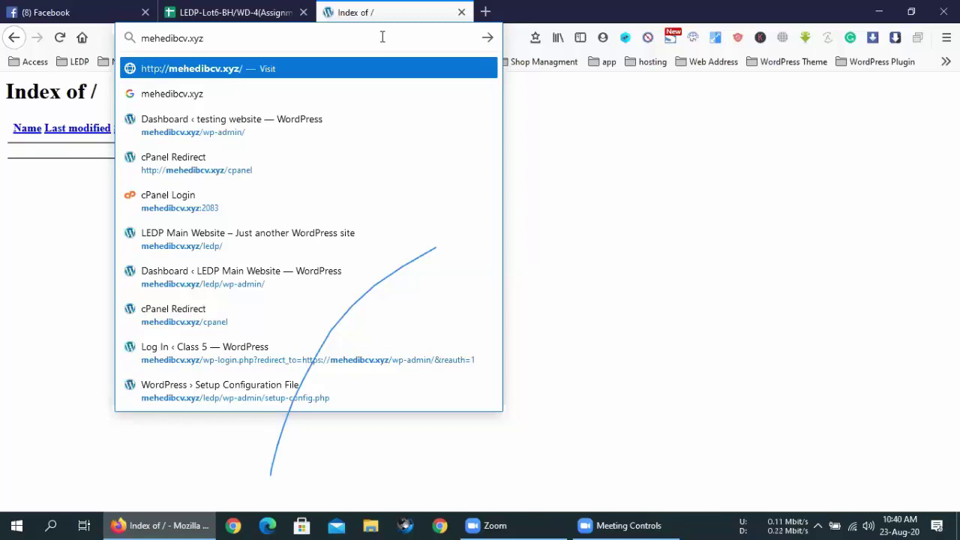
Load the cPanel login page at mehedibcv.xyz:2083
text(:2083/)
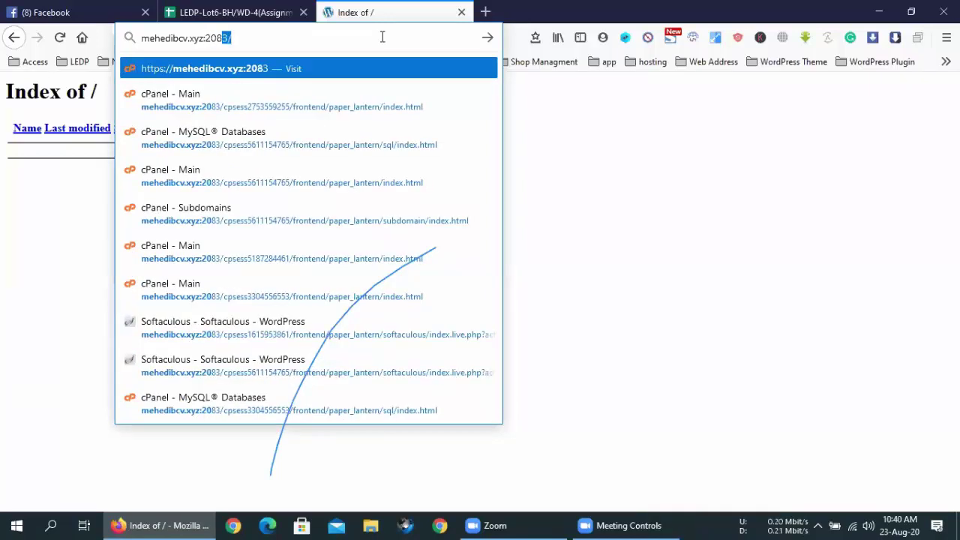
key(Return)
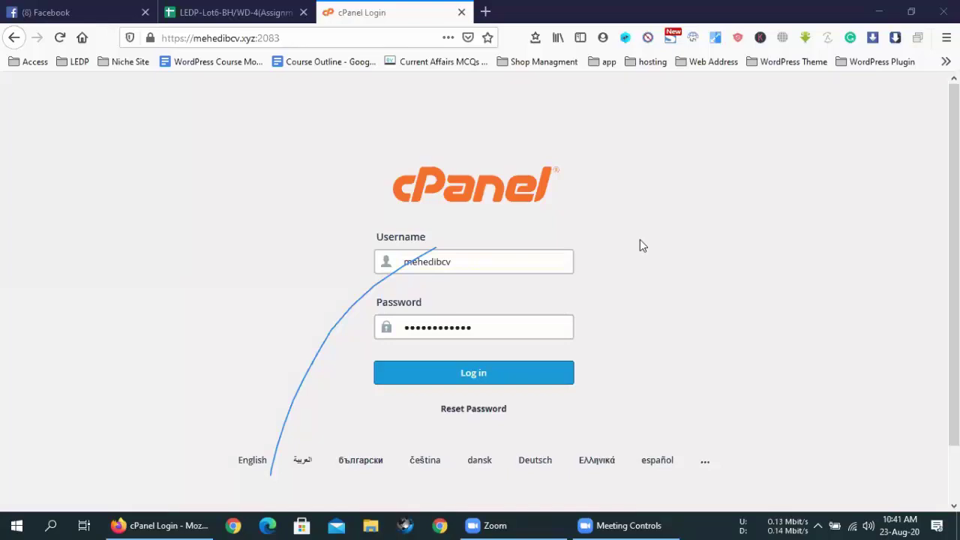
Bring Firefox, with the filled-in cPanel login form, to the front
click(545, 151)
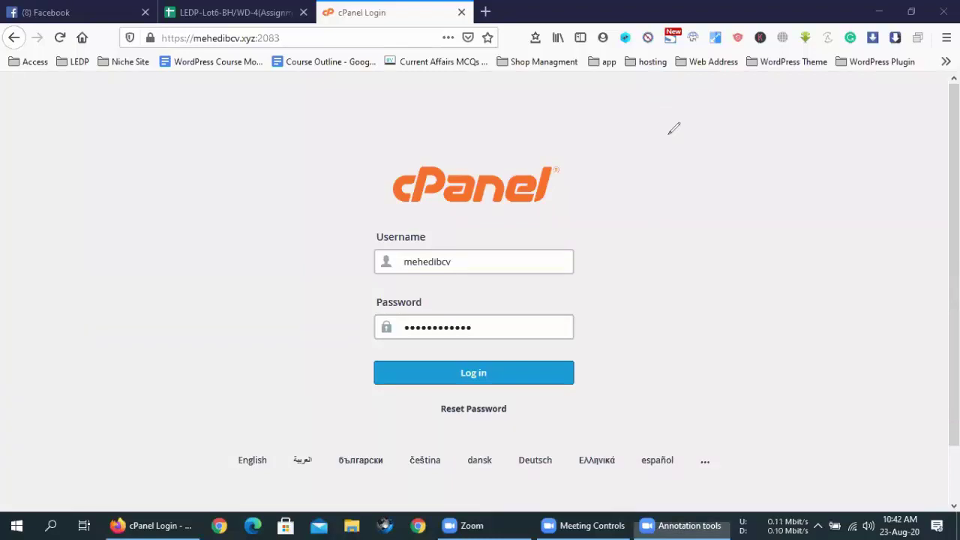
click(560, 194)
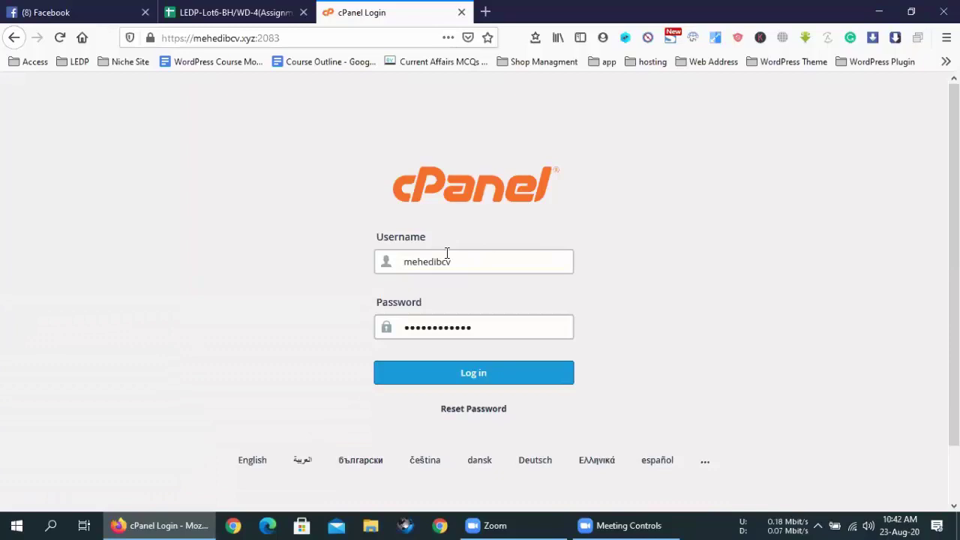
Log in to cPanel with the saved credentials and start searching the dashboard tools
click(497, 371)
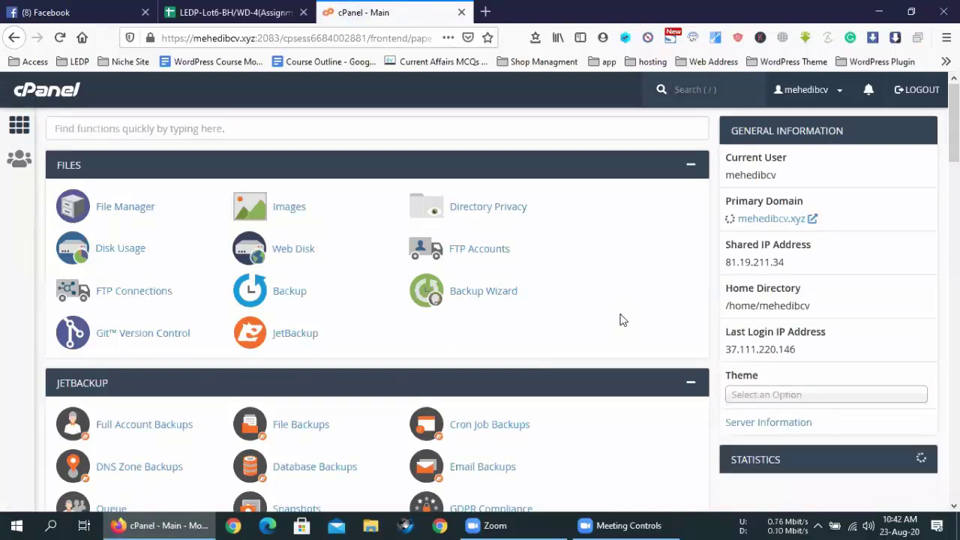
scroll(621, 316, down, 15)
scroll(621, 321, up, 15)
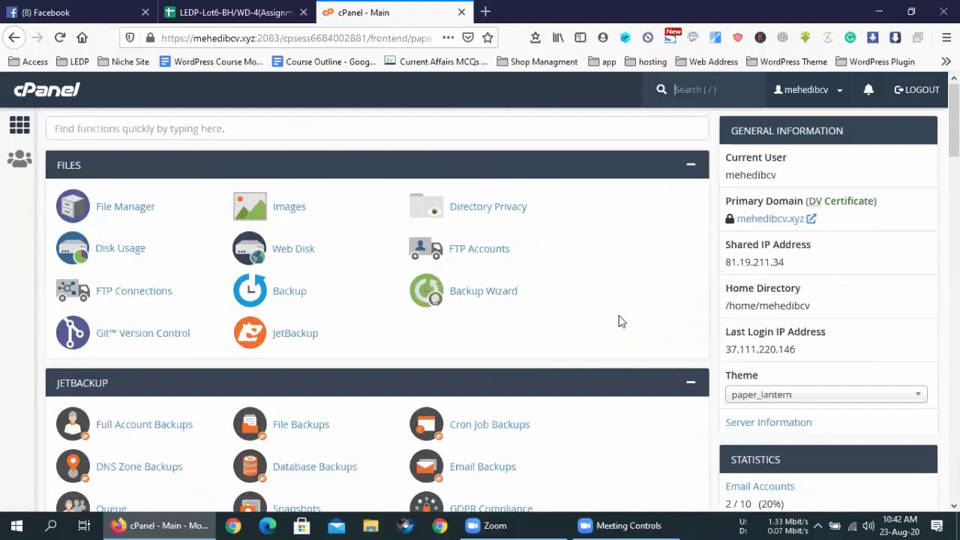
scroll(621, 323, down, 8)
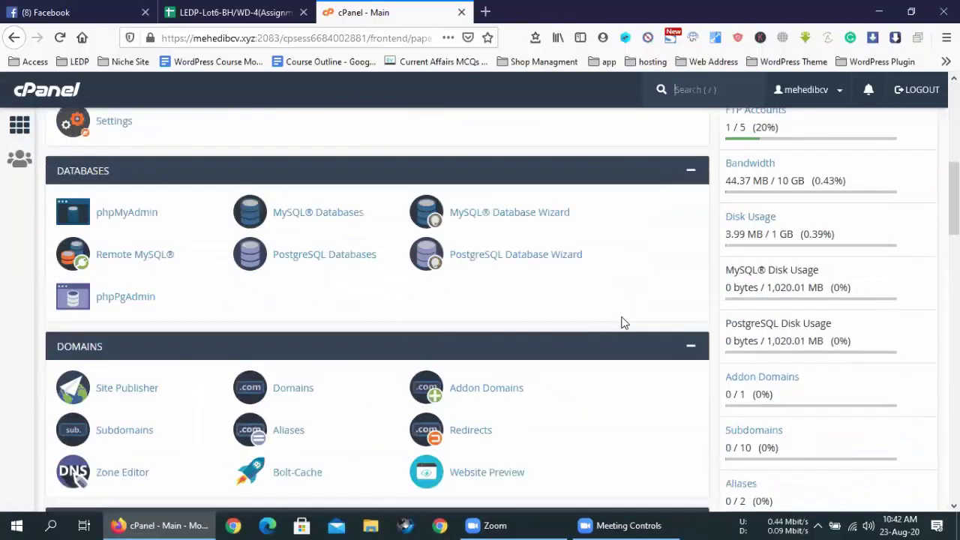
key(/)
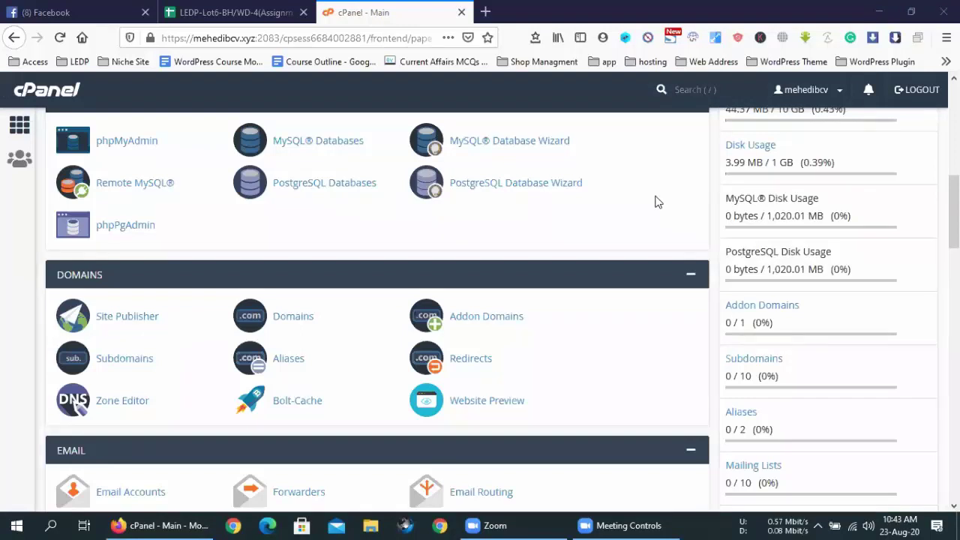
Scroll the cPanel dashboard to locate the Domains section
scroll(834, 332, up, 5)
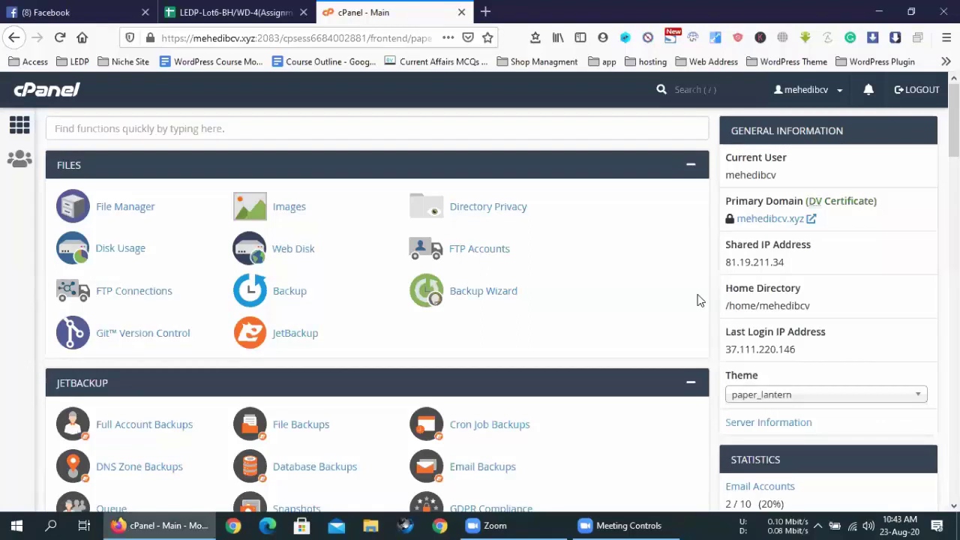
scroll(698, 300, down, 6)
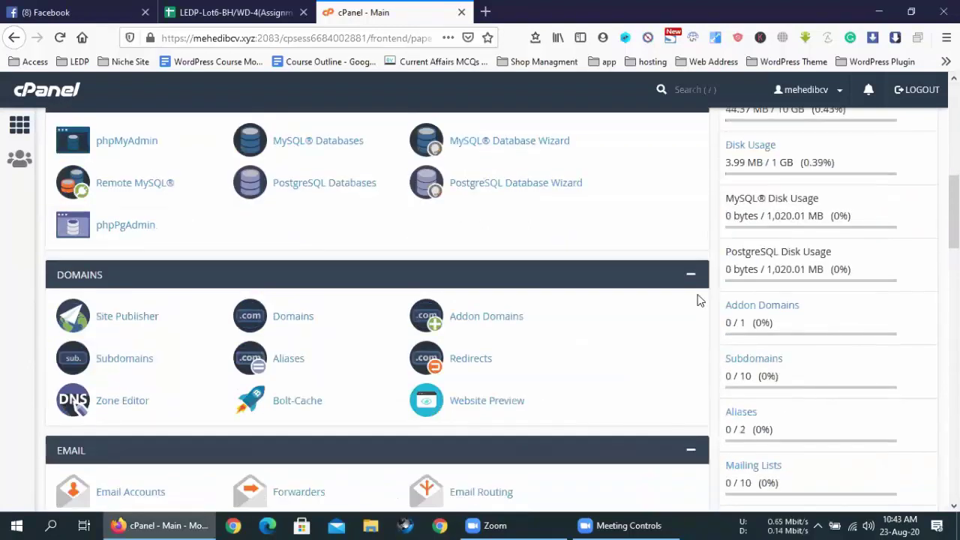
scroll(698, 300, down, 5)
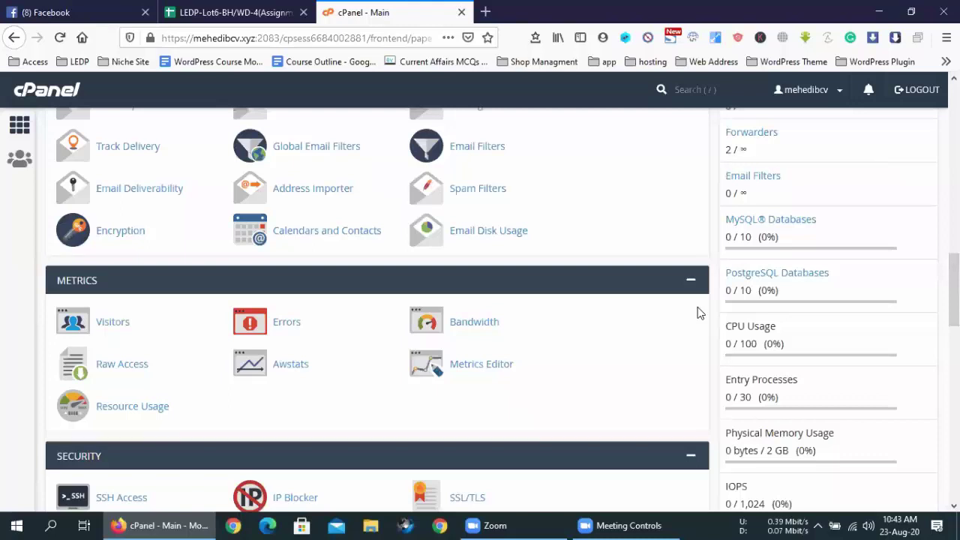
scroll(698, 313, up, 5)
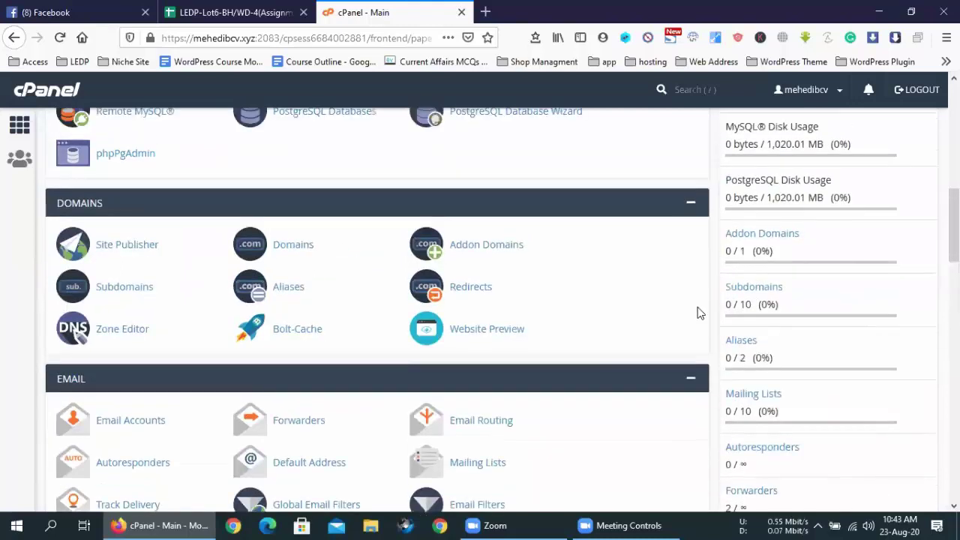
scroll(697, 313, up, 5)
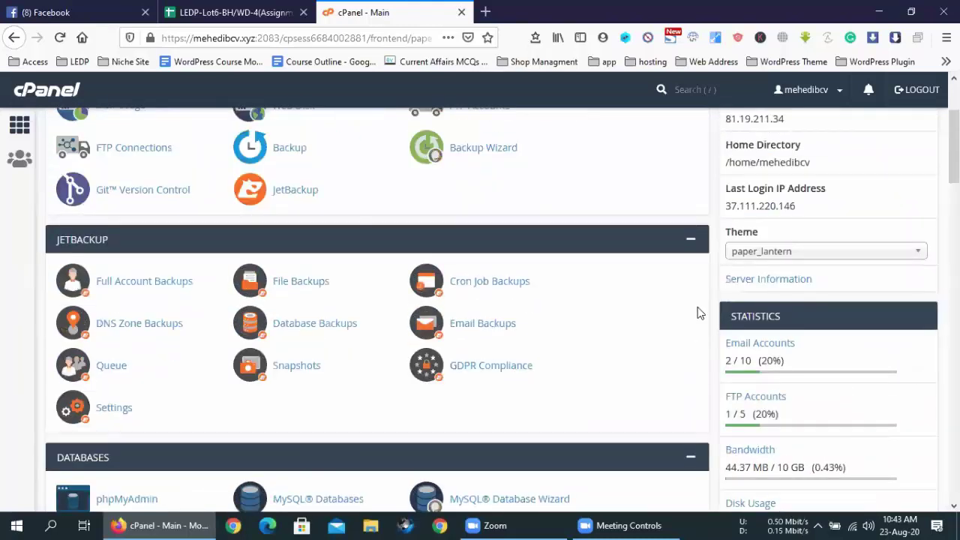
scroll(698, 313, down, 2)
scroll(698, 313, down, 1)
scroll(698, 313, down, 1)
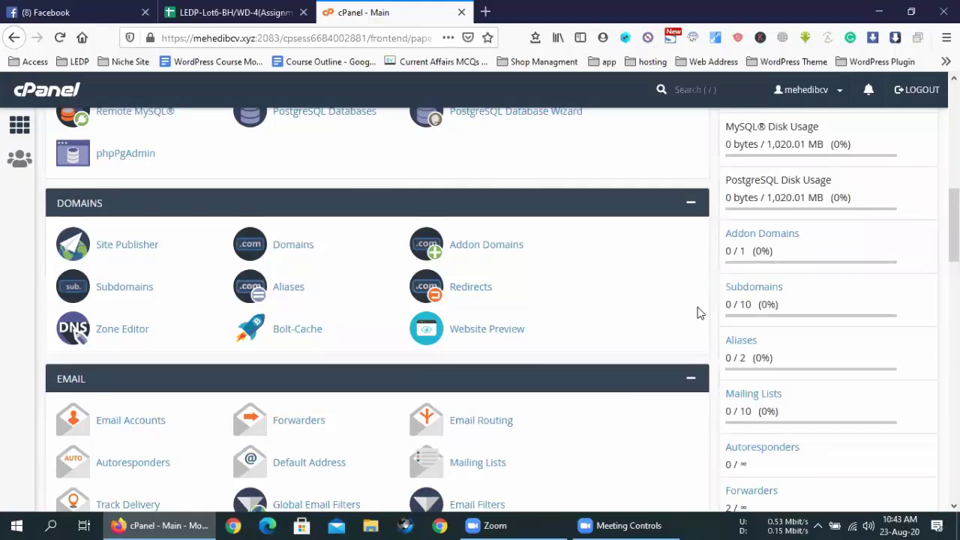
click(461, 248)
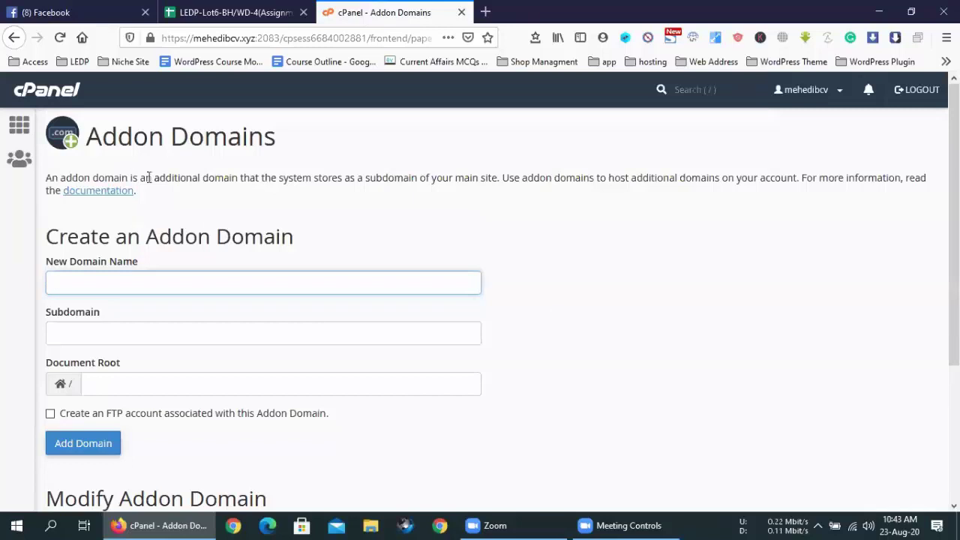
click(60, 38)
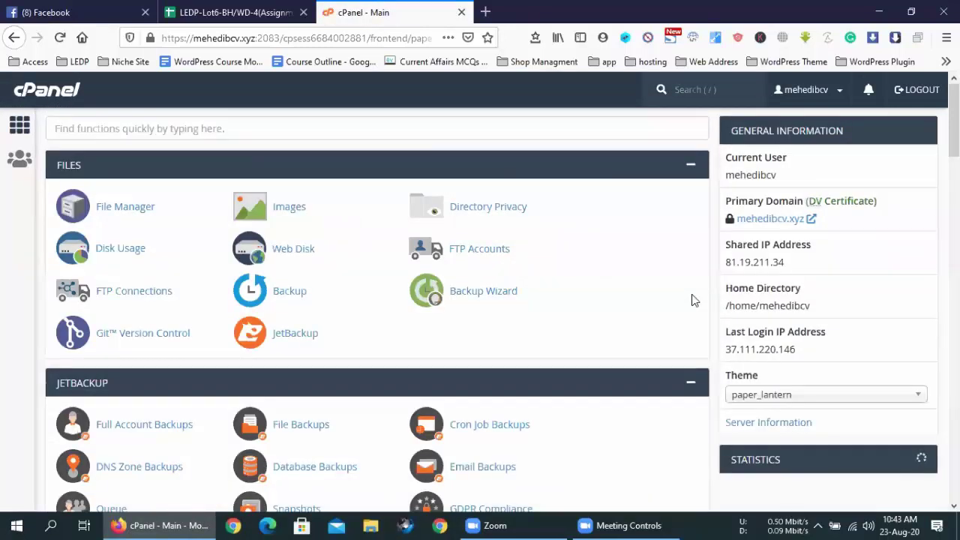
scroll(693, 301, down, 4)
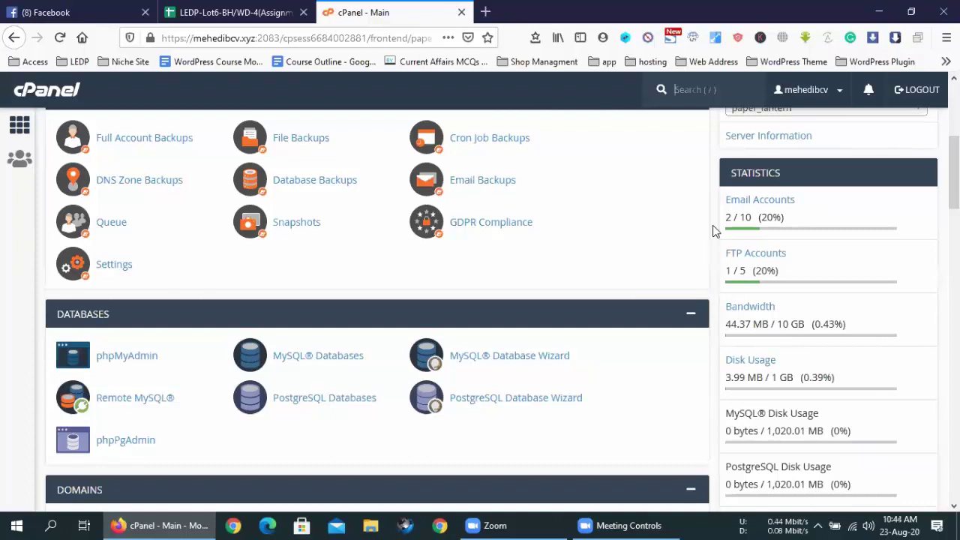
scroll(714, 231, down, 5)
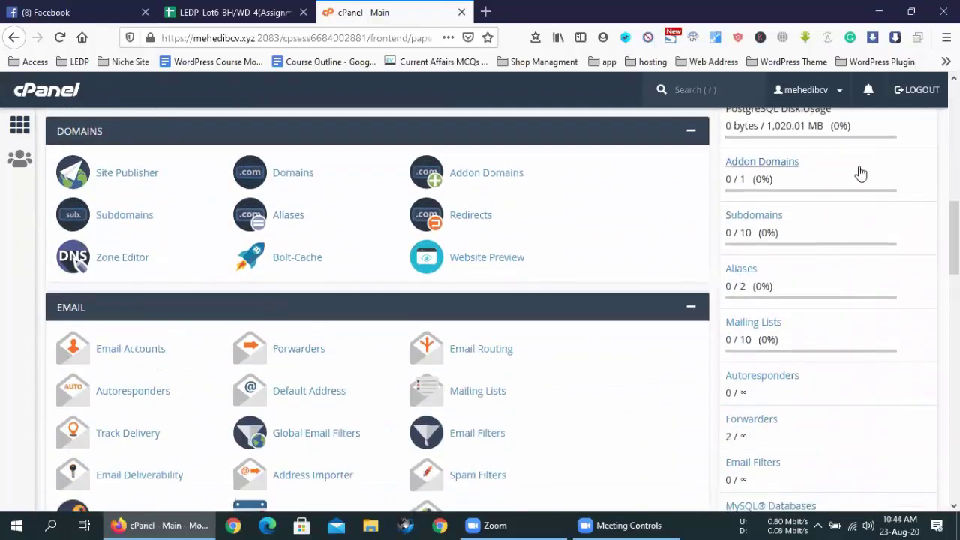
click(758, 164)
mouse_move(728, 181)
mouse_down()
mouse_move(750, 180)
mouse_move(740, 180)
mouse_up()
click(749, 180)
click(741, 180)
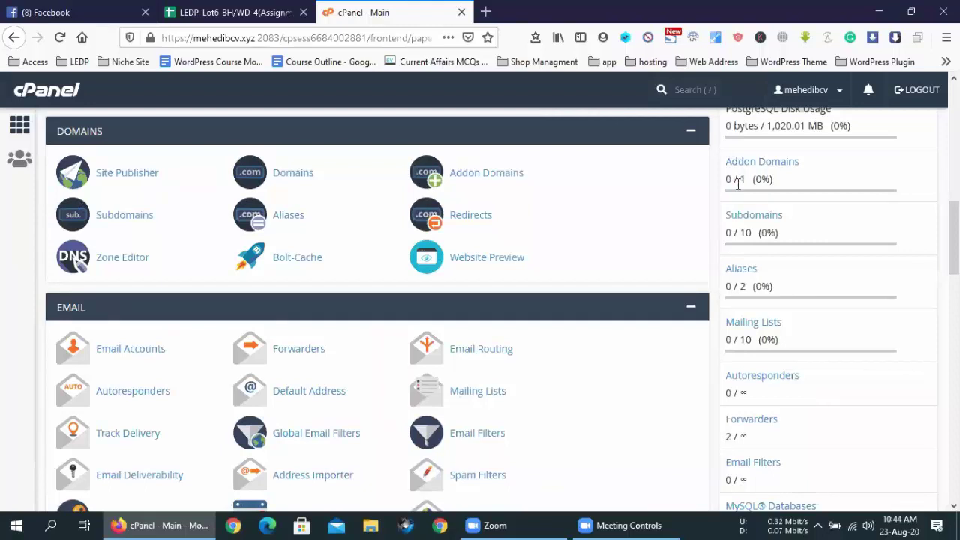
scroll(731, 202, up, 1)
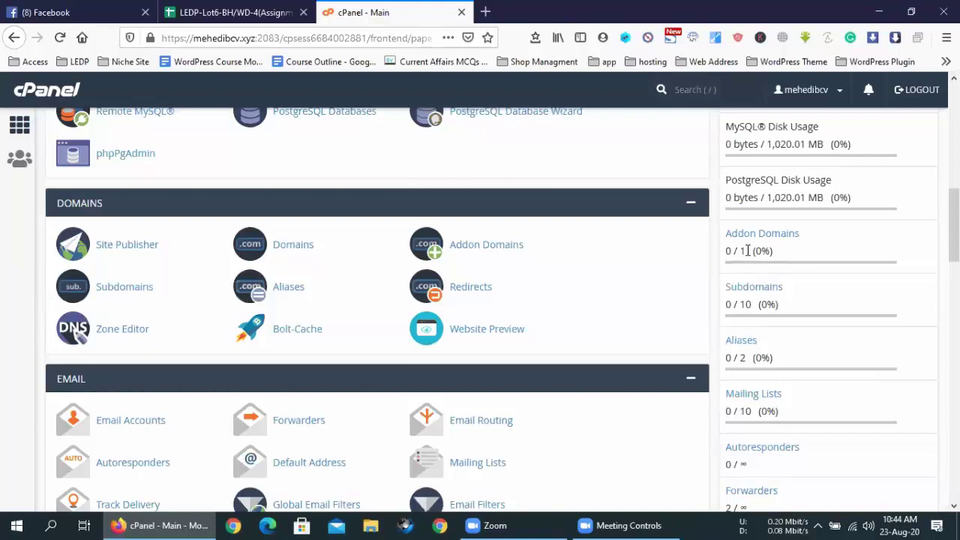
drag(733, 252, 724, 255)
click(722, 263)
double_click(728, 251)
click(729, 267)
Open Addon Domains and choose sumiscollection.com as the new domain name
click(489, 247)
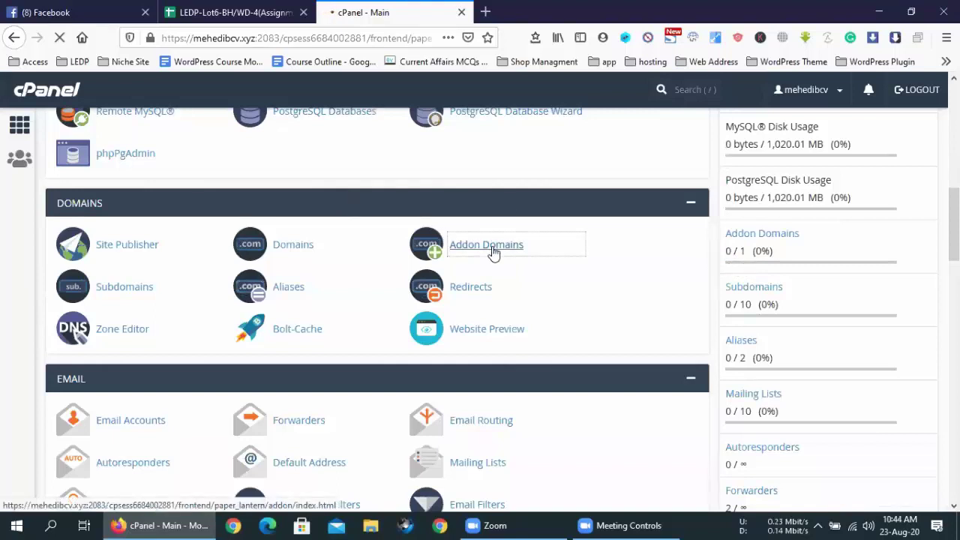
scroll(450, 236, down, 2)
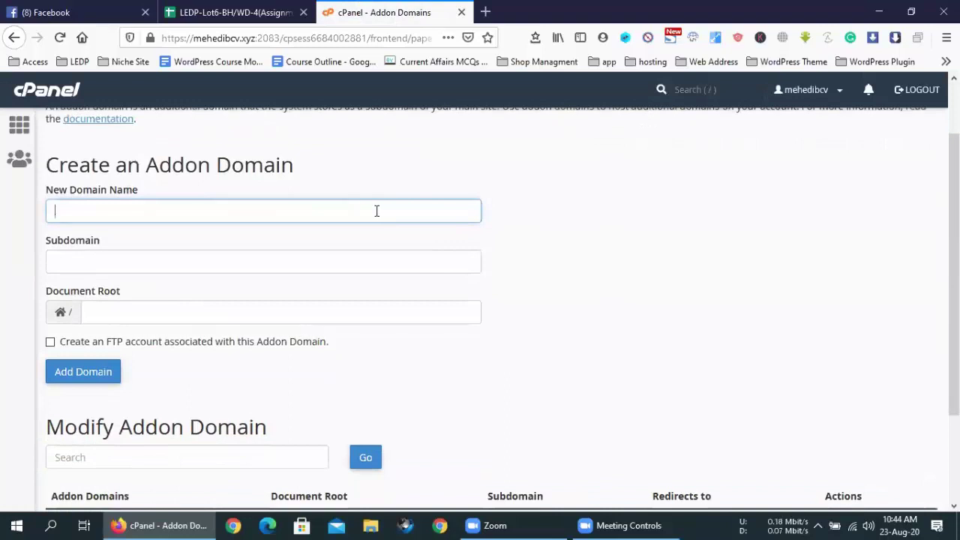
click(376, 210)
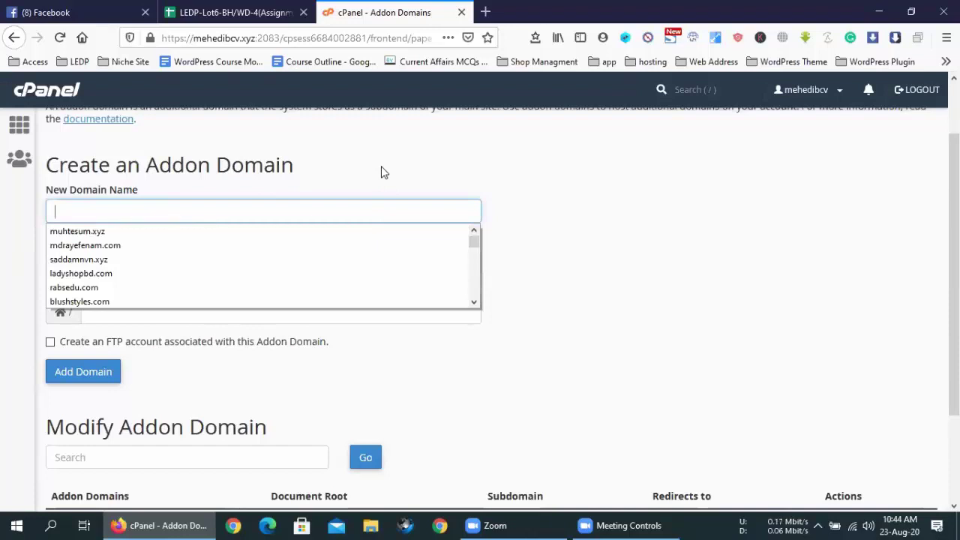
click(366, 186)
click(361, 209)
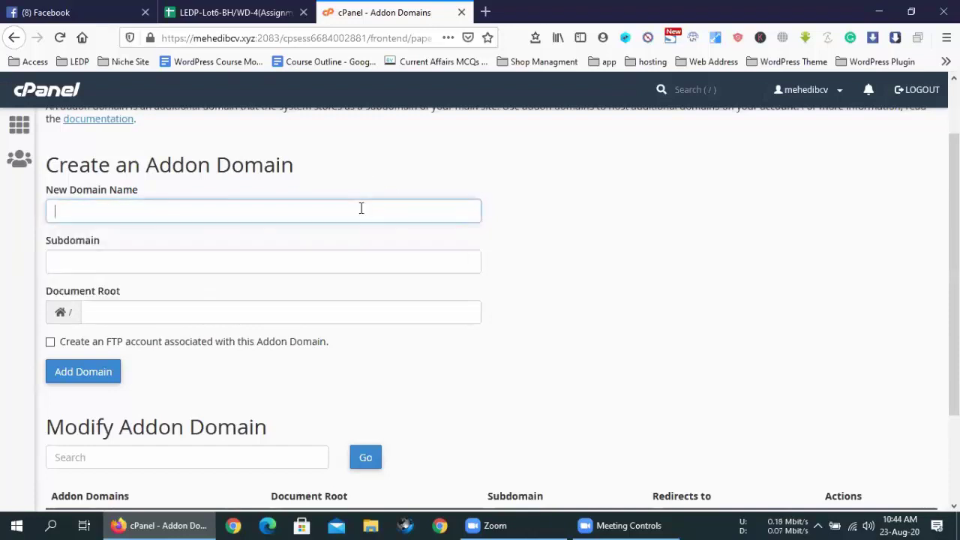
text(s)
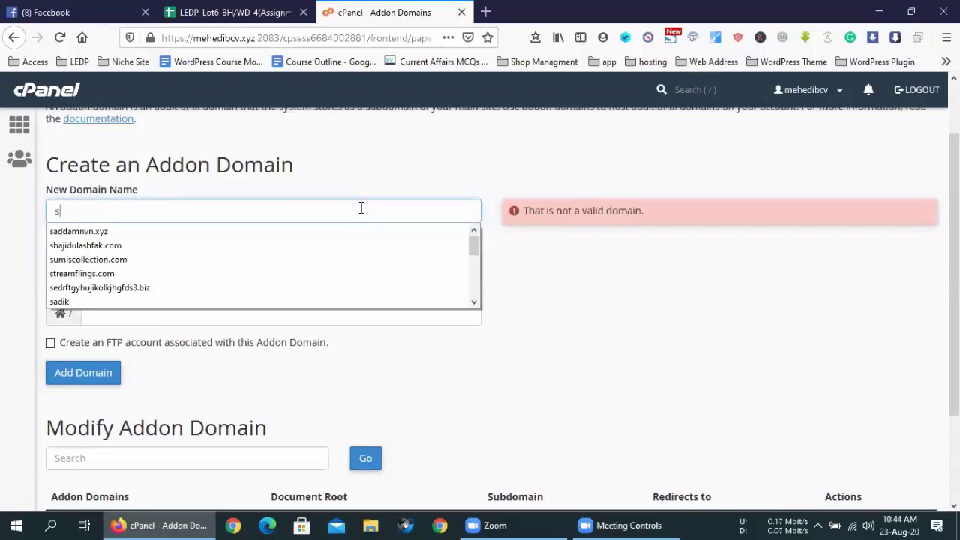
click(230, 261)
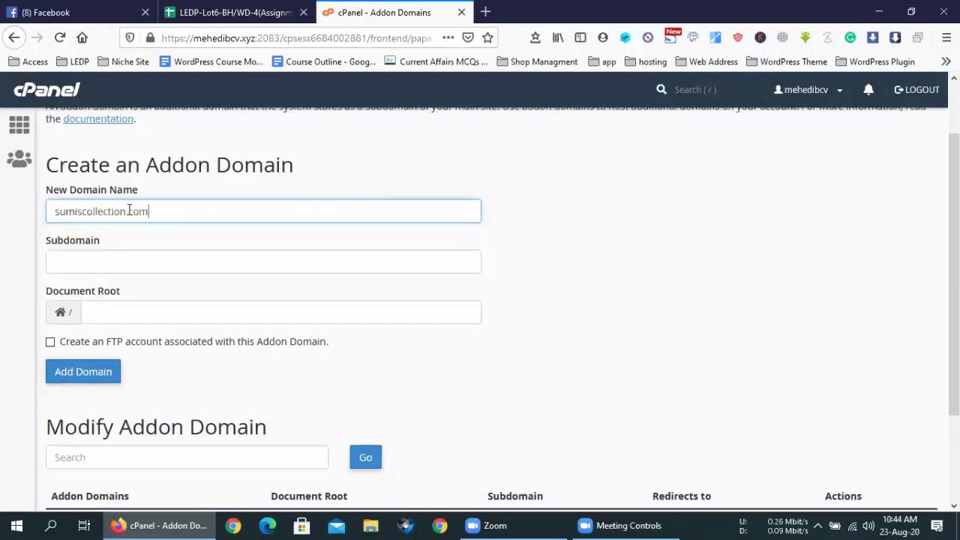
Copy sumiscollection.com and let Subdomain and Document Root auto-fill
drag(150, 211, 28, 210)
triple_click(175, 207)
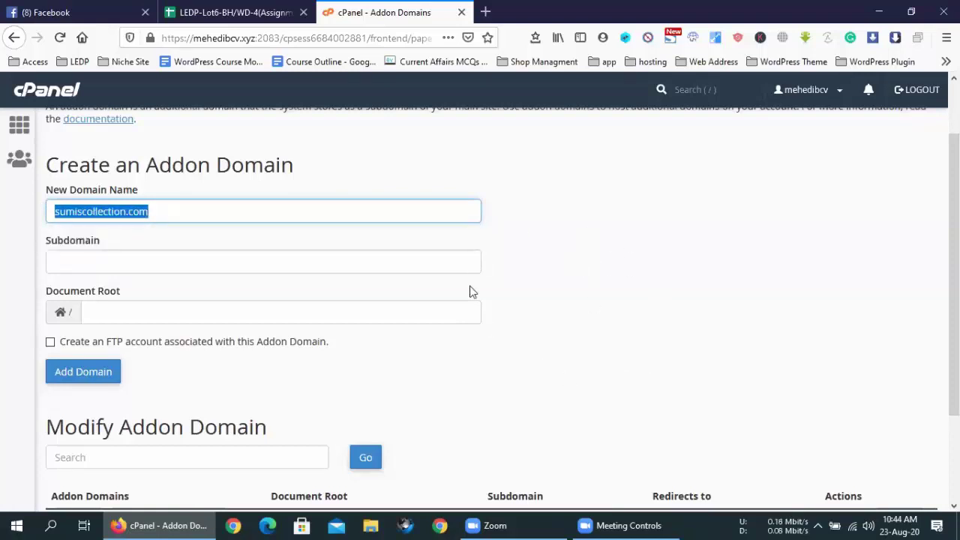
right_click(181, 215)
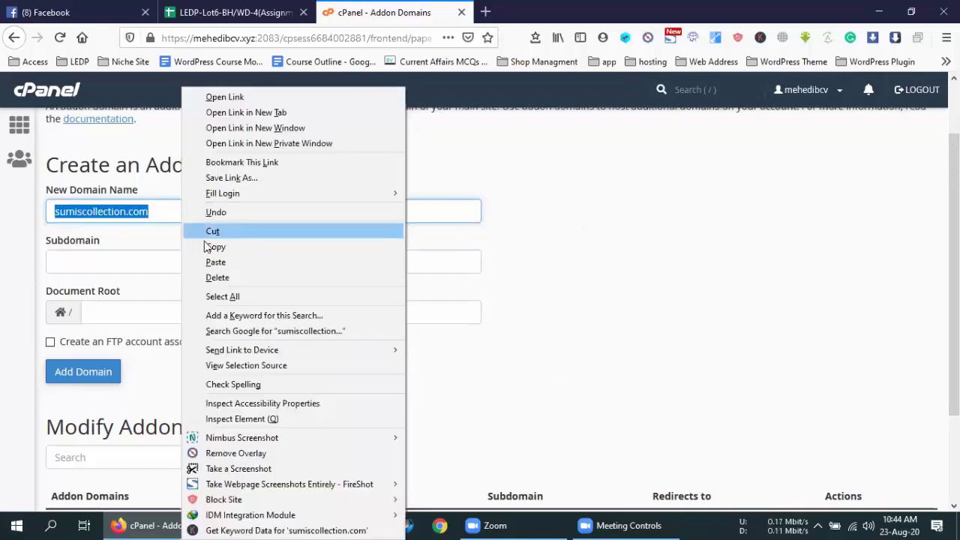
click(199, 246)
click(170, 220)
click(577, 279)
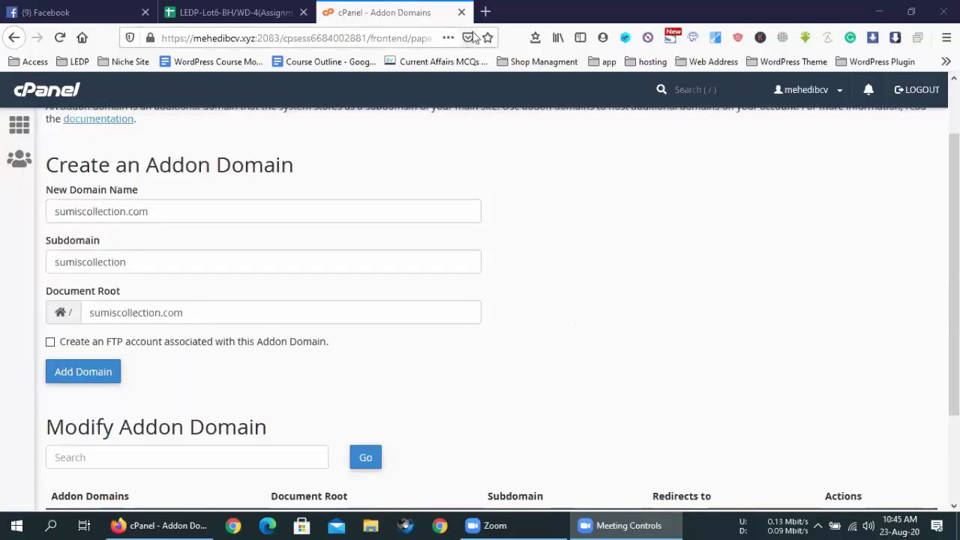
click(485, 12)
click(336, 30)
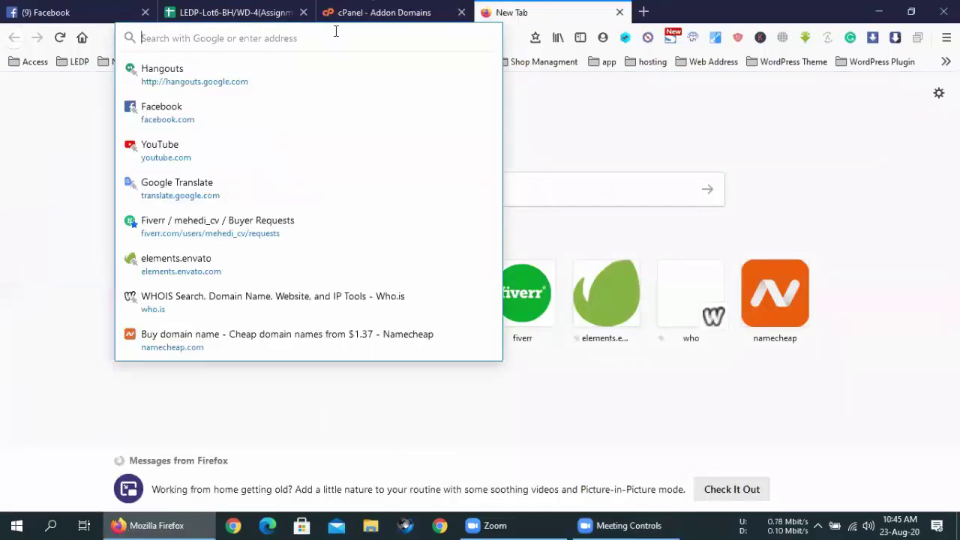
text(name)
key(Return)
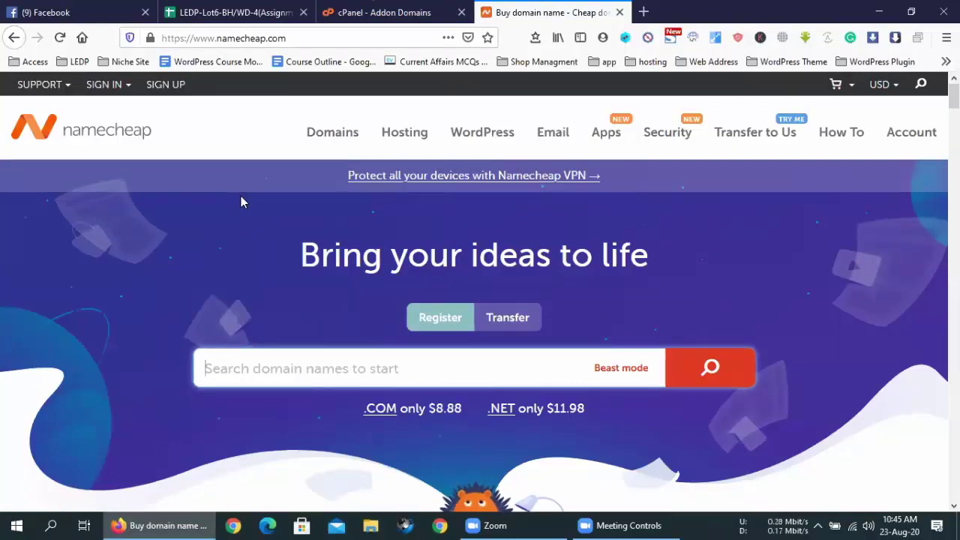
click(620, 12)
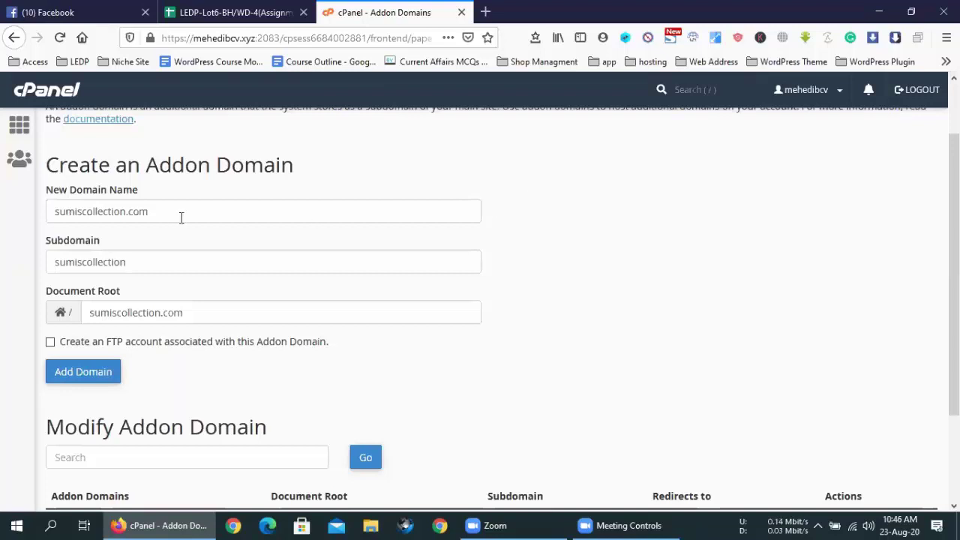
Select sumiscollection.com in the New Domain Name field
drag(189, 212, 30, 217)
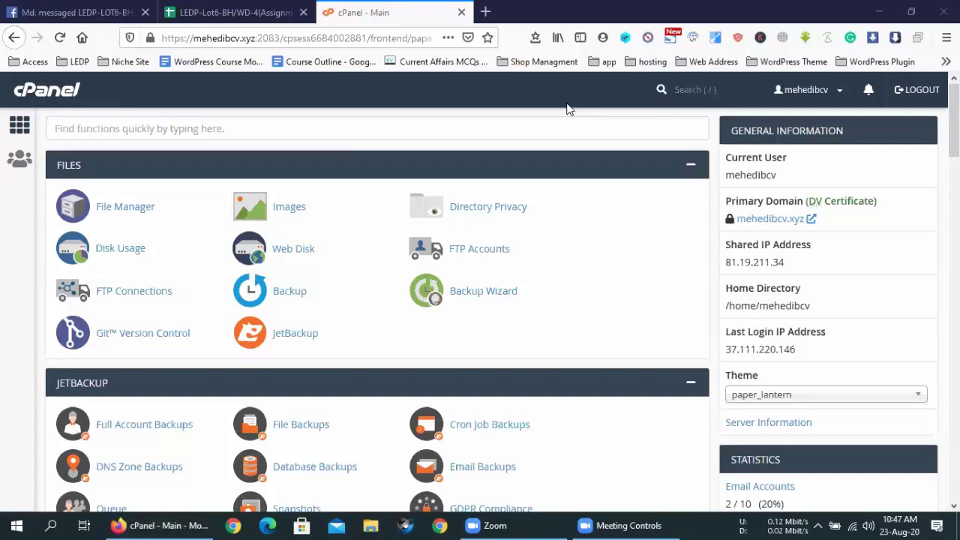
Copy mehedibcv.xyz from Primary Domain, dismiss the IDM prompt, and open a new tab
drag(741, 229, 805, 230)
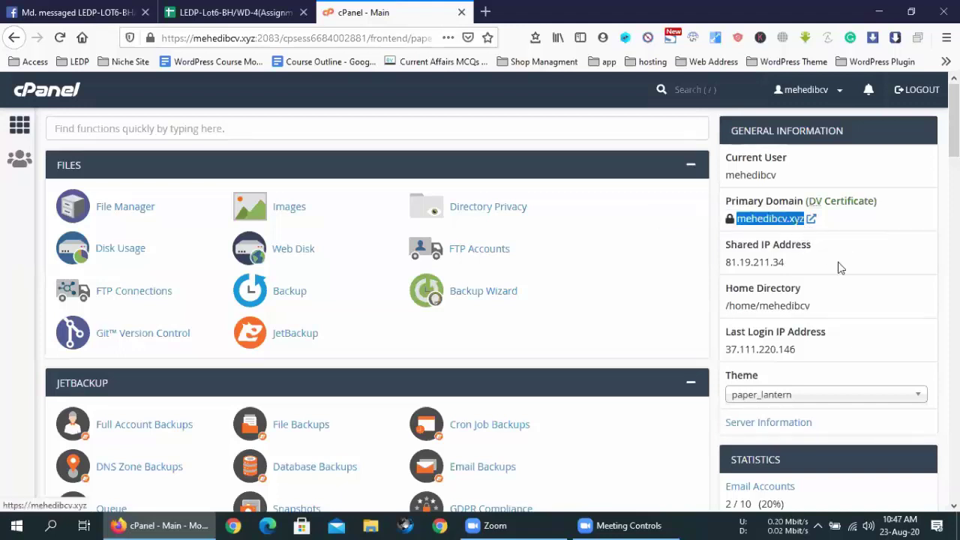
key(ctrl+c)
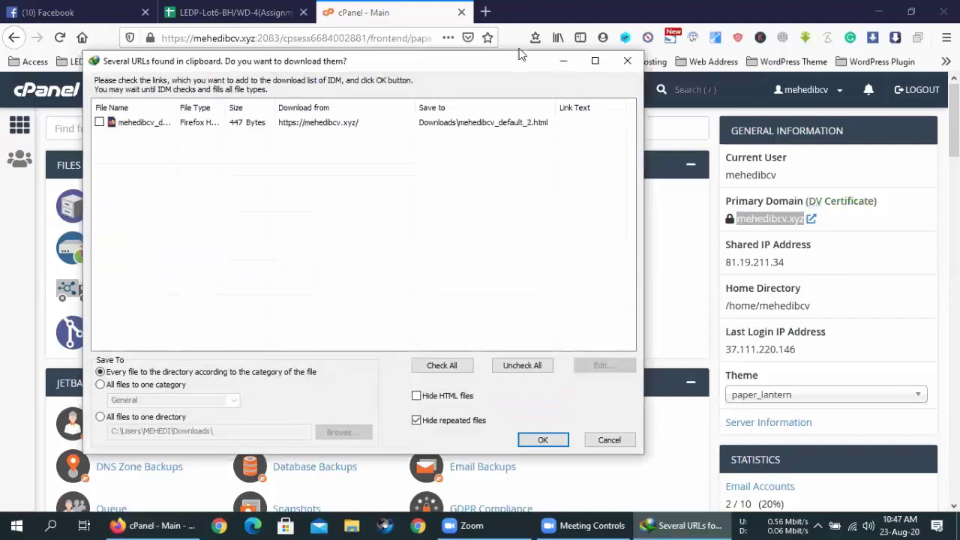
key(Escape)
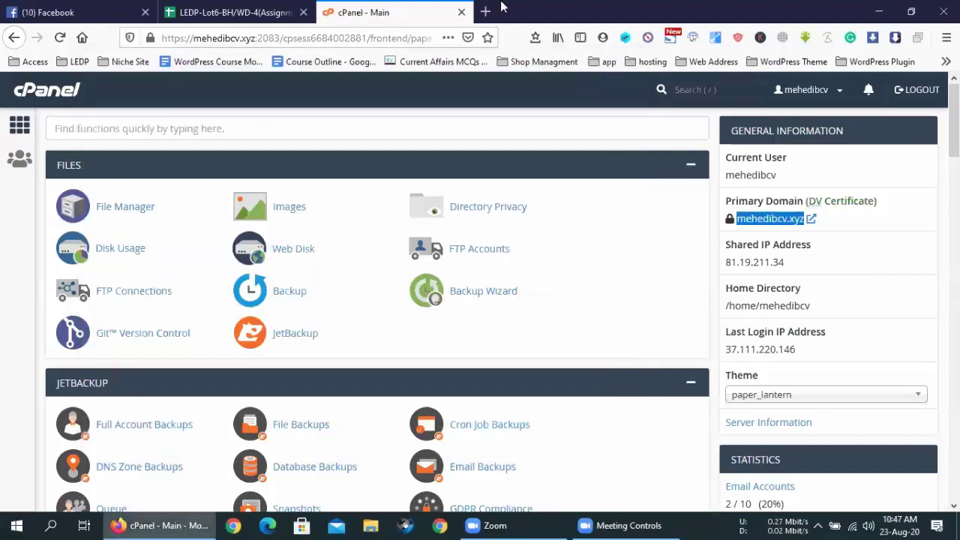
click(485, 12)
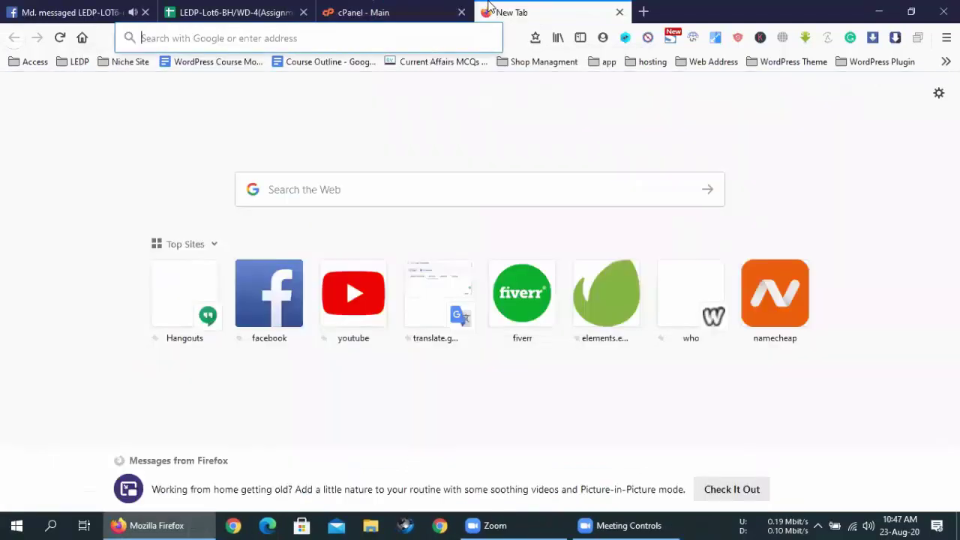
Run a who.is lookup for mehedibcv.xyz
click(349, 32)
text(who)
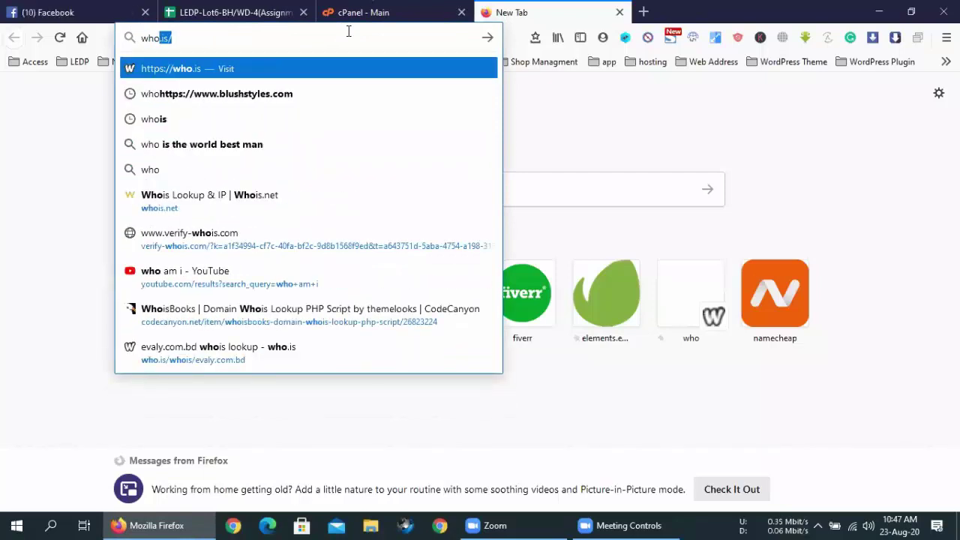
text(.is)
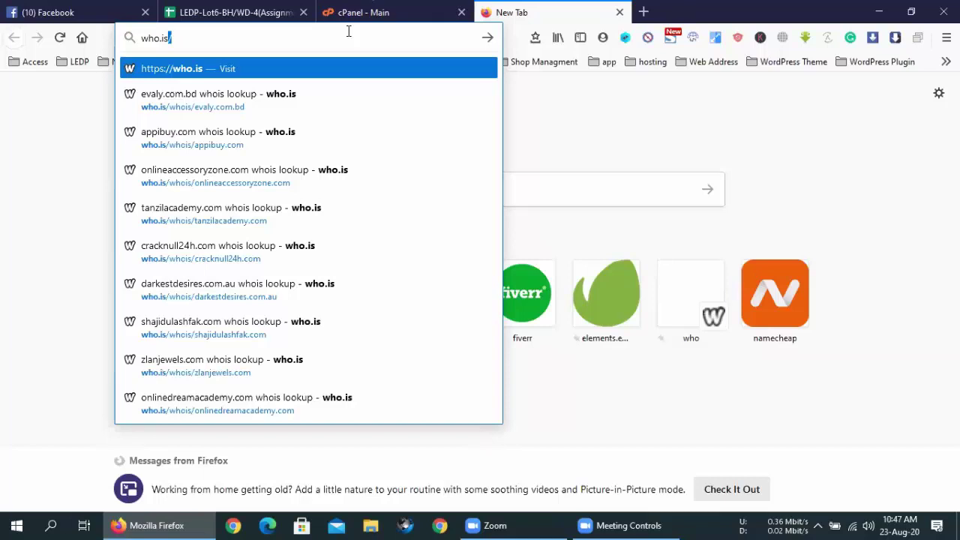
key(Return)
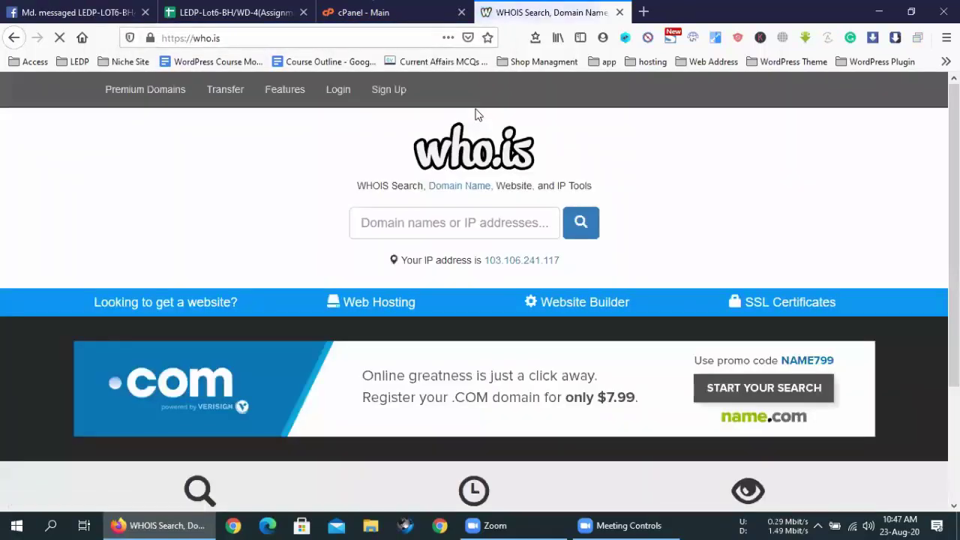
click(391, 12)
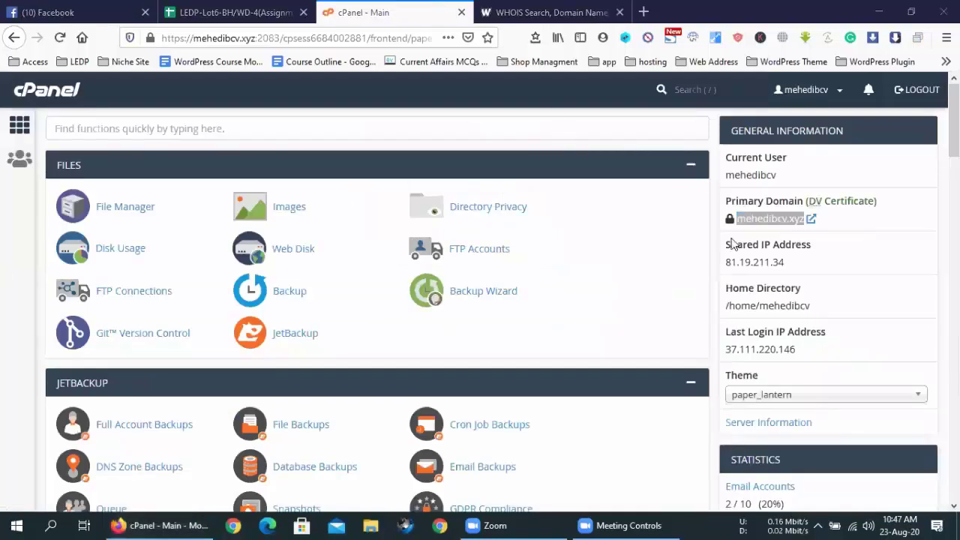
click(540, 12)
click(425, 225)
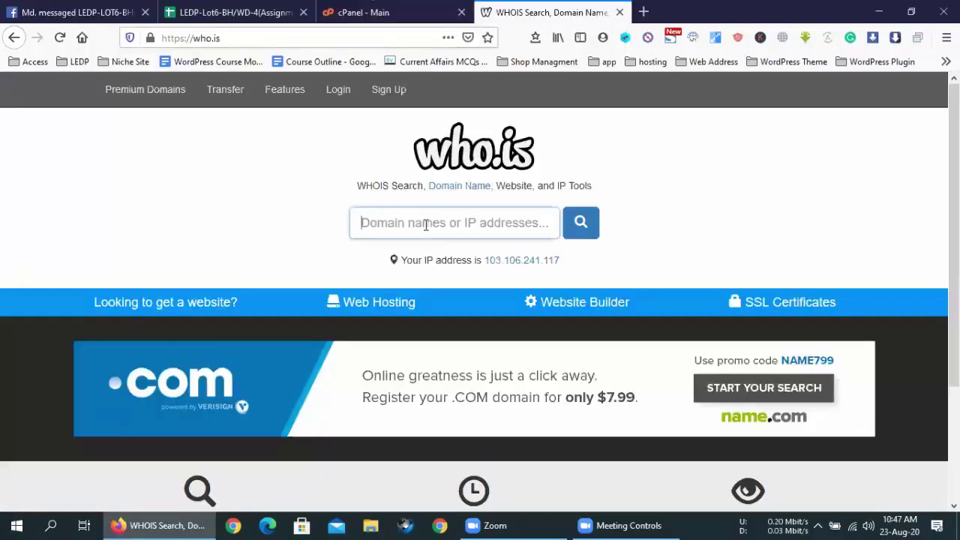
key(ctrl+v)
click(583, 235)
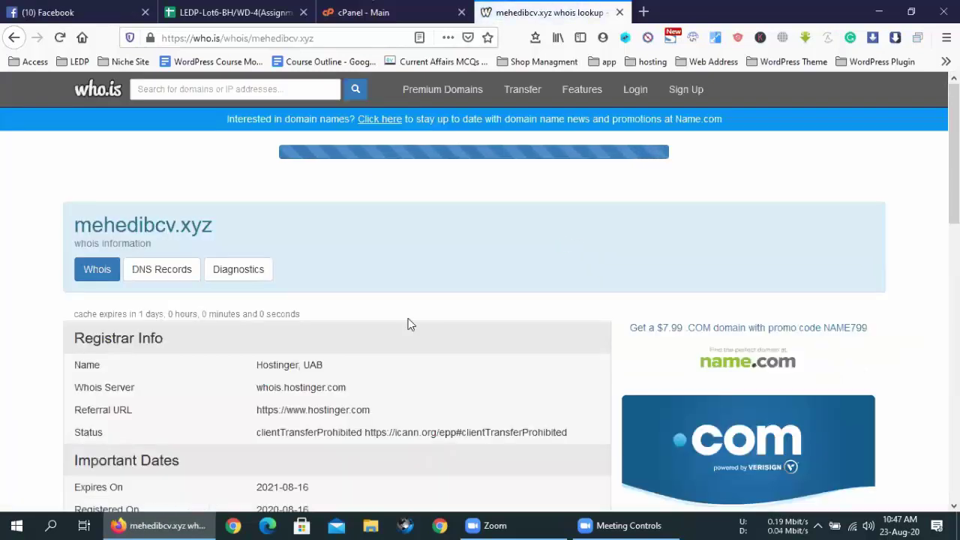
Check the name servers ns1.cloudns.io and ns2.cloudns.io, then return to cPanel
scroll(409, 323, down, 3)
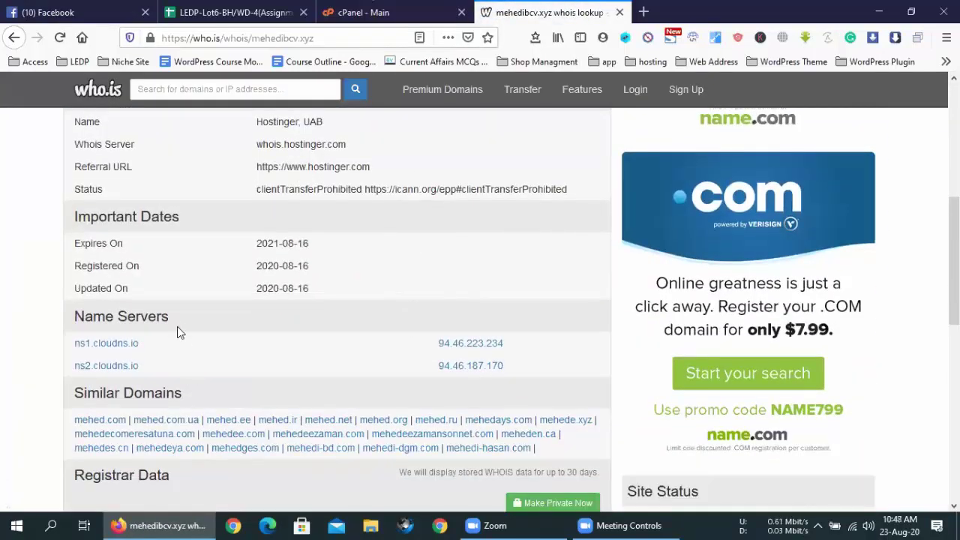
drag(130, 316, 181, 327)
click(75, 316)
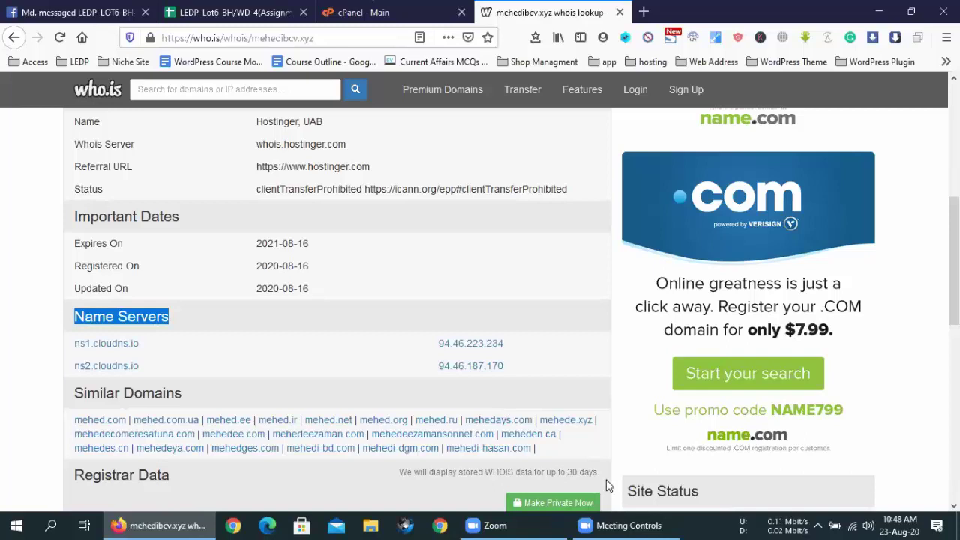
click(619, 523)
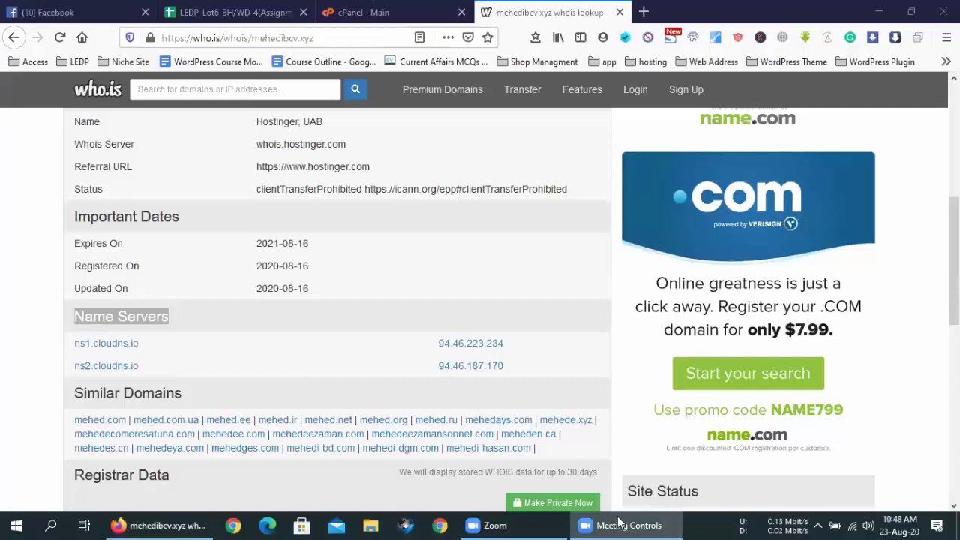
click(578, 6)
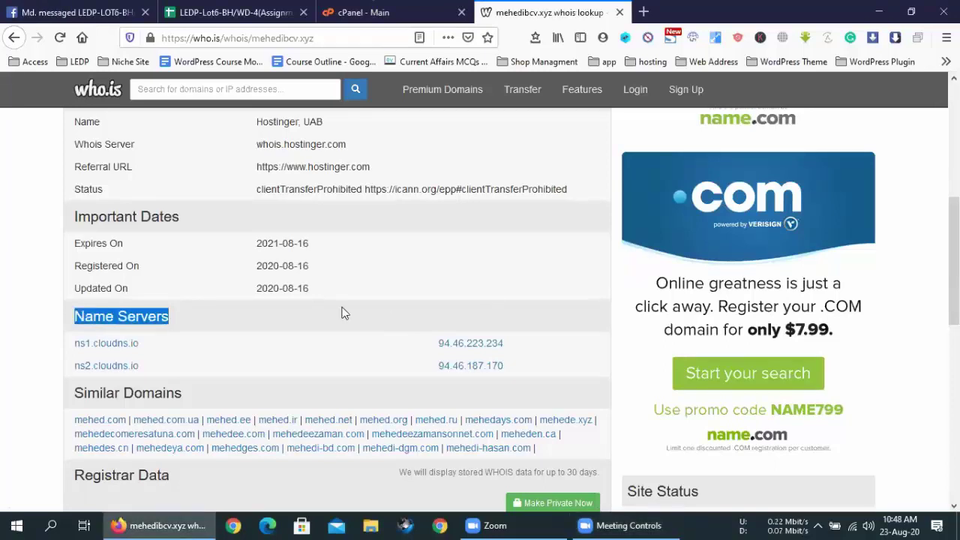
click(259, 317)
drag(150, 350, 139, 372)
click(168, 358)
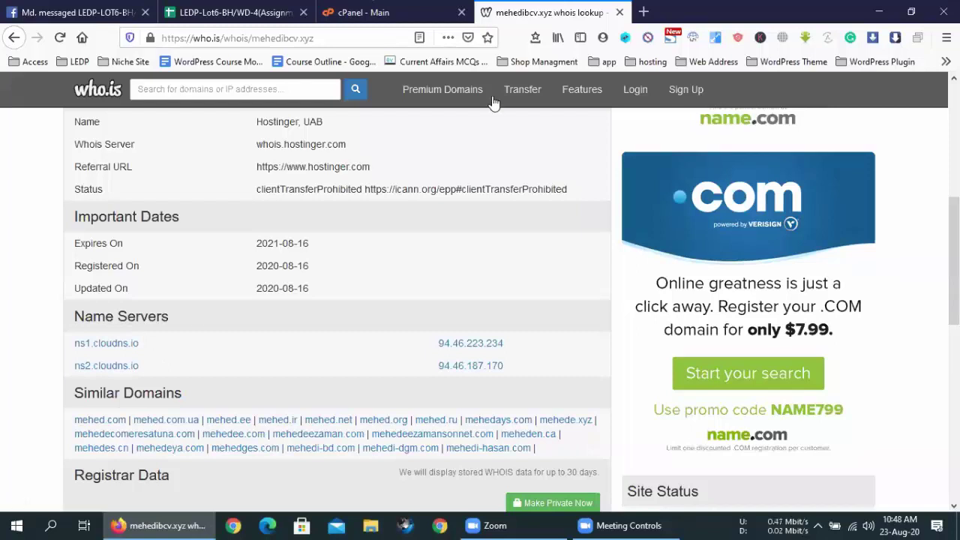
click(390, 13)
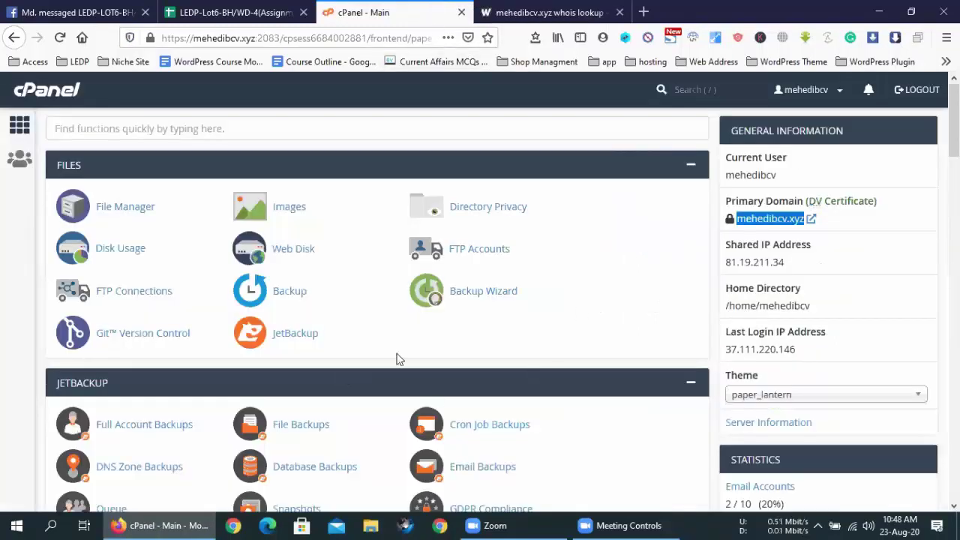
scroll(398, 357, down, 5)
scroll(470, 251, down, 2)
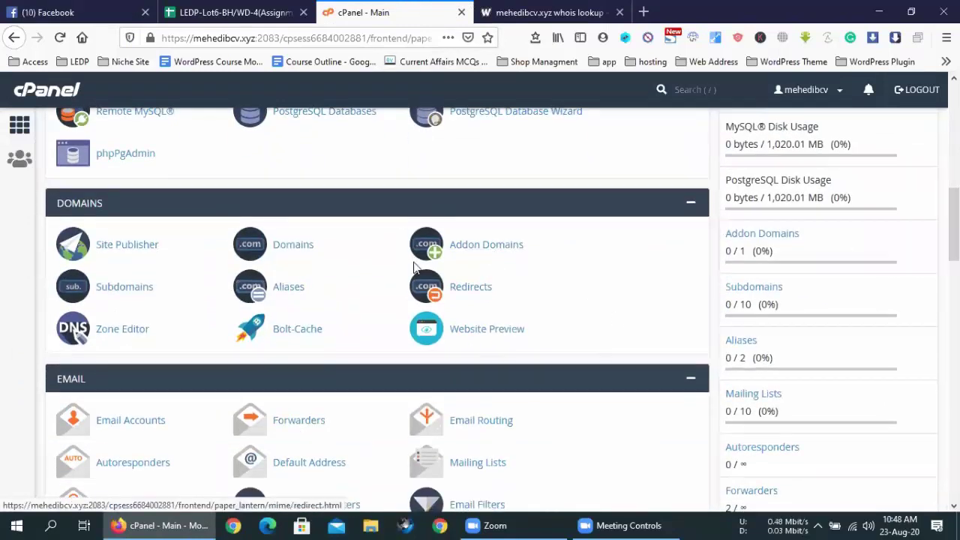
click(474, 250)
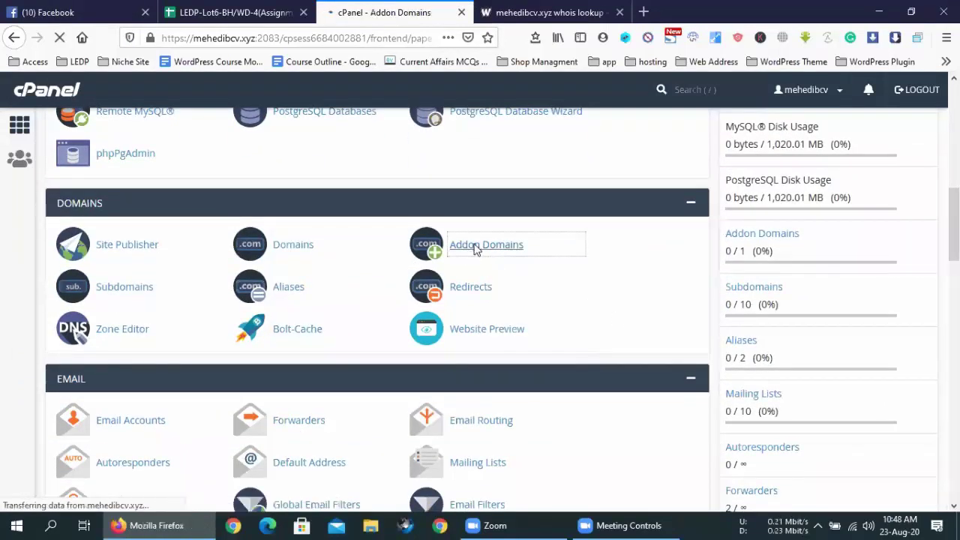
click(14, 37)
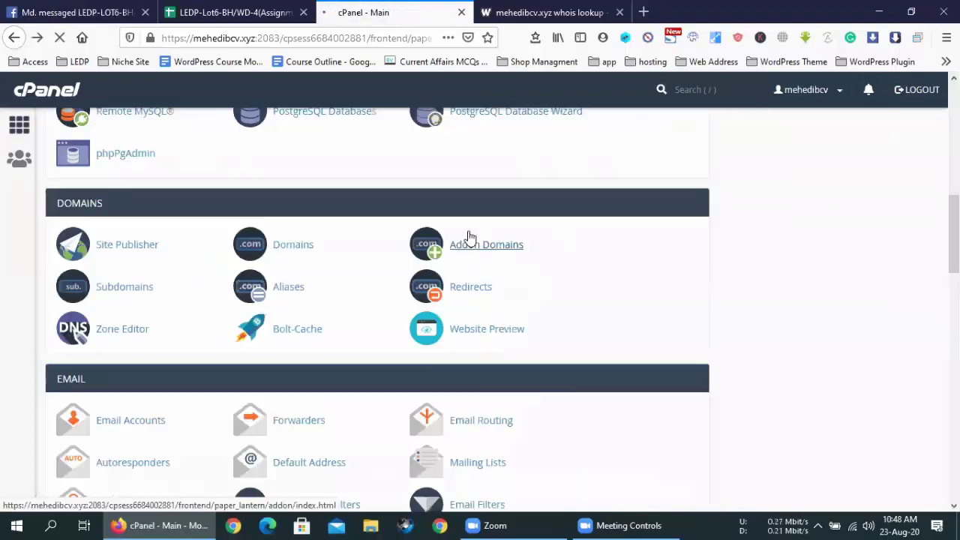
click(296, 249)
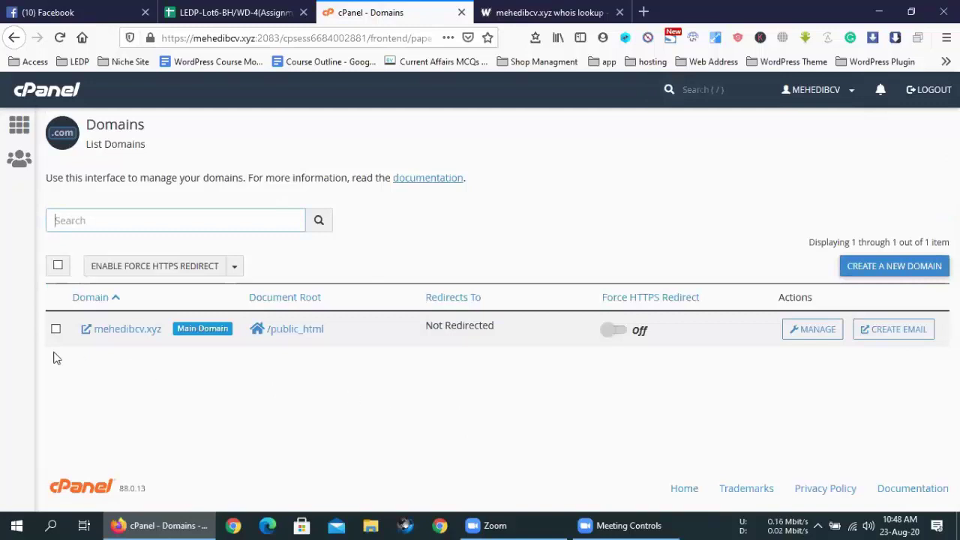
drag(169, 338, 193, 379)
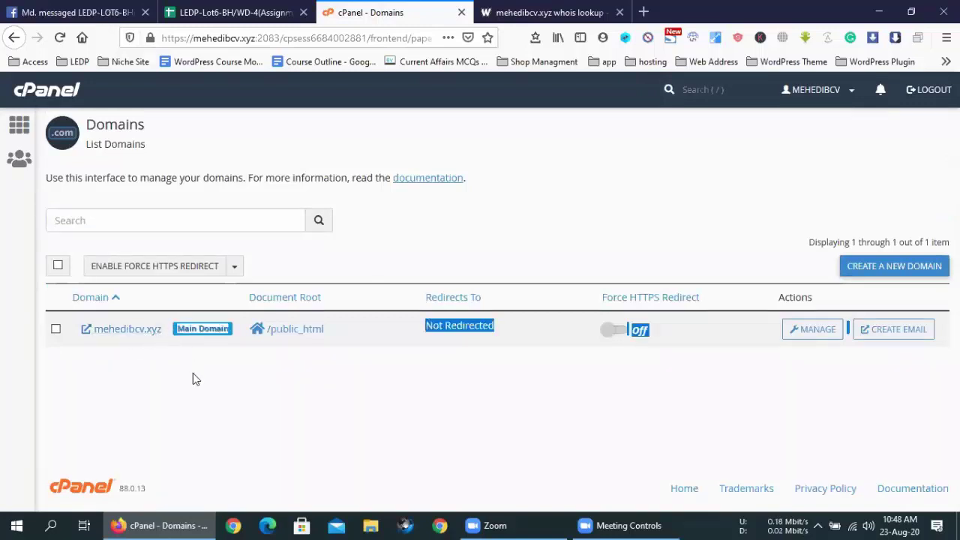
click(193, 379)
drag(398, 488, 78, 294)
click(332, 401)
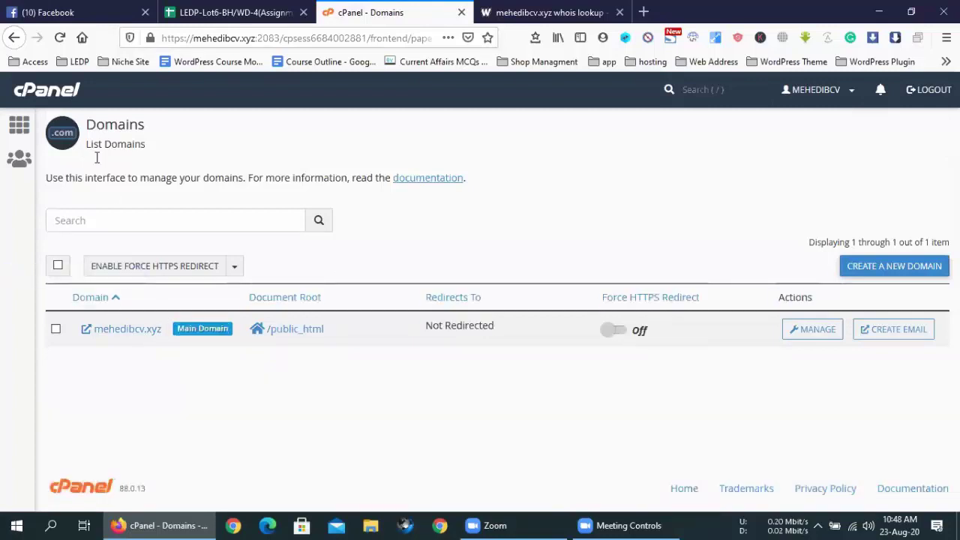
click(63, 100)
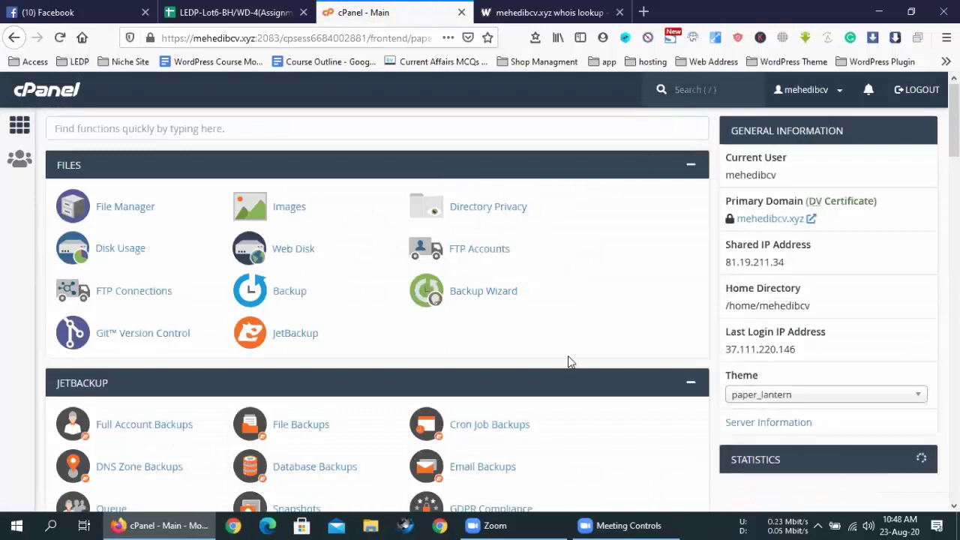
Open Addon Domains and enter sumiscollection.com, auto-filling subdomain and document root
scroll(568, 359, down, 5)
scroll(507, 330, down, 3)
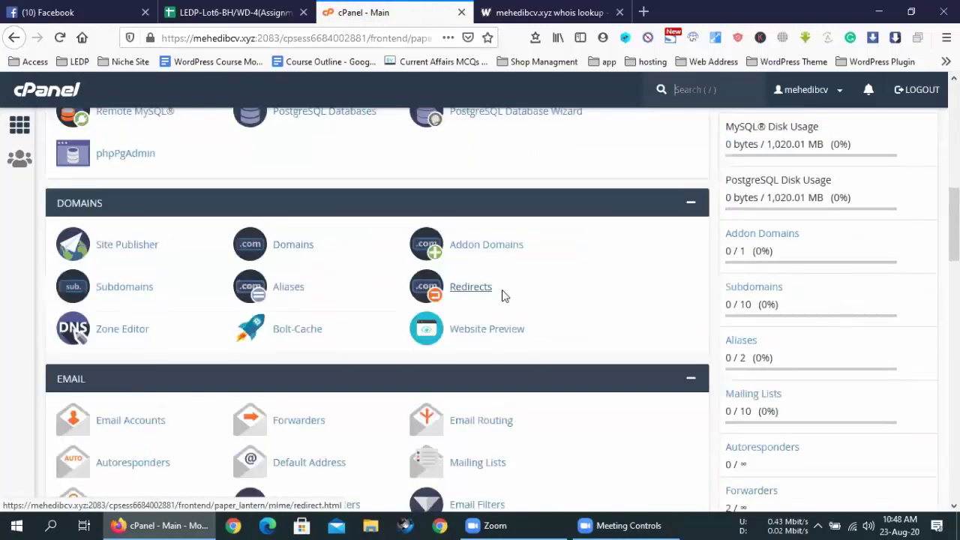
click(501, 252)
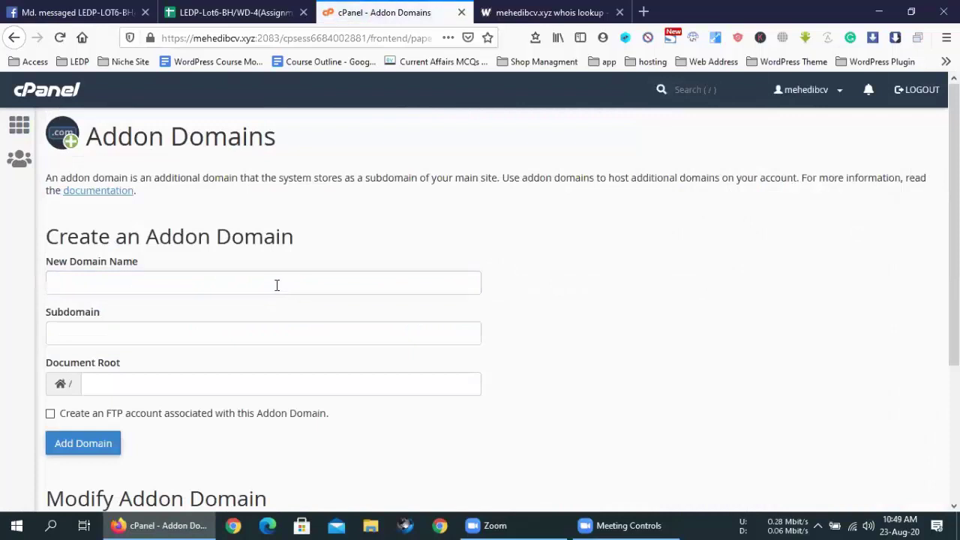
text(sumi)
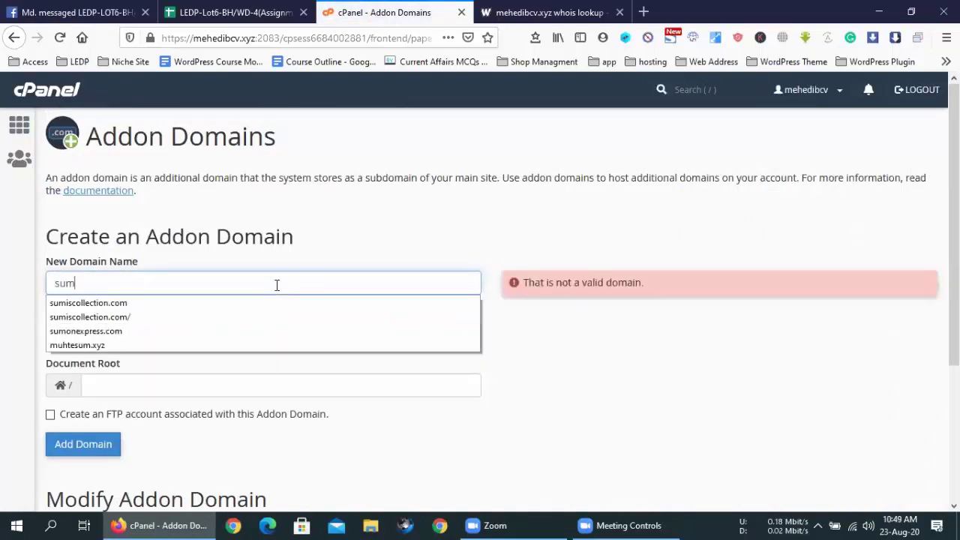
click(250, 306)
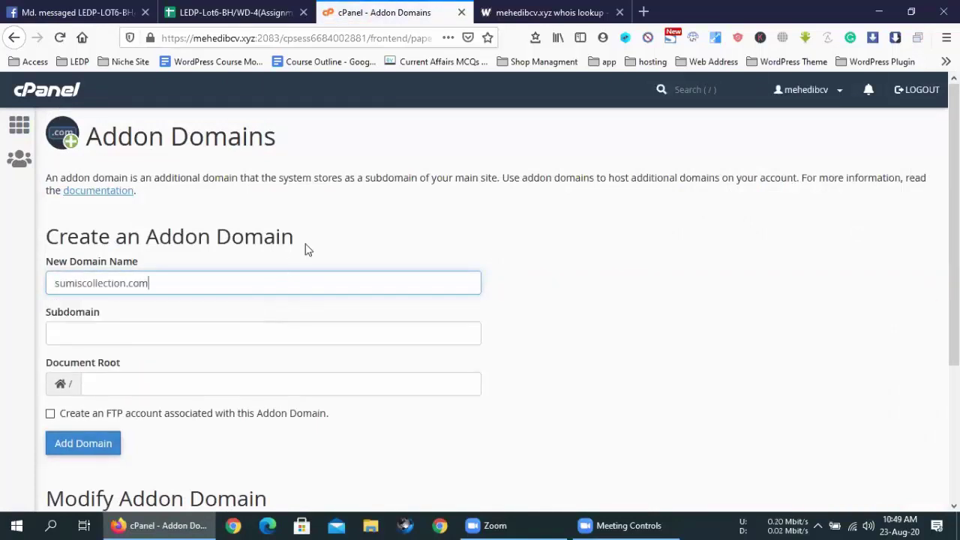
click(525, 229)
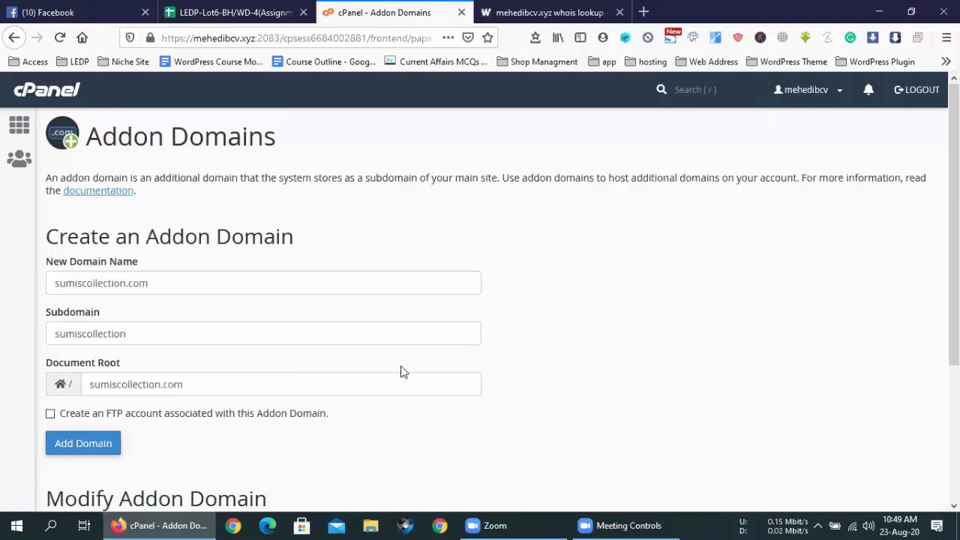
Review the sumiscollection.com document root and New Domain Name entries
click(234, 383)
key(ctrl+a)
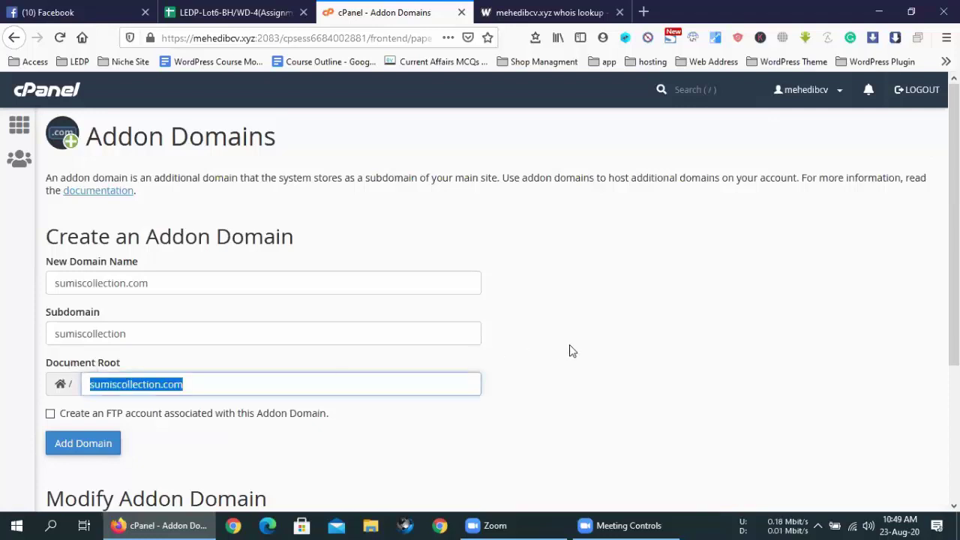
click(571, 351)
scroll(570, 351, down, 3)
scroll(120, 310, up, 3)
click(150, 284)
click(164, 283)
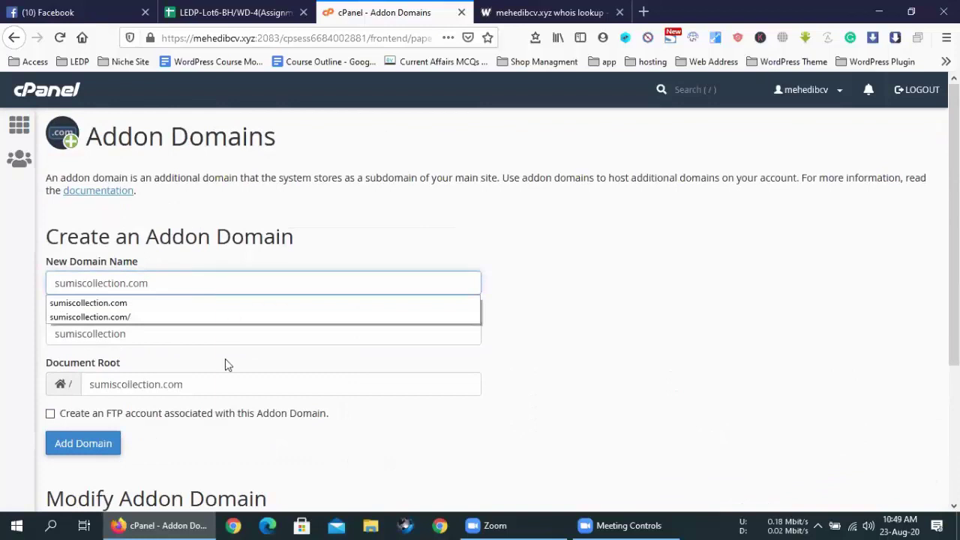
click(548, 338)
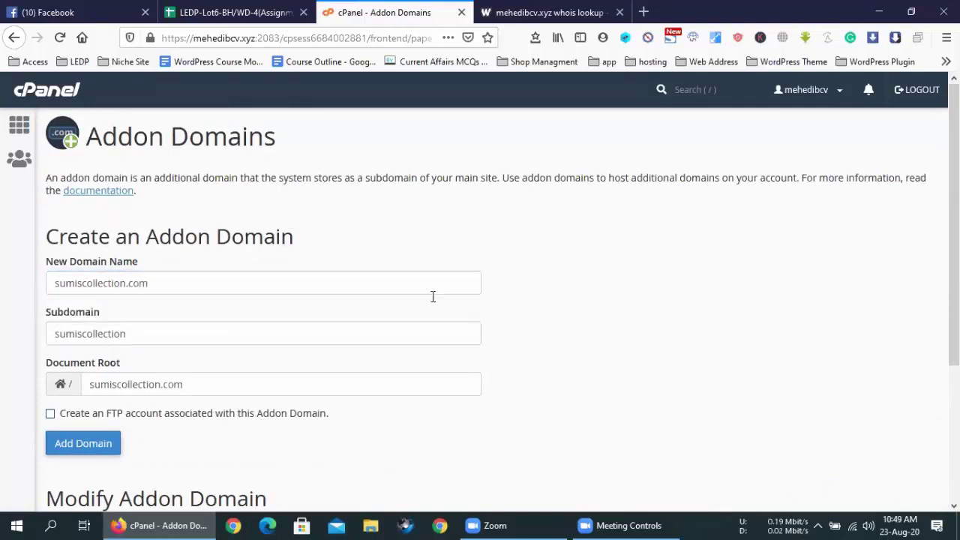
Create the sumiscollection.com addon domain and highlight its success message
click(83, 443)
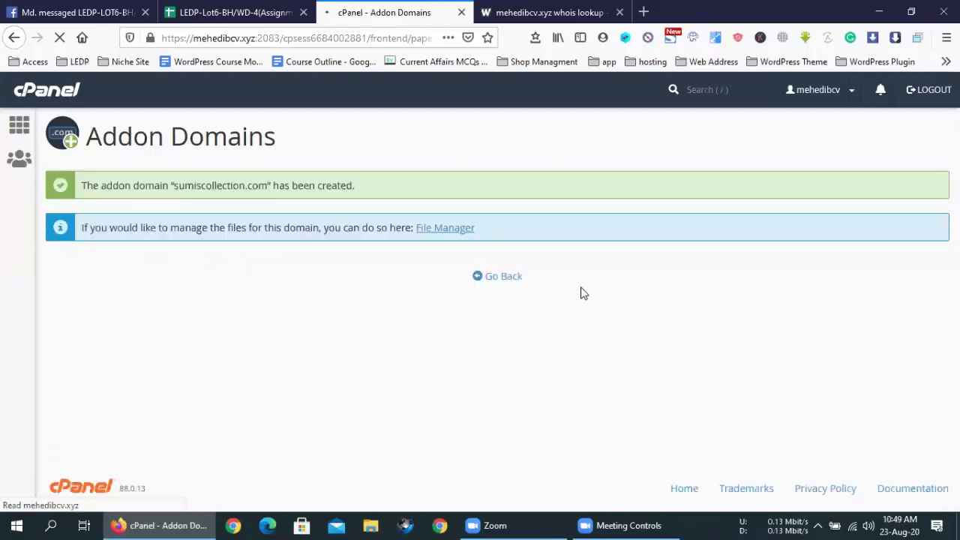
drag(81, 187, 388, 193)
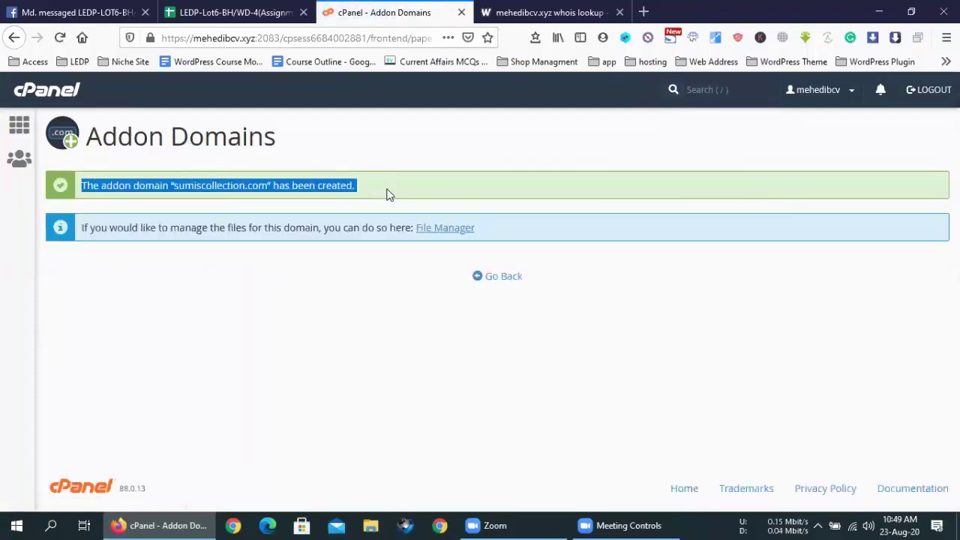
click(388, 194)
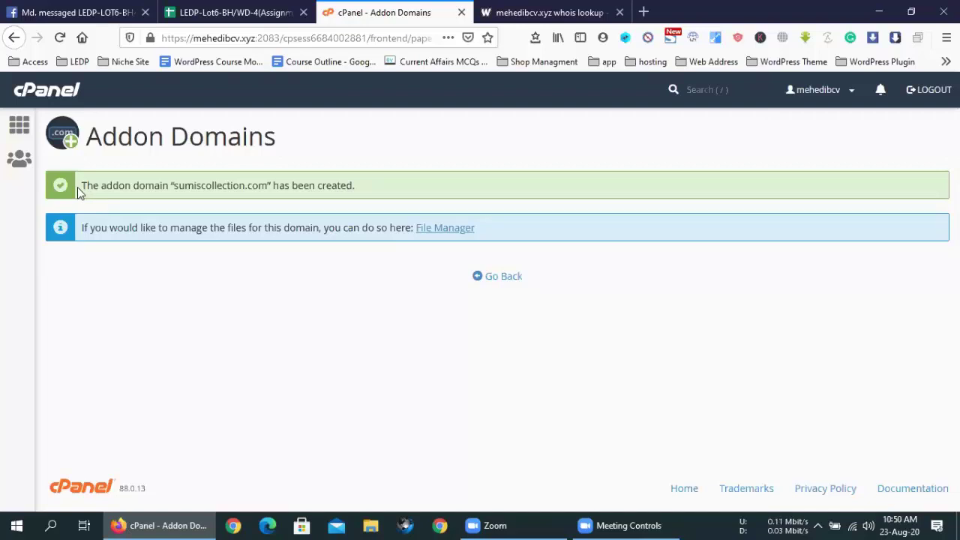
triple_click(371, 191)
click(374, 194)
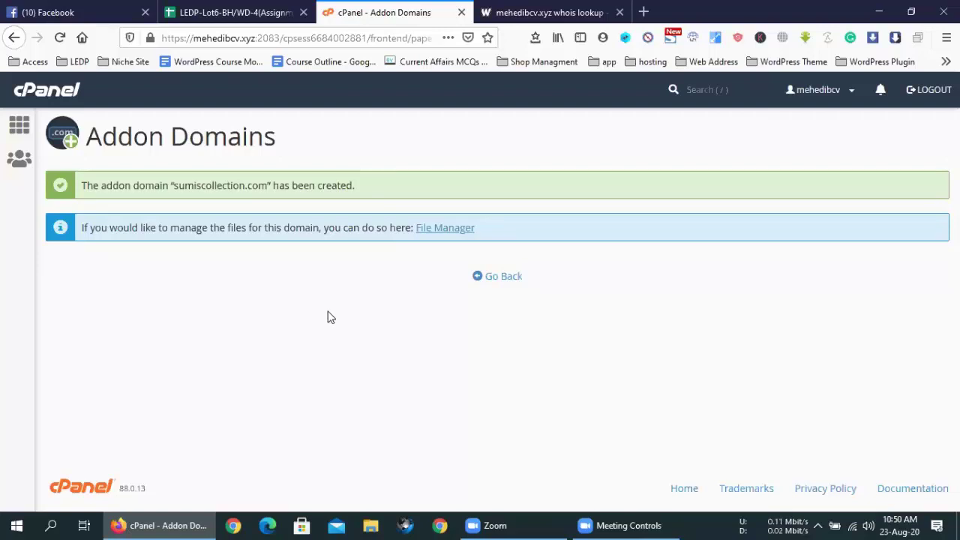
Highlight parts of the success message and the File Manager note
double_click(366, 238)
click(136, 222)
drag(82, 186, 357, 188)
click(381, 185)
click(80, 187)
drag(78, 228, 142, 227)
click(141, 227)
Open the sumiscollection.com folder in File Manager, confirm it holds only cgi-bin, then return to Addon Domains
click(456, 228)
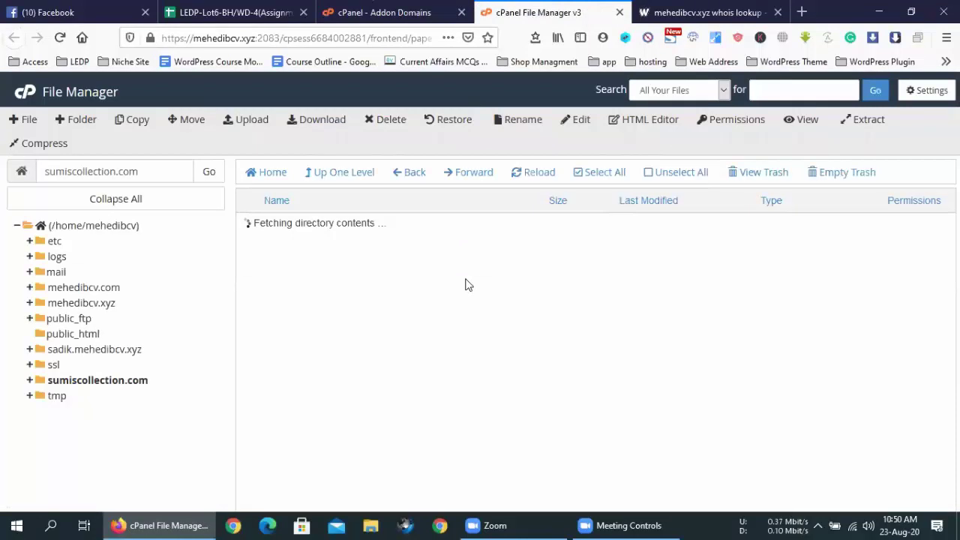
click(449, 225)
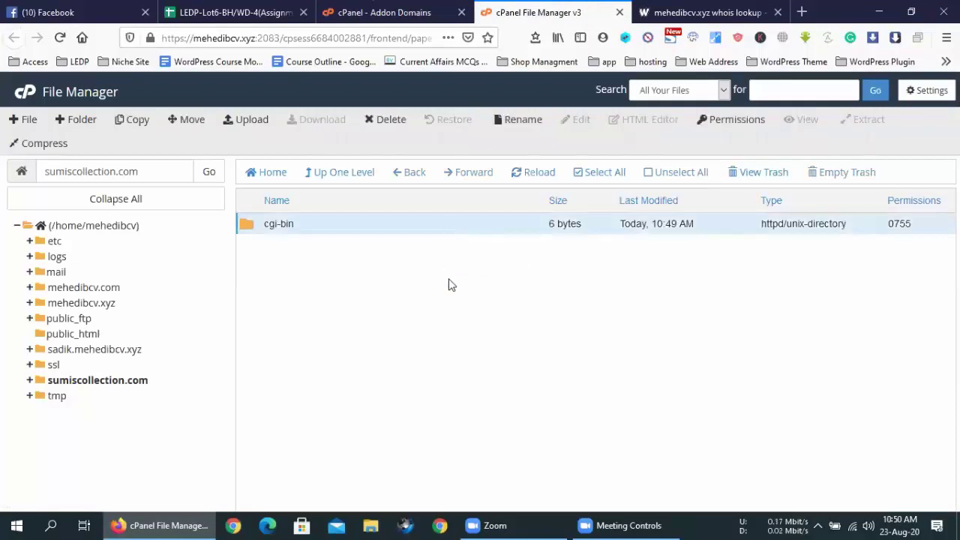
click(420, 242)
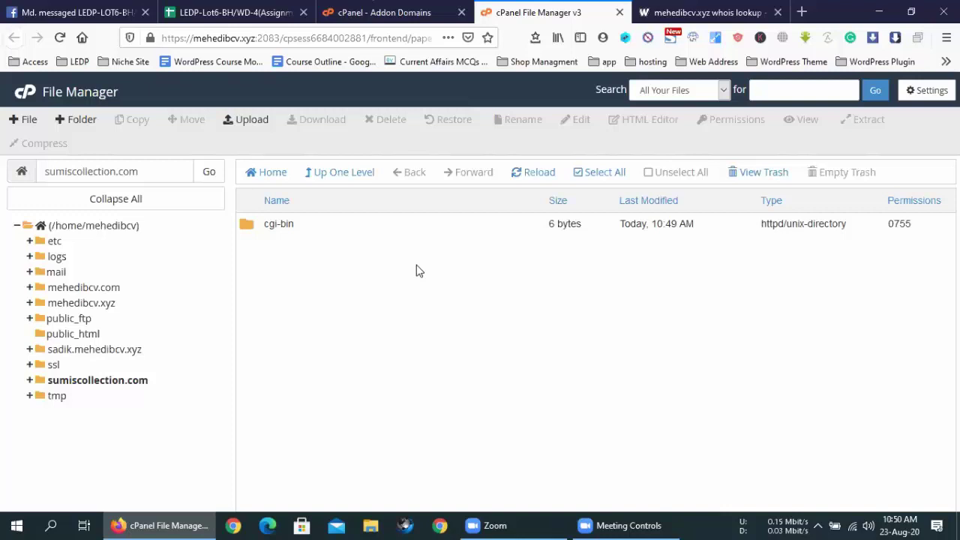
click(339, 224)
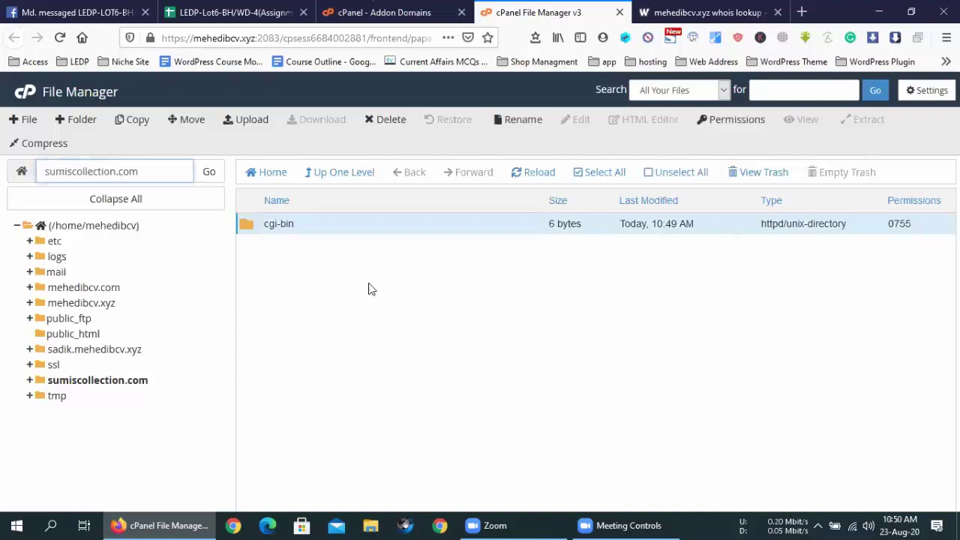
click(390, 11)
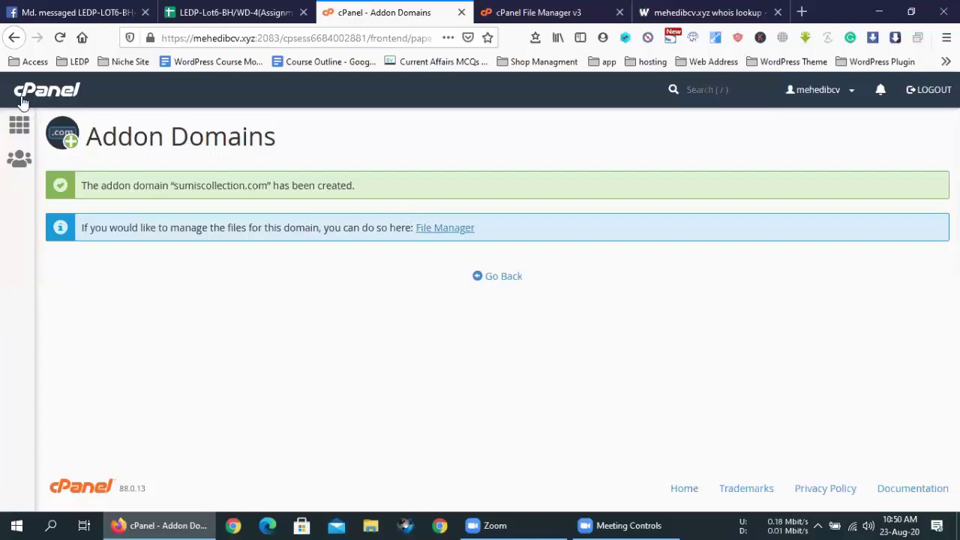
Open the sumiscollection.com folder in one File Manager view to compare with the other view
click(46, 101)
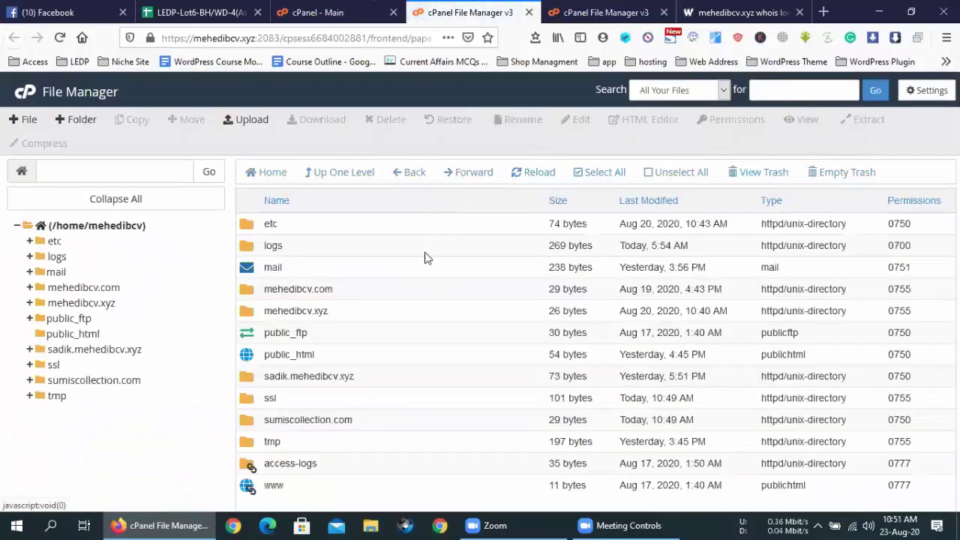
click(366, 426)
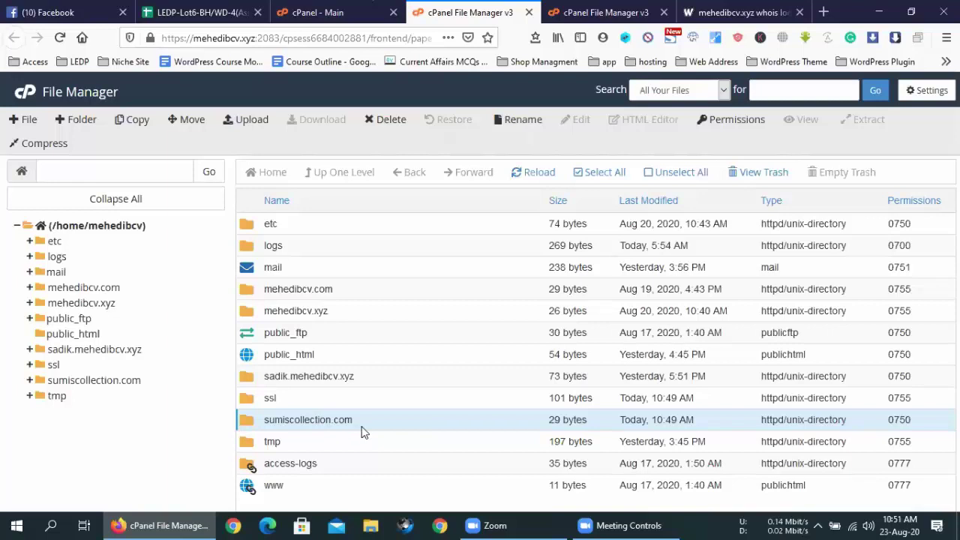
click(588, 9)
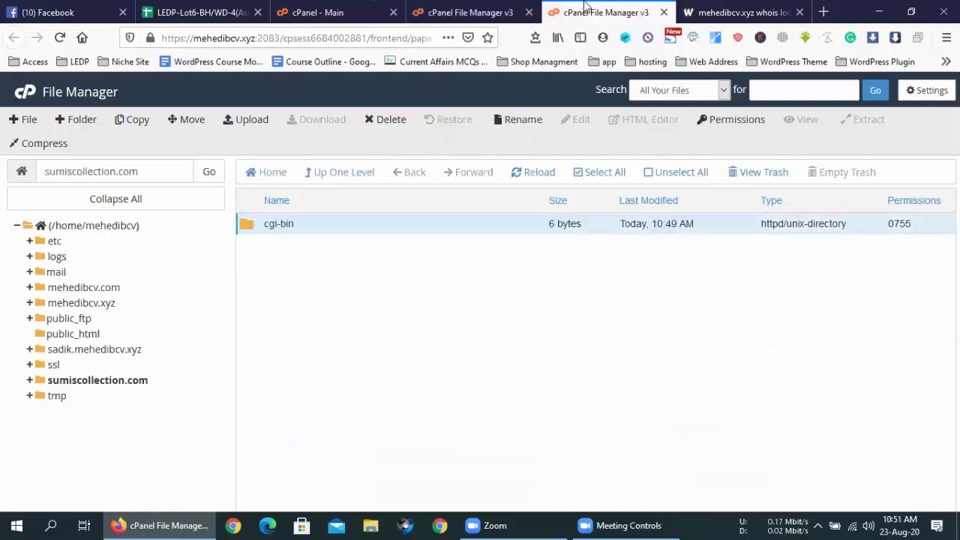
triple_click(150, 171)
key(ctrl+shift+Tab)
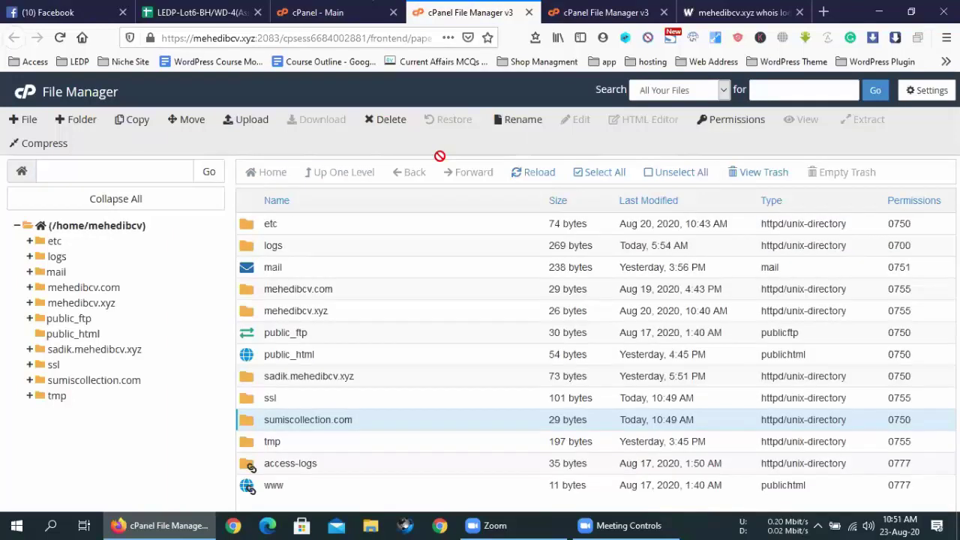
double_click(389, 415)
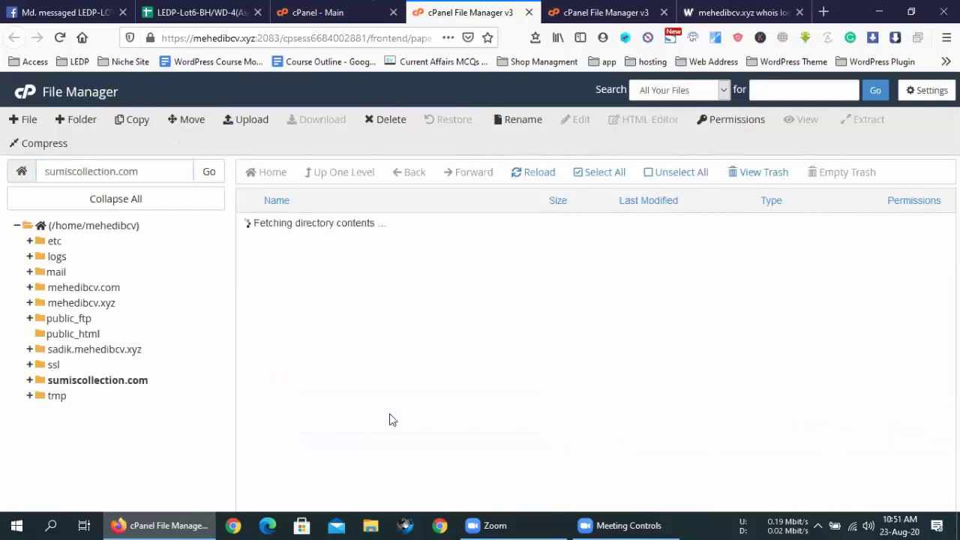
triple_click(146, 171)
key(ctrl+Tab)
Go up to the home directory, select sumiscollection.com, then close both File Manager tabs
click(166, 170)
triple_click(166, 169)
click(503, 371)
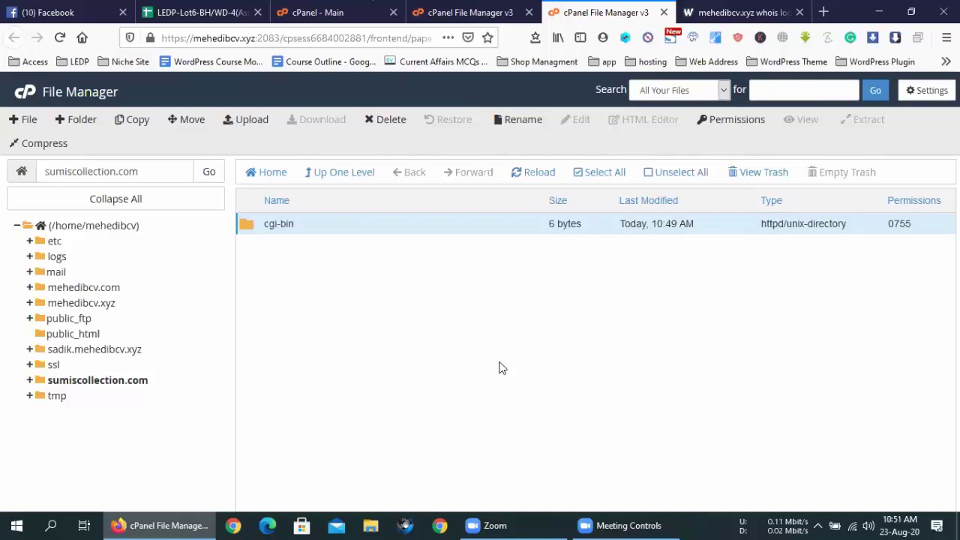
click(495, 8)
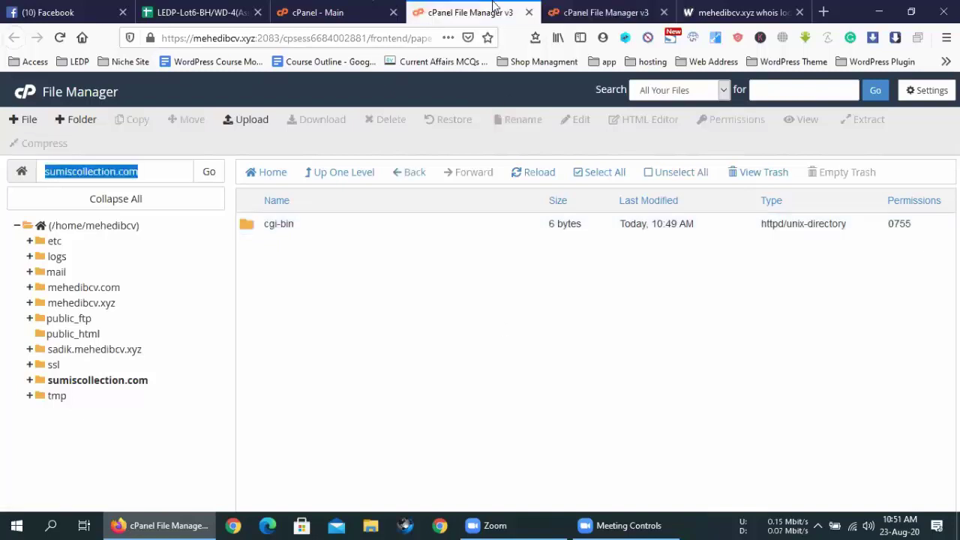
click(172, 177)
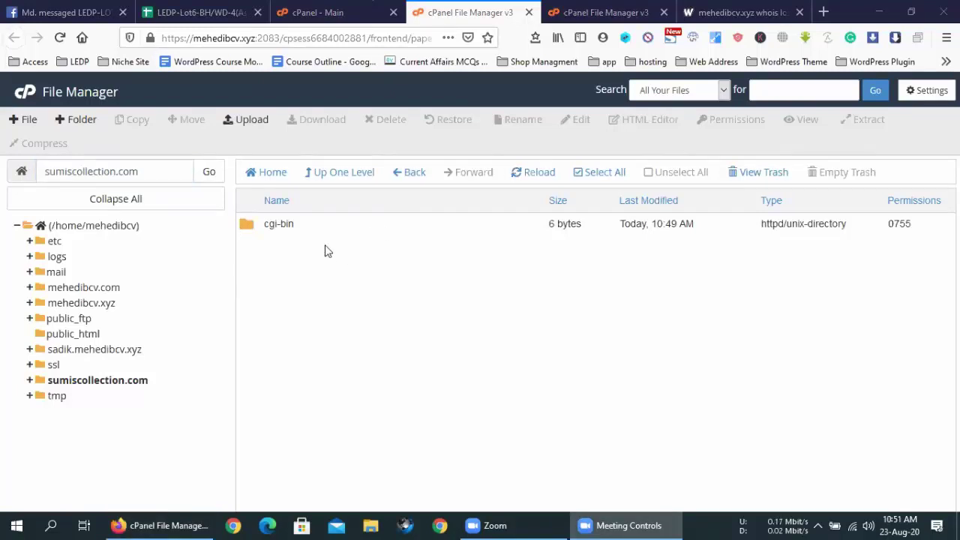
triple_click(172, 171)
click(432, 319)
click(356, 175)
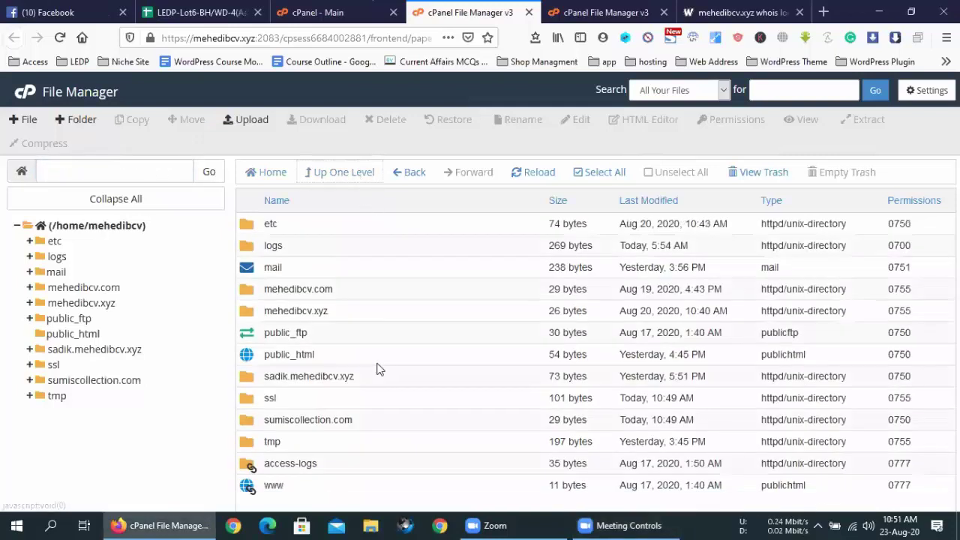
click(370, 424)
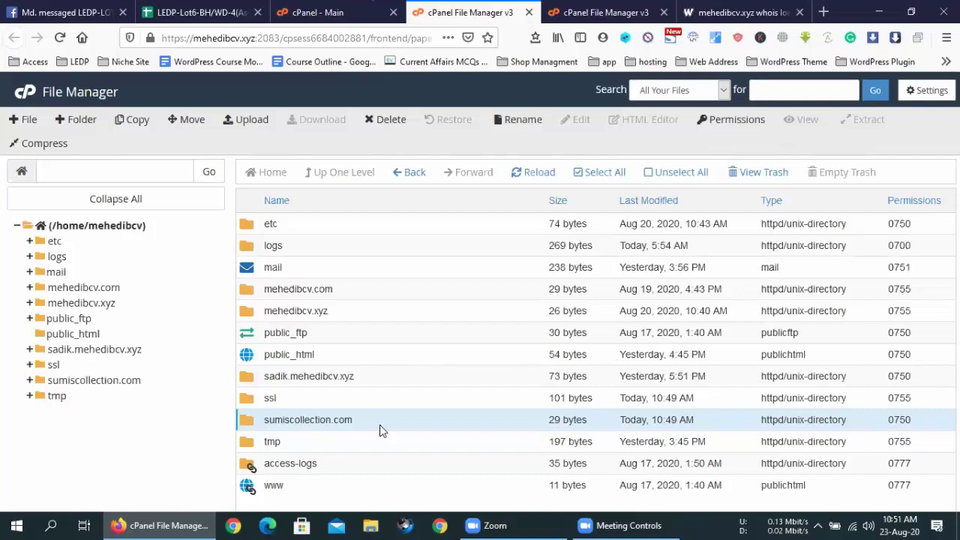
click(530, 13)
click(529, 13)
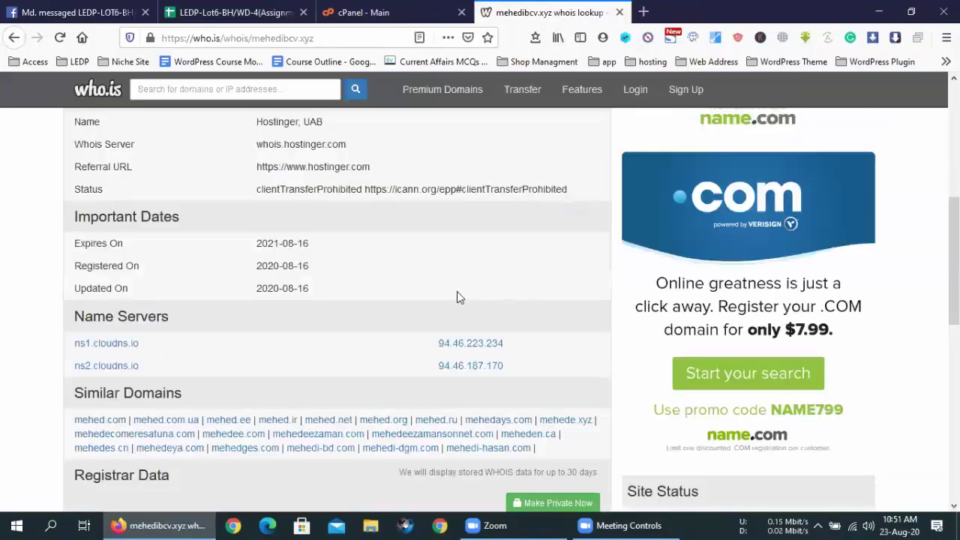
Switch to the cPanel - Main tab and scroll down to the Domains tools
click(385, 9)
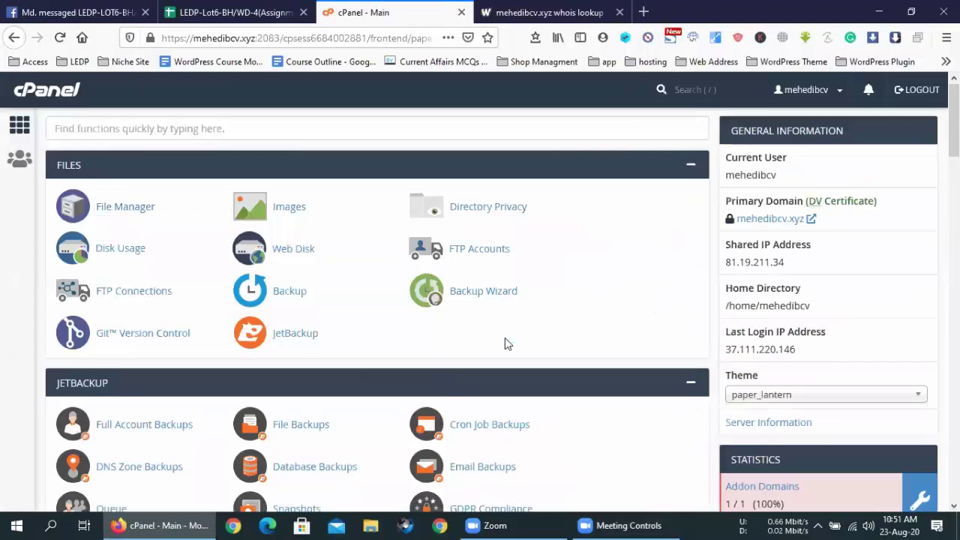
scroll(505, 337, down, 5)
scroll(131, 379, down, 3)
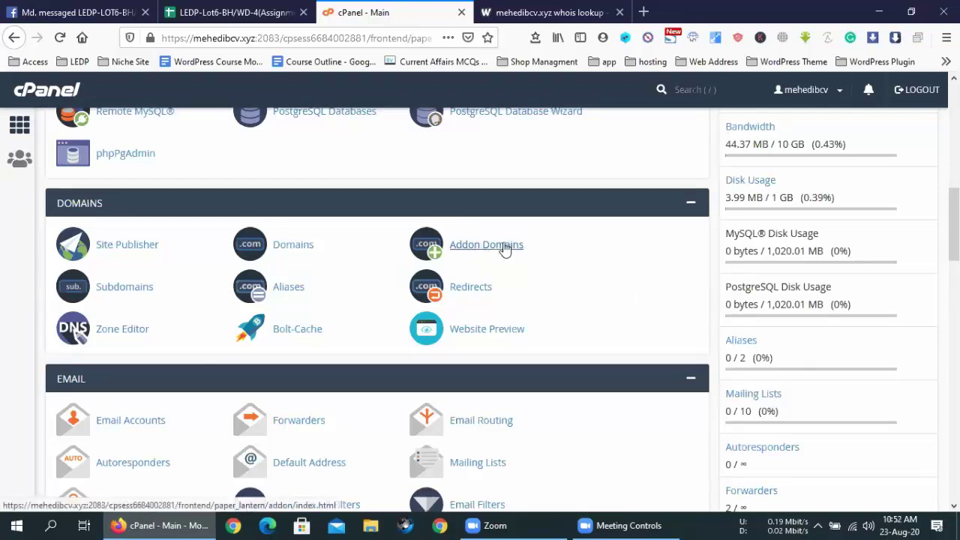
click(472, 248)
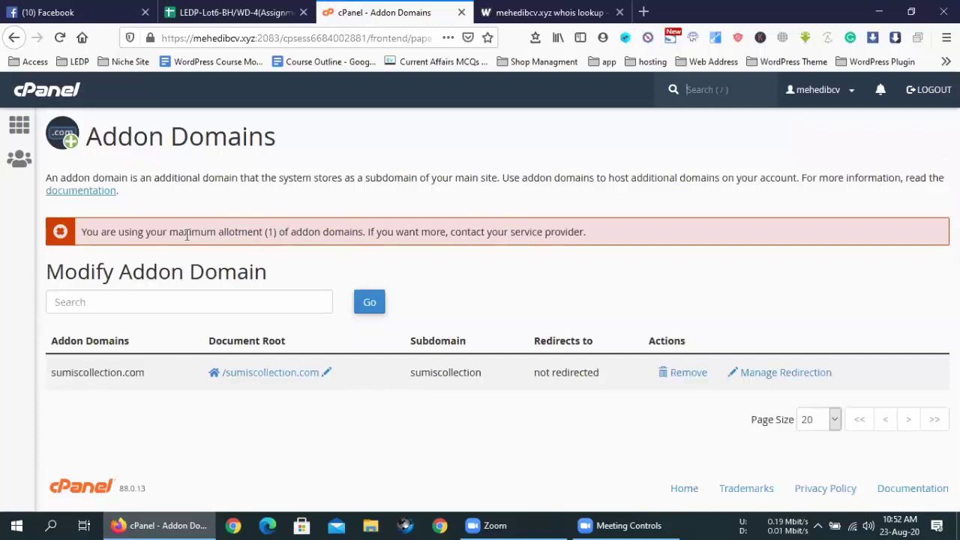
drag(83, 232, 585, 251)
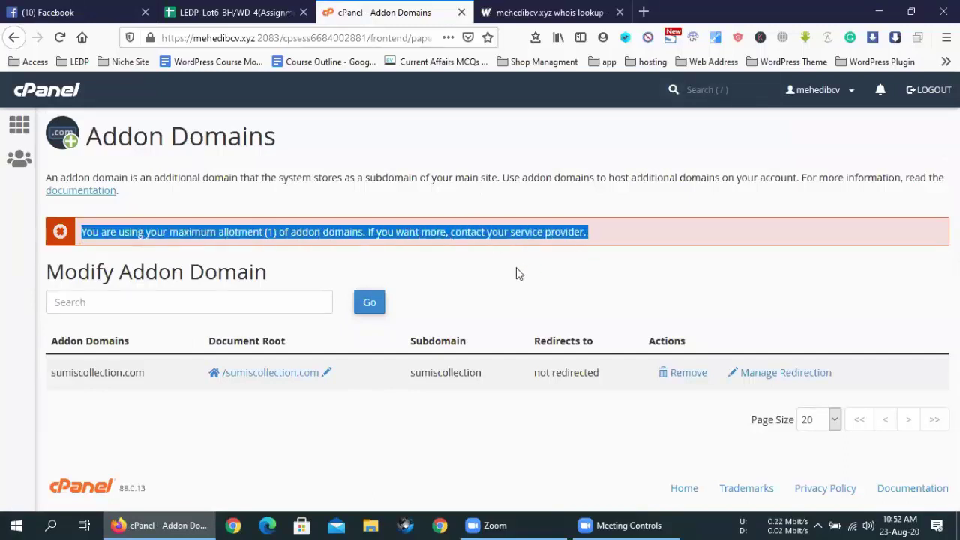
click(399, 280)
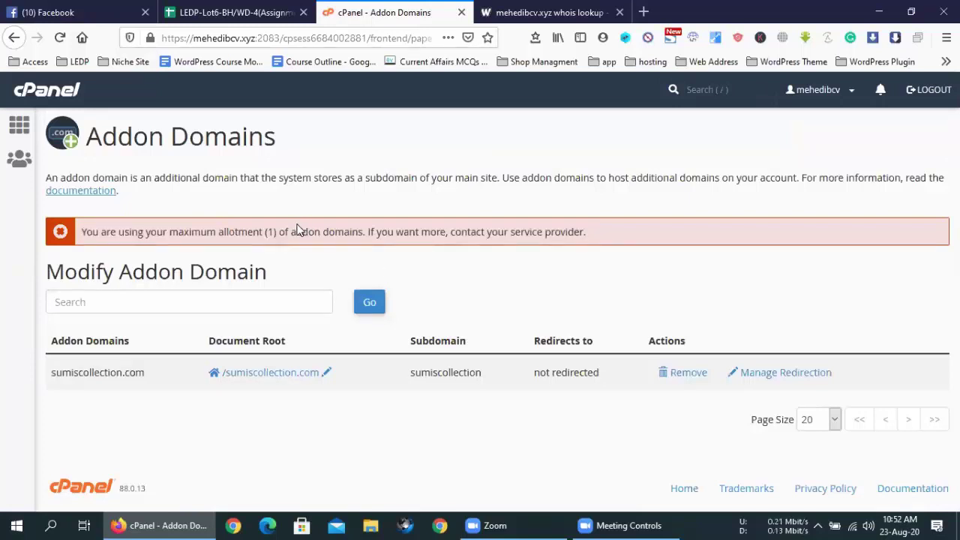
triple_click(418, 247)
triple_click(425, 239)
click(483, 253)
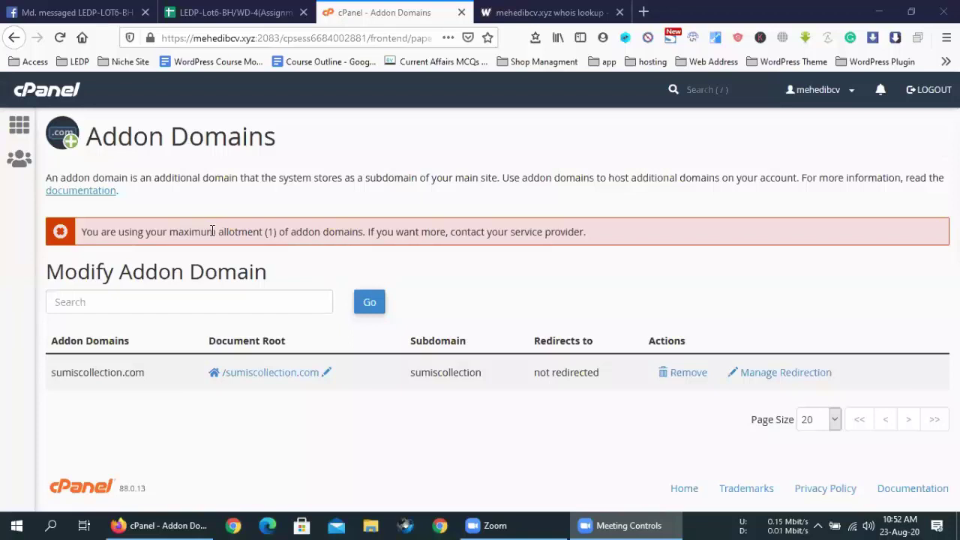
click(52, 96)
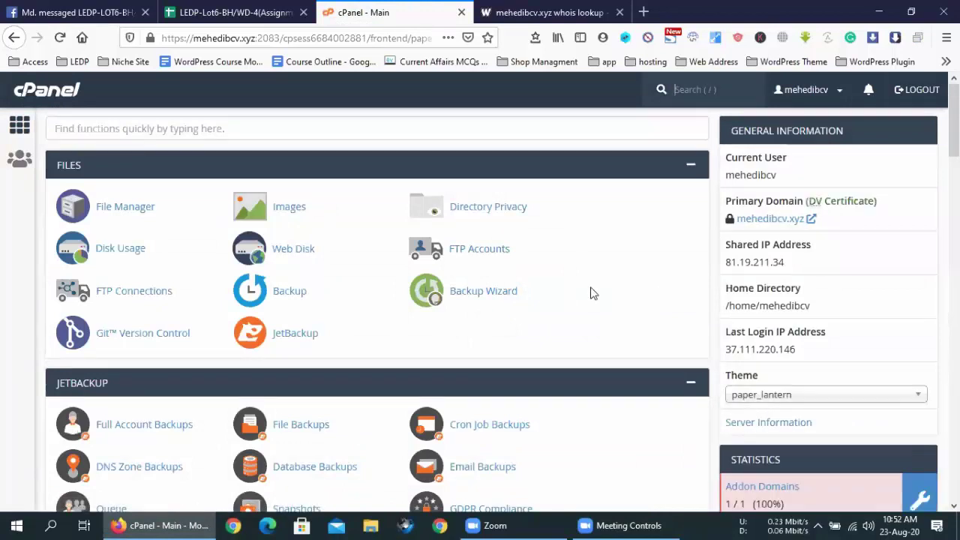
Scroll down to the Domains section and open the Subdomains page
scroll(590, 294, down, 3)
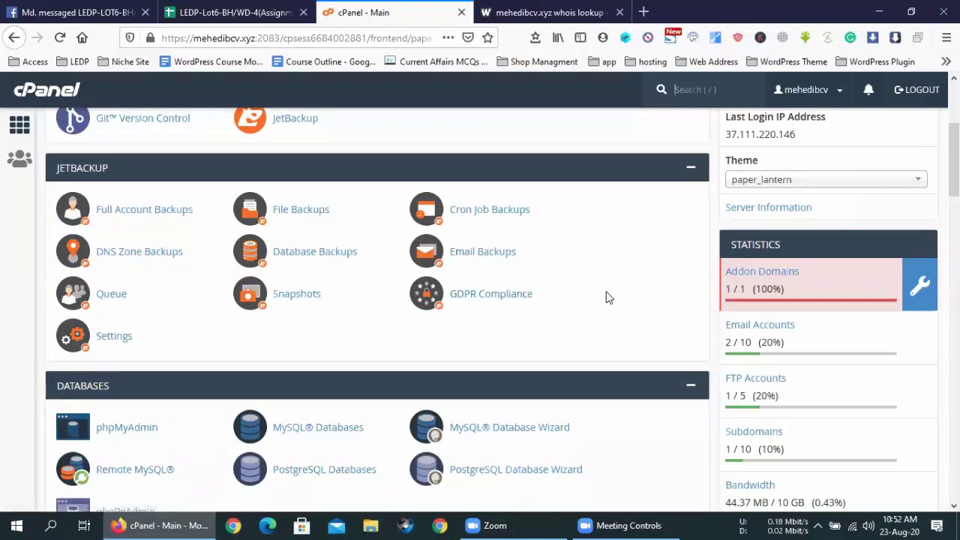
scroll(608, 298, down, 3)
scroll(607, 297, down, 1)
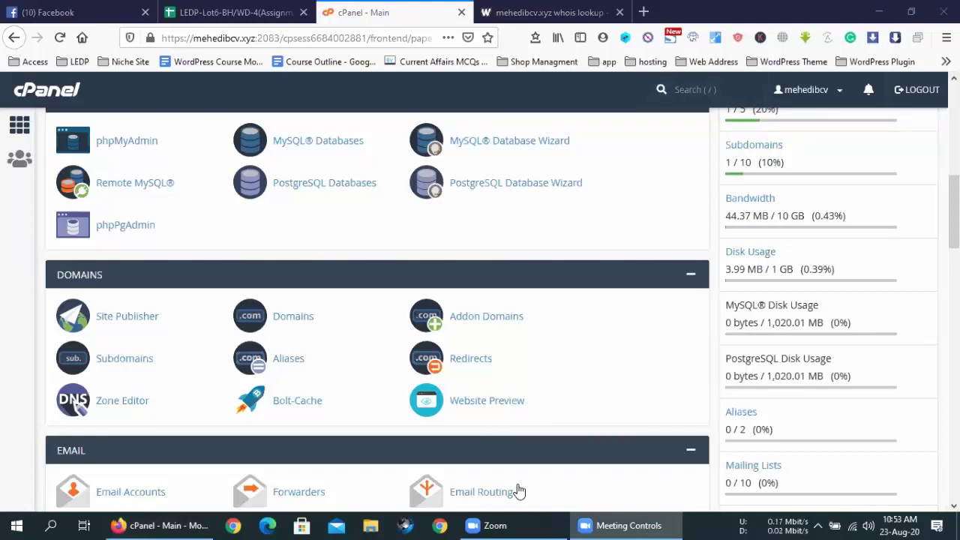
click(626, 230)
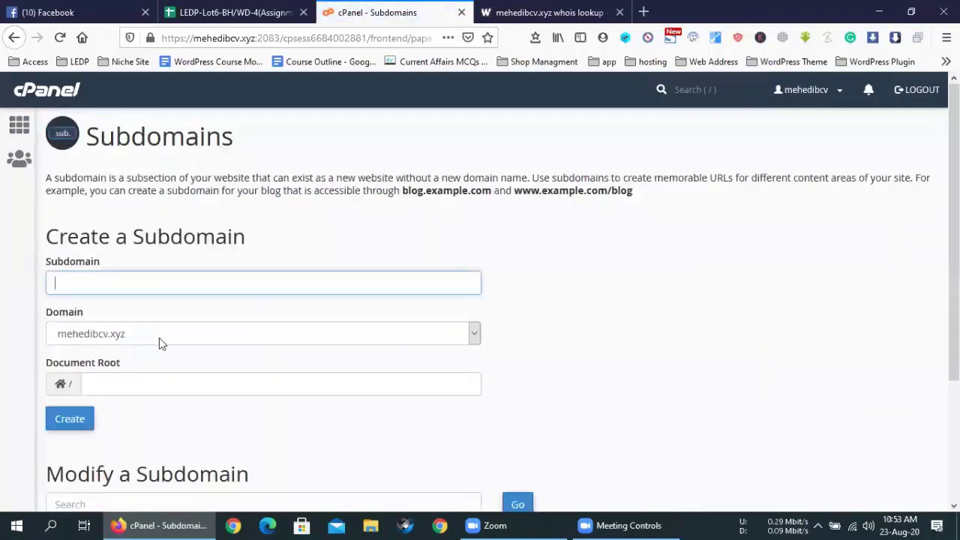
drag(45, 178, 635, 203)
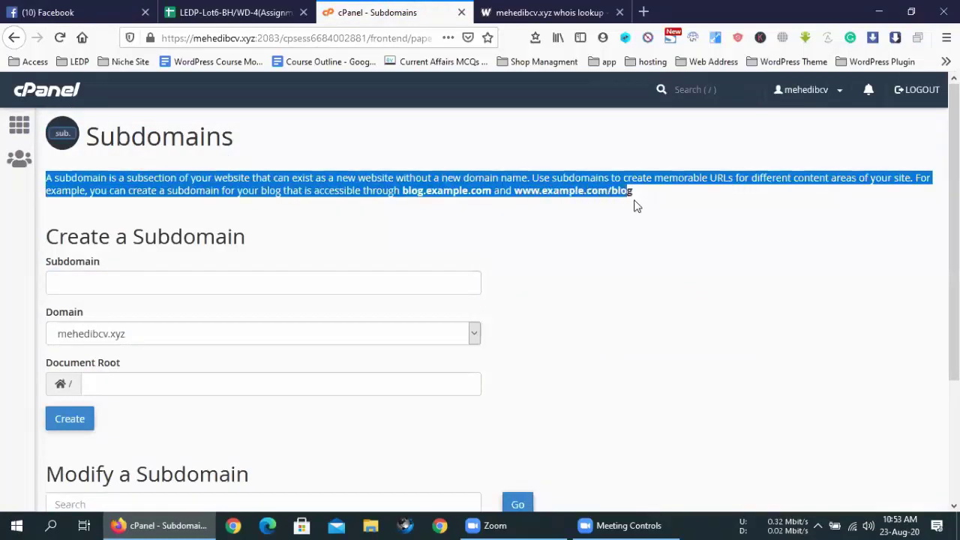
click(627, 236)
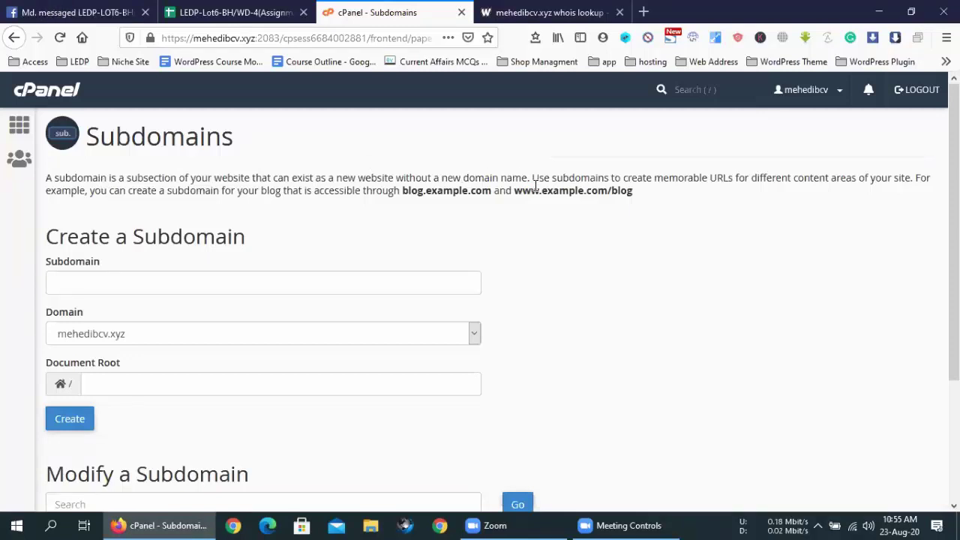
drag(422, 187, 403, 191)
click(446, 184)
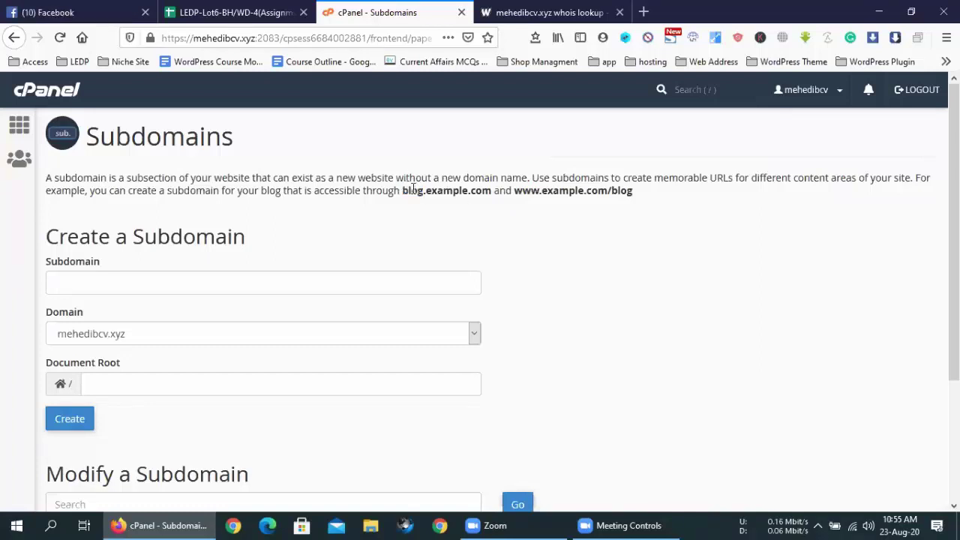
drag(427, 190, 479, 193)
click(527, 209)
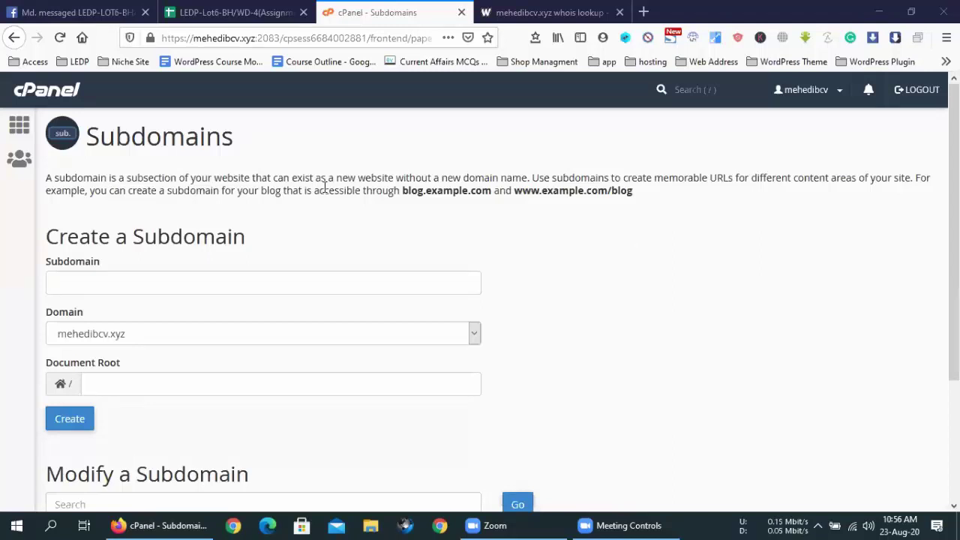
click(282, 285)
Enter subdomain name 'sazib' so the document root auto-fills as sazib.mehedibcv.xyz
click(364, 280)
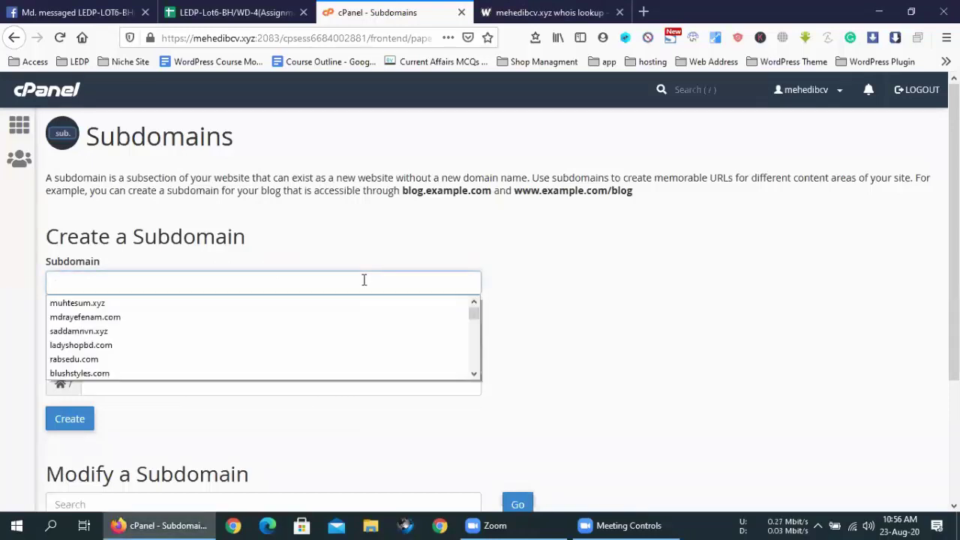
click(371, 194)
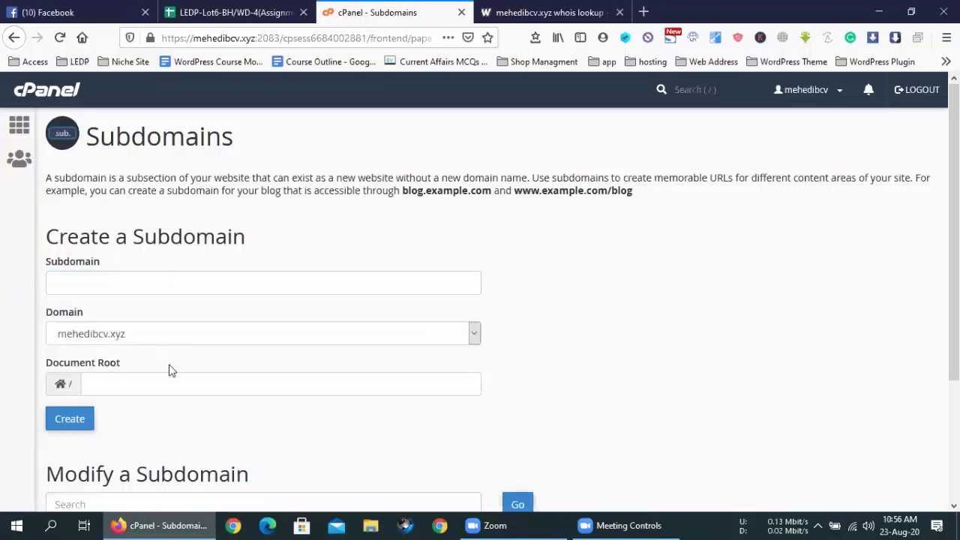
click(191, 290)
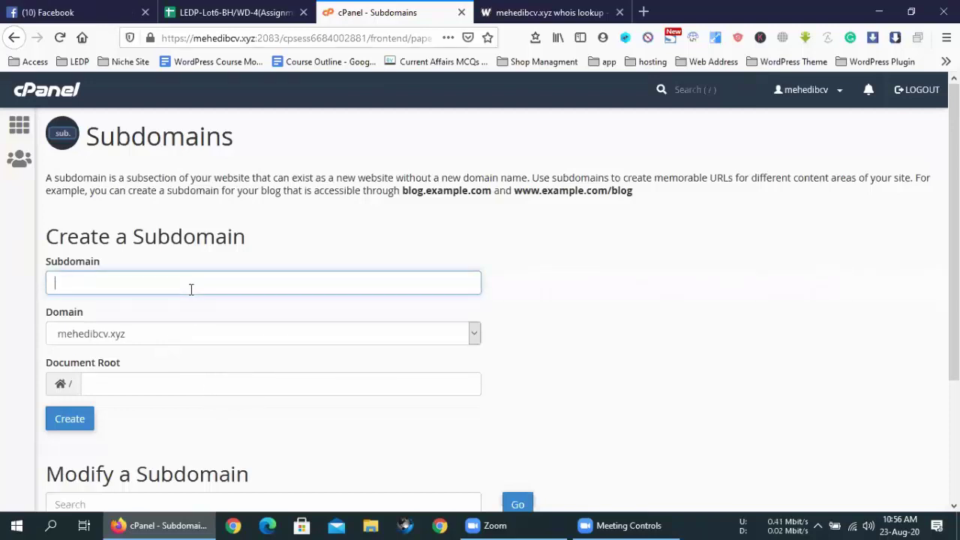
text(sazib)
click(545, 231)
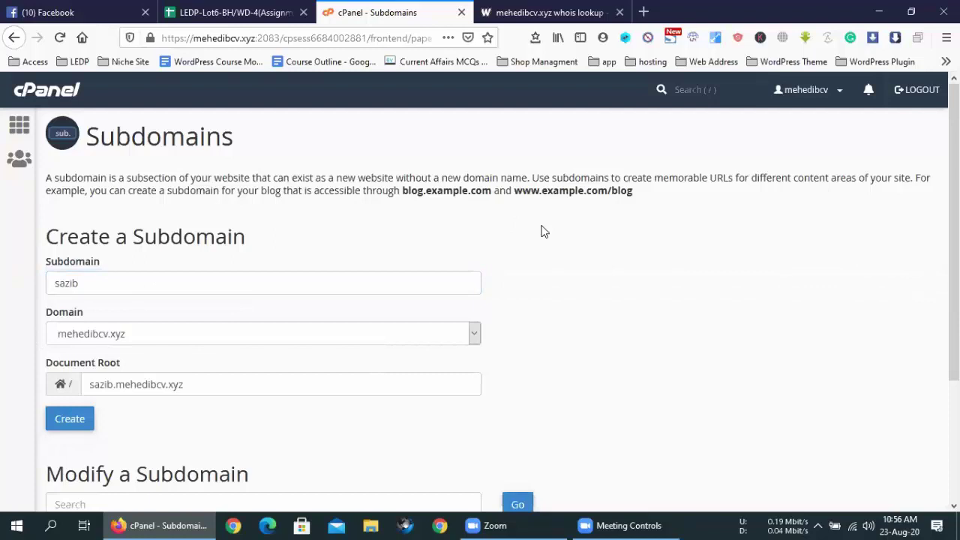
drag(129, 384, 74, 386)
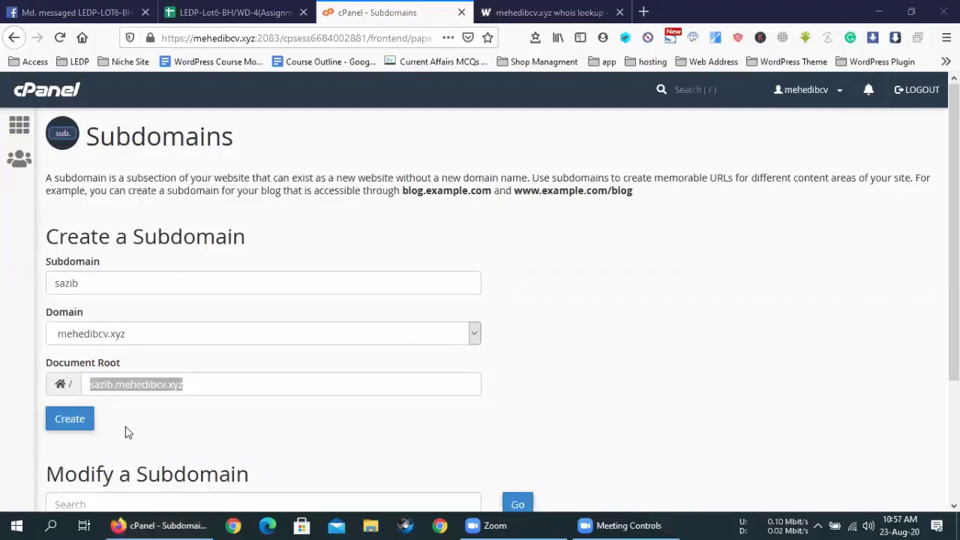
click(139, 385)
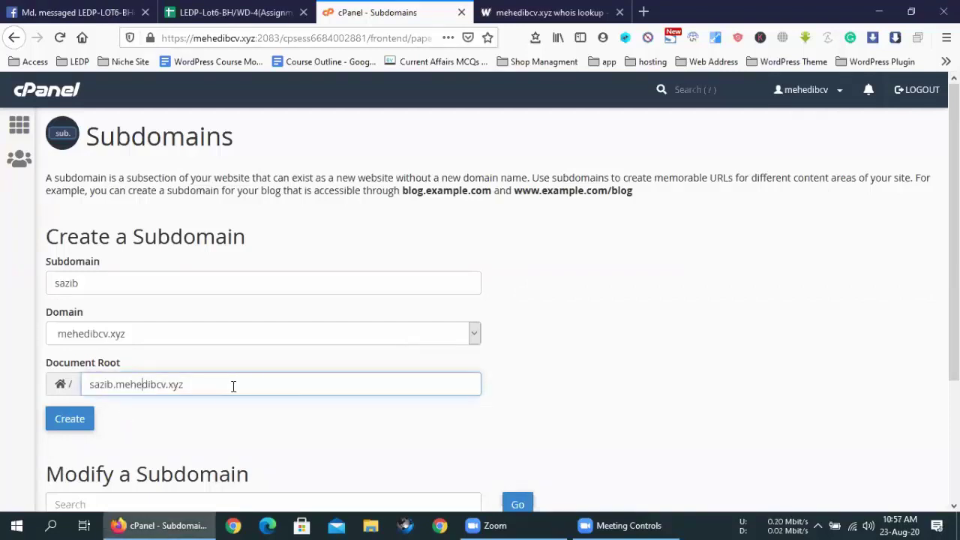
drag(230, 386, 74, 386)
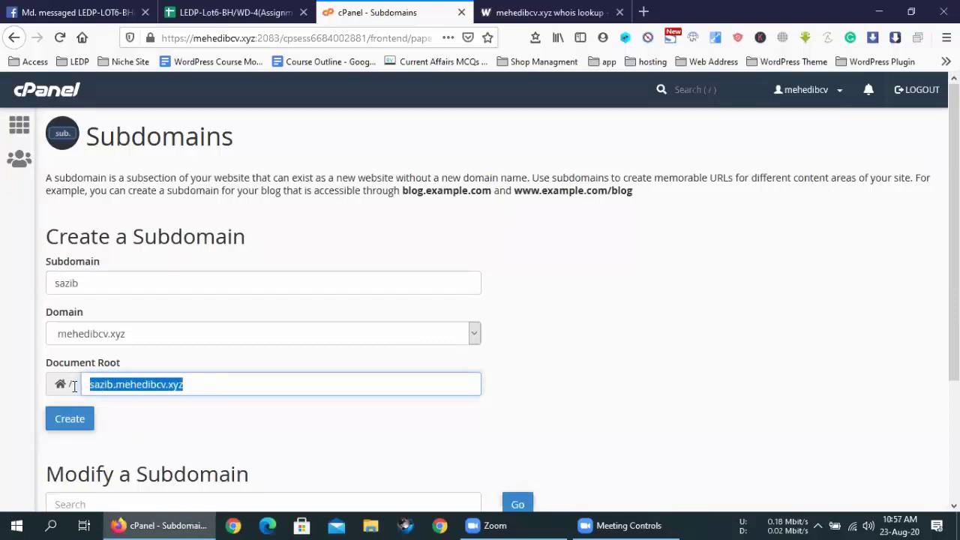
click(537, 385)
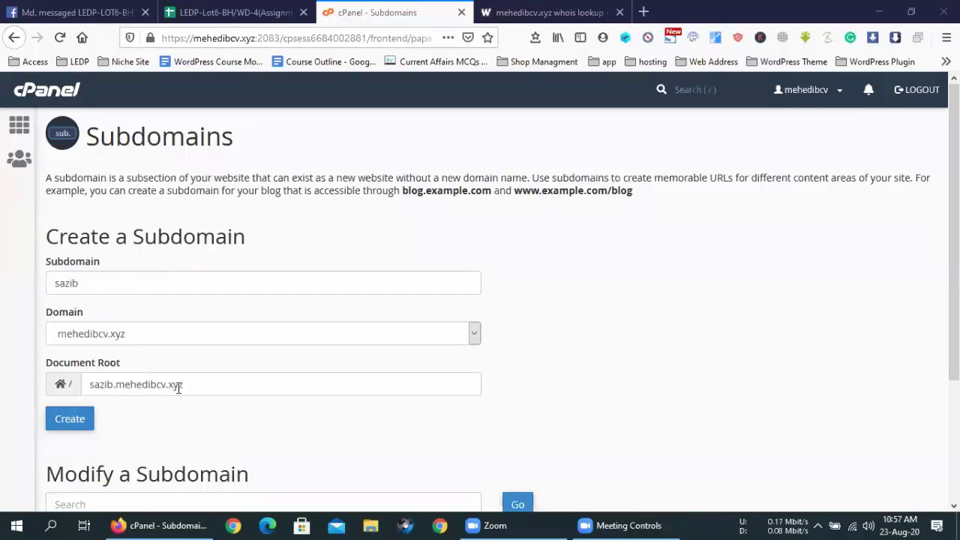
Keep mehedibcv.xyz as the parent domain and create the sazib subdomain
click(93, 285)
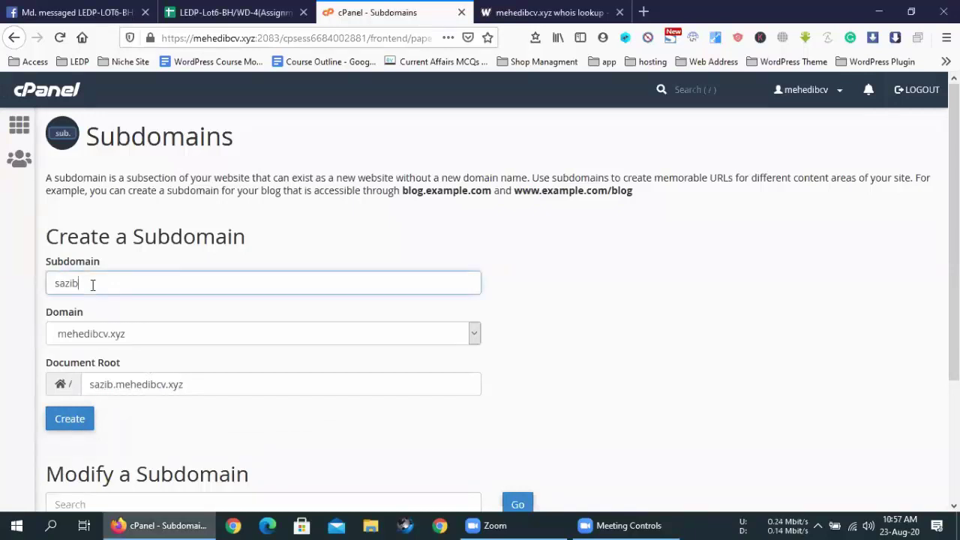
click(116, 337)
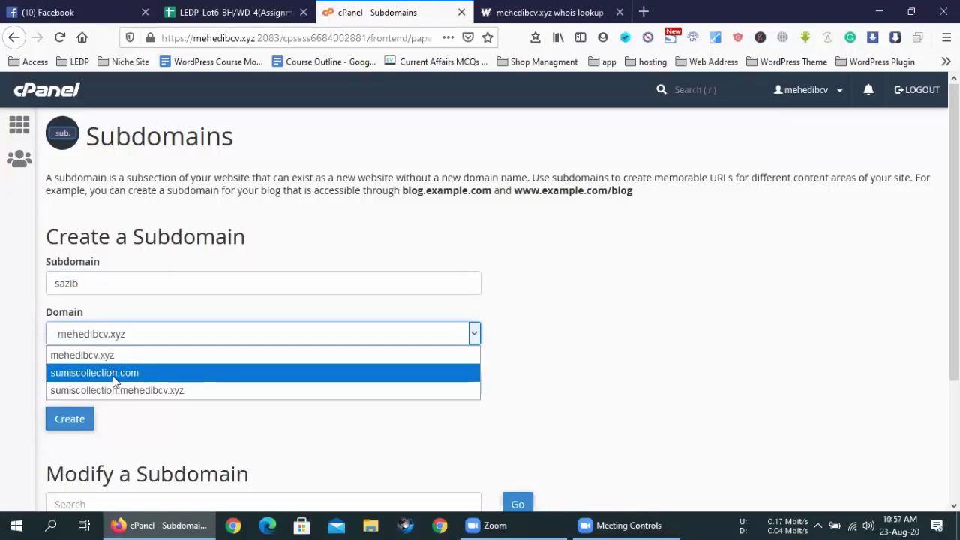
click(114, 373)
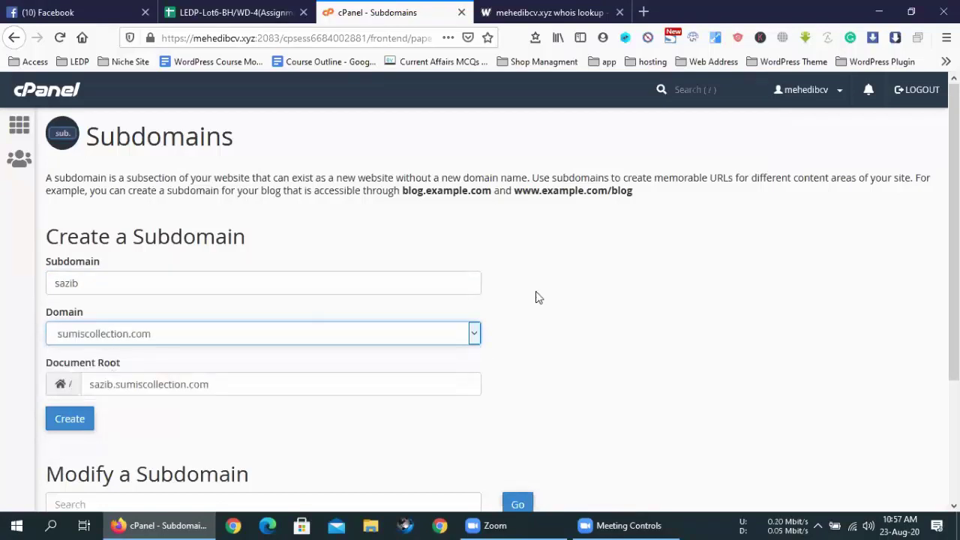
click(193, 333)
click(132, 354)
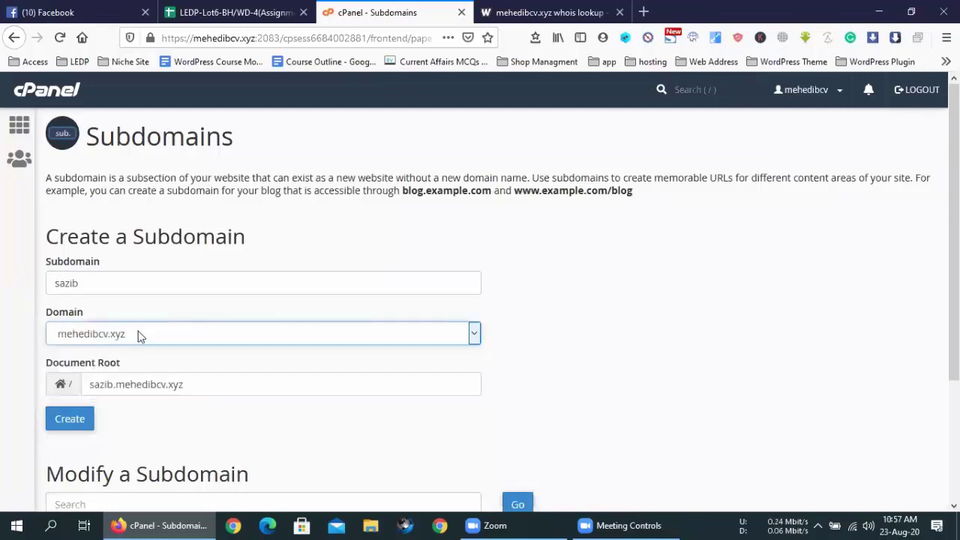
click(138, 334)
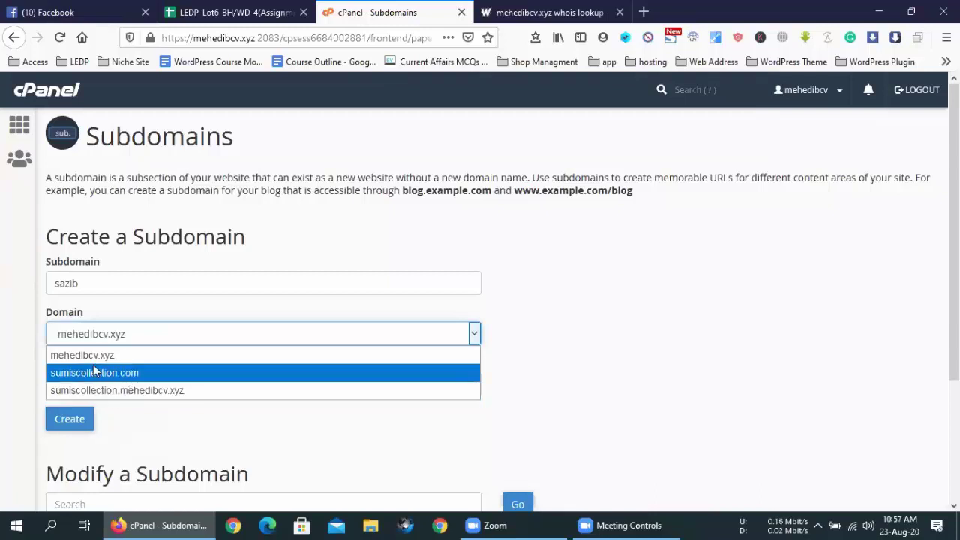
click(102, 355)
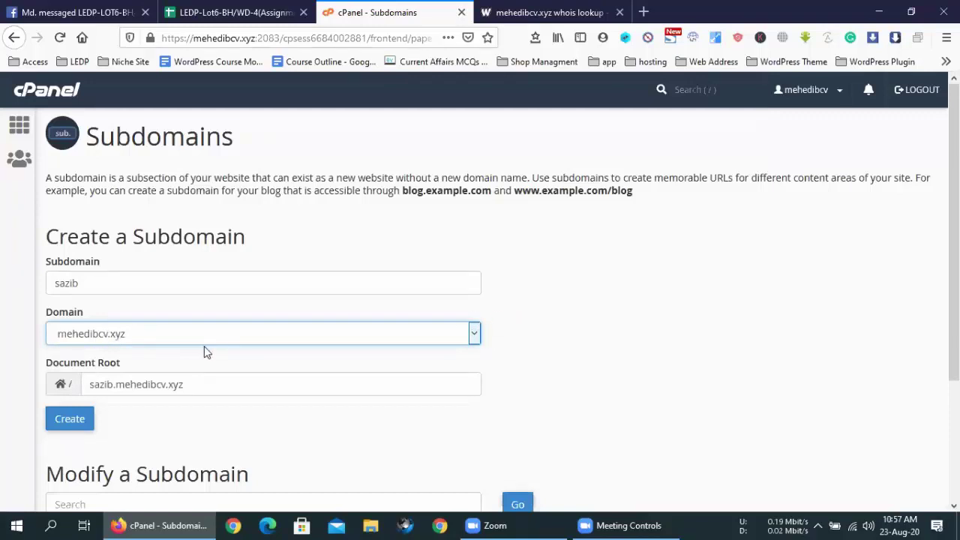
click(68, 420)
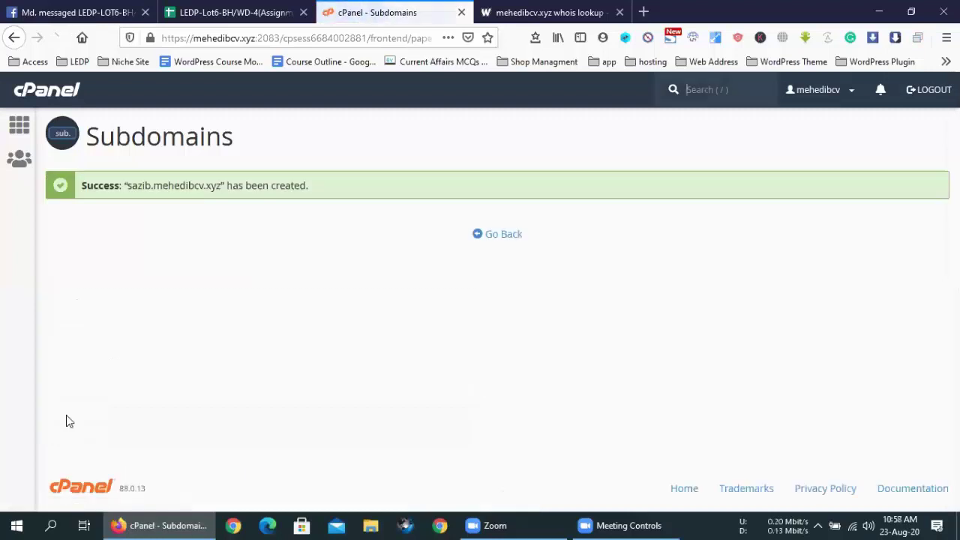
Check that sazib.mehedibcv.xyz is listed under Modify a Subdomain, then return to cPanel home
click(486, 235)
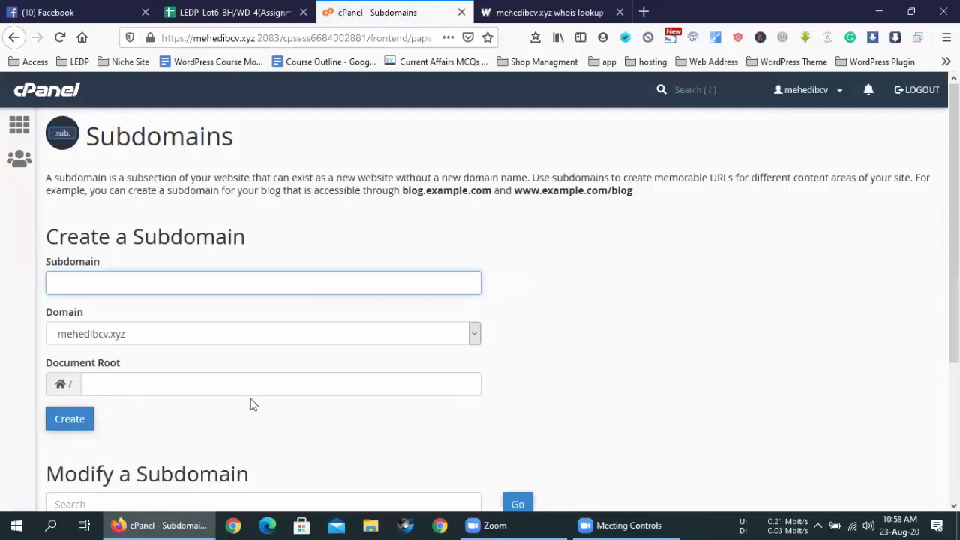
scroll(253, 404, down, 5)
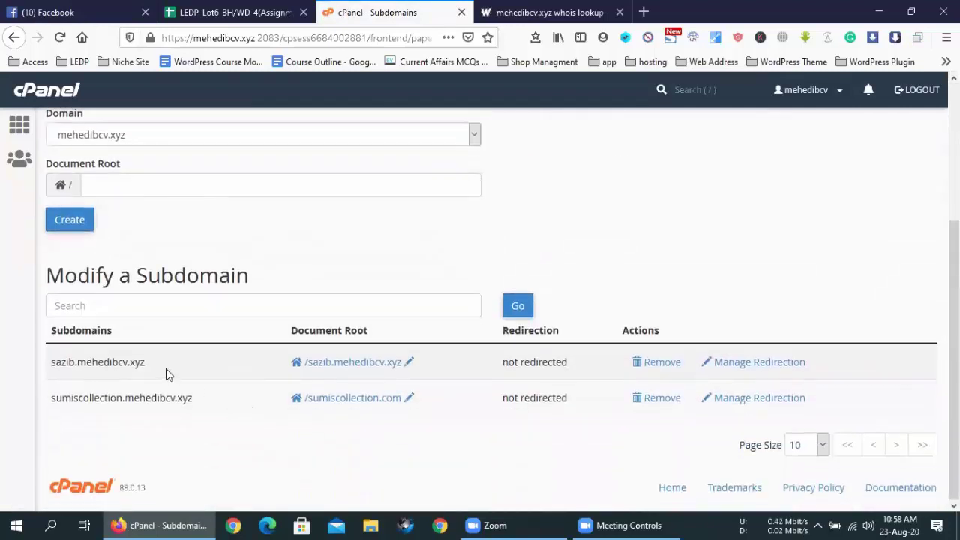
mouse_move(146, 364)
mouse_down()
mouse_move(52, 364)
mouse_move(147, 362)
mouse_up()
click(298, 242)
click(45, 89)
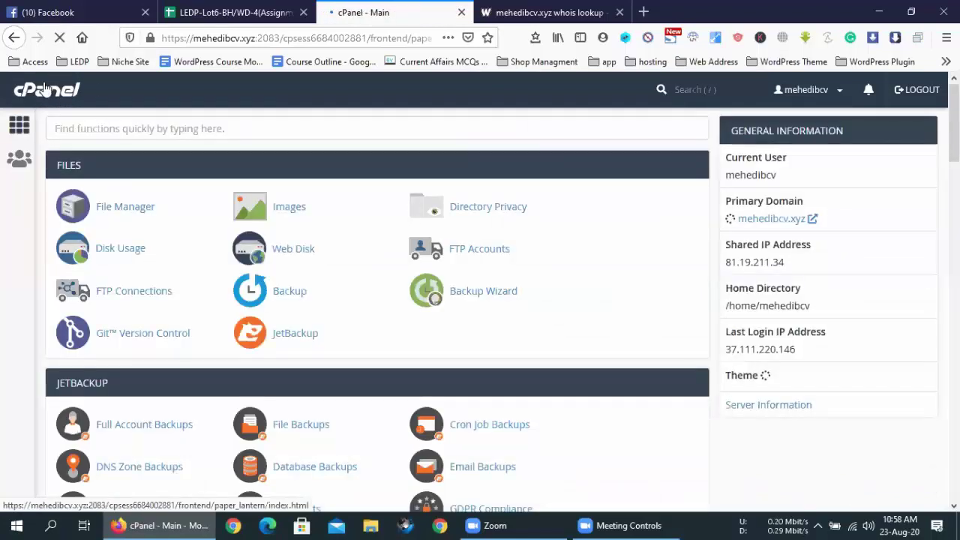
click(141, 205)
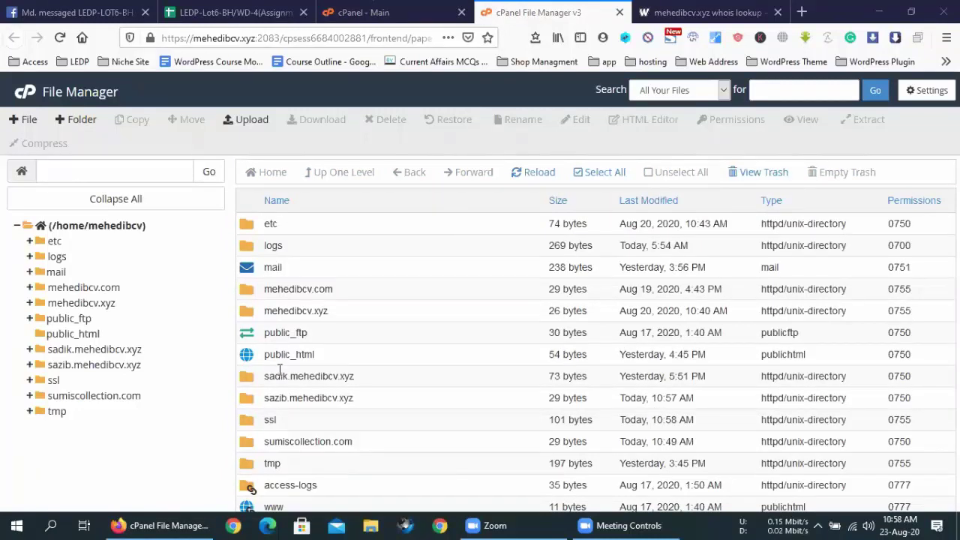
click(349, 398)
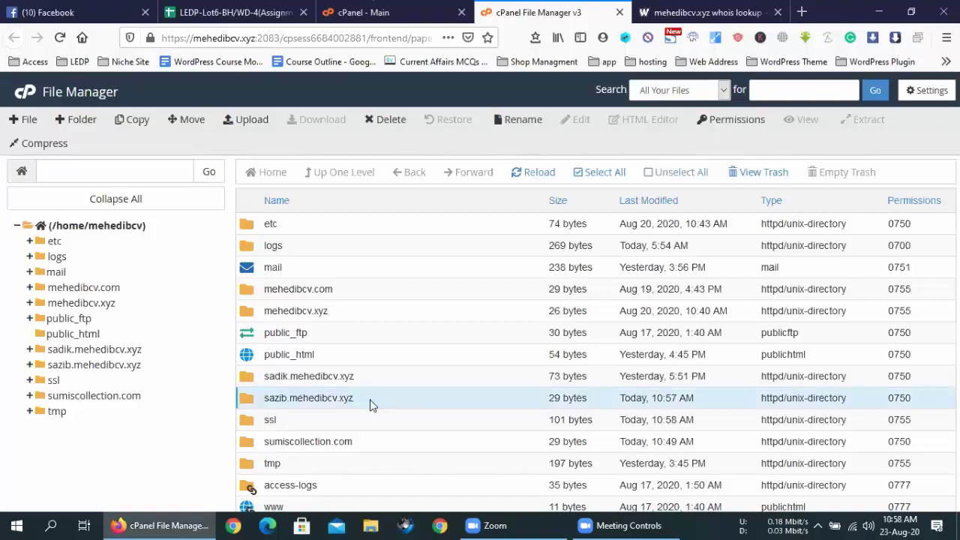
click(367, 444)
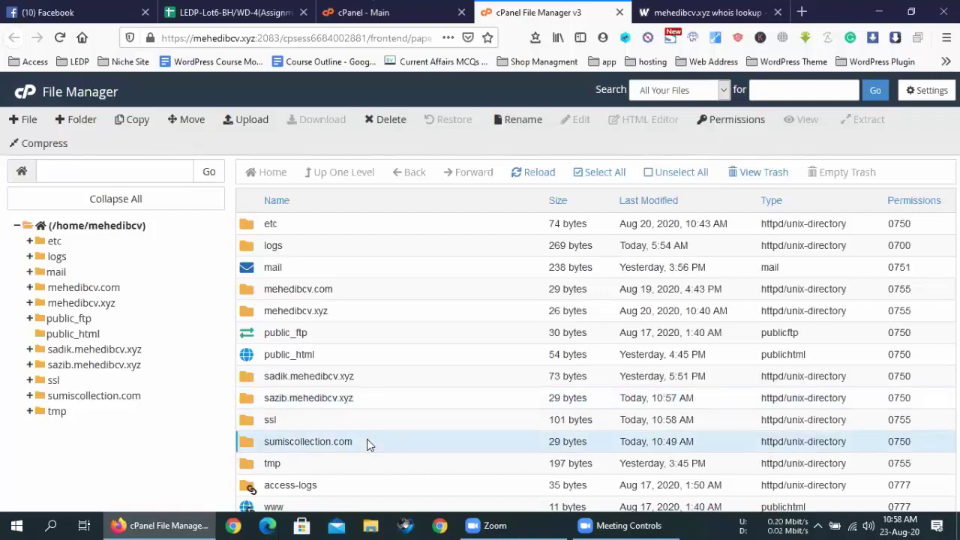
click(374, 406)
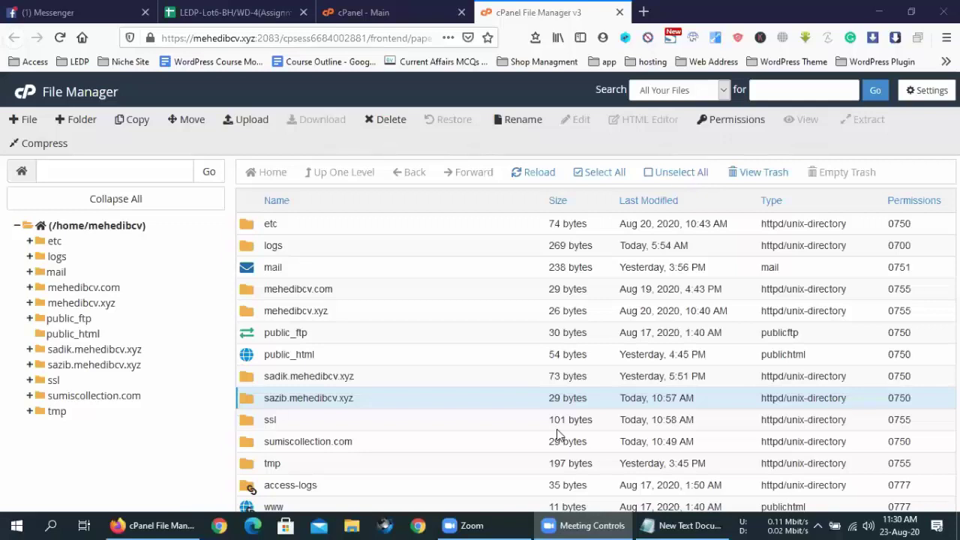
click(405, 12)
scroll(270, 405, down, 5)
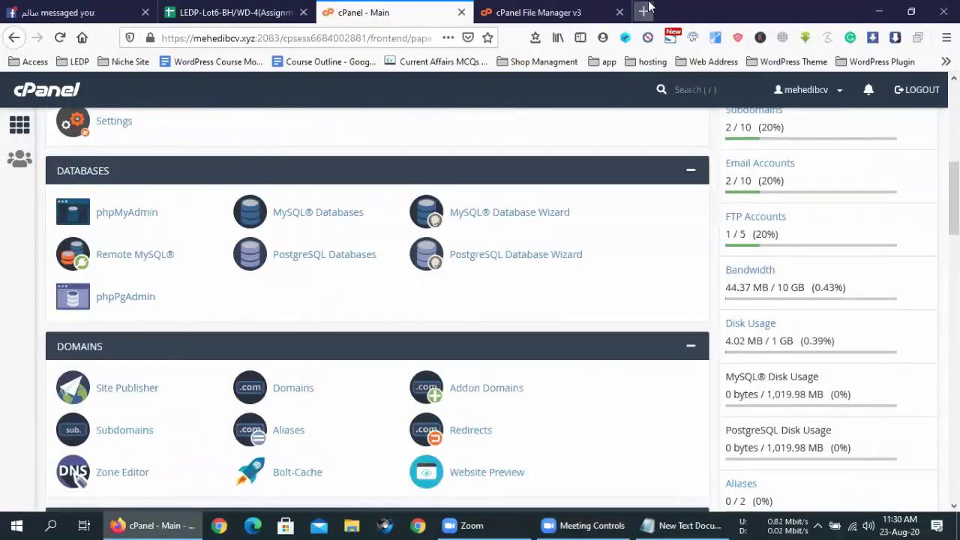
key(ctrl+Tab)
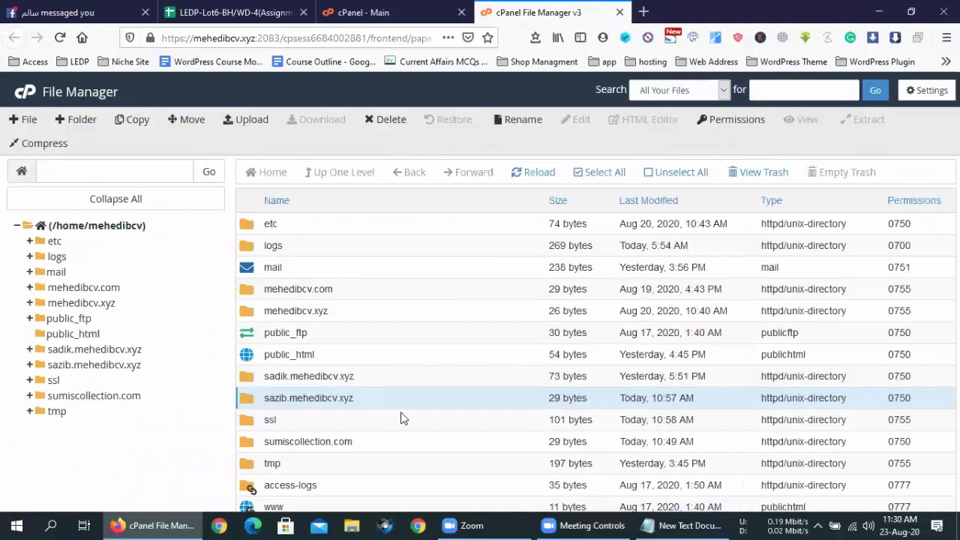
ctrl+click(399, 410)
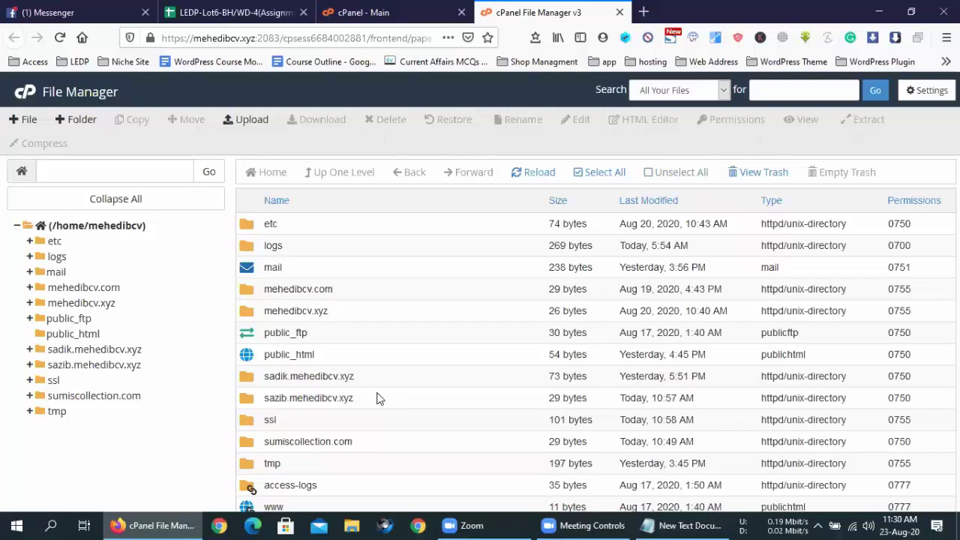
click(379, 398)
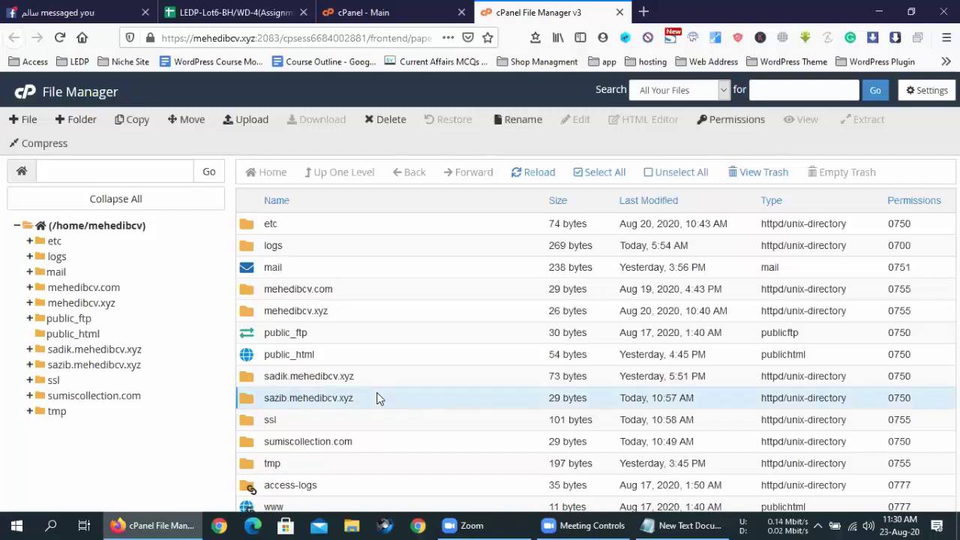
ctrl+click(369, 397)
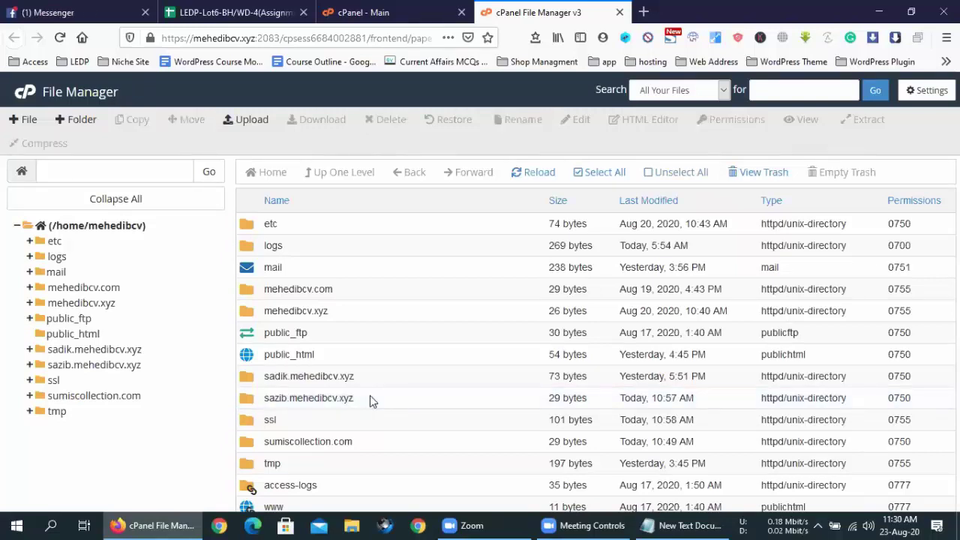
click(420, 8)
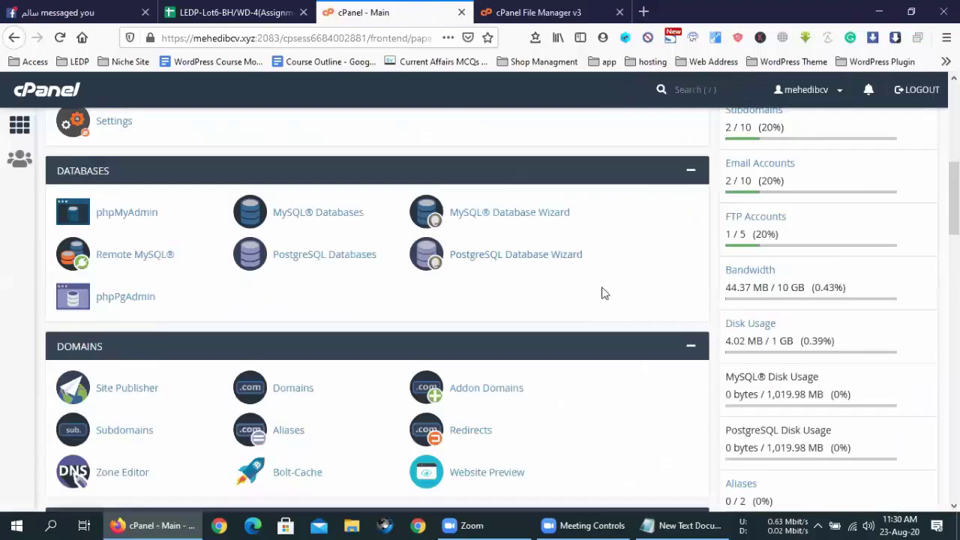
click(539, 12)
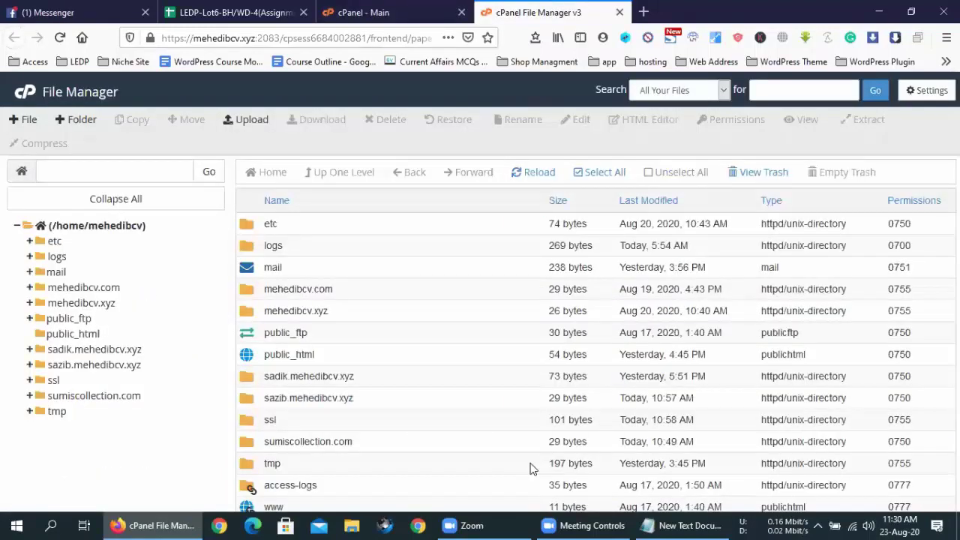
click(367, 402)
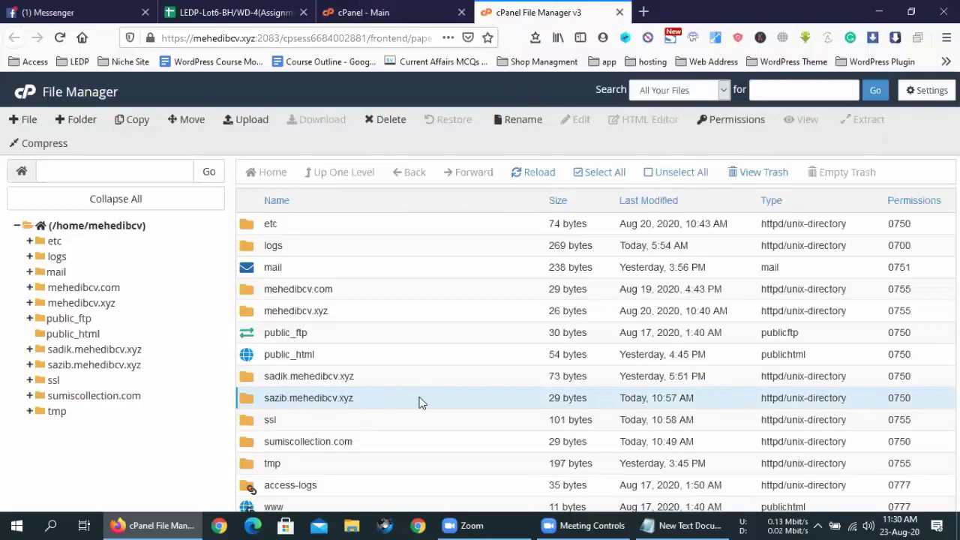
click(411, 404)
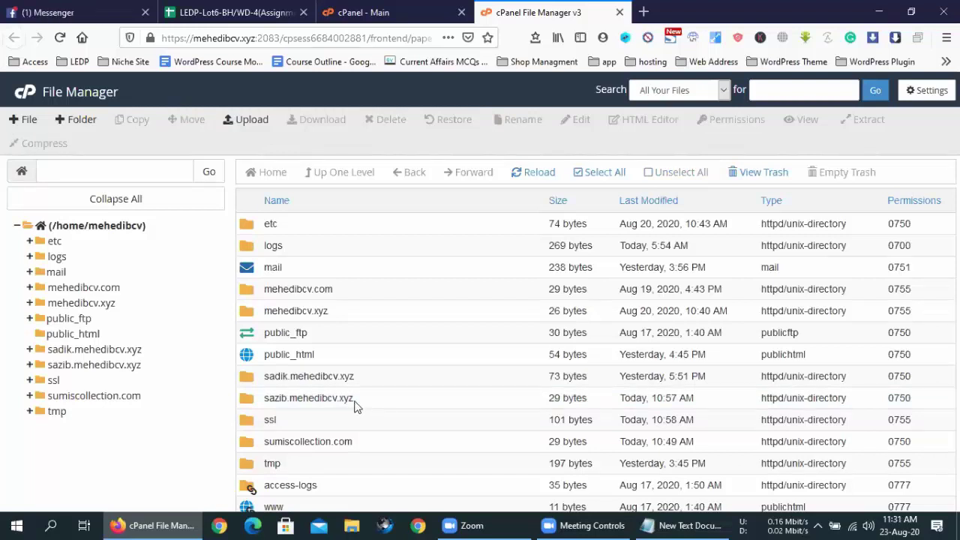
click(294, 399)
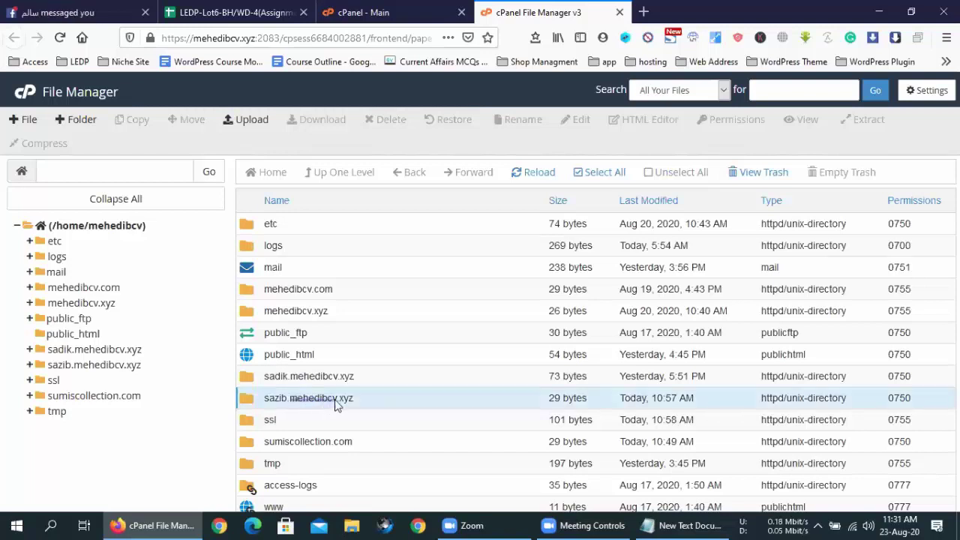
click(353, 399)
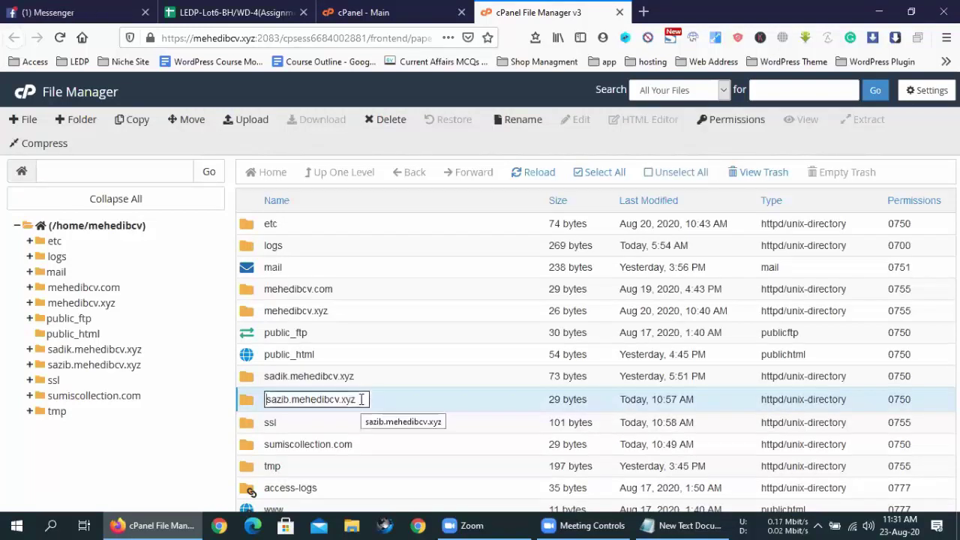
key(Escape)
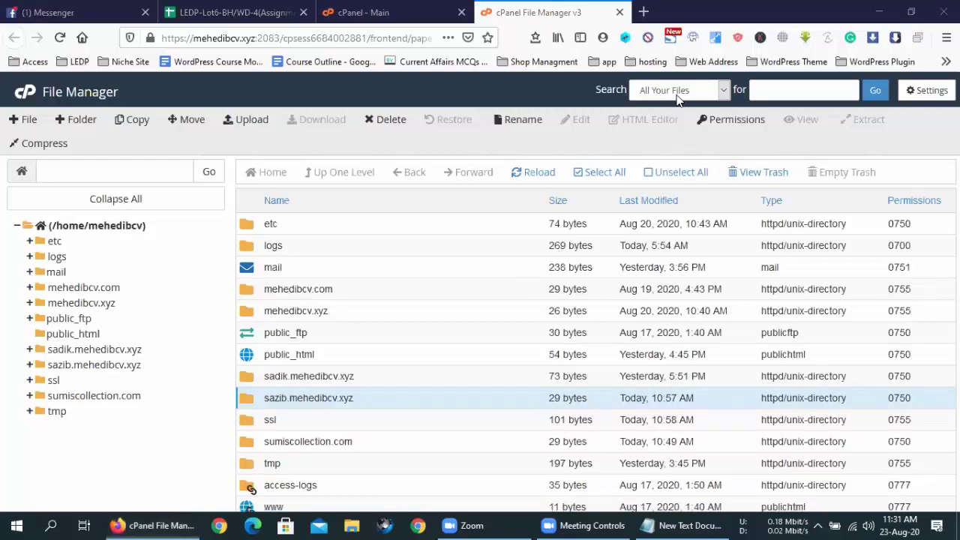
click(375, 379)
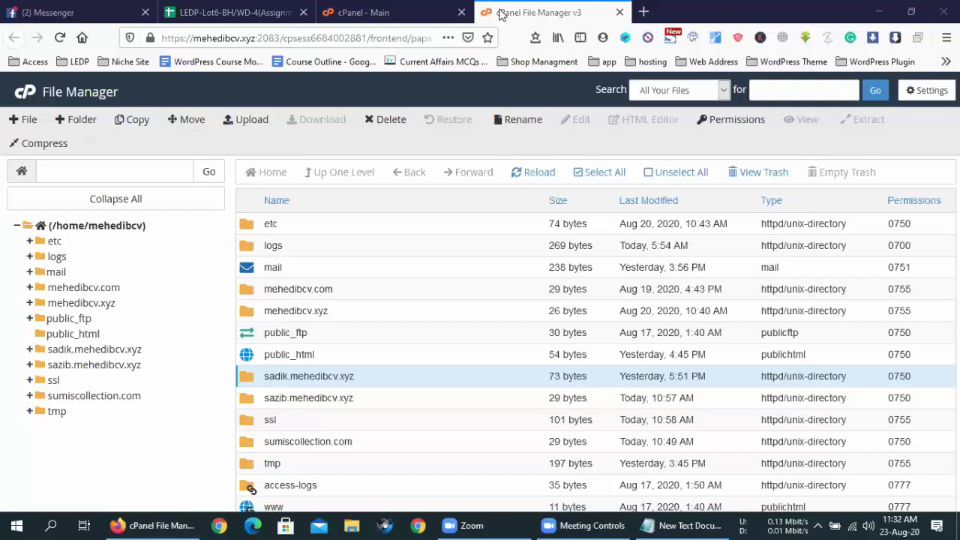
Return to the main cPanel page and open Addon Domains
click(368, 12)
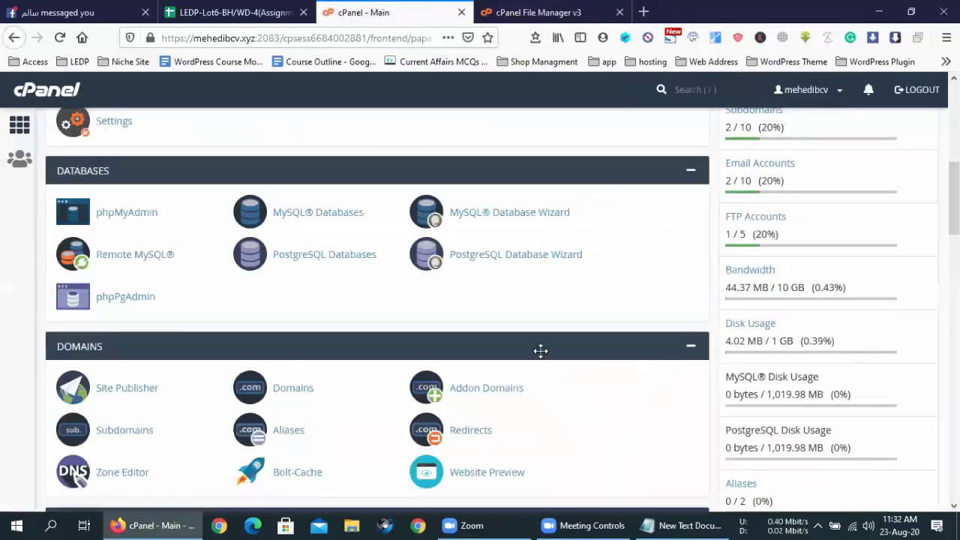
scroll(555, 359, down, 7)
scroll(570, 368, up, 6)
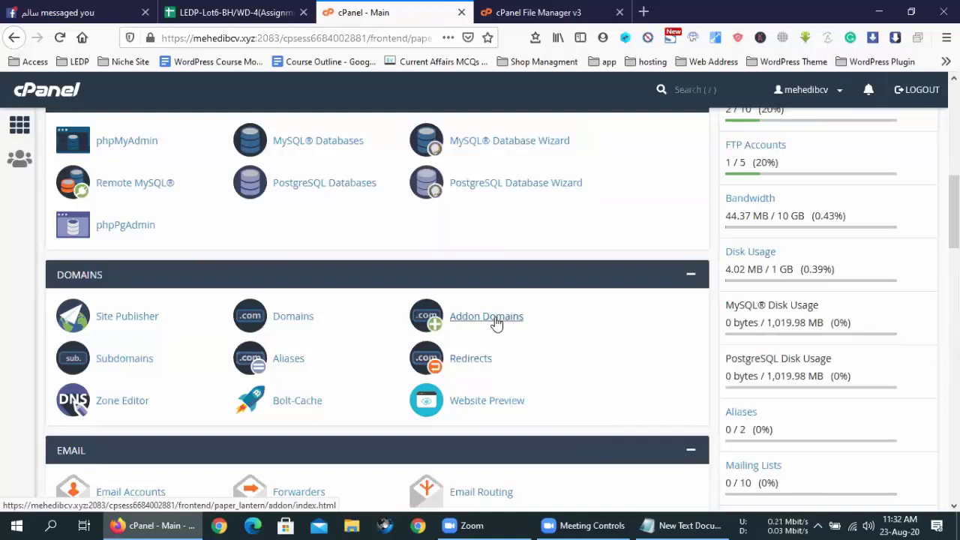
click(466, 316)
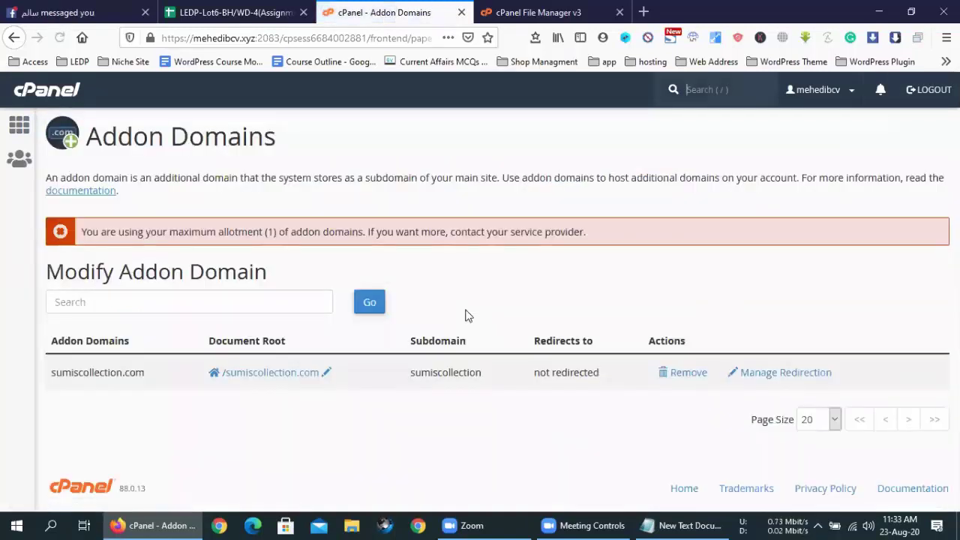
Copy the sumiscollection.com domain name from the addon domains list
triple_click(138, 373)
right_click(147, 366)
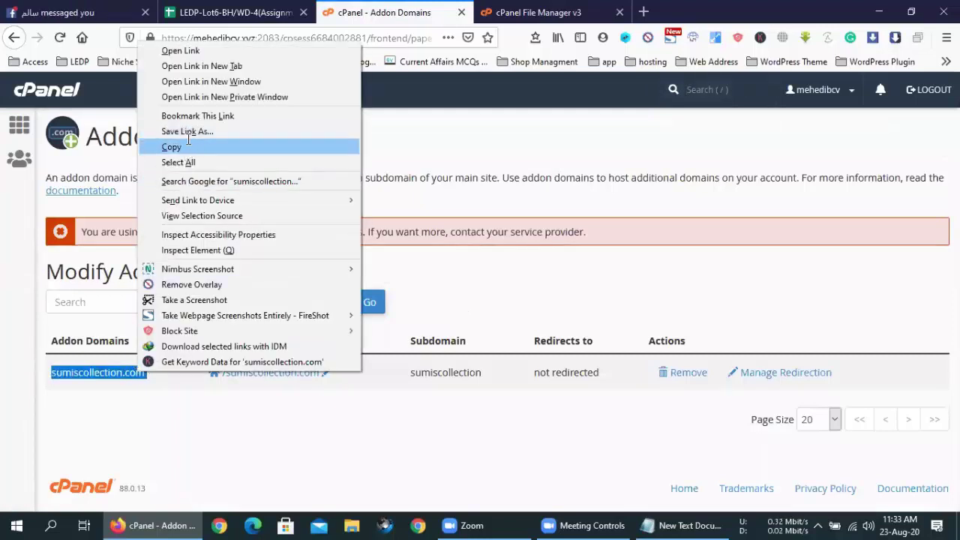
click(184, 147)
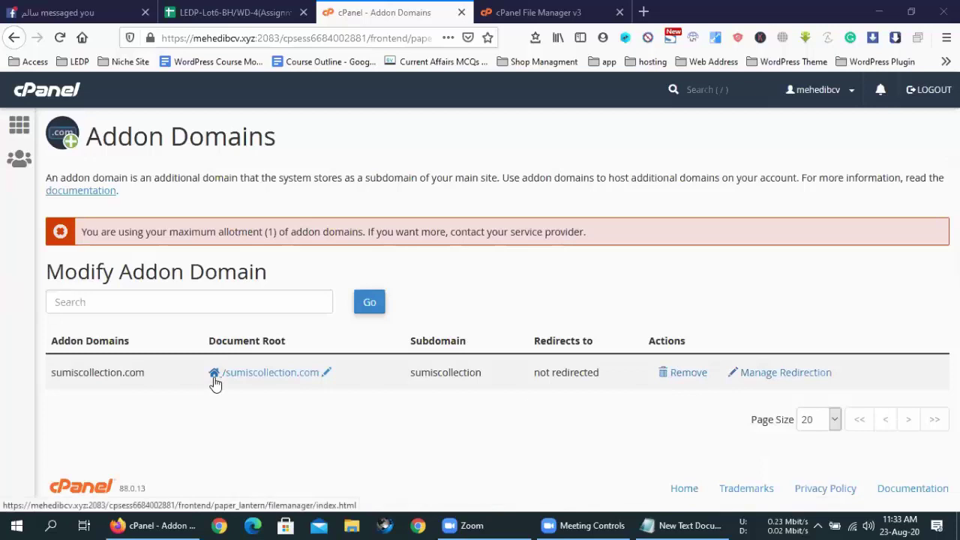
click(806, 382)
click(325, 223)
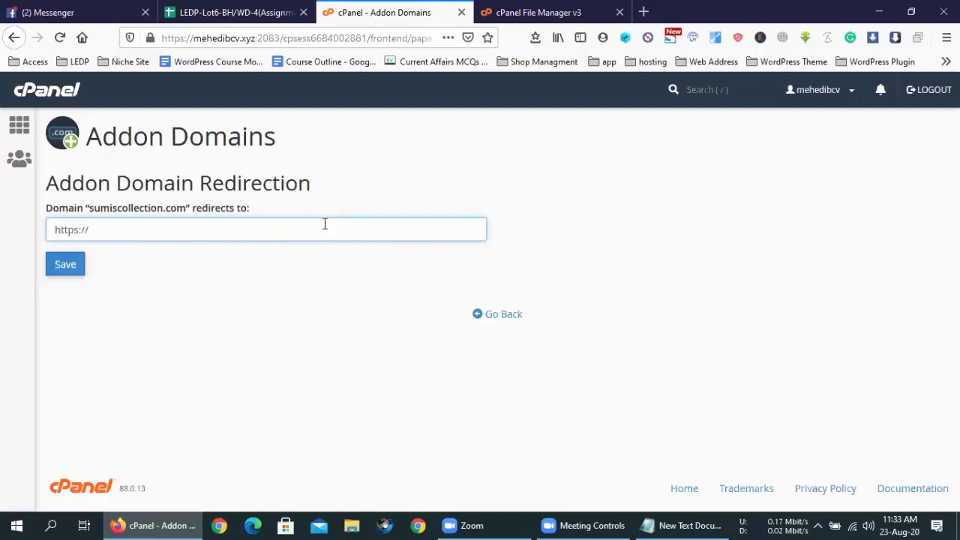
key(BackSpace)
key(BackSpace)
key(BackSpace)
key(BackSpace)
key(BackSpace)
key(BackSpace)
key(BackSpace)
key(BackSpace)
text(https://)
key(BackSpace)
key(BackSpace)
key(ctrl+a)
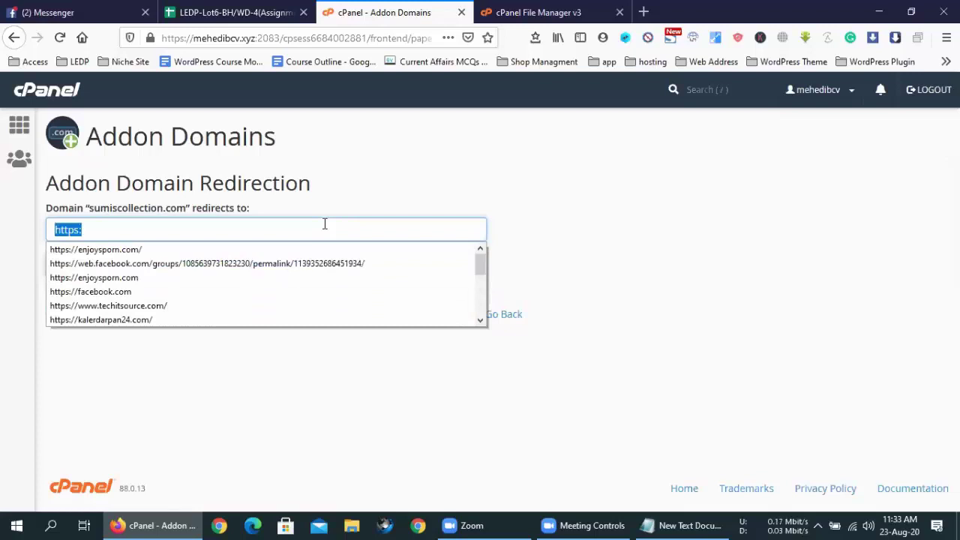
key(Right)
text(//fa)
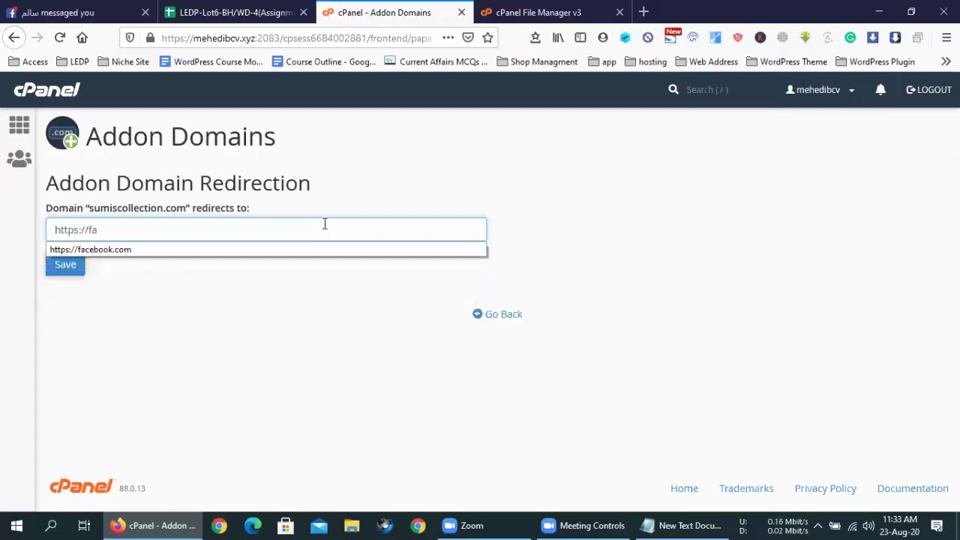
text(cebook.com)
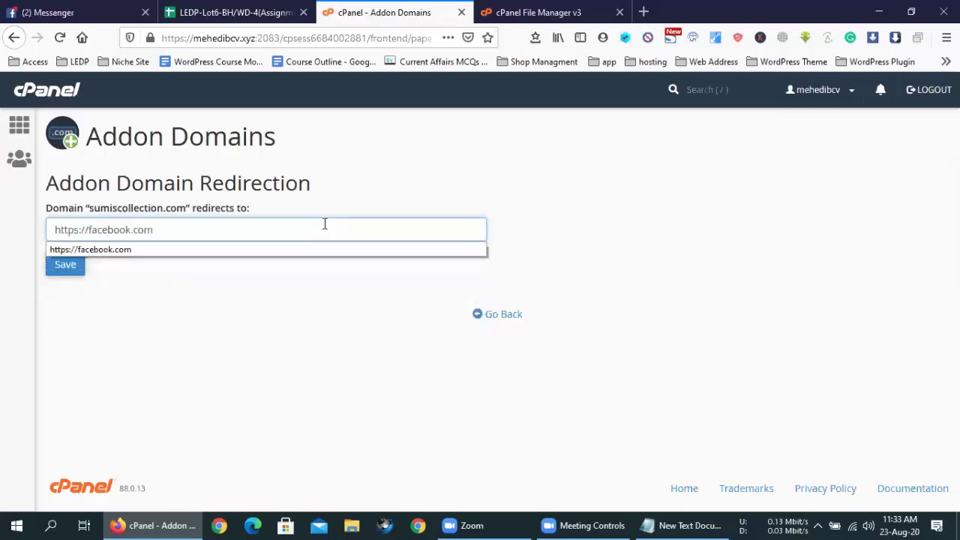
click(344, 189)
click(75, 268)
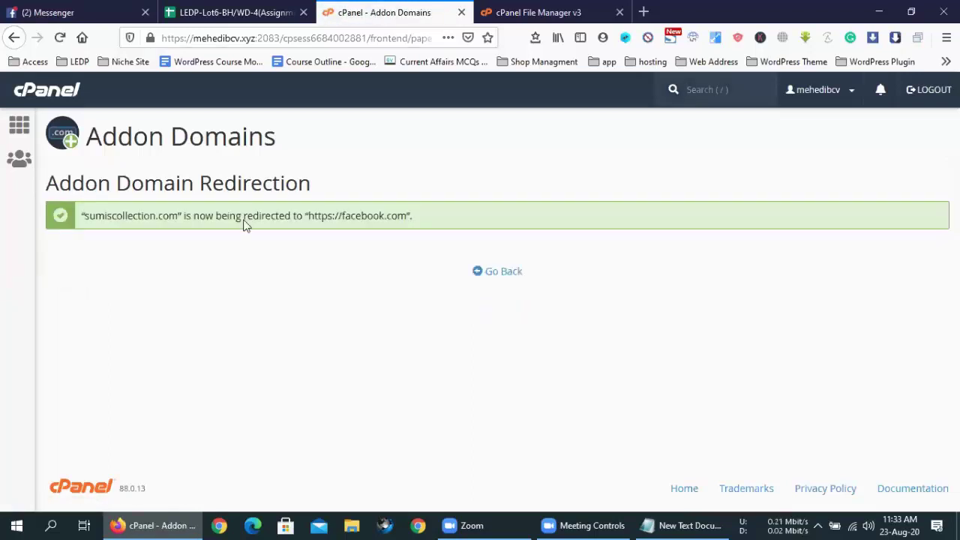
Open sumiscollection.com from the confirmation message in a new tab to test the redirect
double_click(117, 215)
click(156, 218)
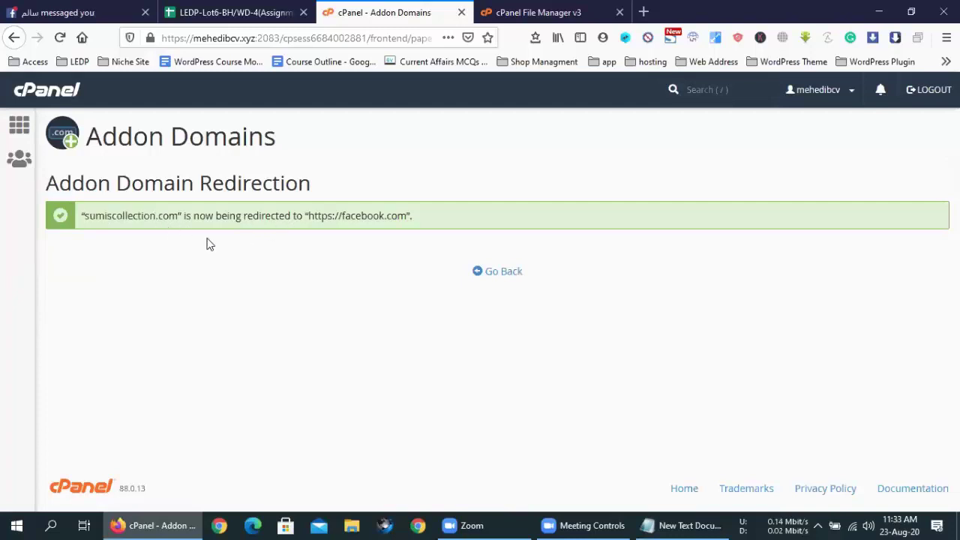
drag(308, 215, 406, 222)
click(409, 223)
drag(179, 216, 85, 216)
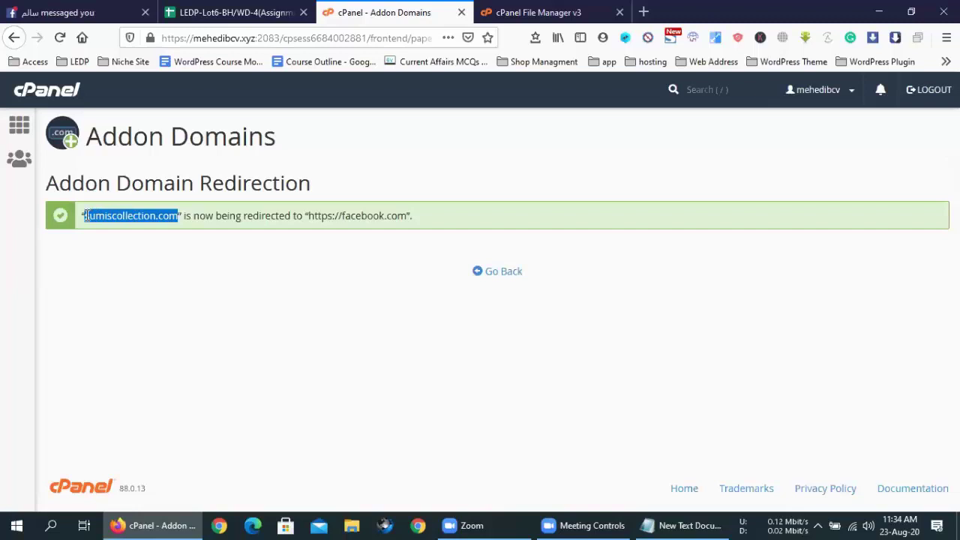
right_click(125, 215)
click(162, 233)
Verify sumiscollection.com lands on Facebook, close that tab, and return to the Addon Domains list
click(536, 12)
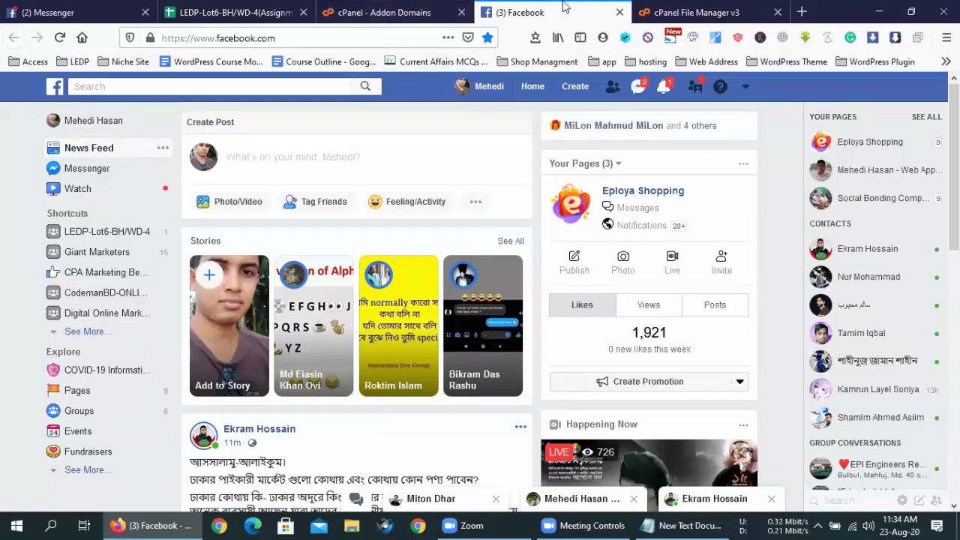
click(620, 12)
click(394, 10)
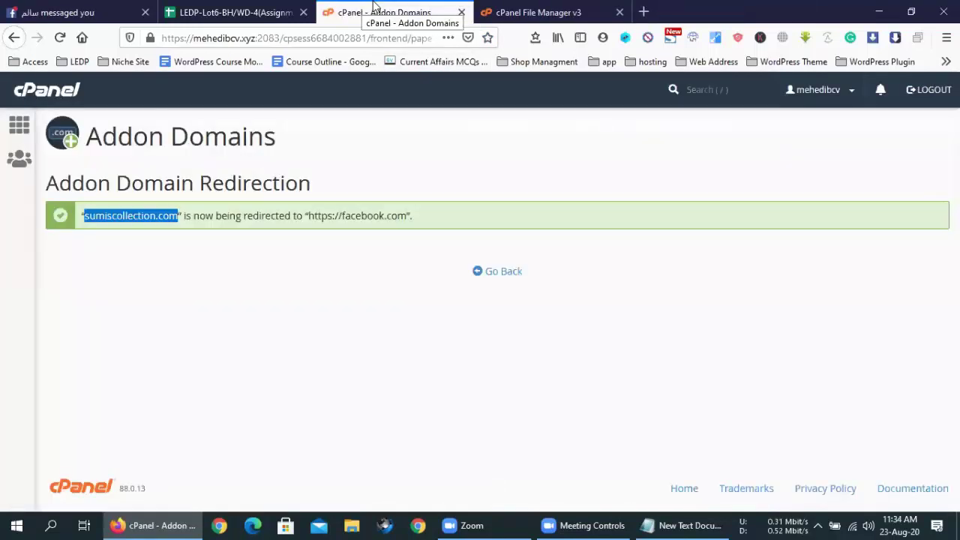
click(403, 129)
click(495, 276)
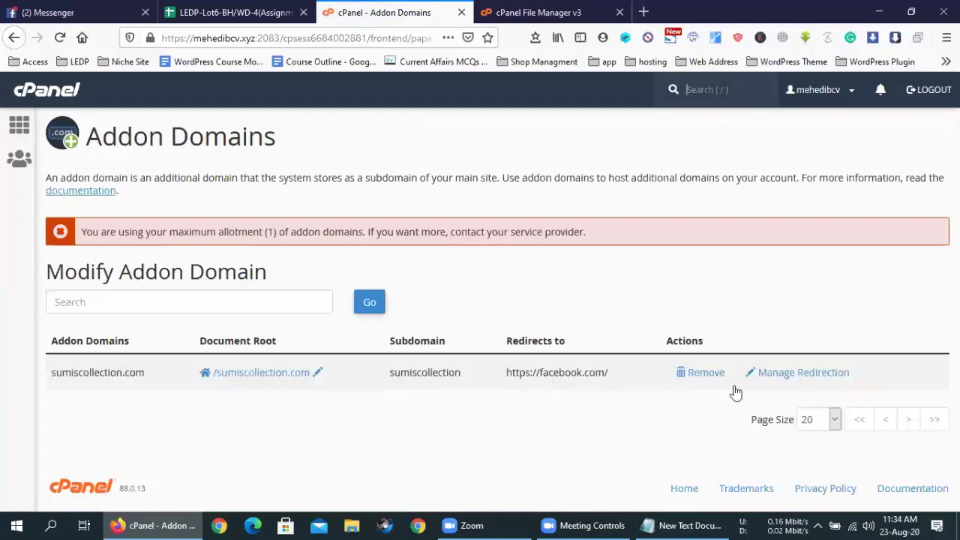
Disable the sumiscollection.com redirection and return to the cPanel home page
click(802, 374)
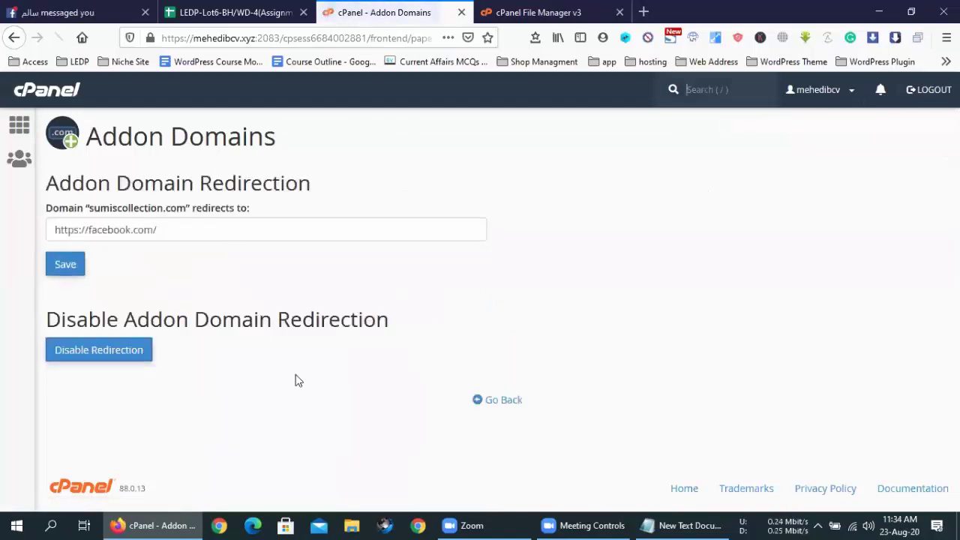
click(85, 360)
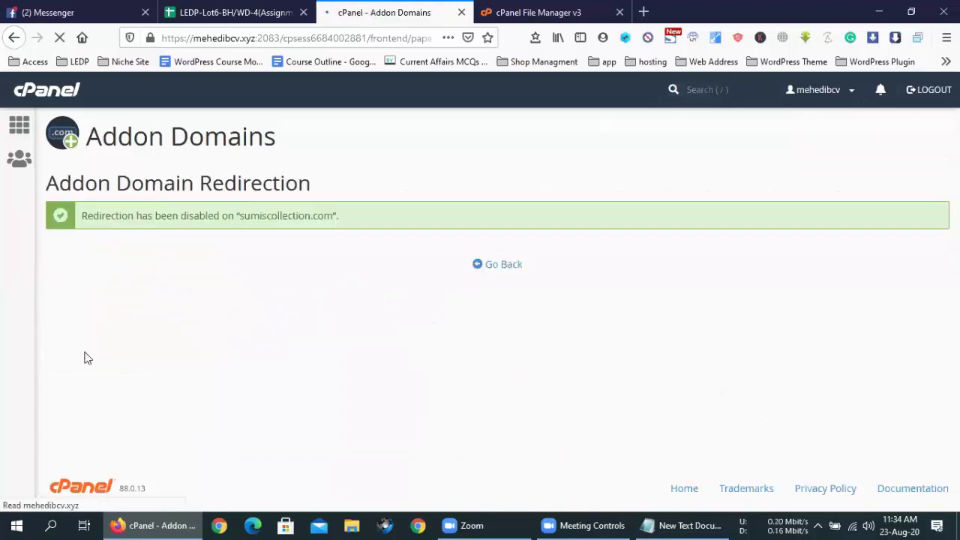
click(515, 259)
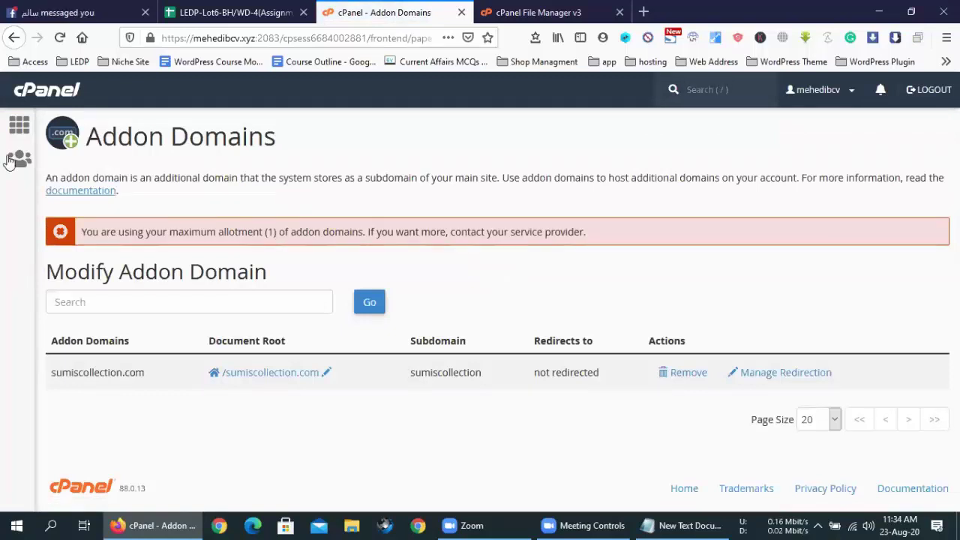
click(43, 93)
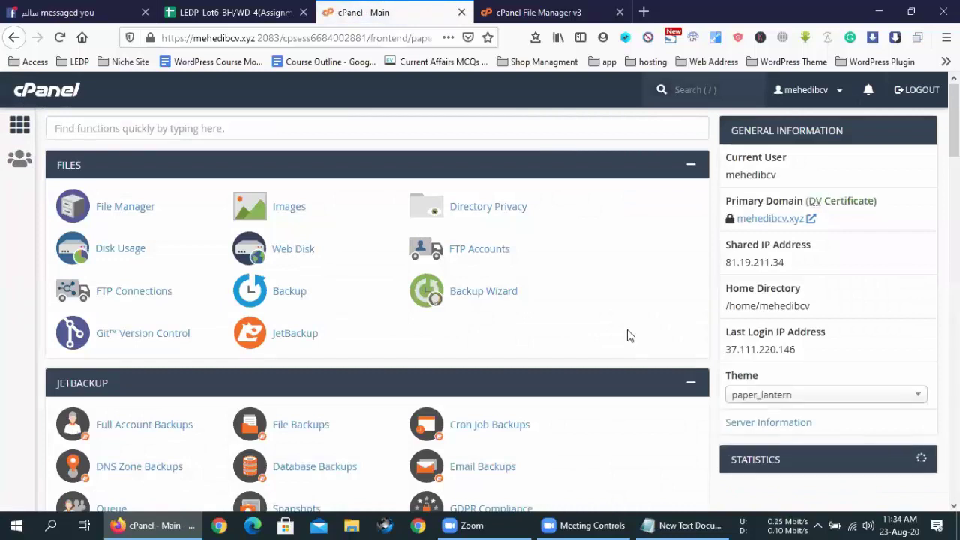
Back in the File Manager v3 tab, reload the home directory listing
scroll(650, 324, down, 3)
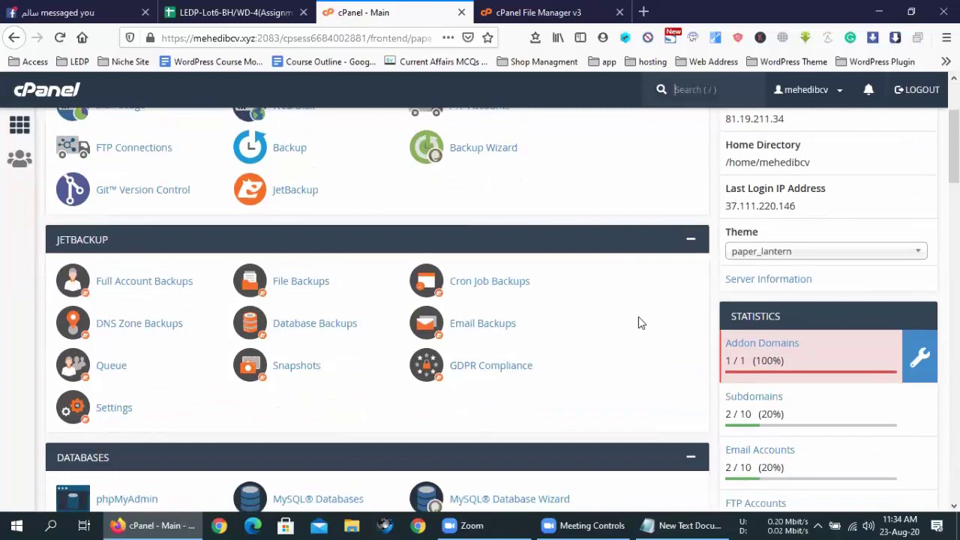
click(538, 12)
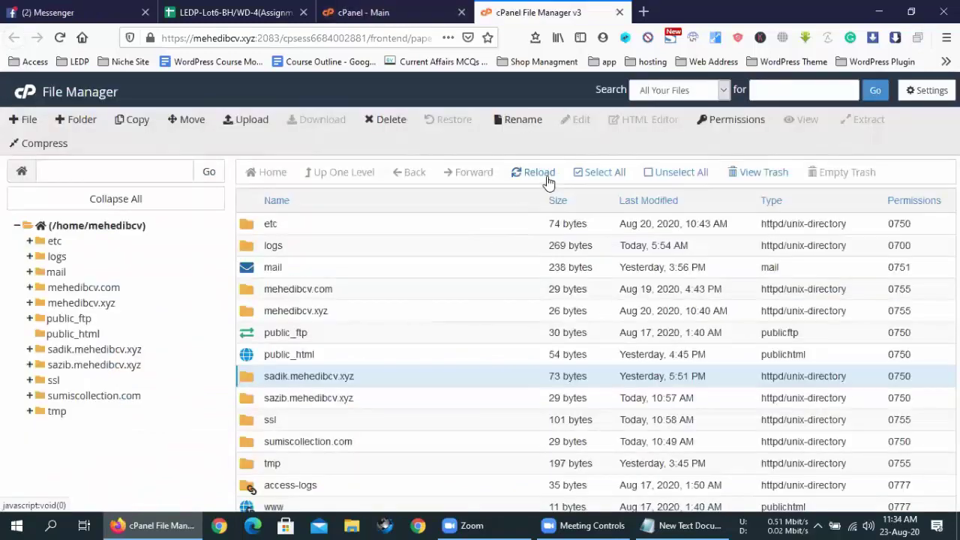
click(549, 179)
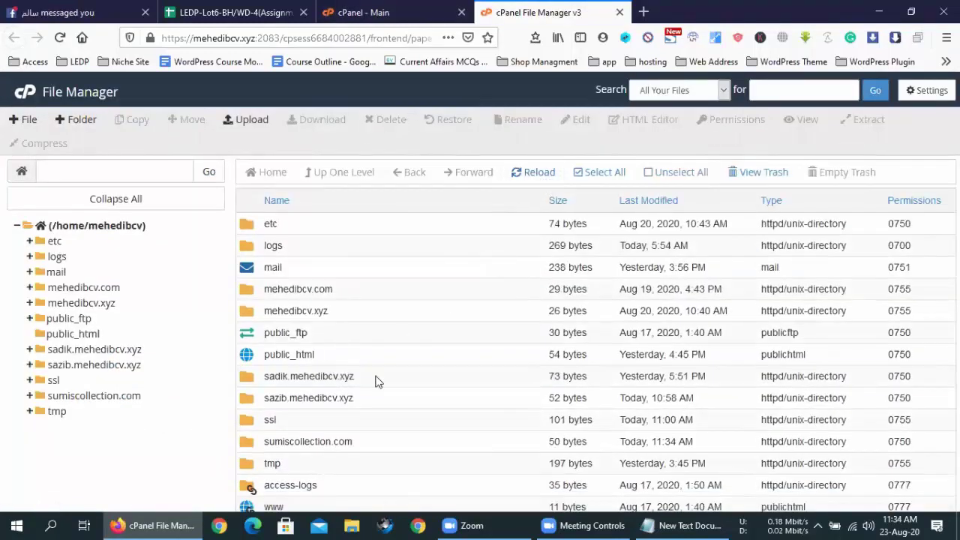
Check the sadik, sumiscollection.com and sazib folders, cancelling a rename on sazib.mehedibcv.xyz
click(375, 381)
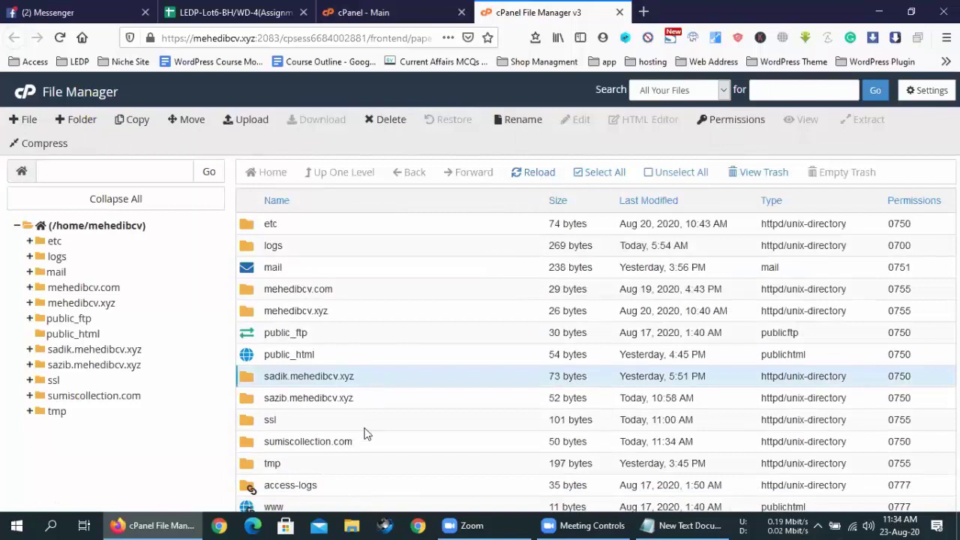
click(366, 440)
click(368, 402)
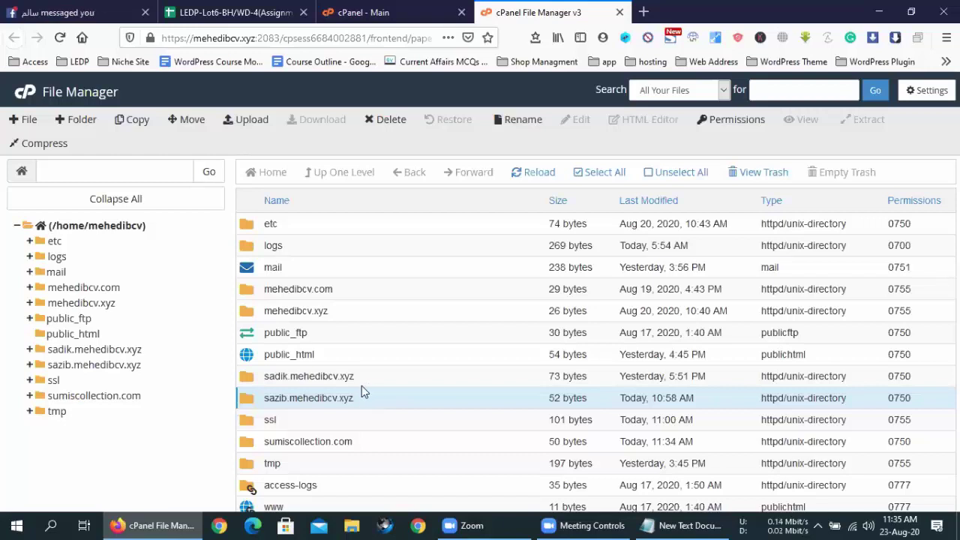
click(295, 399)
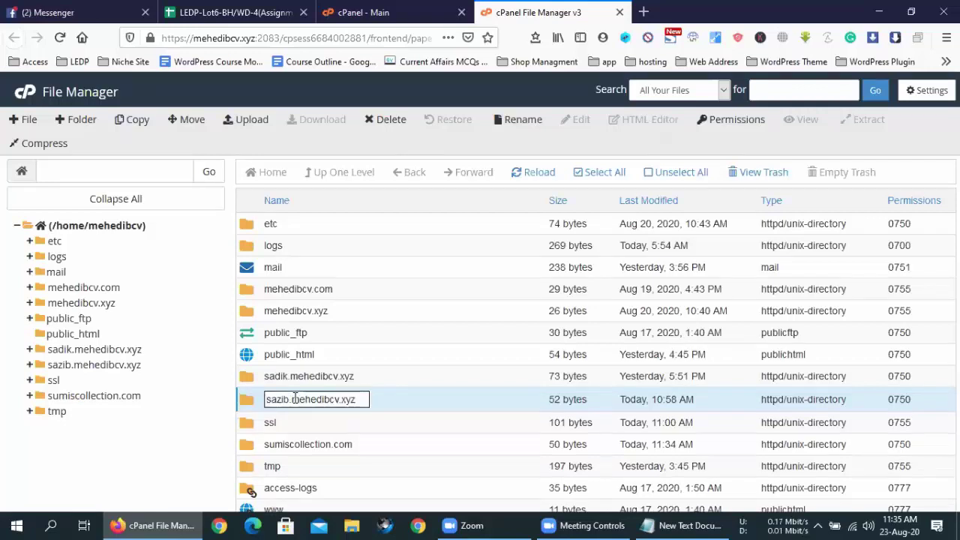
click(429, 397)
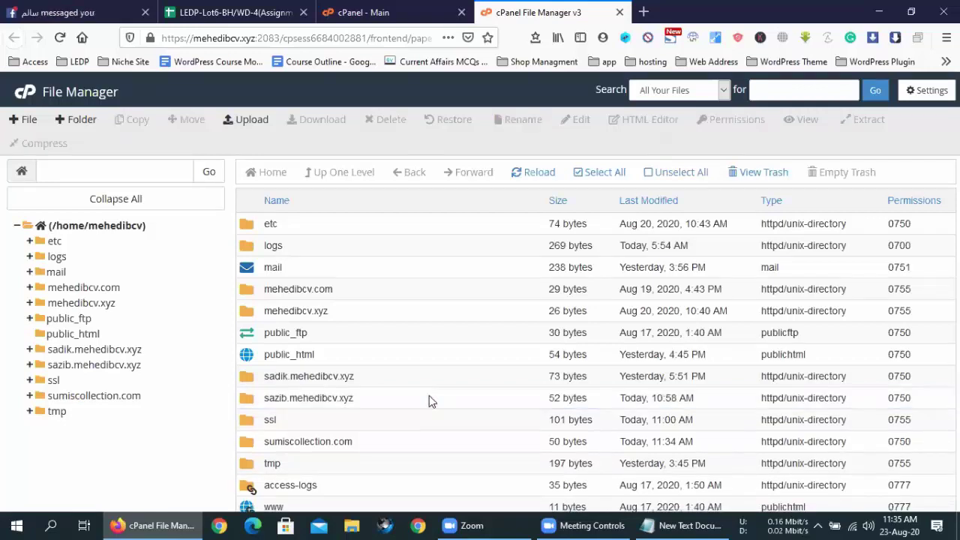
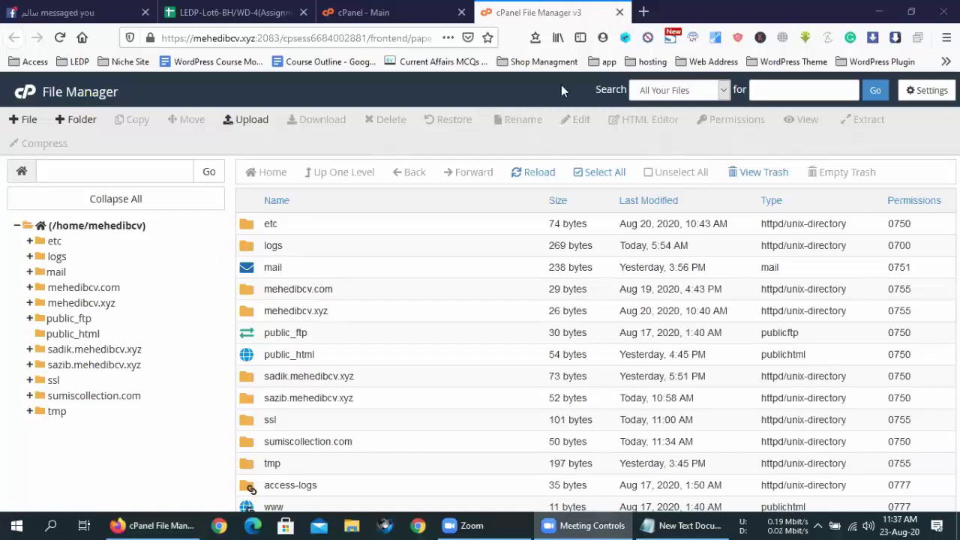
Leave the File Manager home-directory view and return to the cPanel main dashboard
click(527, 105)
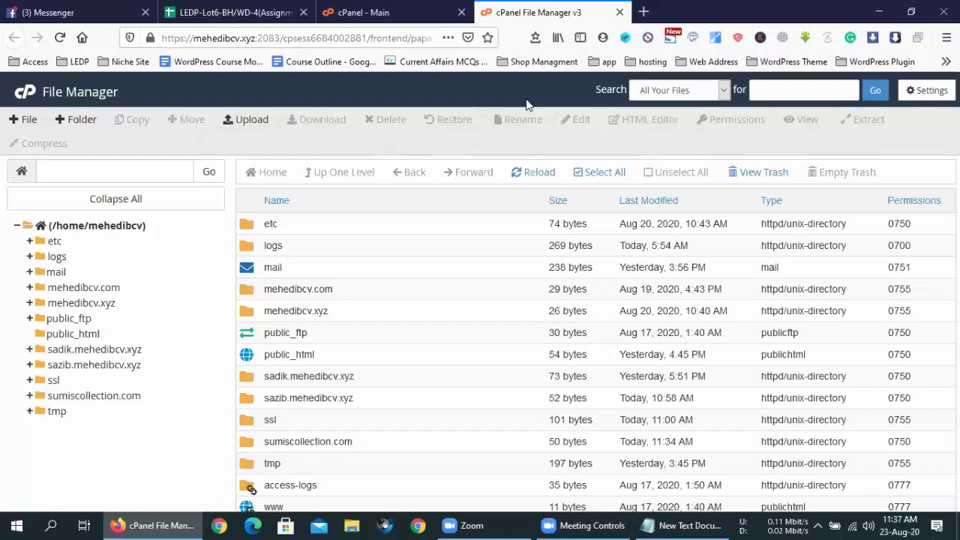
click(365, 11)
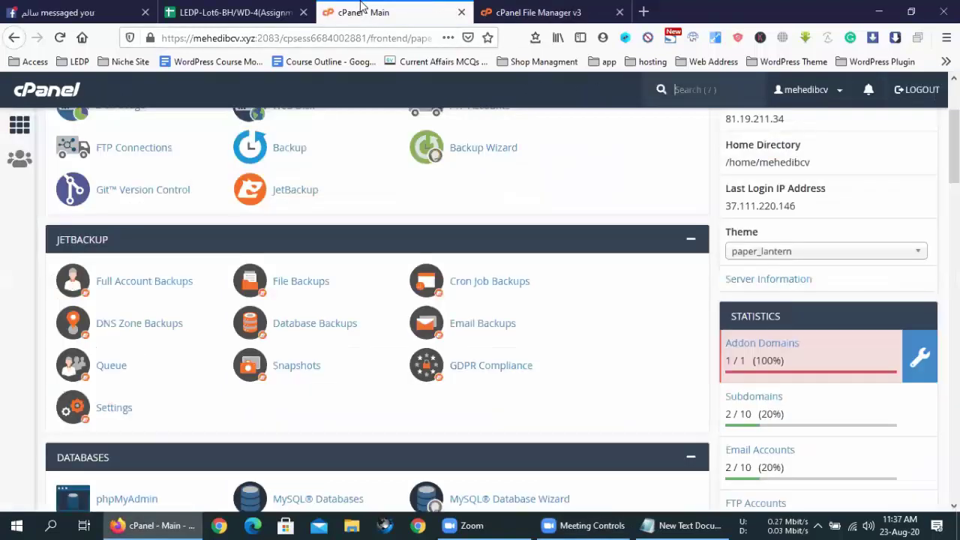
scroll(593, 230, down, 5)
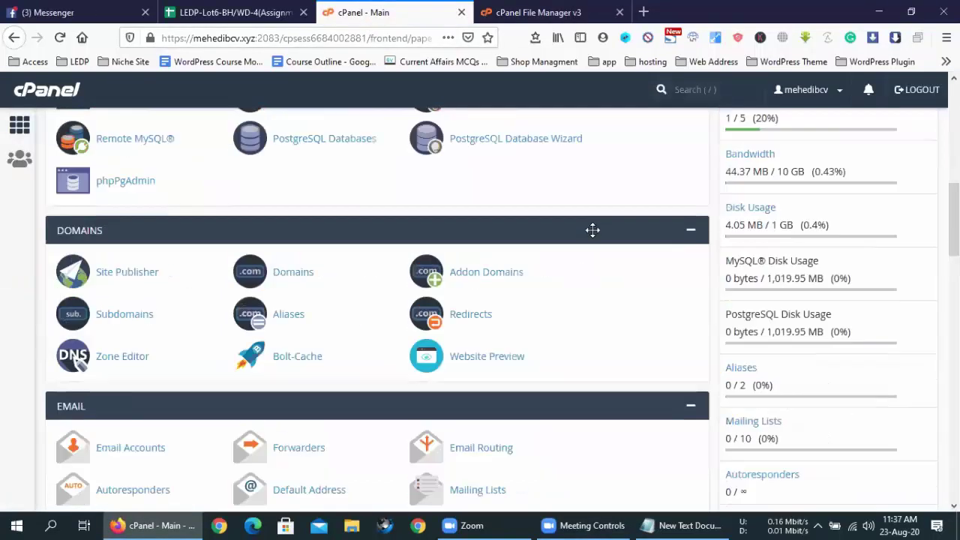
scroll(593, 230, down, 1)
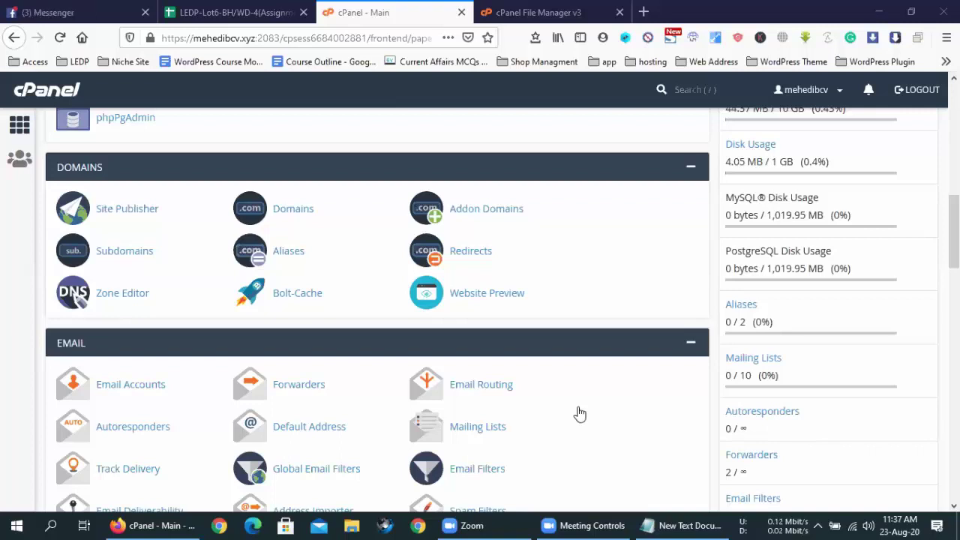
scroll(661, 236, down, 2)
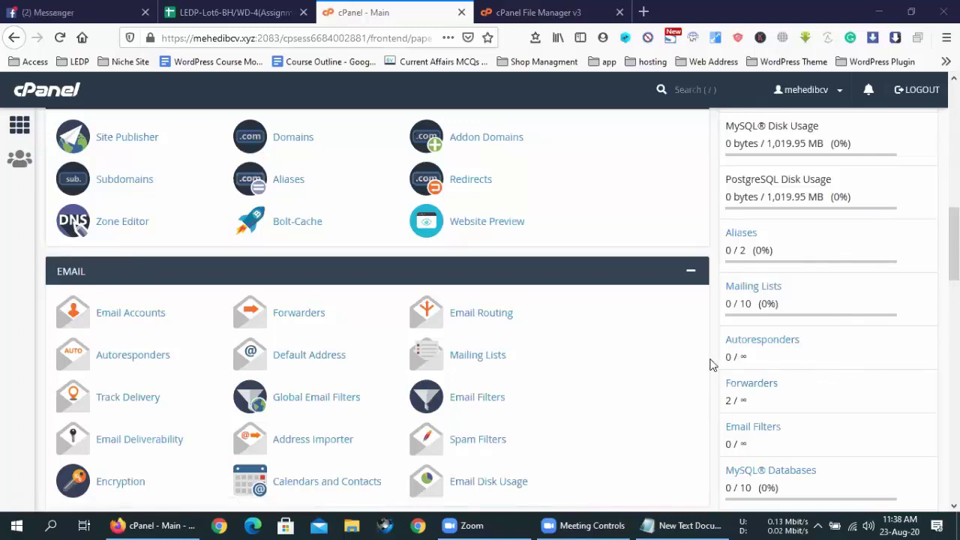
scroll(815, 349, down, 1)
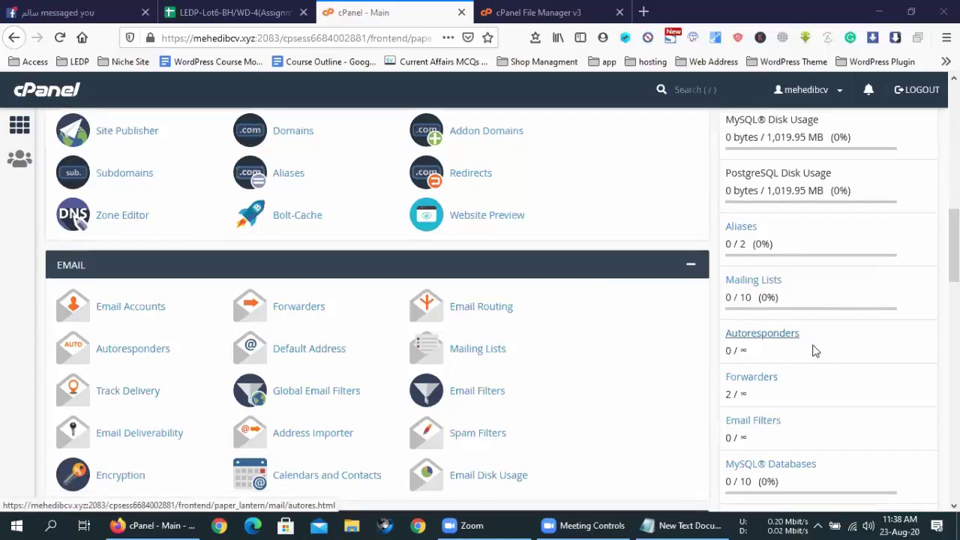
scroll(815, 350, up, 5)
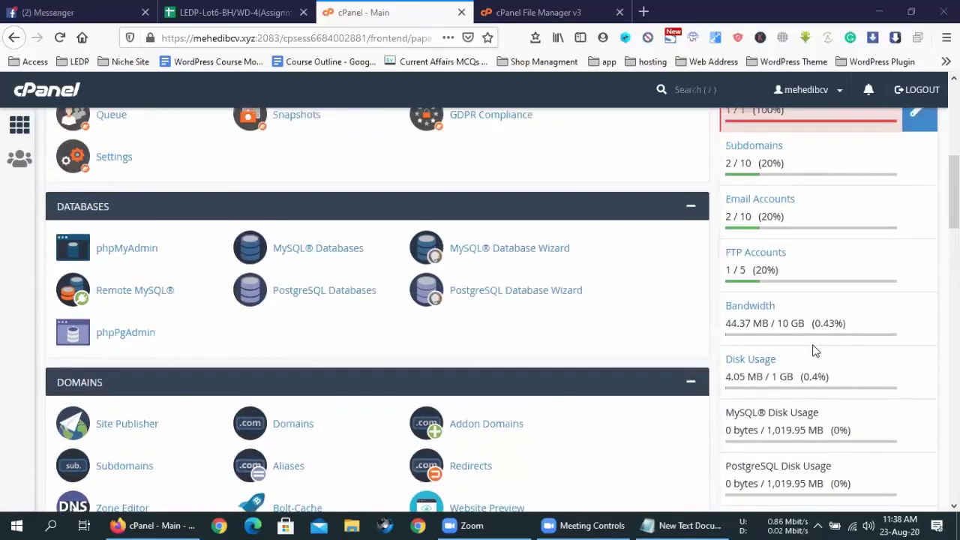
scroll(815, 349, up, 2)
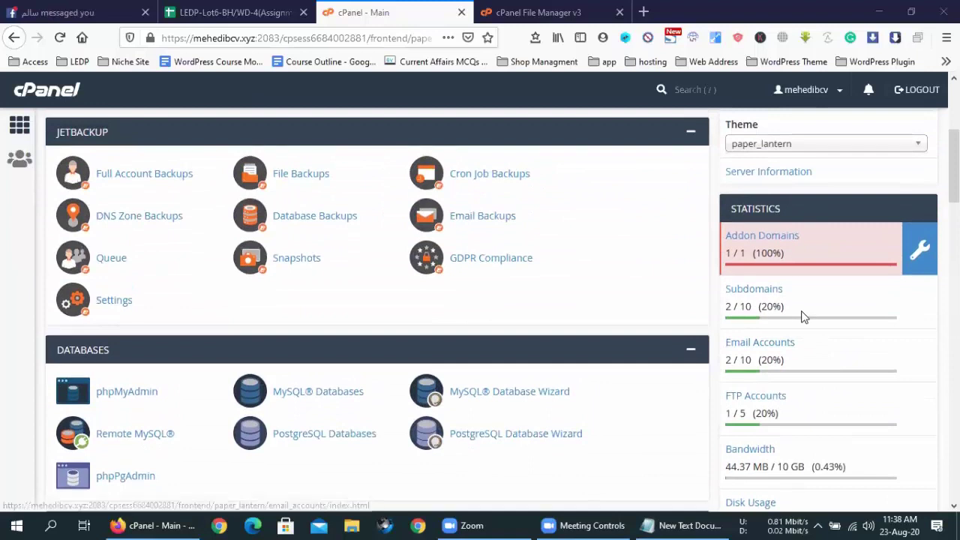
triple_click(802, 316)
Clear the text selection and scroll the cPanel home page back up to the Files group
click(802, 316)
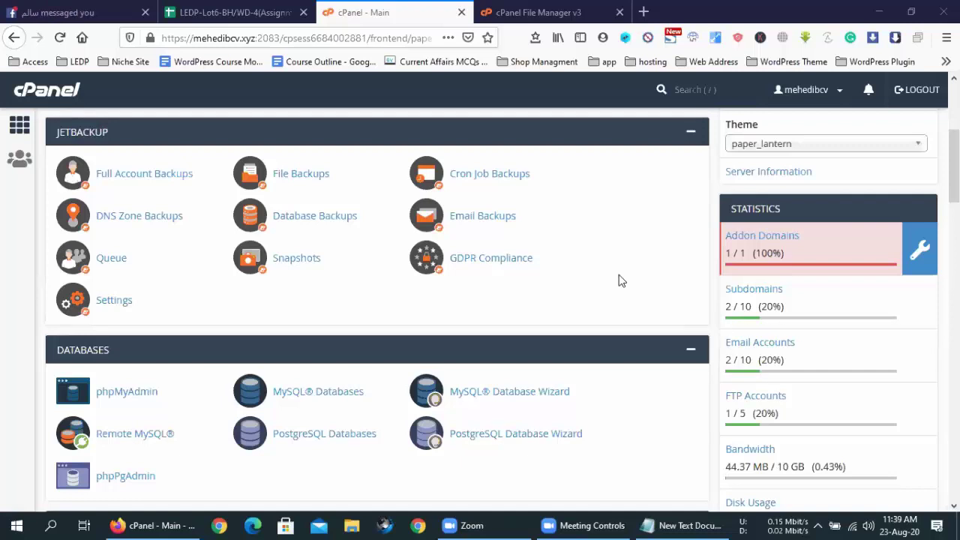
scroll(439, 302, down, 15)
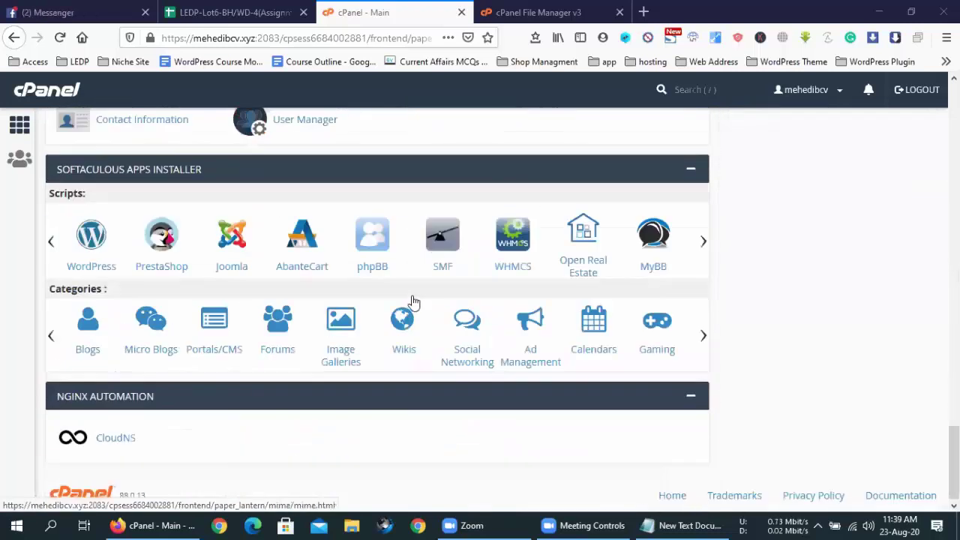
scroll(454, 340, up, 15)
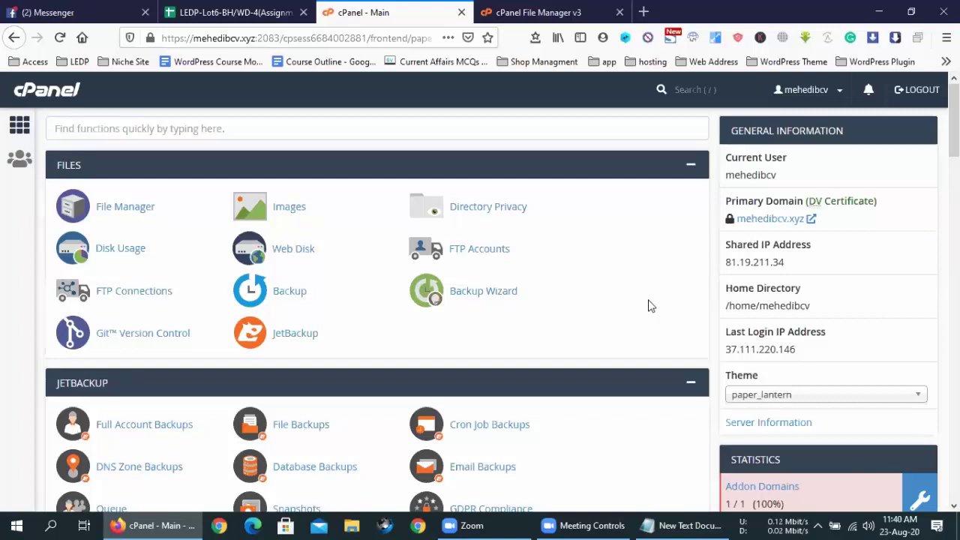
Open the sazib.mehedibcv.xyz folder (only cgi-bin), then scroll cPanel home to Softaculous
click(121, 207)
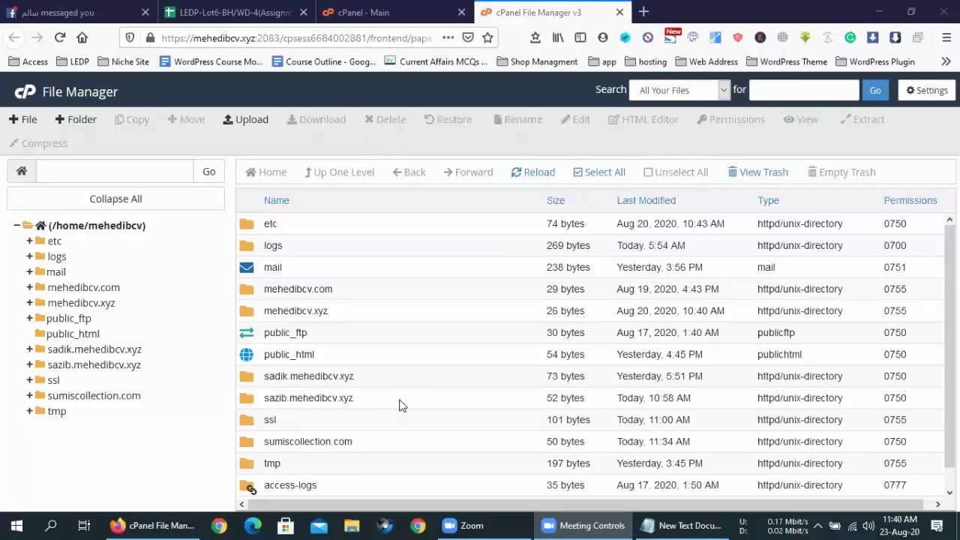
double_click(362, 397)
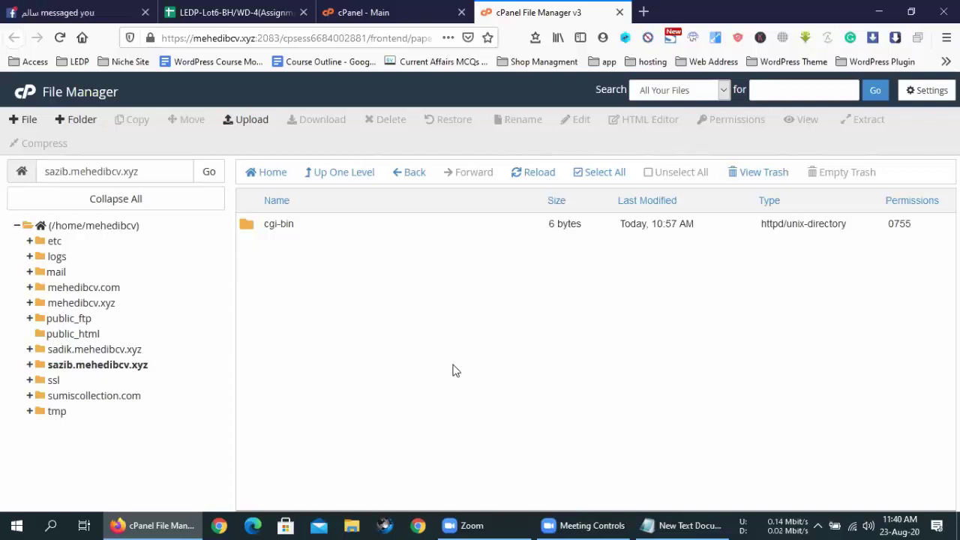
click(375, 7)
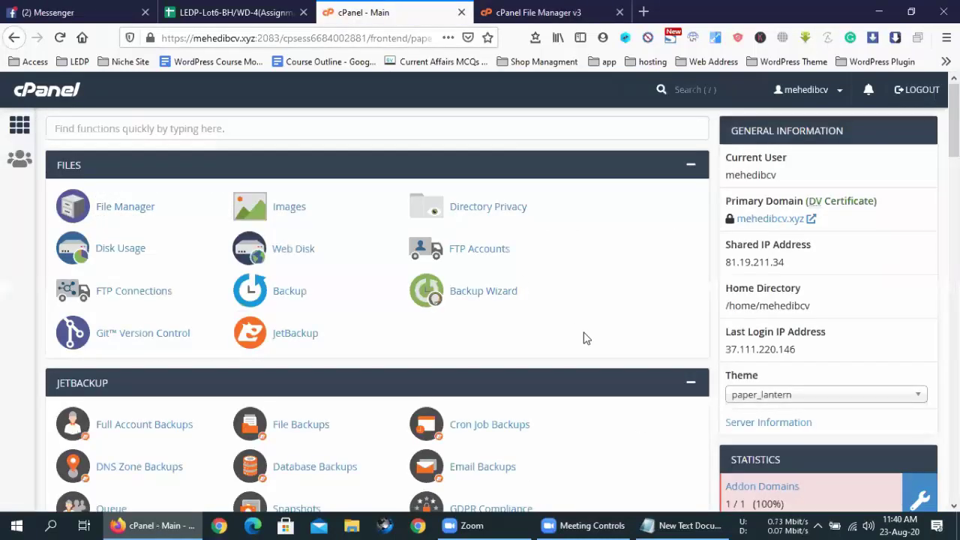
scroll(583, 338, down, 8)
scroll(583, 342, down, 15)
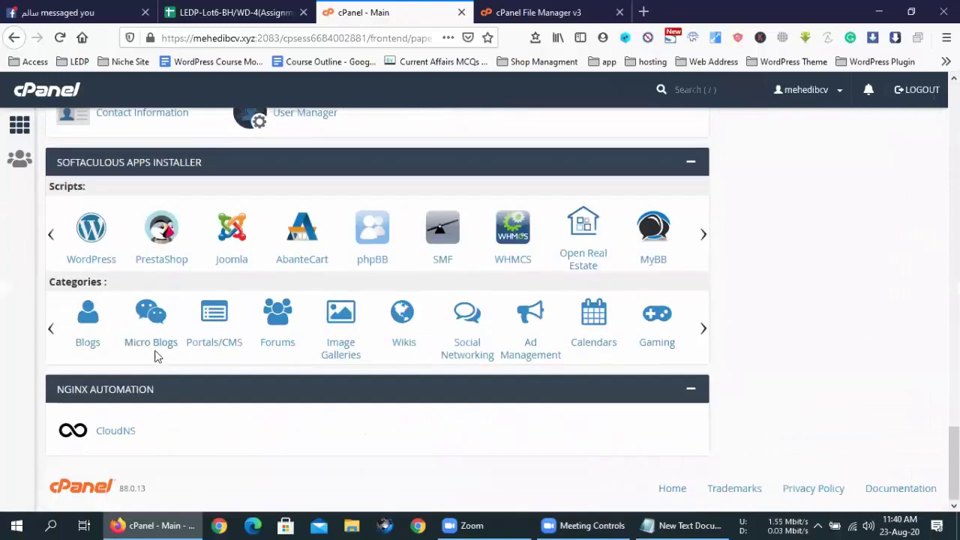
Start a Softaculous WordPress install and choose sazib.mehedibcv.xyz as the install domain
click(91, 237)
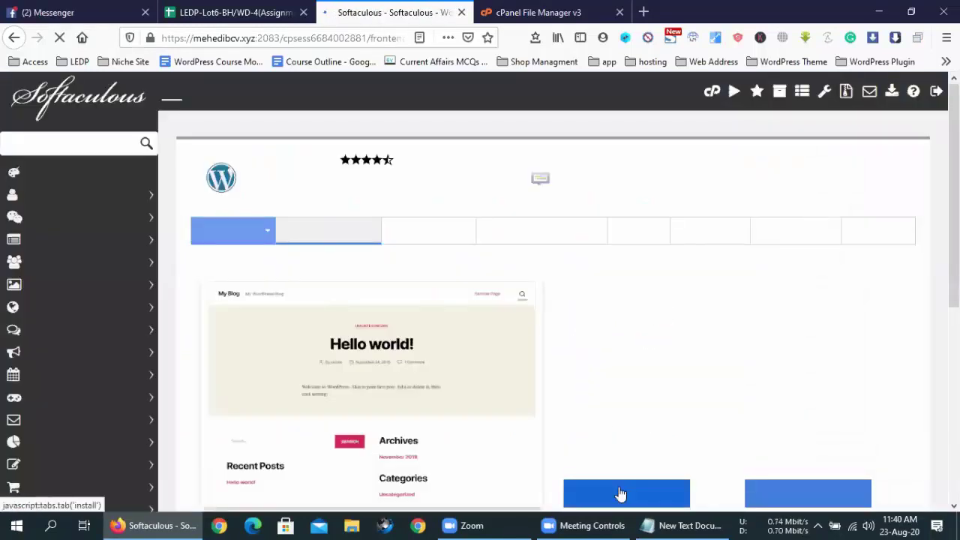
click(625, 481)
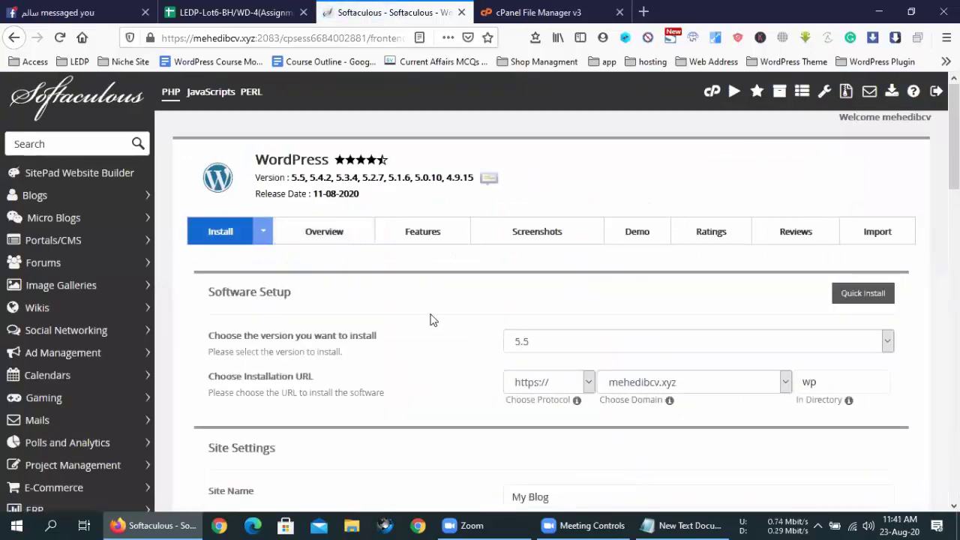
scroll(431, 319, down, 3)
scroll(430, 318, down, 3)
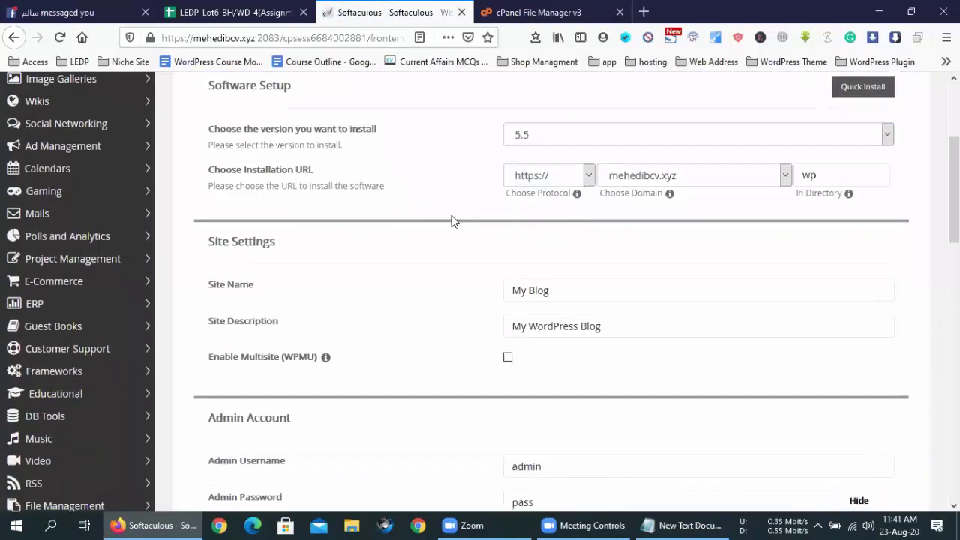
click(646, 169)
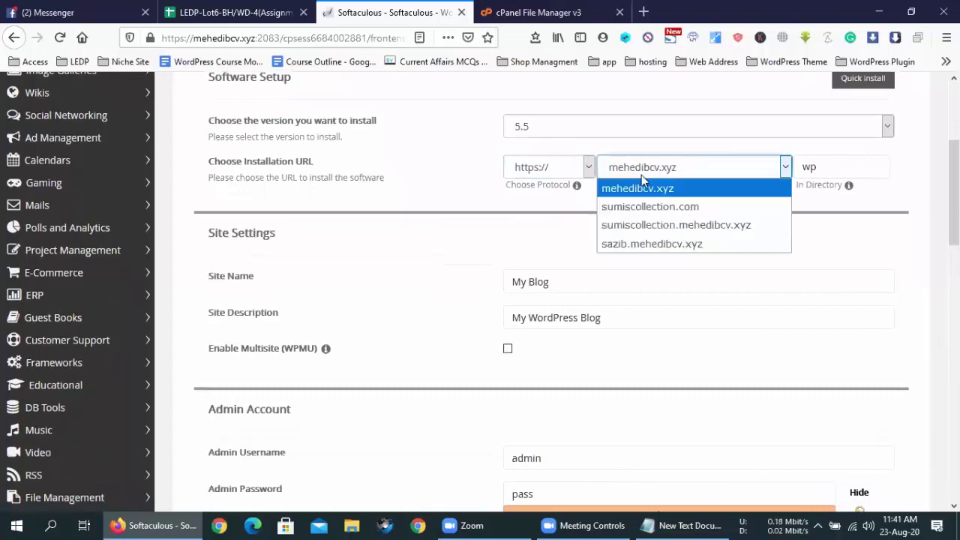
click(644, 244)
Clear 'wp' from In Directory so WordPress installs at the domain root, and submit Install
double_click(823, 172)
key(BackSpace)
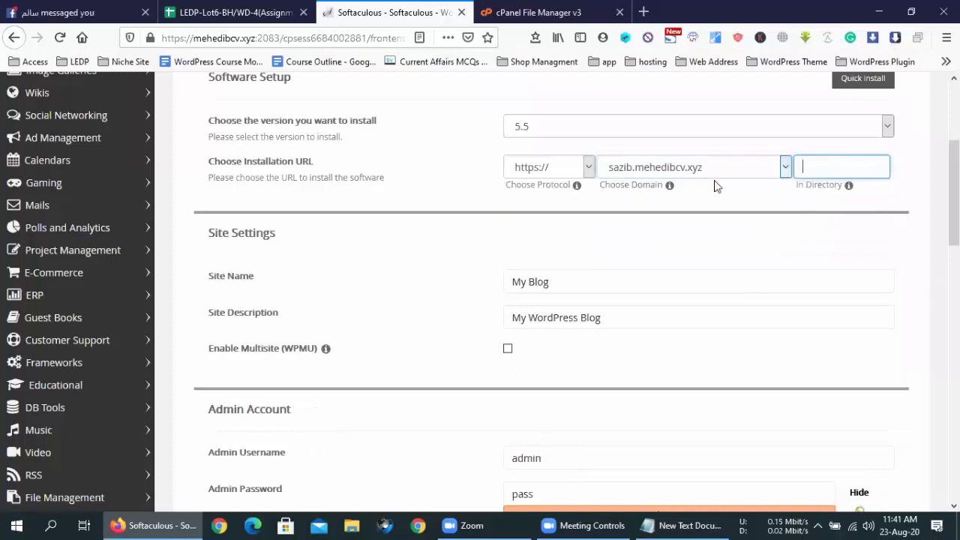
click(516, 209)
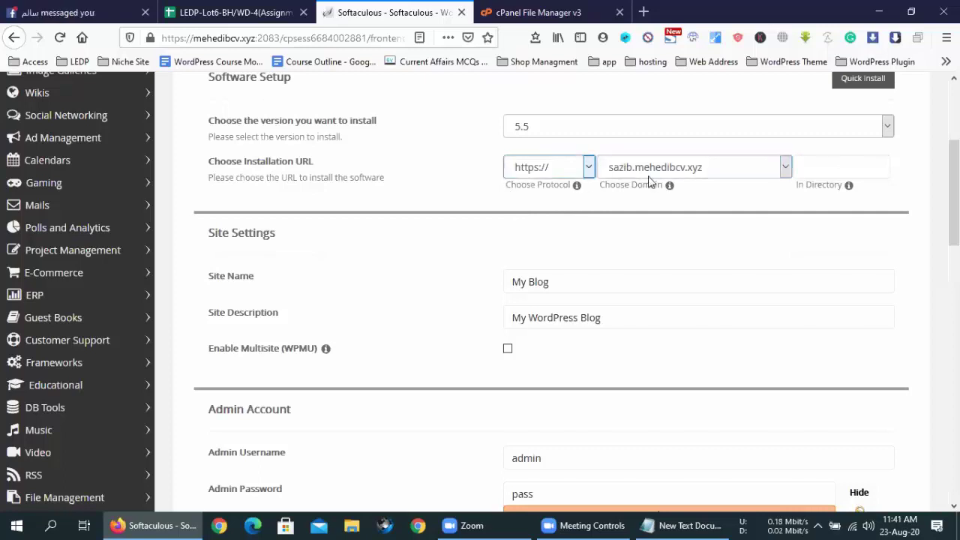
click(847, 165)
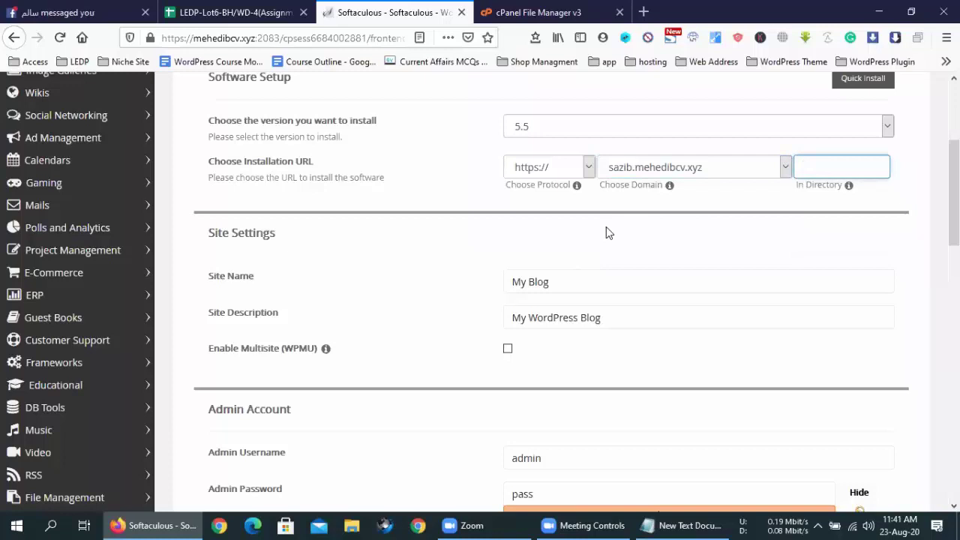
scroll(600, 228, down, 15)
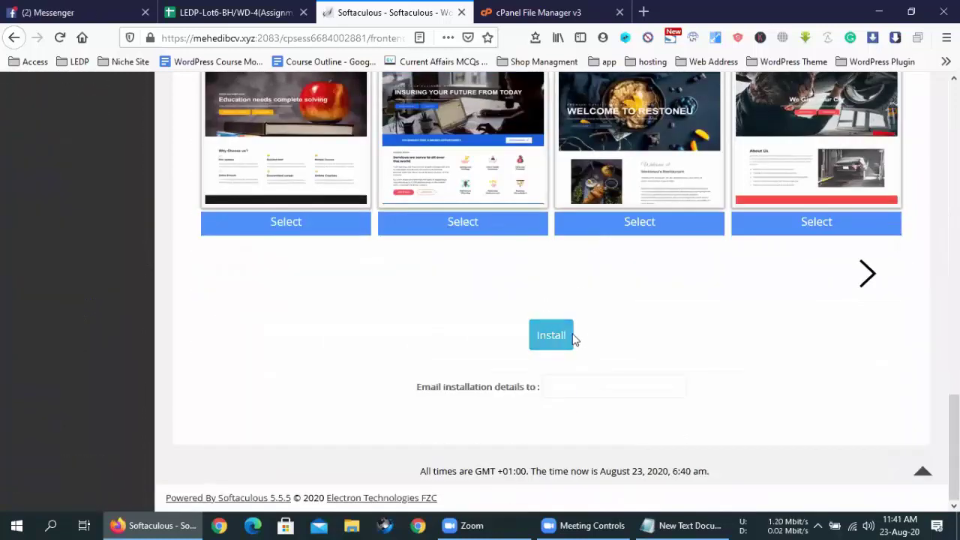
click(571, 336)
click(552, 13)
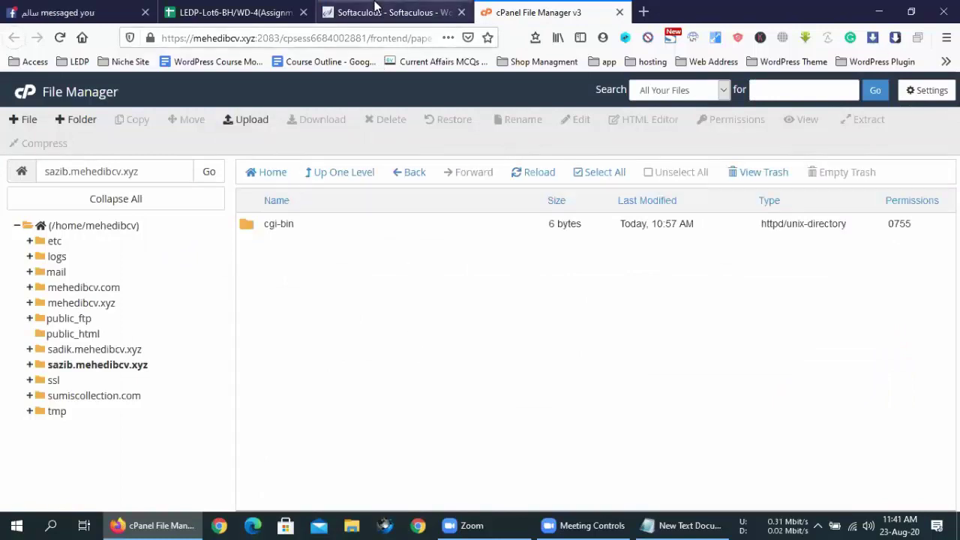
Copy the sazib.mehedibcv.xyz folder path from the File Manager
click(376, 10)
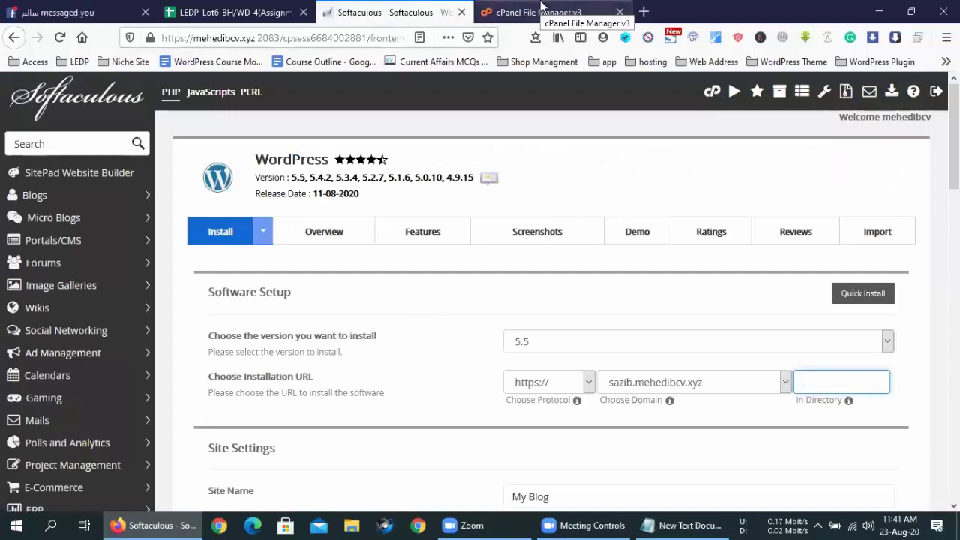
scroll(689, 255, down, 3)
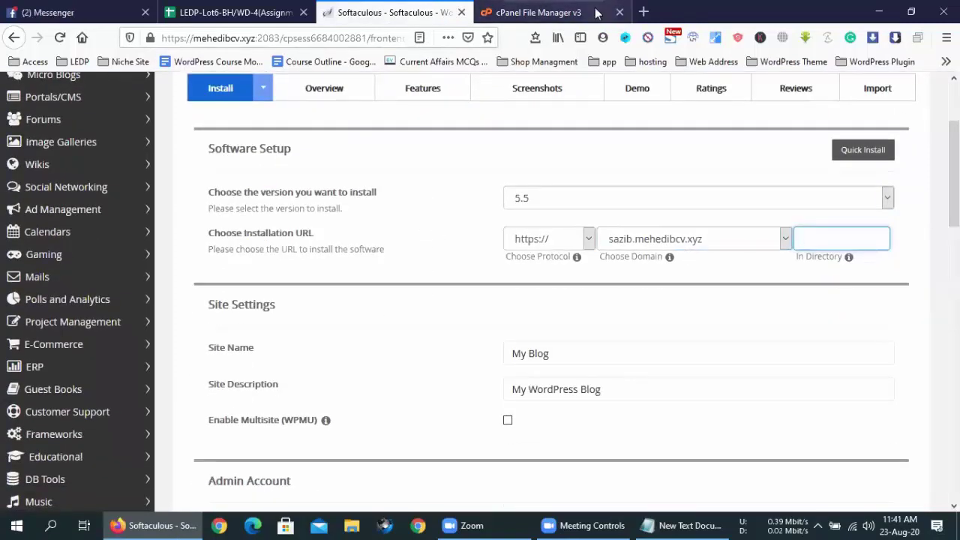
click(541, 12)
double_click(143, 178)
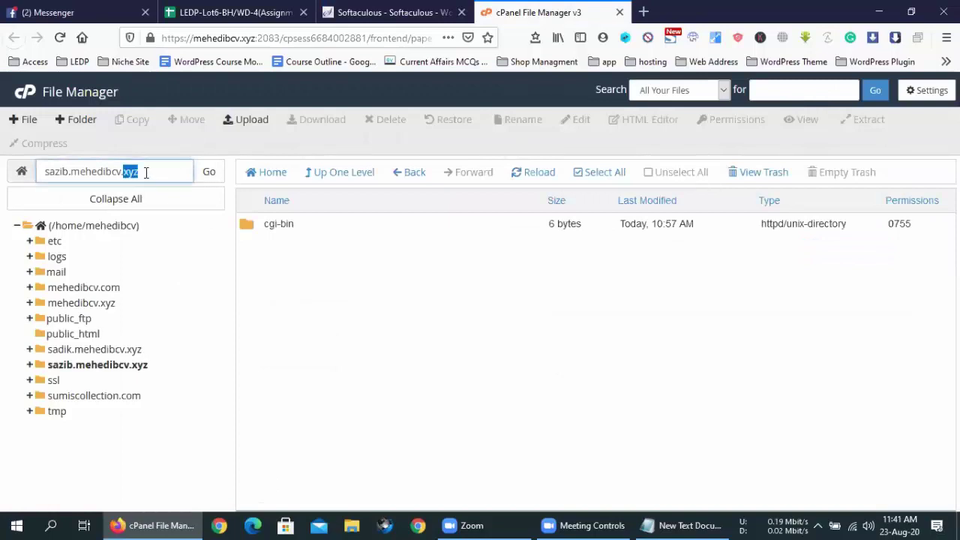
triple_click(142, 177)
right_click(145, 178)
click(189, 261)
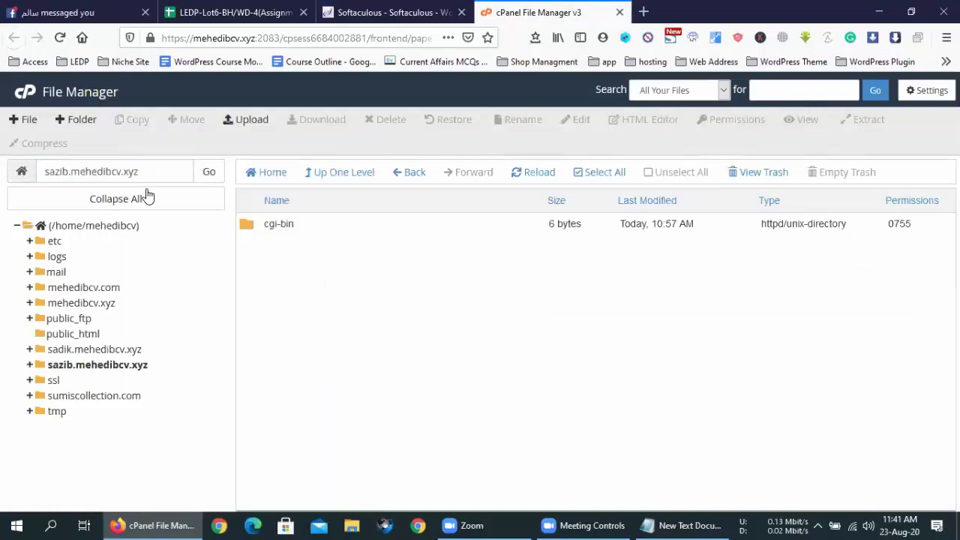
Load sazib.mehedibcv.xyz in a new browser tab, showing its Index of / page
click(390, 12)
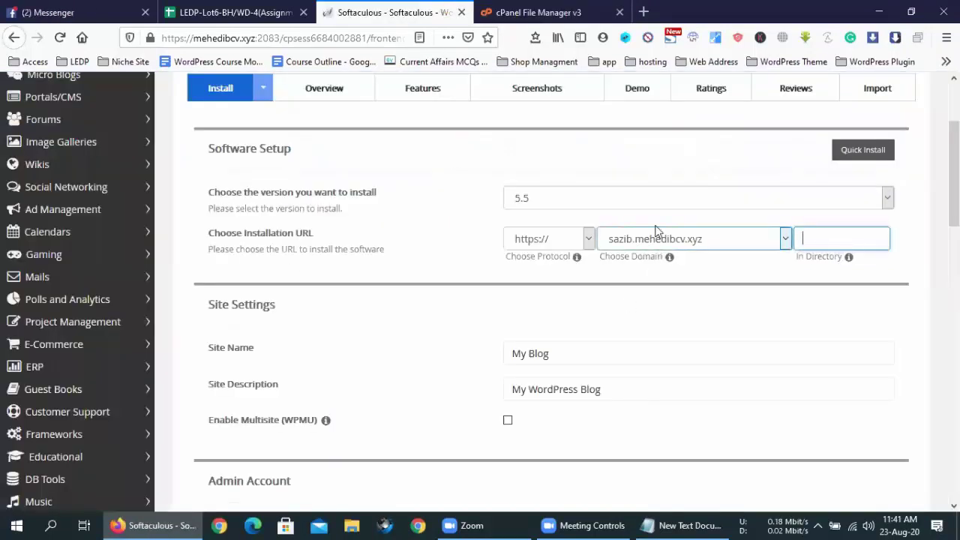
click(643, 9)
key(ctrl+v)
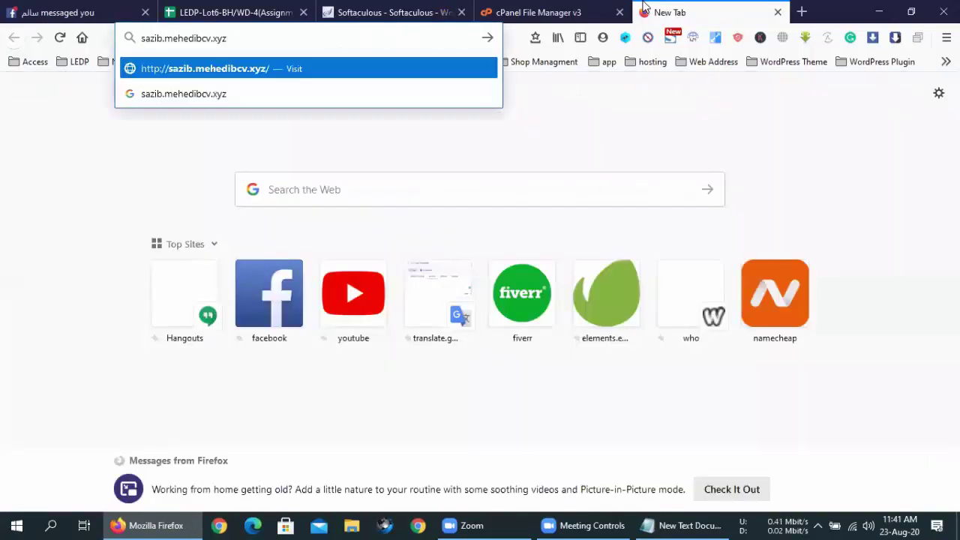
key(Return)
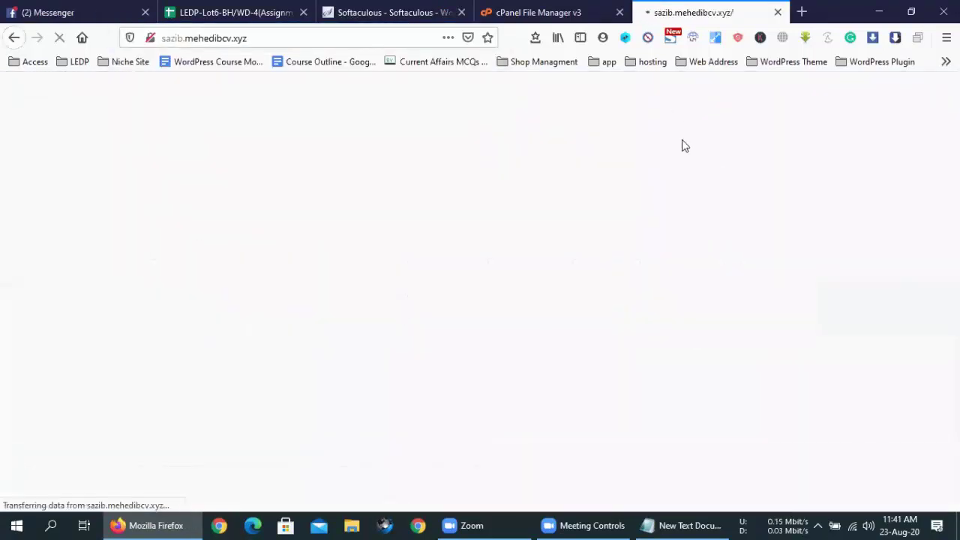
click(415, 6)
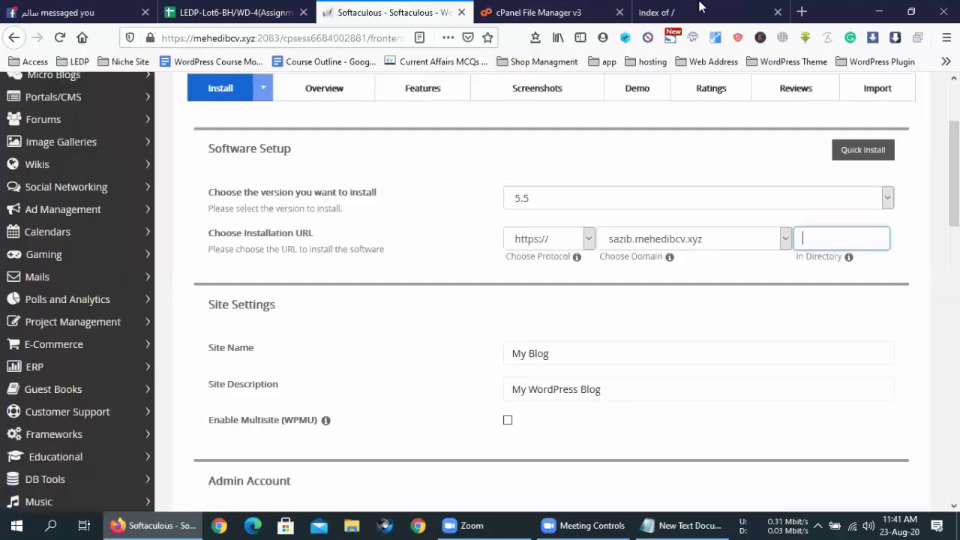
click(655, 9)
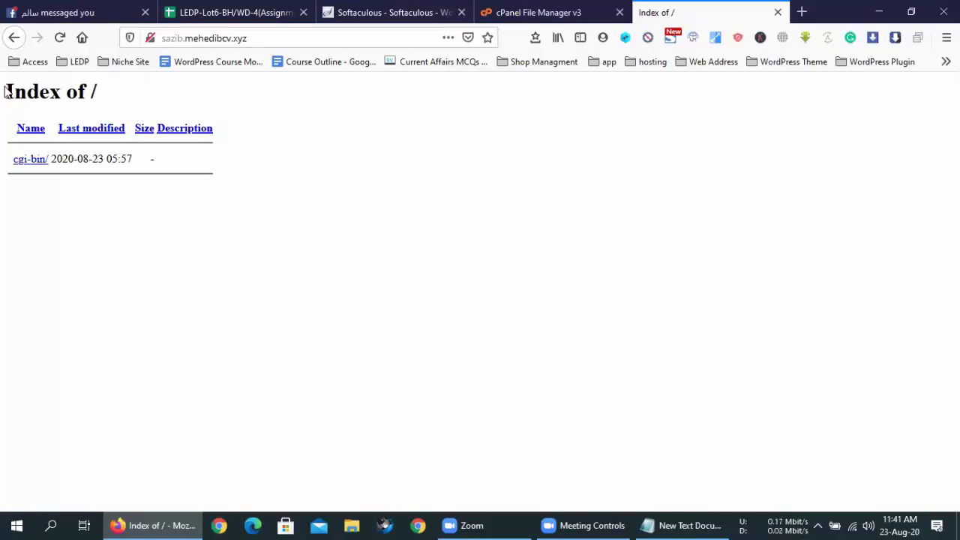
Compare the Index of / listing with the File Manager folder, both holding only cgi-bin
drag(5, 91, 124, 108)
drag(8, 88, 140, 99)
click(425, 186)
click(539, 8)
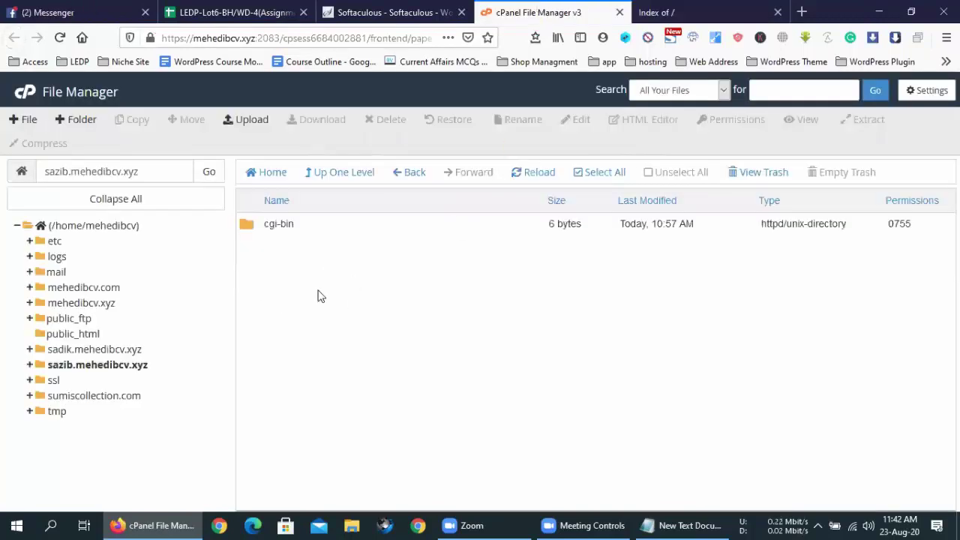
click(675, 12)
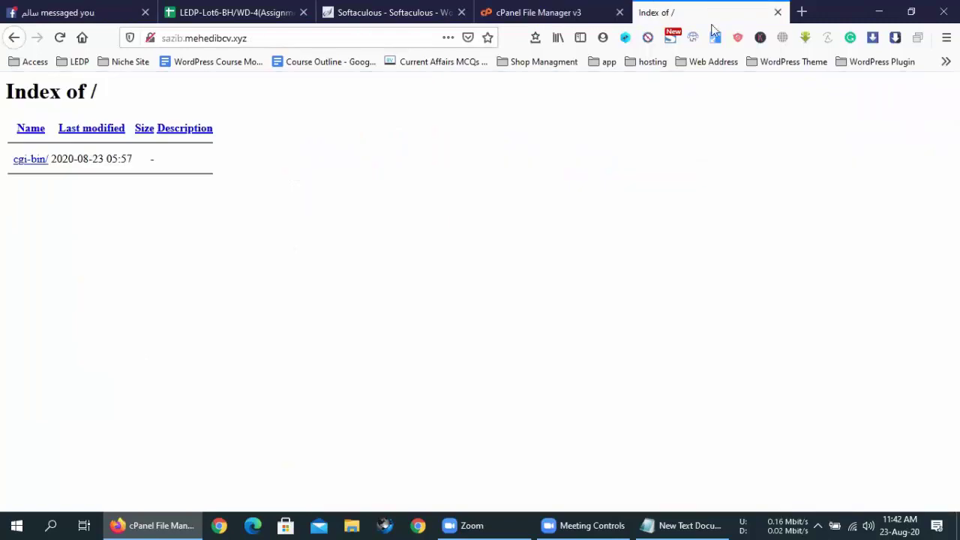
Go to wordpress.org and download the wordpress-5.5.zip package
click(408, 37)
text(wordpress.org/)
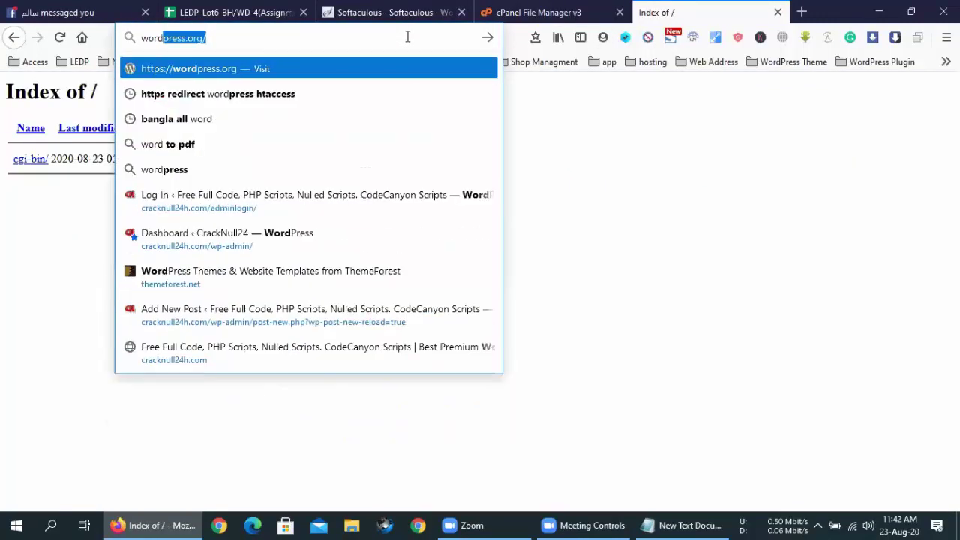
key(Return)
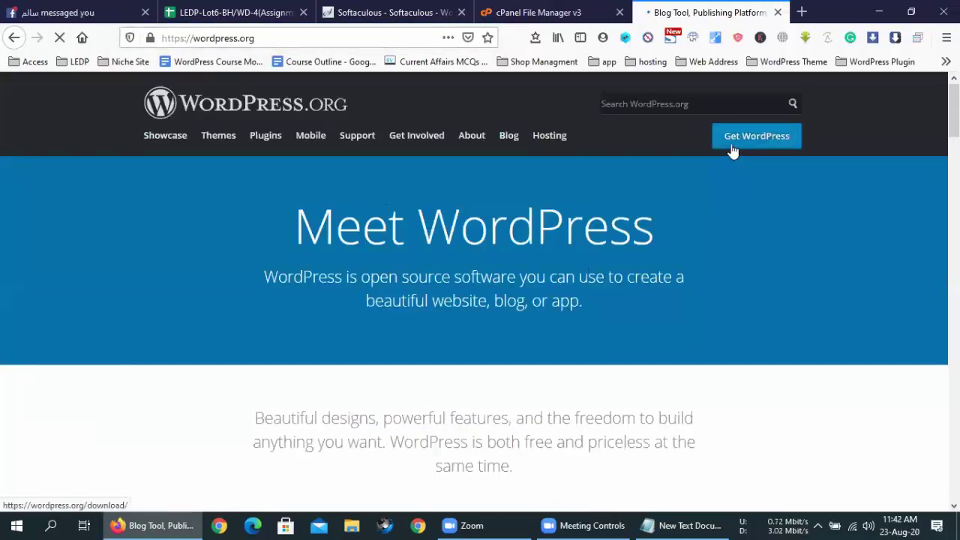
click(733, 151)
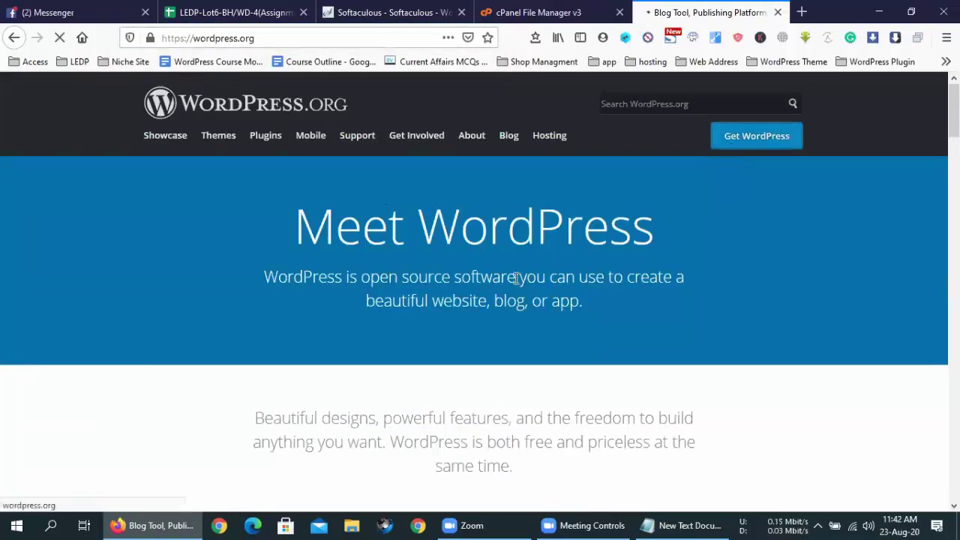
scroll(516, 280, down, 3)
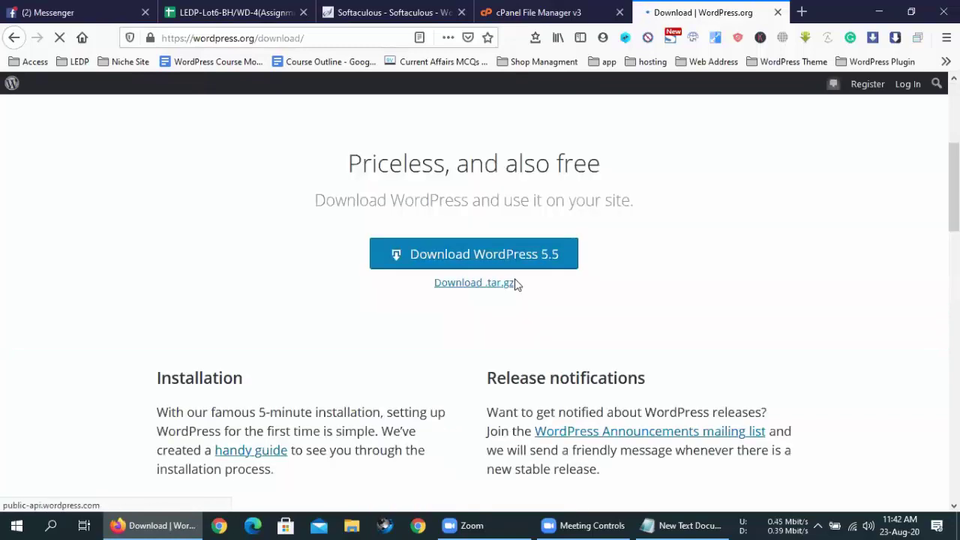
click(529, 238)
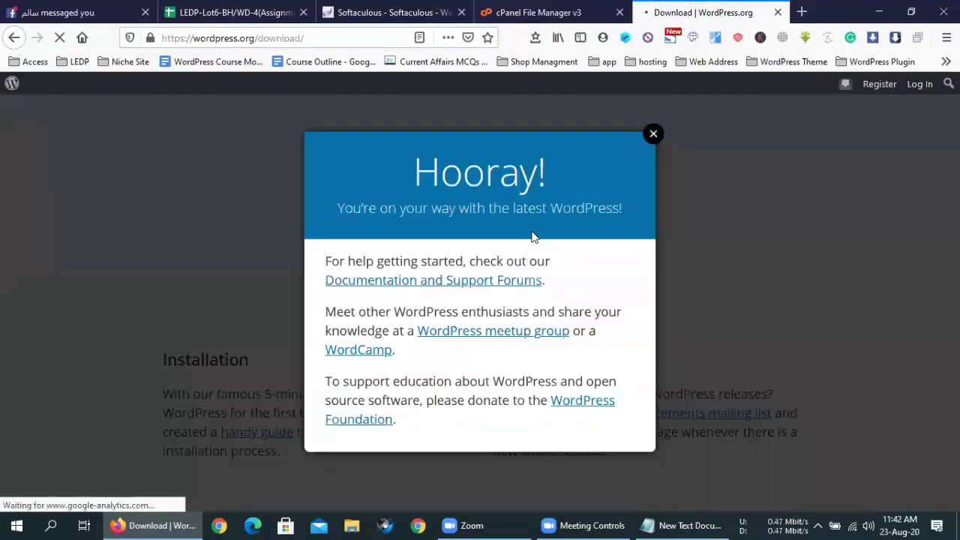
click(561, 445)
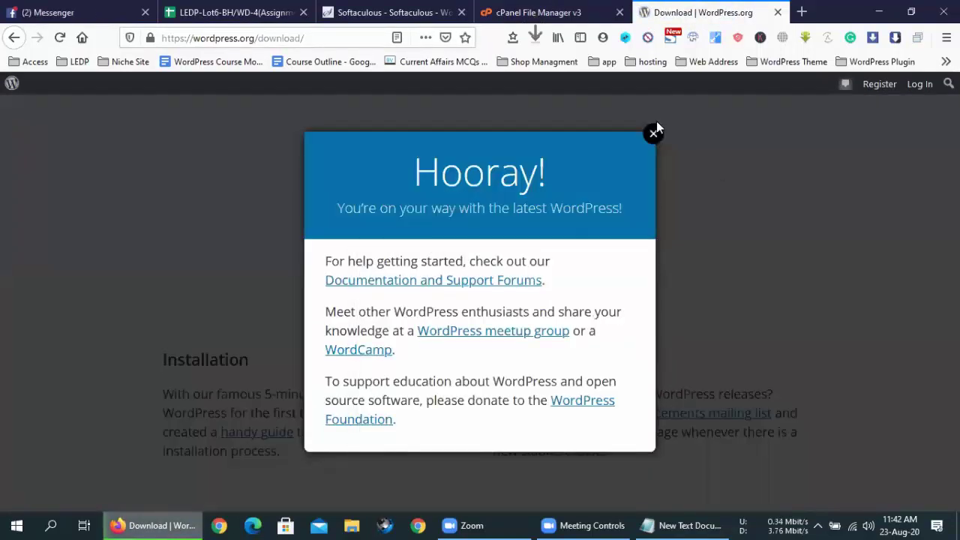
click(654, 133)
Check the wordpress-5.5.zip download, close the Messenger tab, and open File Manager's Upload page
click(535, 37)
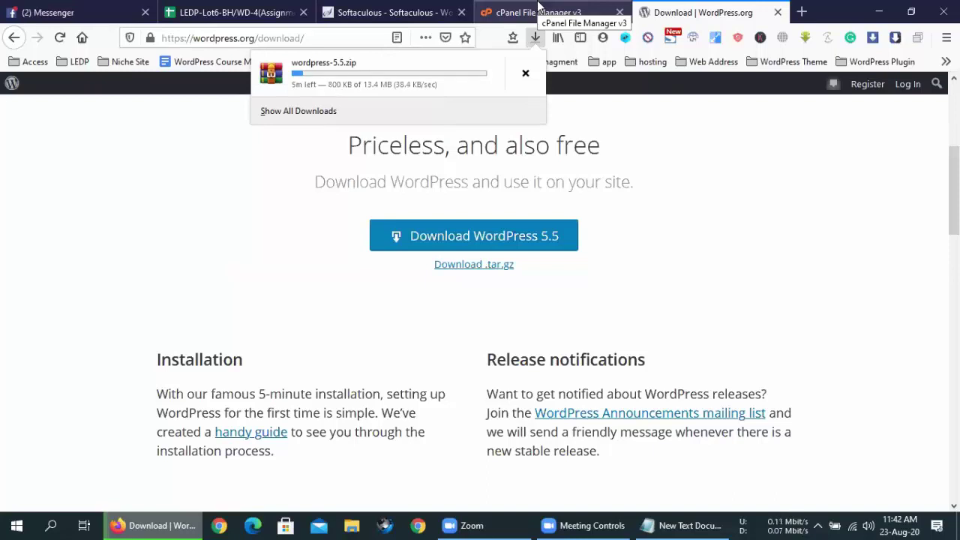
click(651, 183)
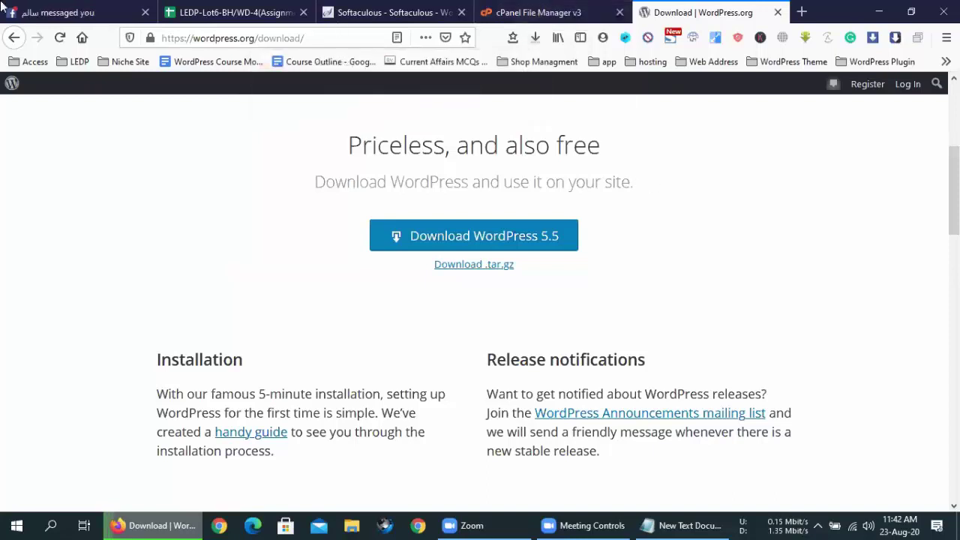
click(144, 12)
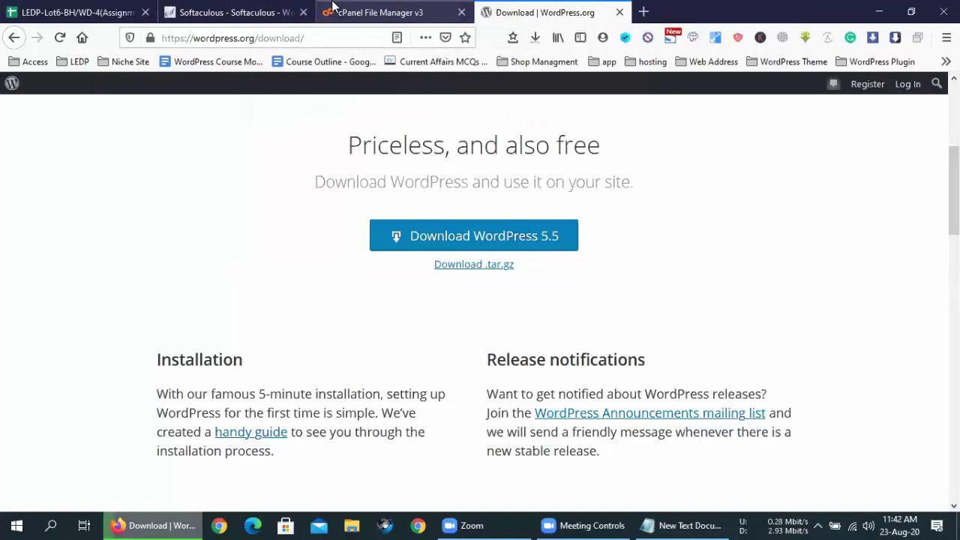
click(334, 8)
click(249, 120)
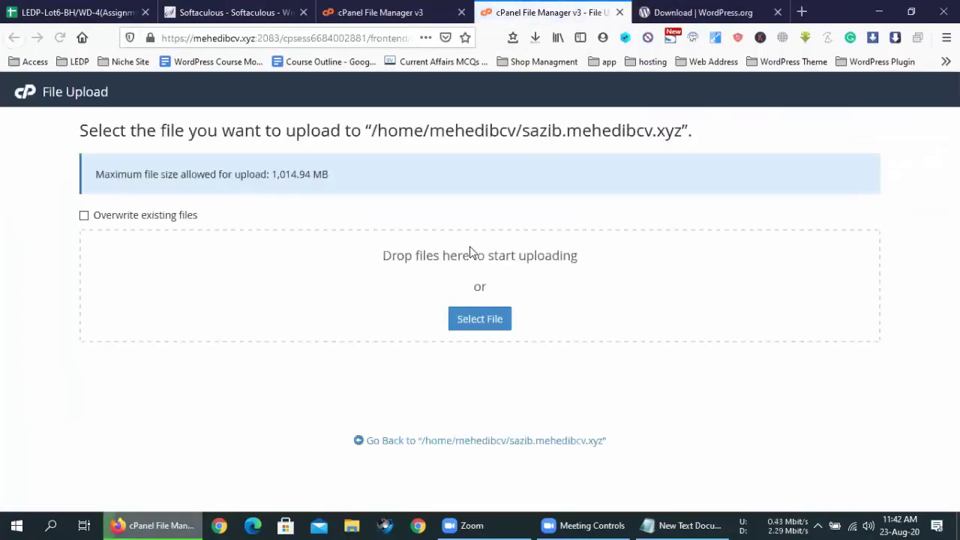
Minimize Firefox and Notepad, move the wordpress-5.5 archive lower on the desktop, then restore the upload page
click(534, 37)
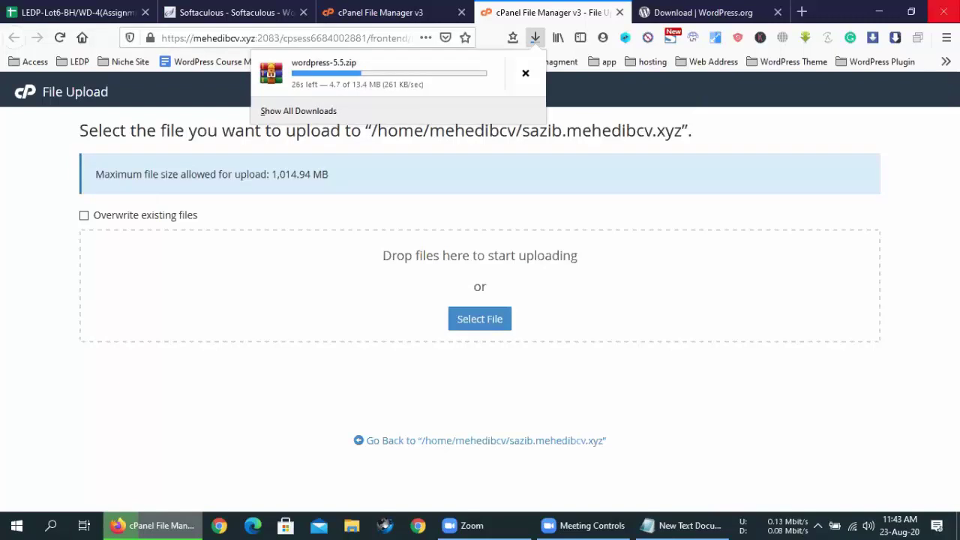
click(868, 11)
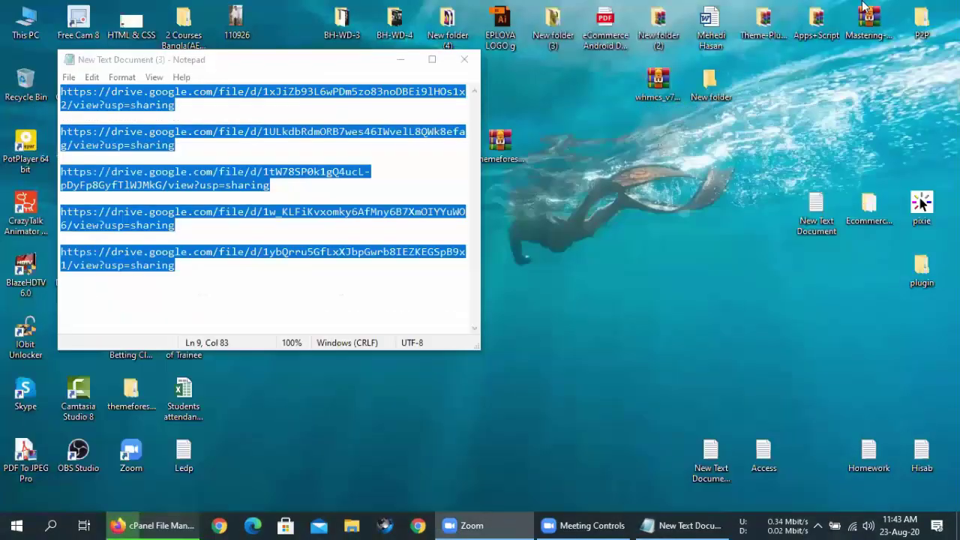
click(400, 59)
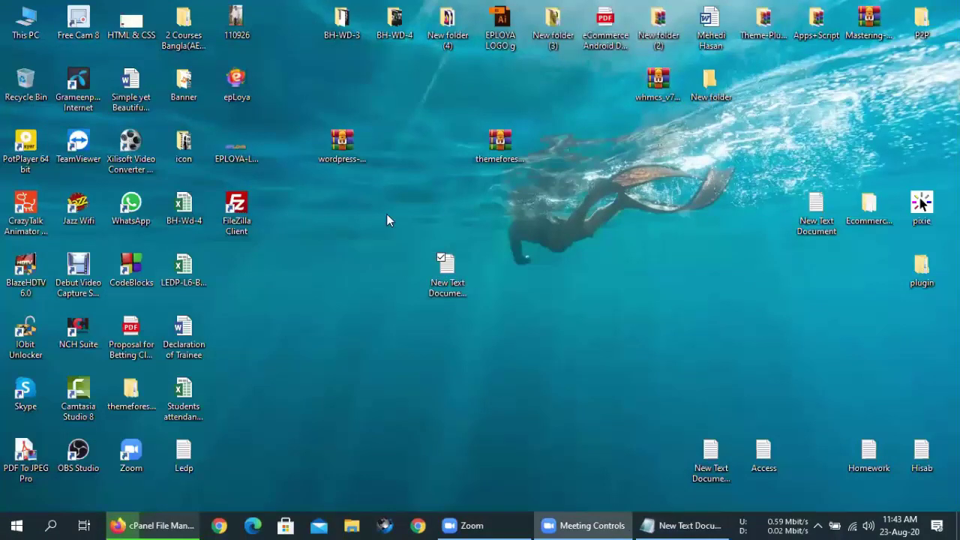
click(363, 154)
drag(332, 162, 430, 377)
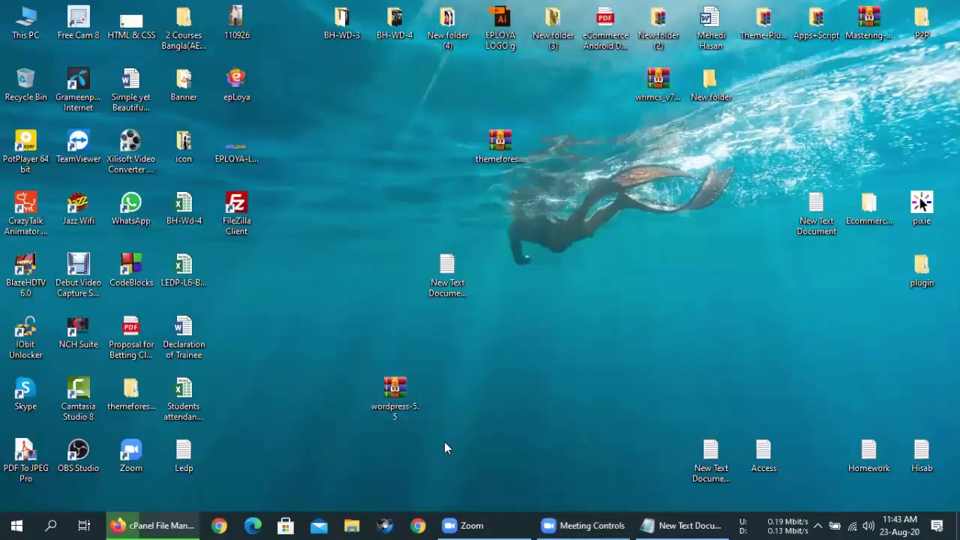
click(398, 392)
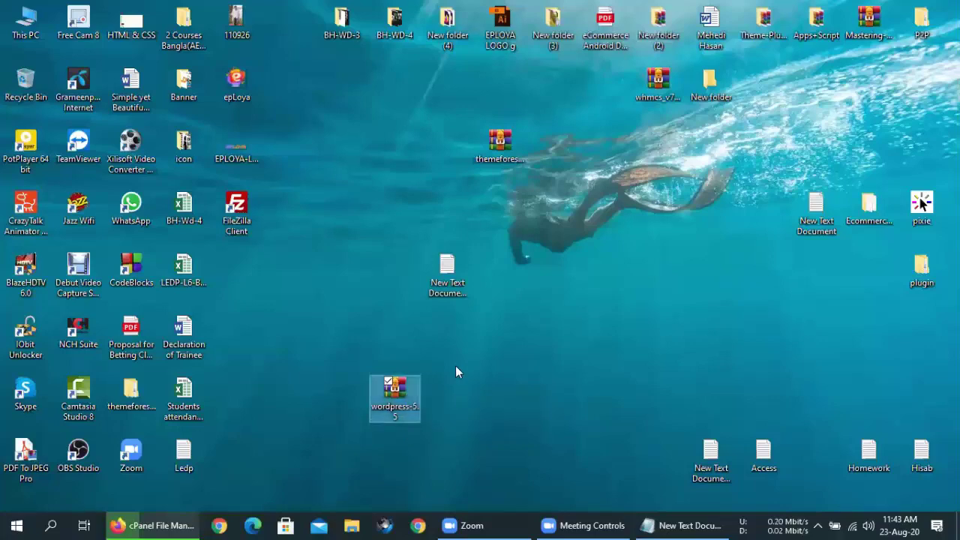
click(175, 522)
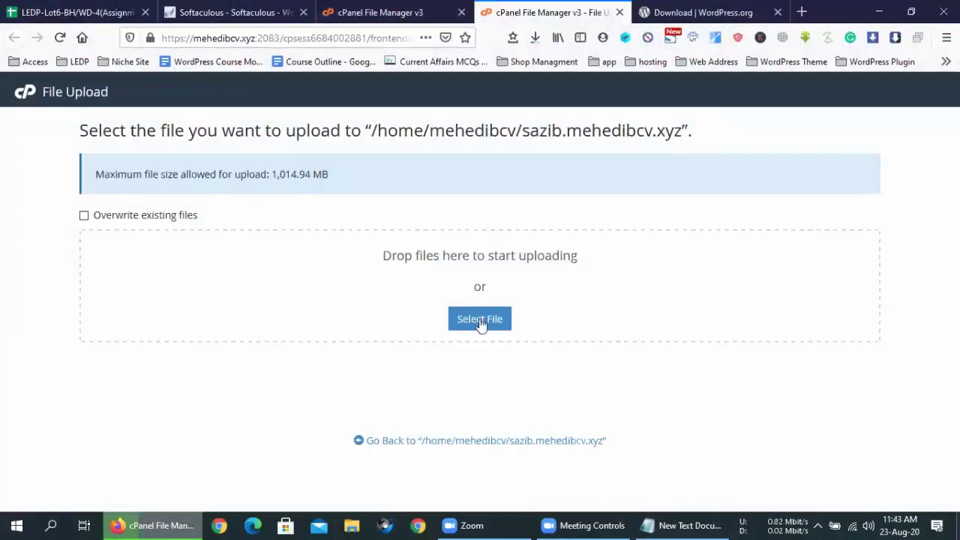
Pick wordpress-5.5 from the Desktop in the file dialog to upload it to sazib.mehedibcv.xyz
click(476, 320)
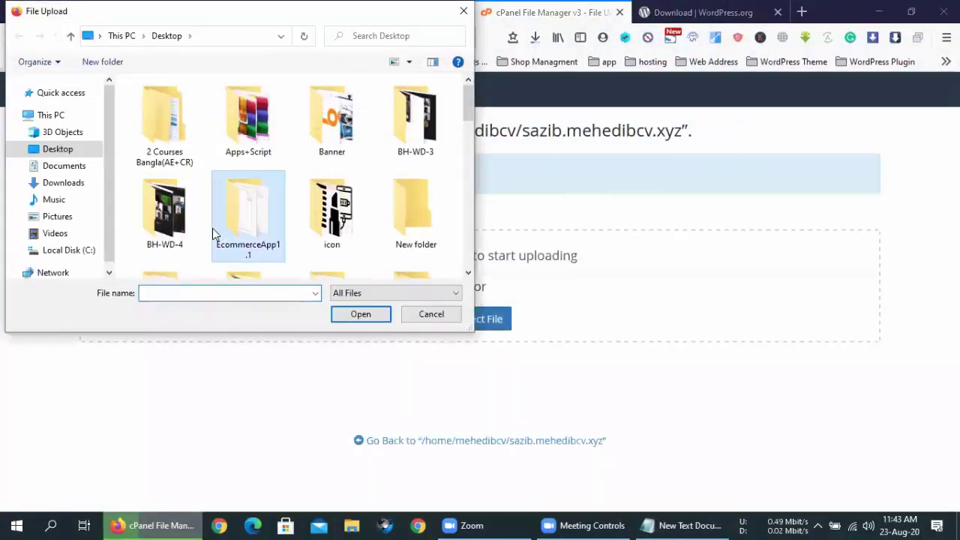
scroll(212, 228, down, 2)
scroll(213, 228, down, 5)
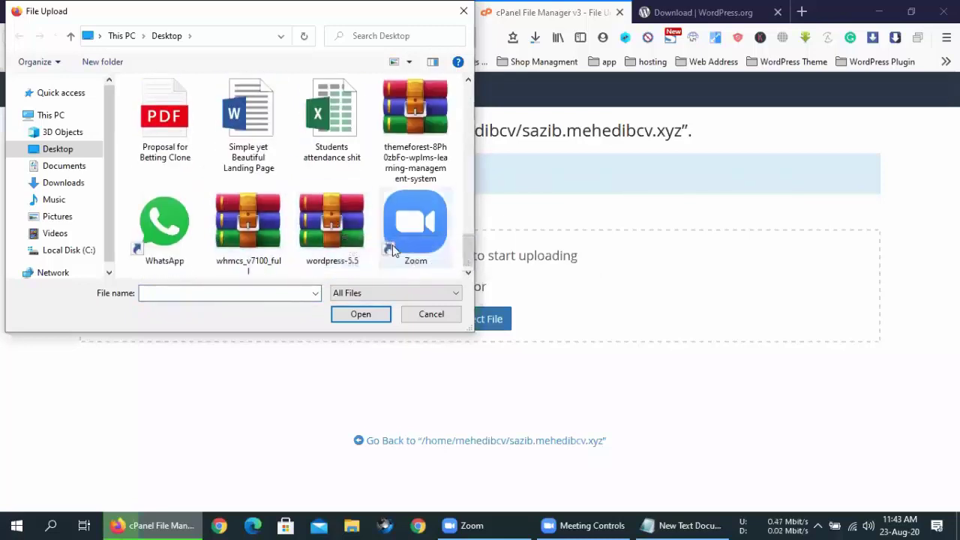
double_click(332, 221)
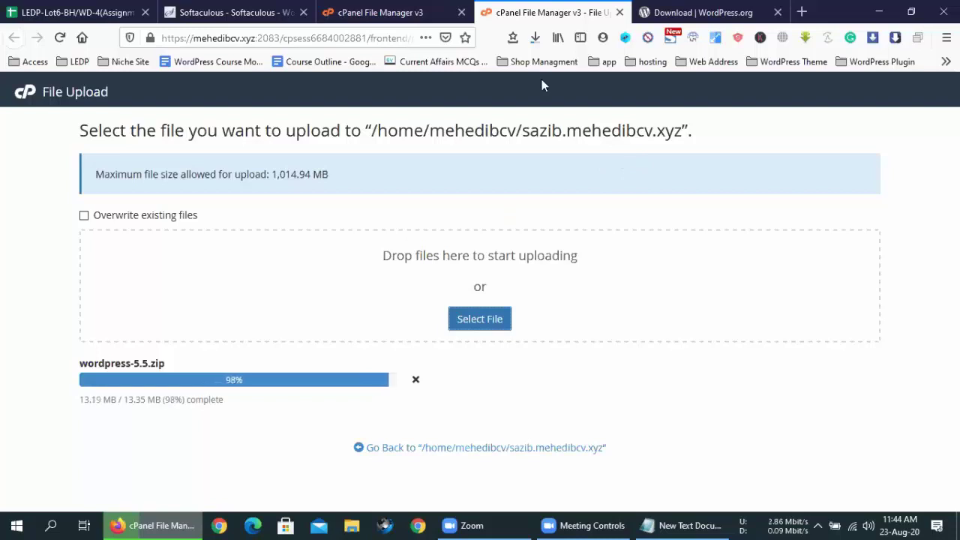
Check the File Manager listing, then return to the wordpress-5.5.zip upload progress page
click(355, 11)
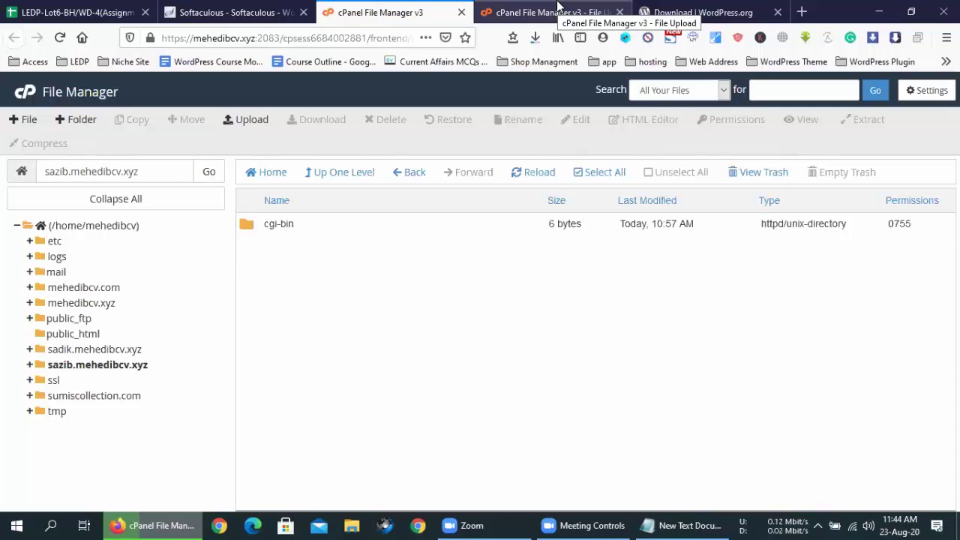
click(557, 6)
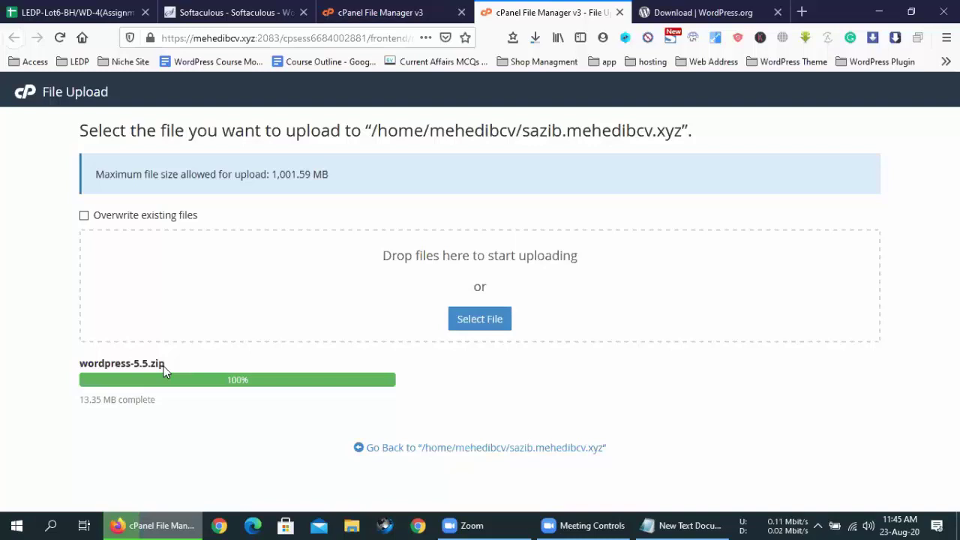
Close the finished upload page and check the uploaded wordpress-5.5.zip in the folder listing
click(497, 459)
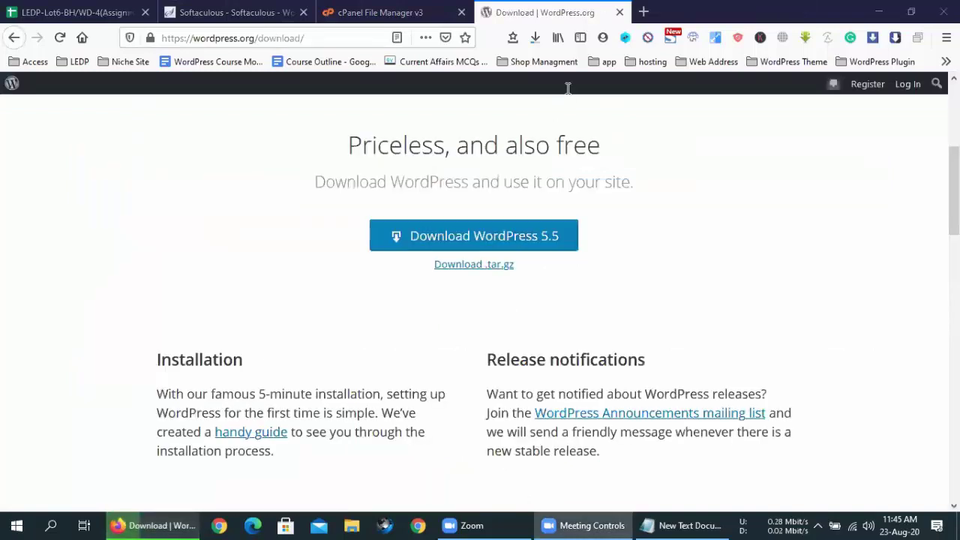
click(390, 12)
click(355, 248)
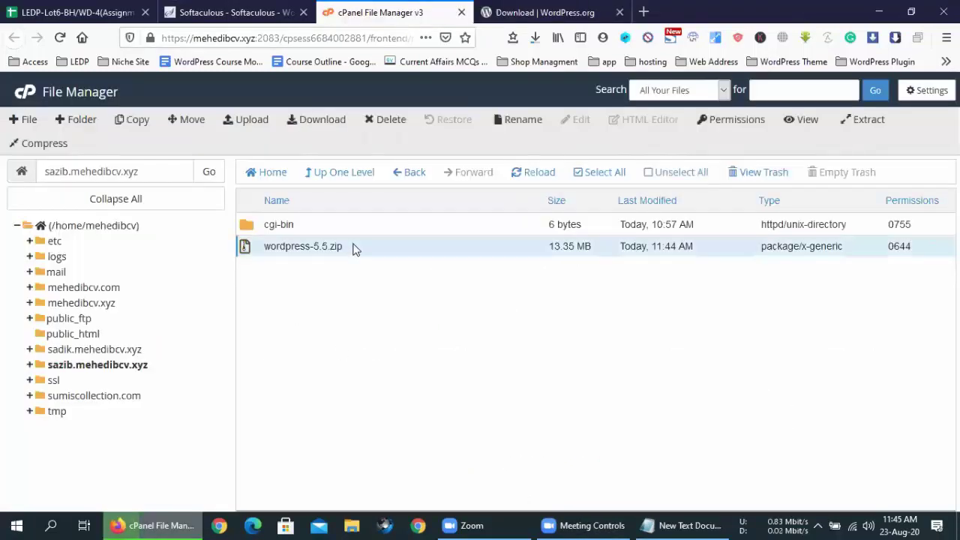
click(351, 175)
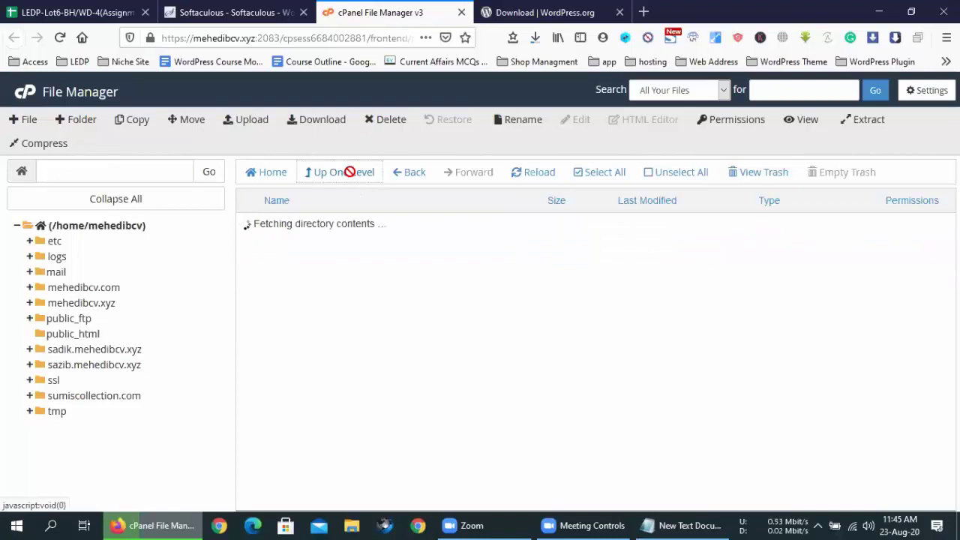
Close the extra File Manager and WordPress download tabs and reopen File Manager from cPanel home
click(269, 9)
scroll(377, 271, up, 2)
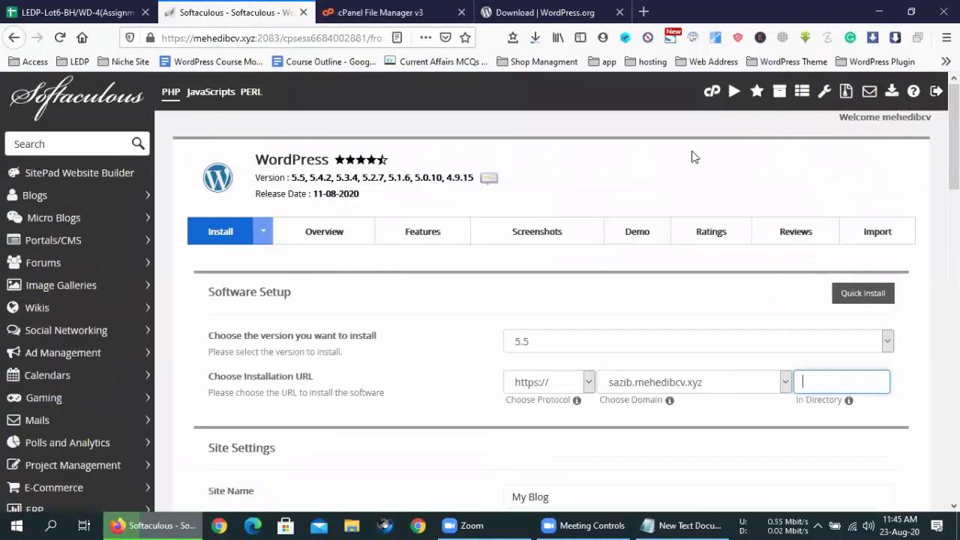
click(713, 94)
click(420, 12)
click(459, 12)
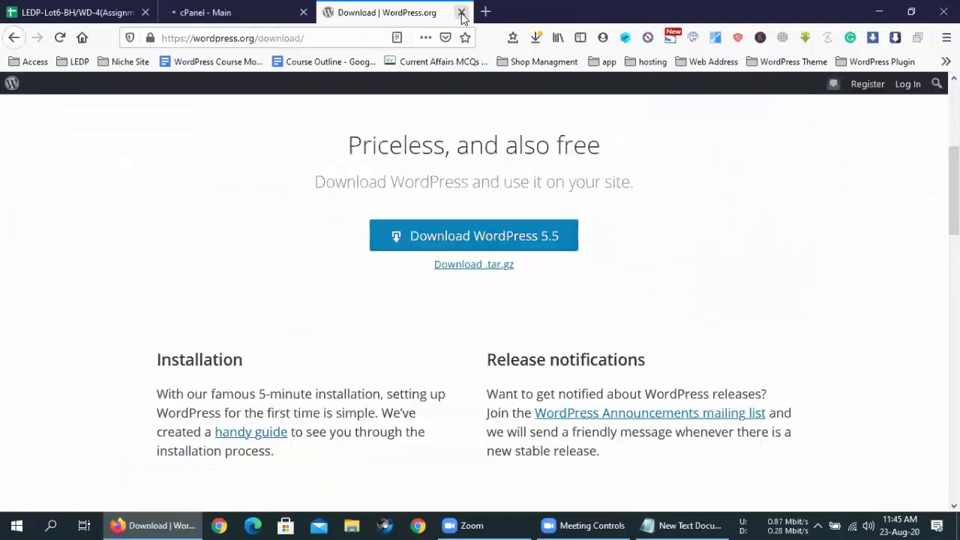
click(462, 13)
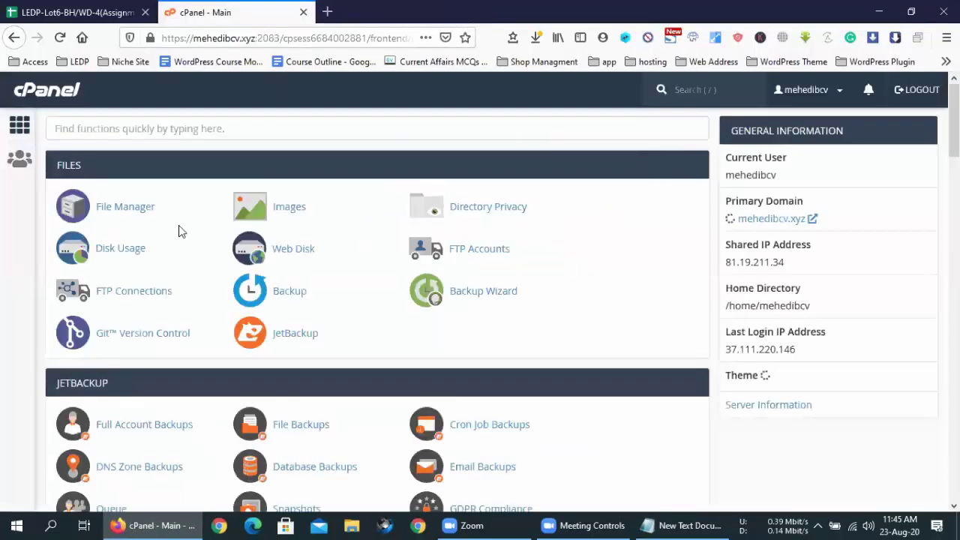
click(125, 210)
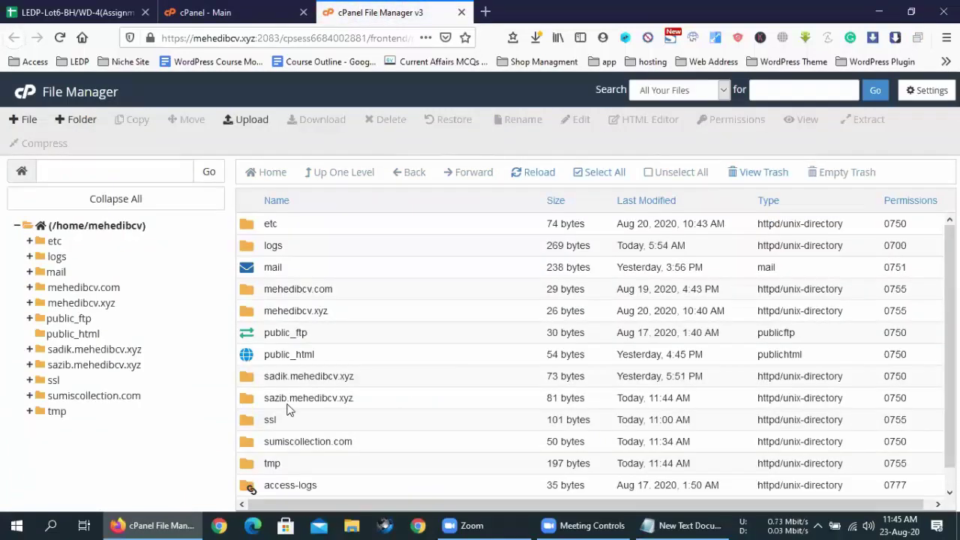
Open the sazib.mehedibcv.xyz folder from the /home/mehedibcv listing
click(287, 407)
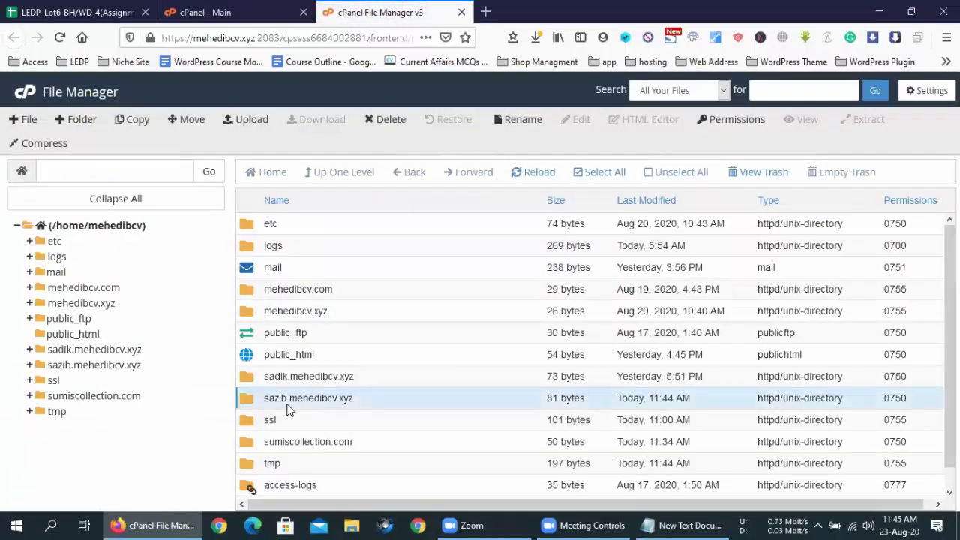
double_click(378, 406)
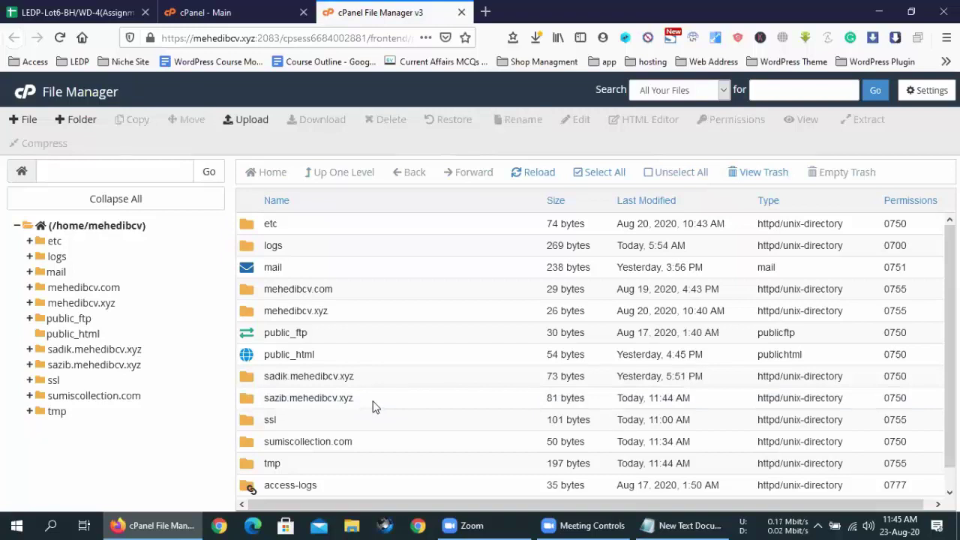
click(375, 406)
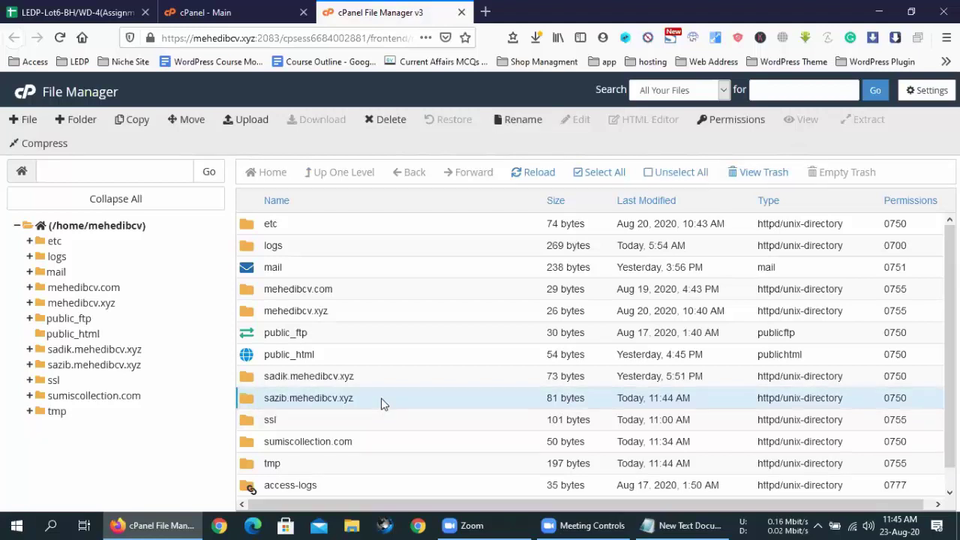
double_click(381, 405)
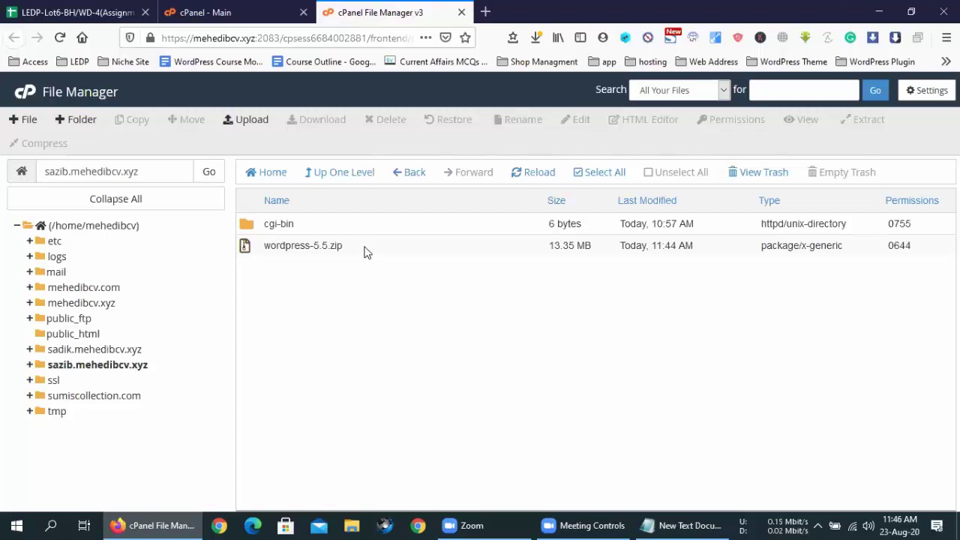
Extract wordpress-5.5.zip into /sazib.mehedibcv.xyz, producing a wordpress folder
right_click(365, 251)
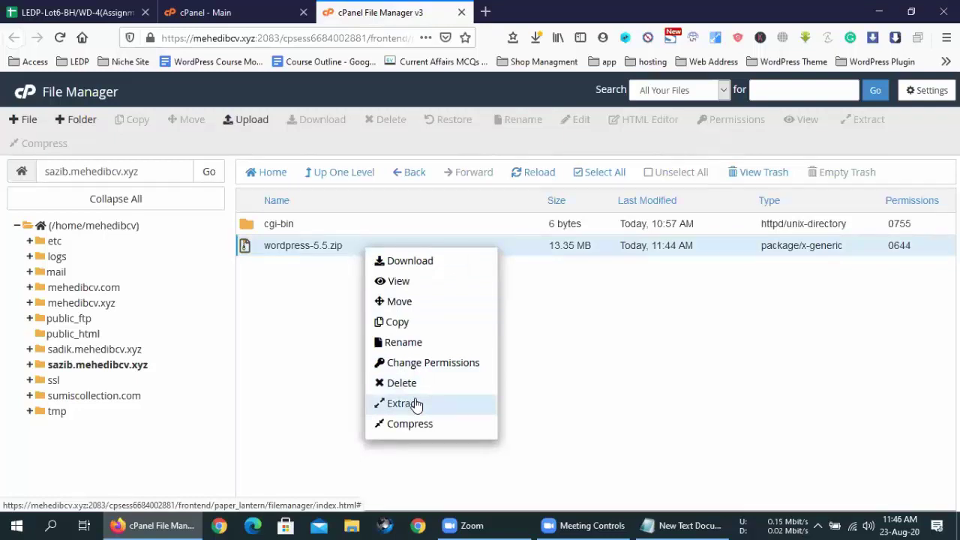
click(321, 341)
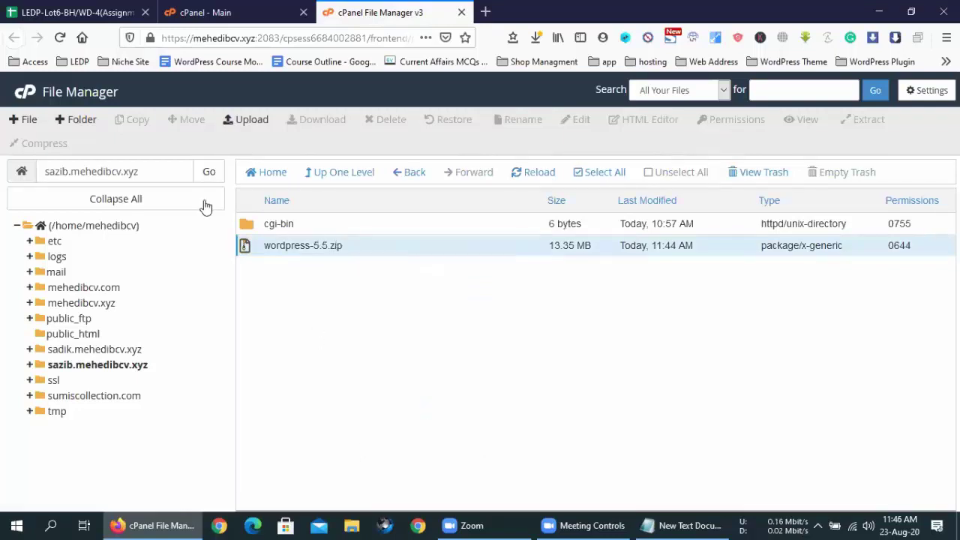
right_click(359, 255)
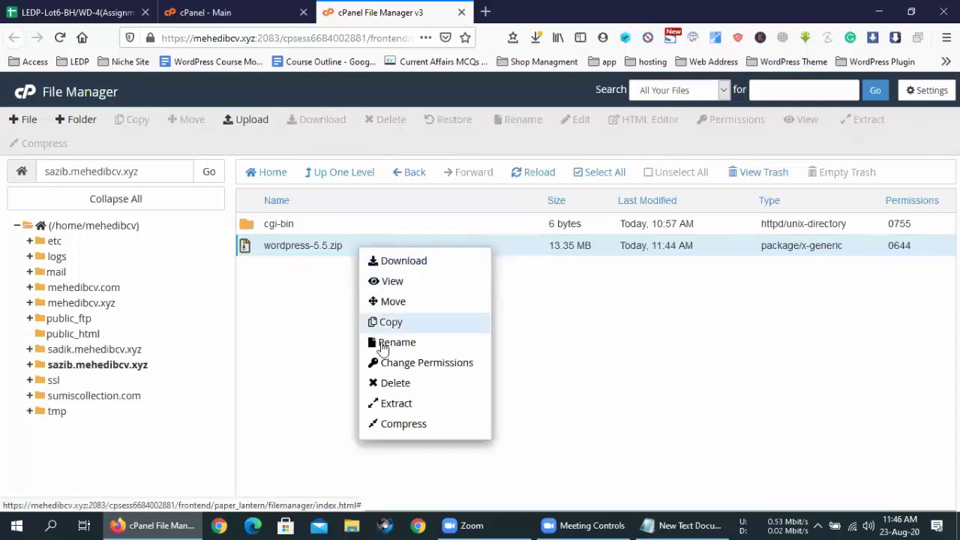
click(403, 405)
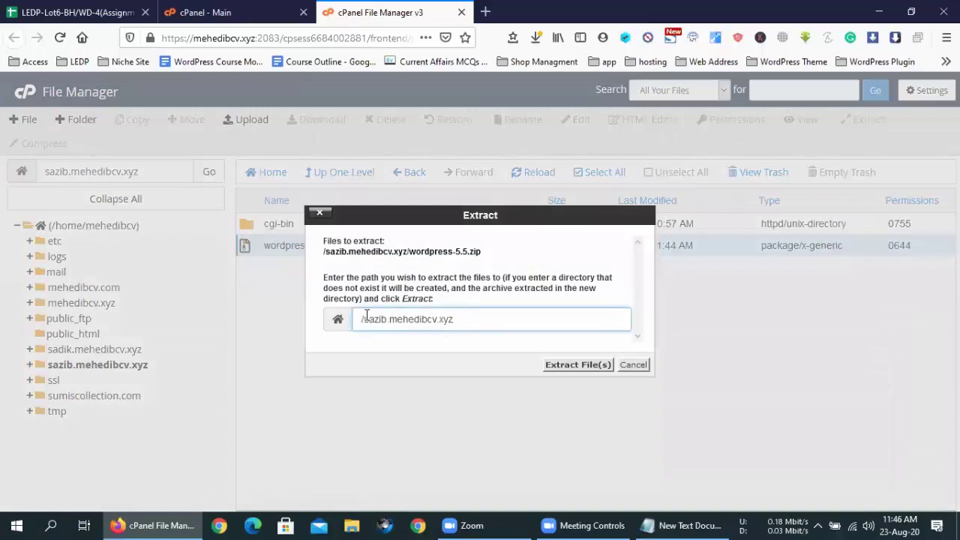
drag(365, 315, 465, 317)
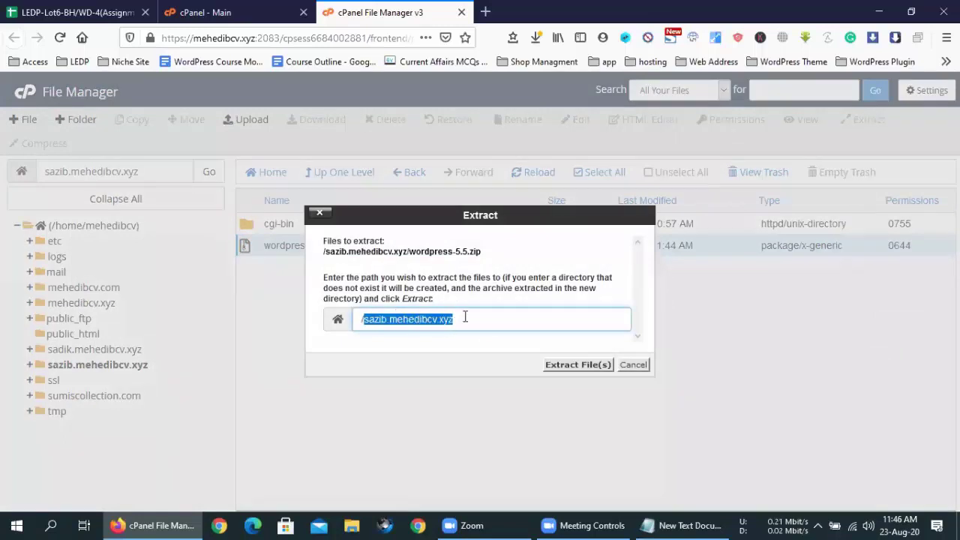
click(469, 318)
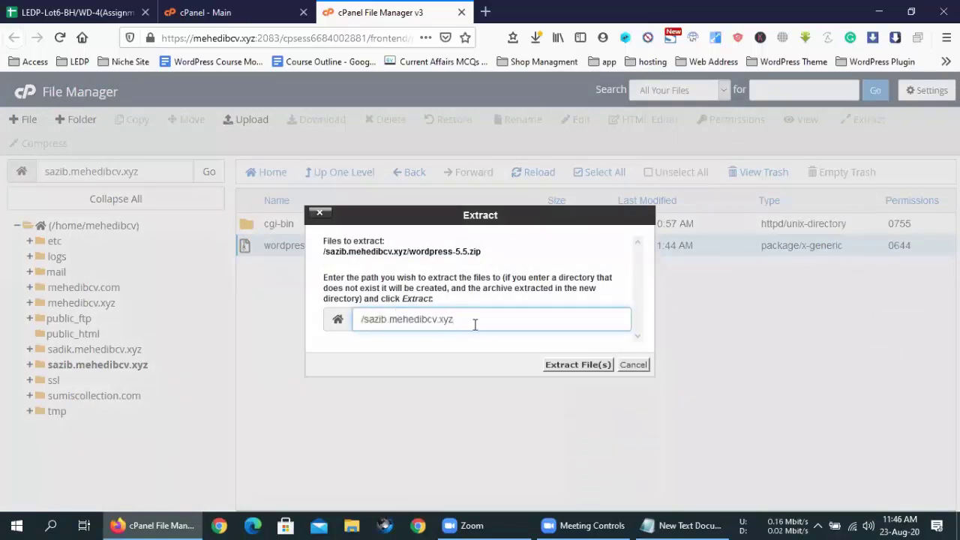
click(578, 364)
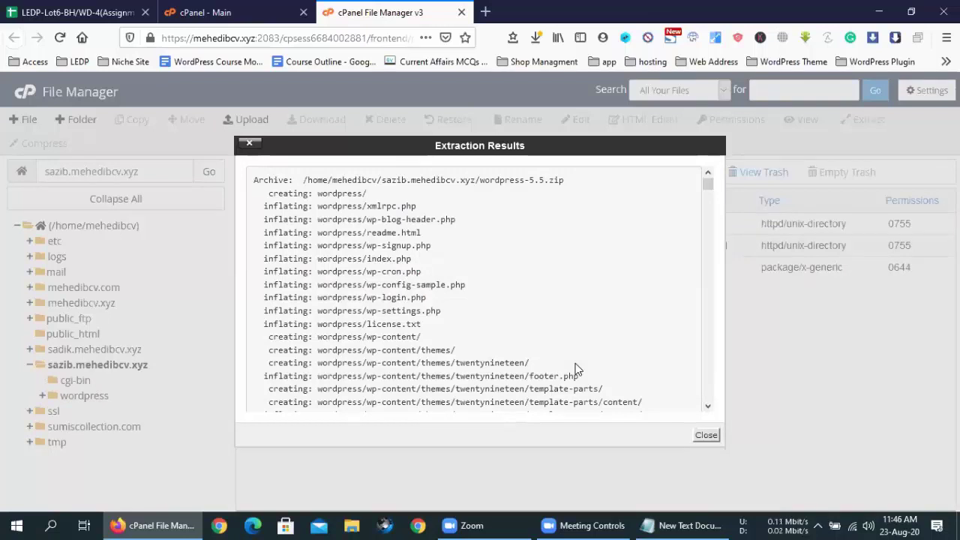
Permanently delete the wordpress-5.5.zip archive
click(697, 437)
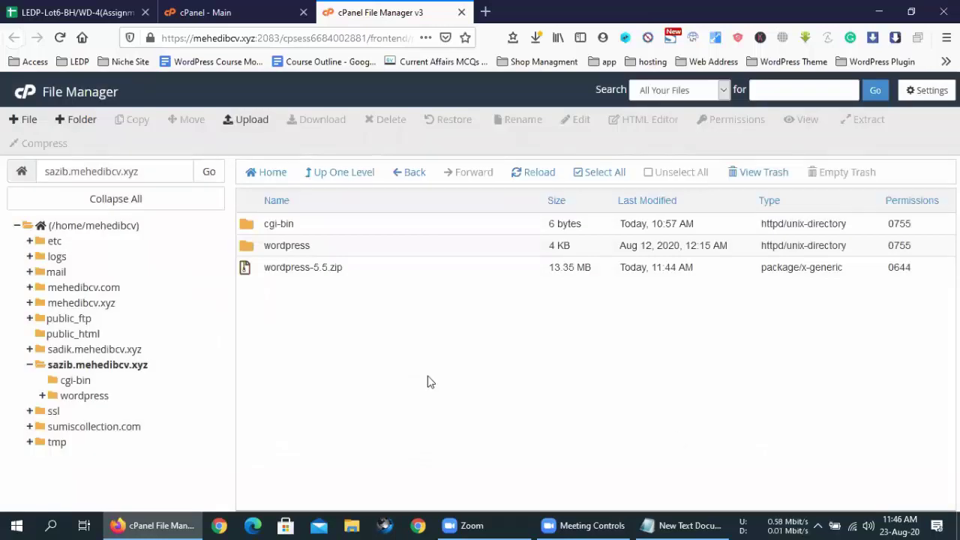
right_click(351, 267)
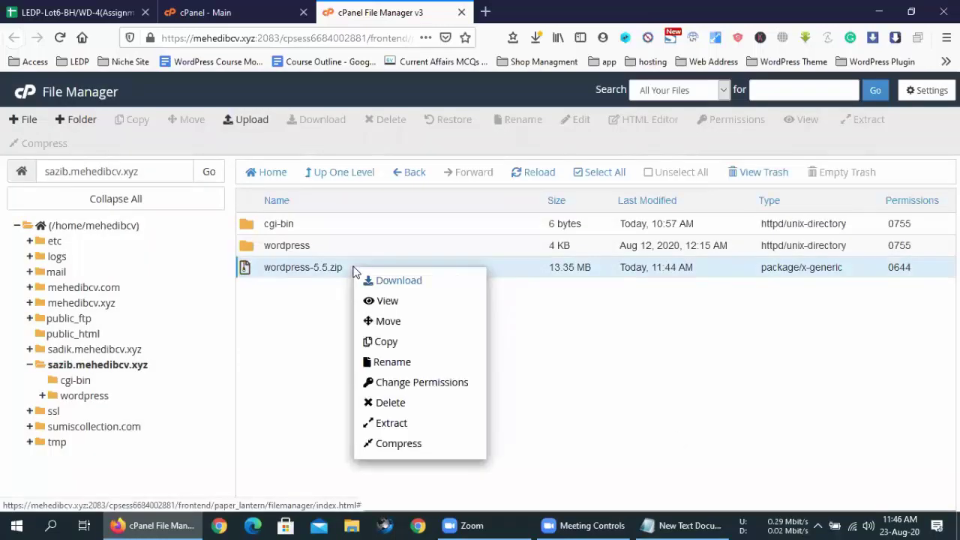
click(391, 405)
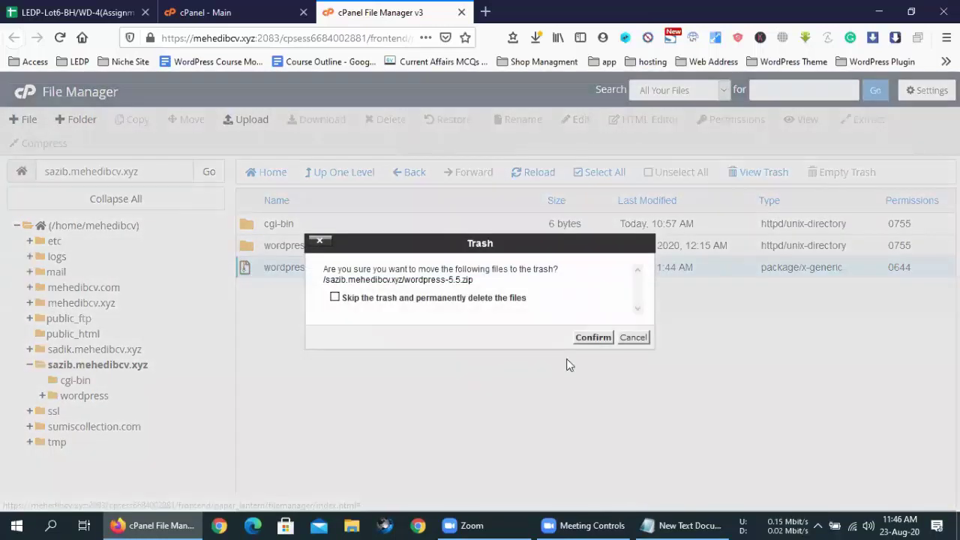
click(476, 303)
click(593, 337)
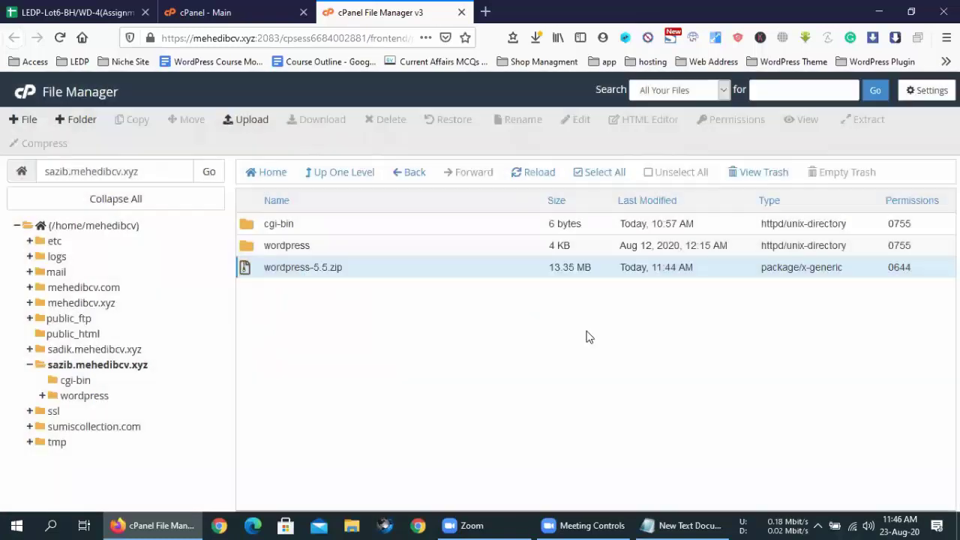
Delete the cgi-bin folder and open the extracted wordpress folder
right_click(316, 232)
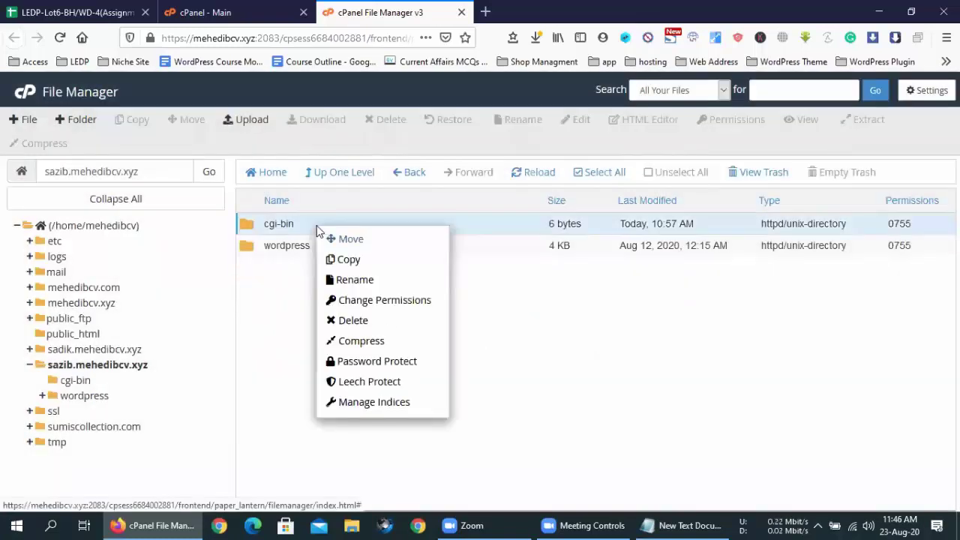
click(346, 320)
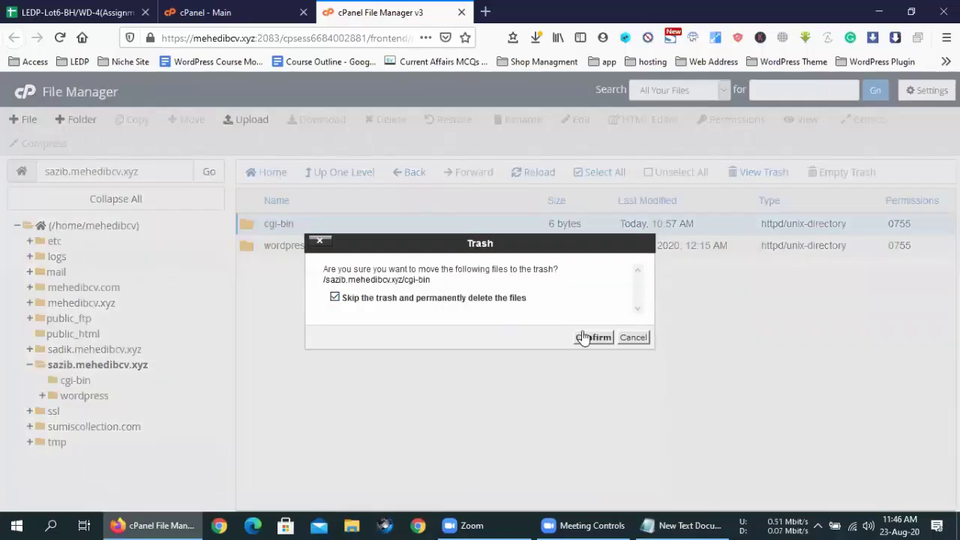
click(583, 337)
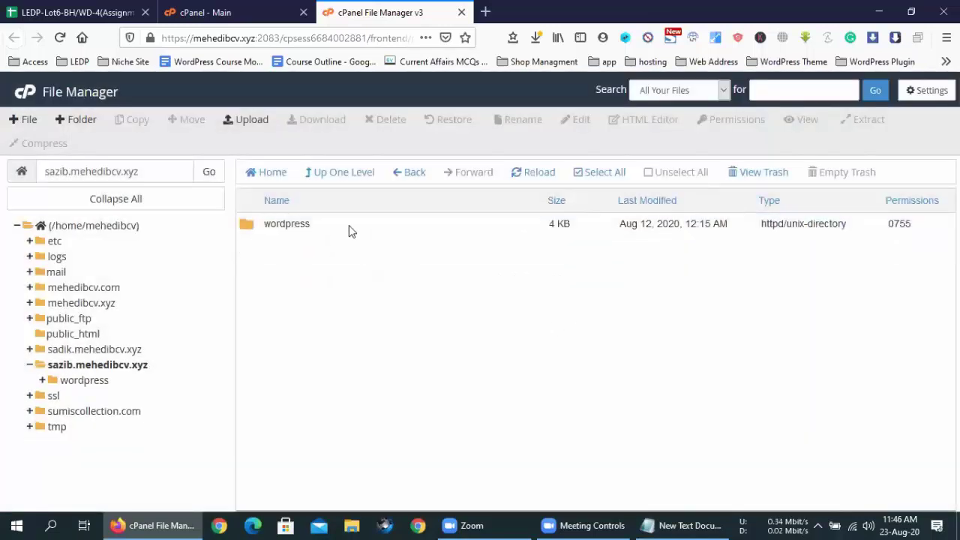
double_click(349, 227)
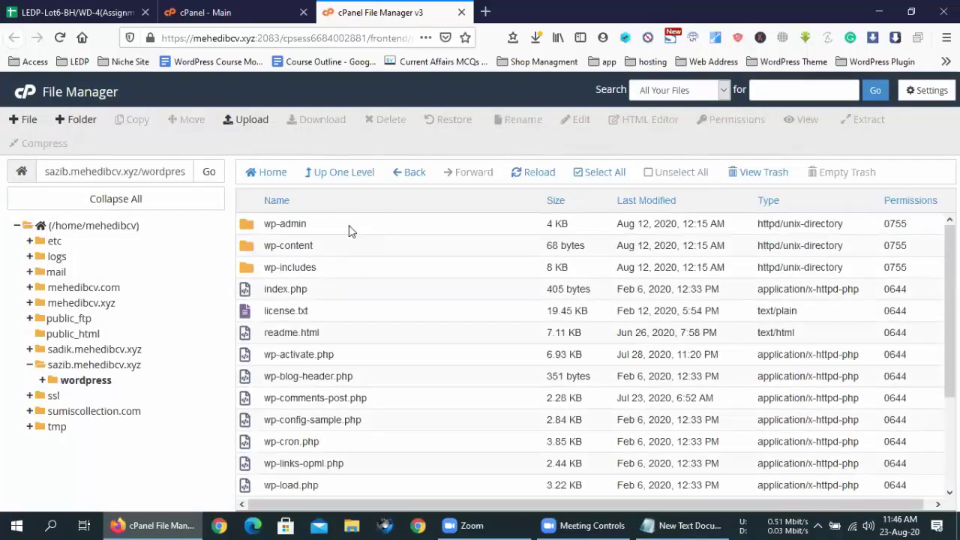
Move all files in the wordpress folder up into /sazib.mehedibcv.xyz
click(602, 174)
click(188, 121)
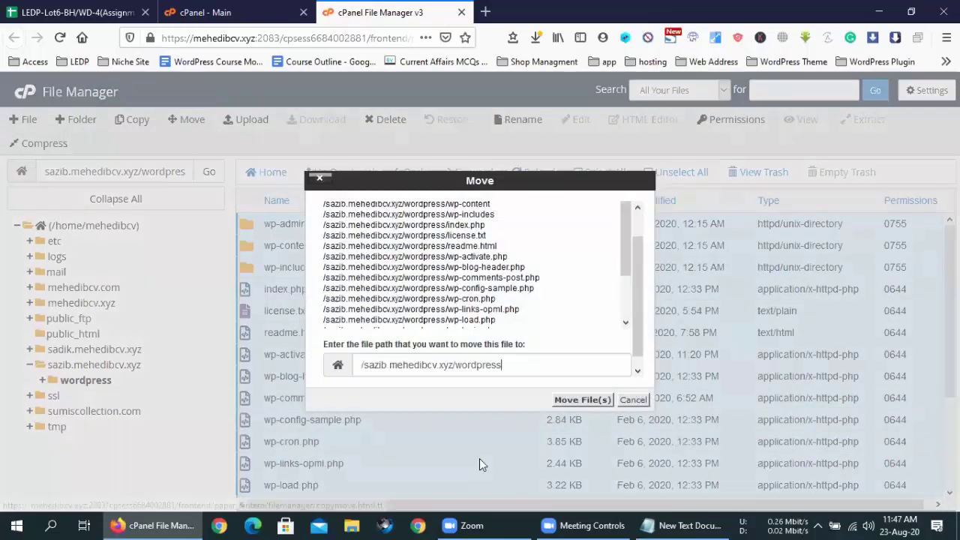
drag(455, 365, 647, 367)
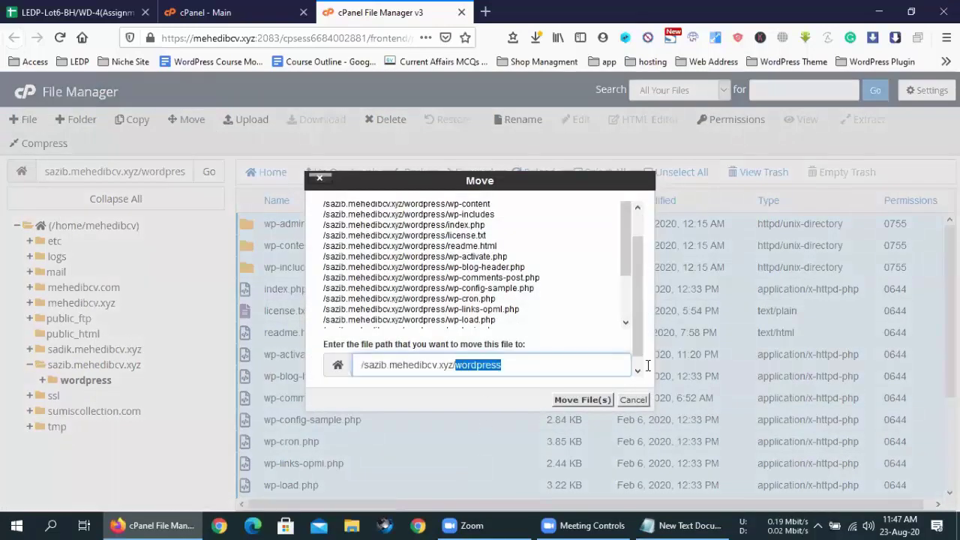
key(BackSpace)
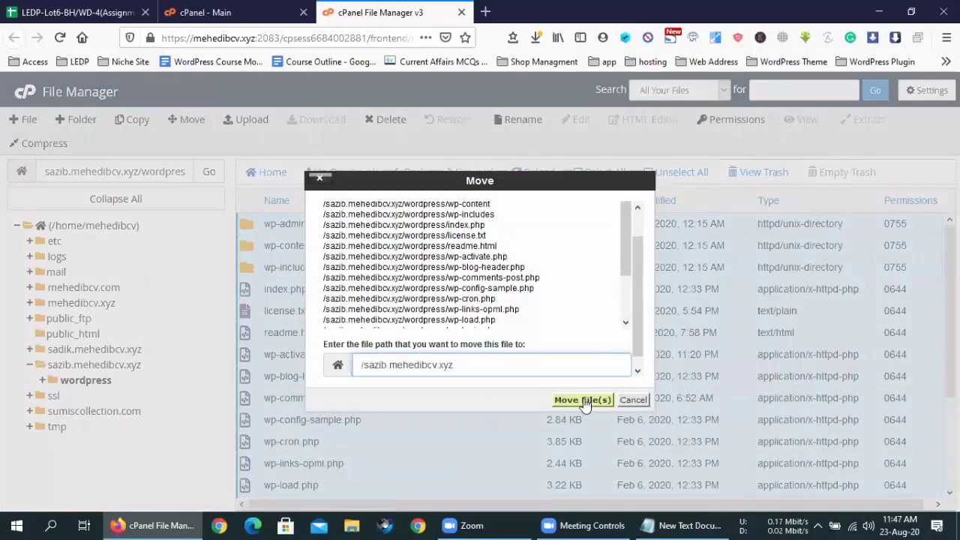
click(585, 400)
Delete the now-empty wordpress folder from sazib.mehedibcv.xyz
click(343, 173)
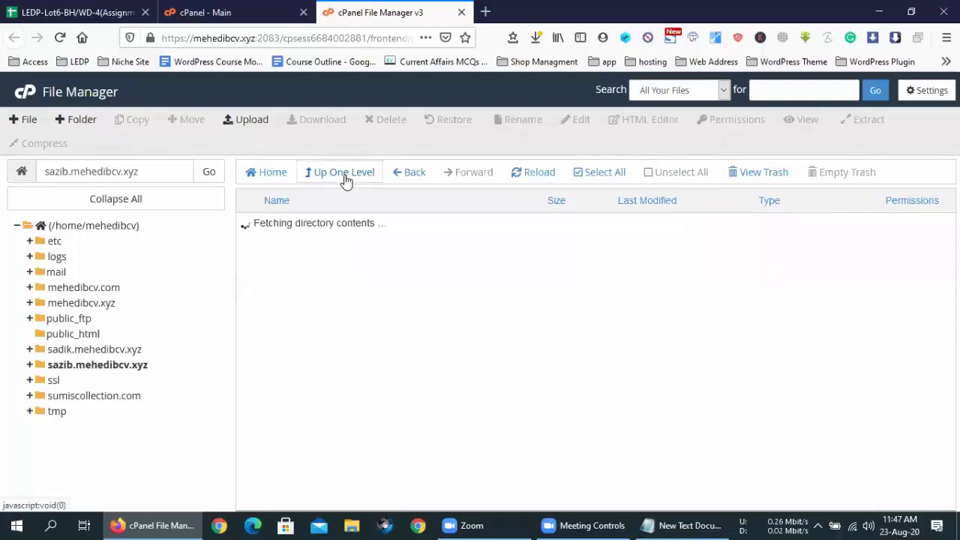
right_click(360, 228)
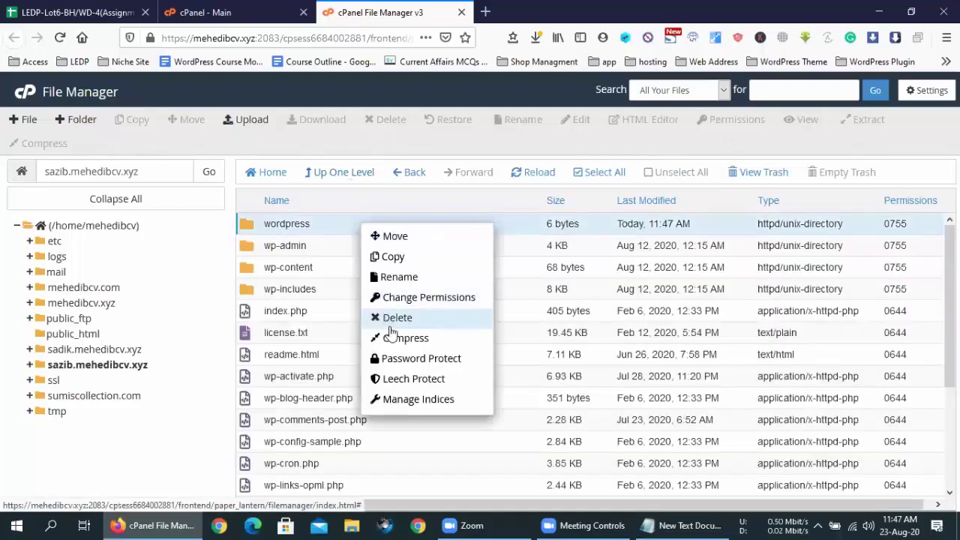
click(391, 314)
click(589, 337)
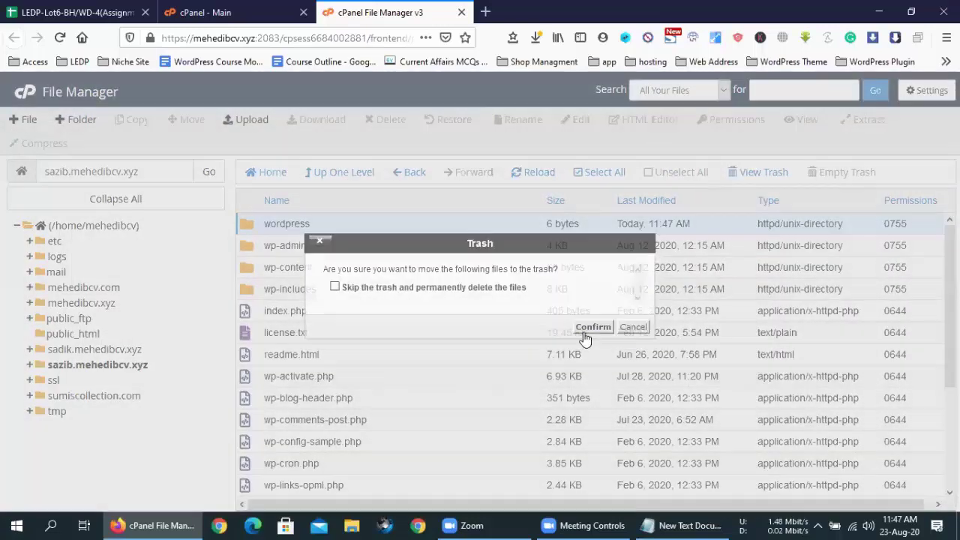
right_click(366, 223)
click(398, 315)
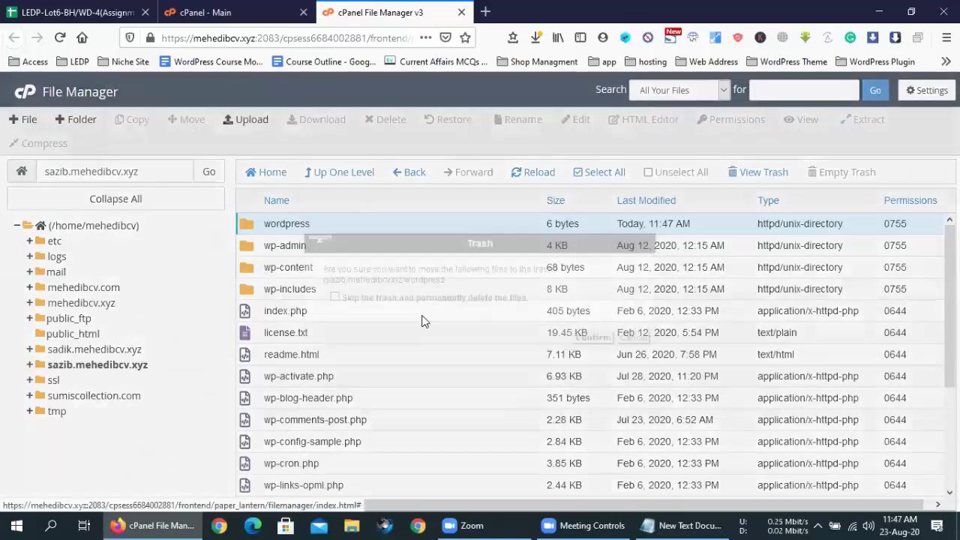
click(589, 338)
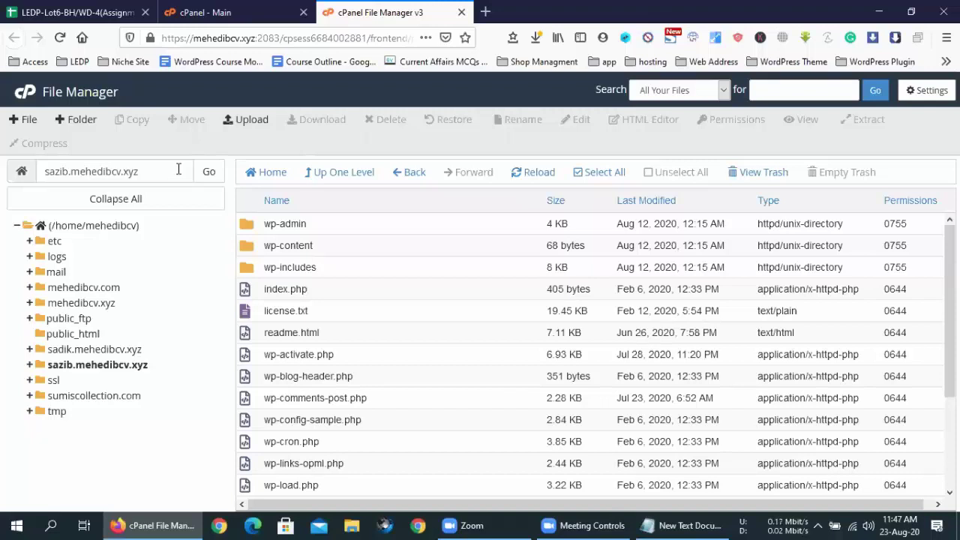
Return to the cPanel main page and scroll down through its tools
drag(132, 171, 46, 166)
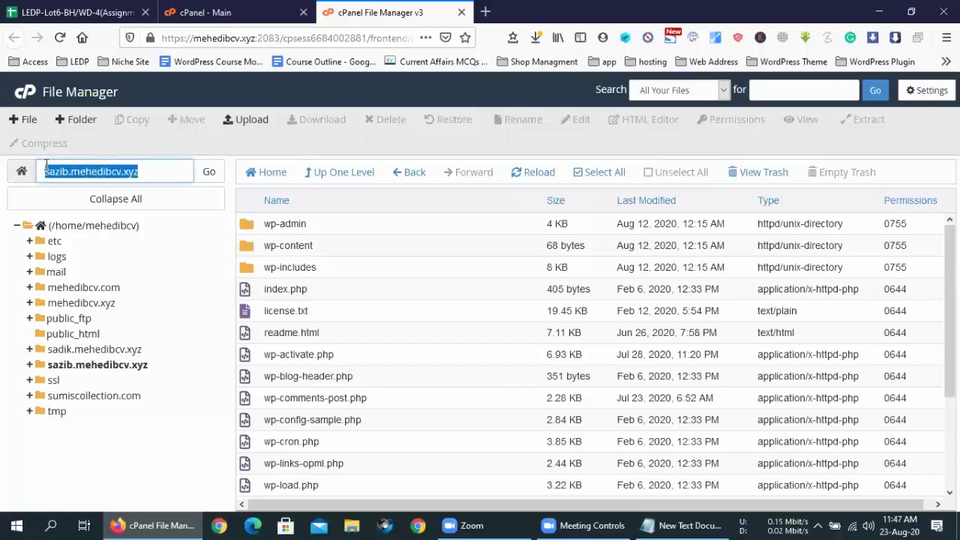
click(140, 167)
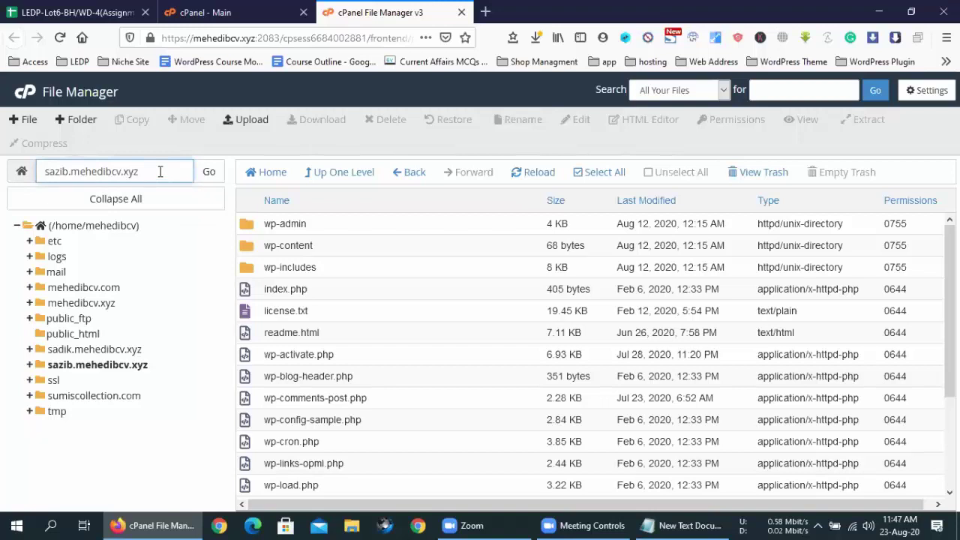
click(336, 138)
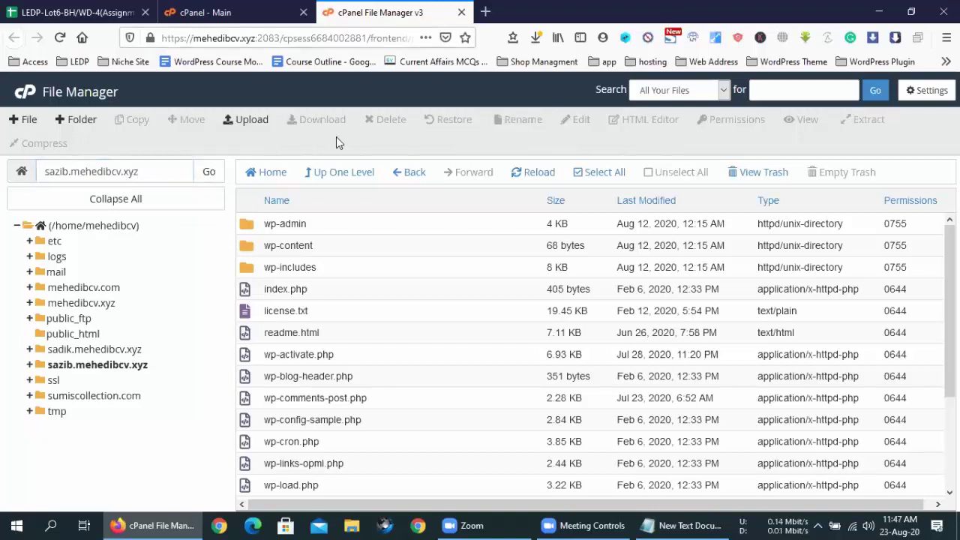
click(199, 12)
scroll(352, 334, down, 5)
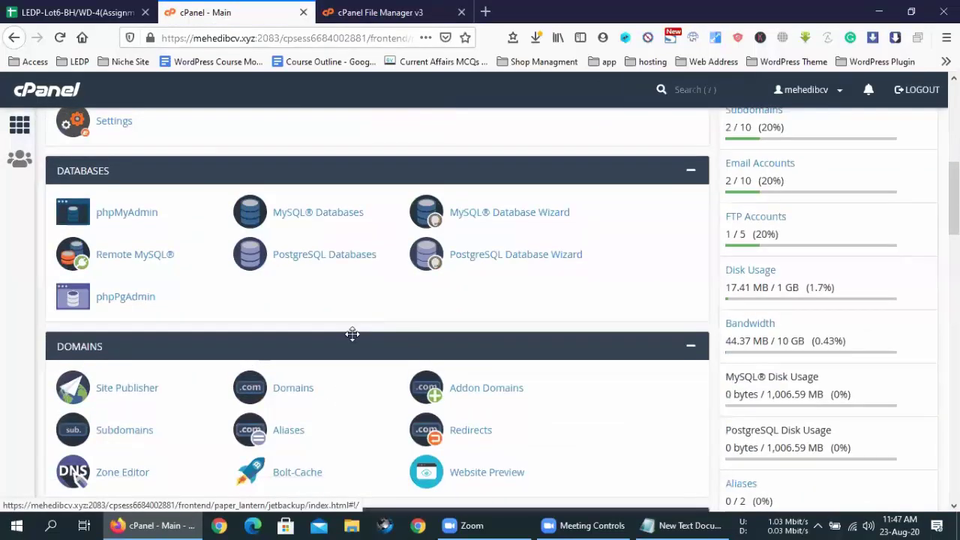
scroll(352, 334, down, 3)
Copy the sazib.mehedibcv.xyz subdomain name from cPanel's Subdomains page
click(141, 216)
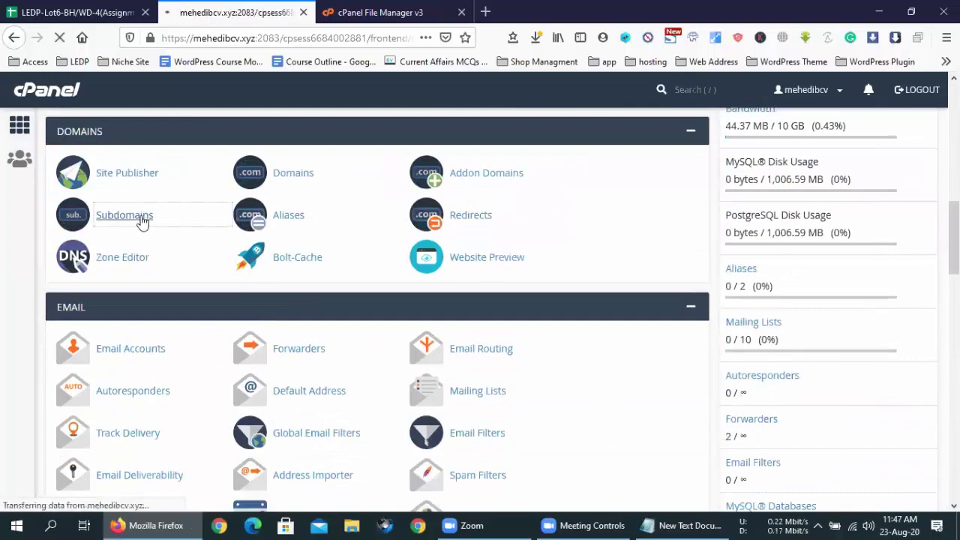
scroll(213, 315, down, 5)
triple_click(154, 362)
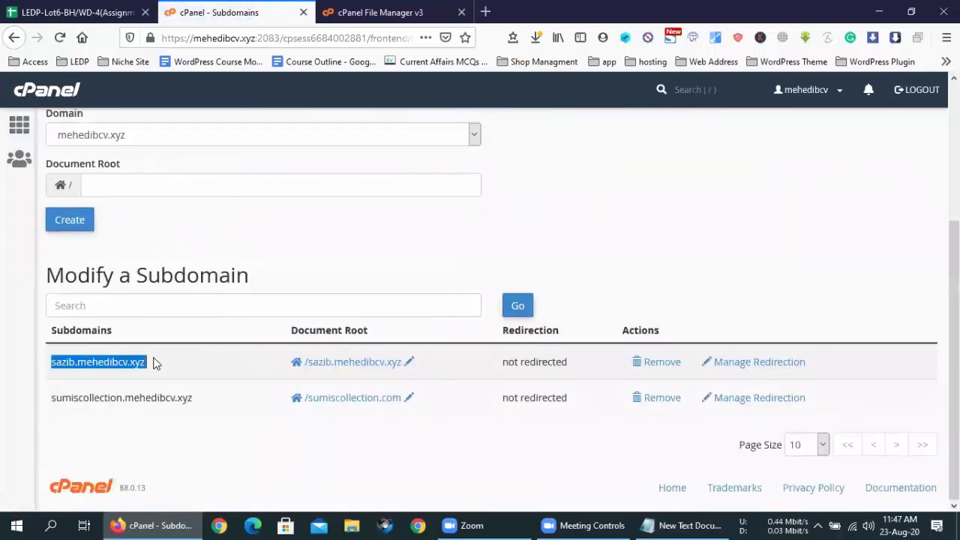
right_click(154, 363)
click(217, 133)
Load sazib.mehedibcv.xyz in a new tab and continue WordPress setup in English (United States)
click(482, 11)
right_click(286, 37)
click(321, 117)
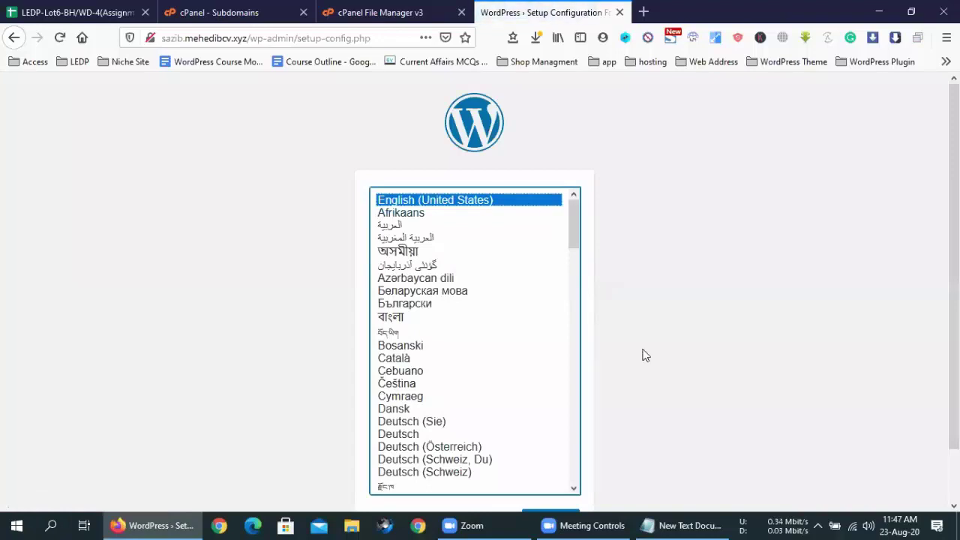
scroll(644, 349, down, 2)
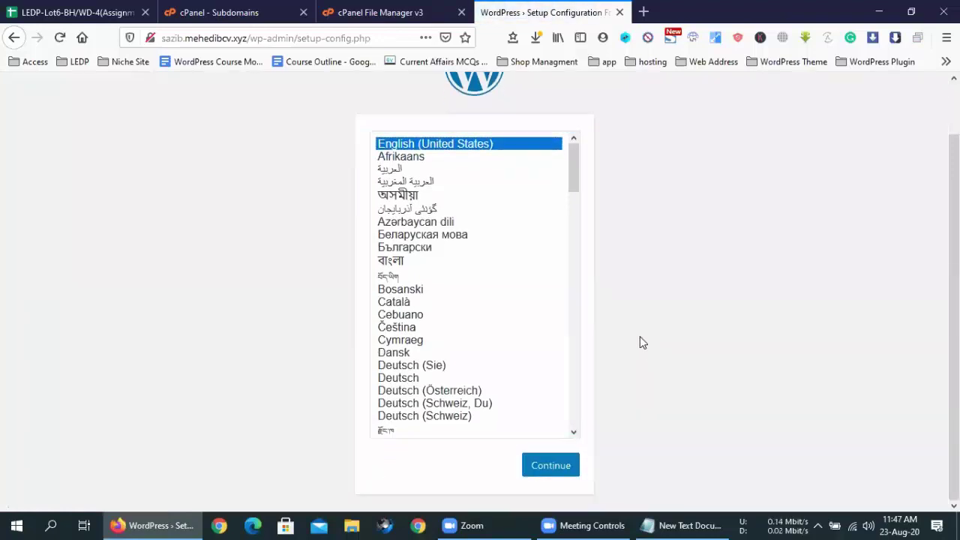
click(559, 465)
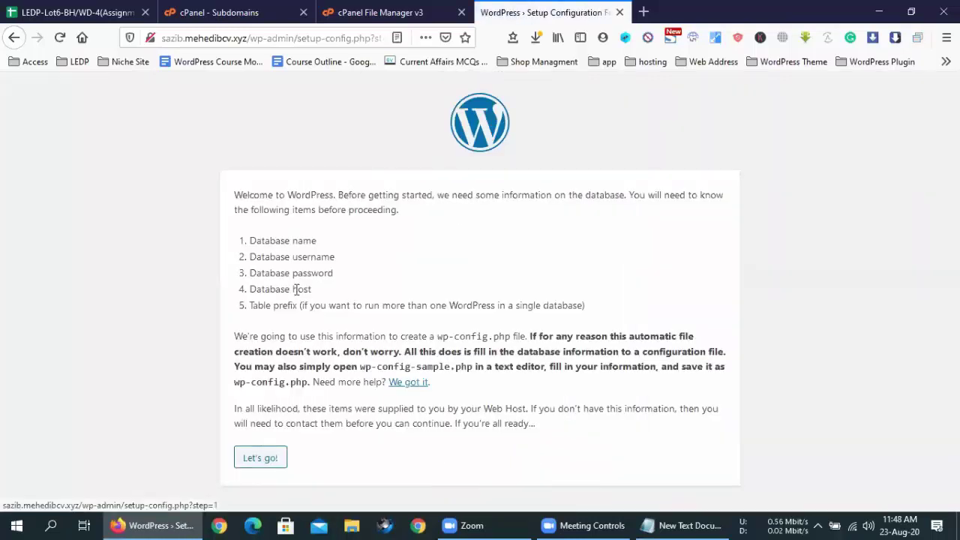
drag(343, 262, 301, 272)
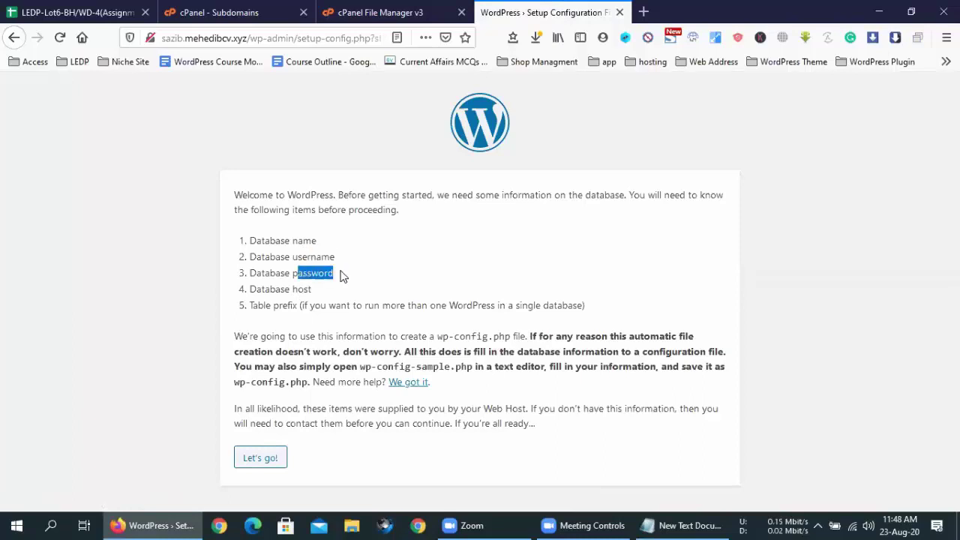
click(391, 12)
click(225, 12)
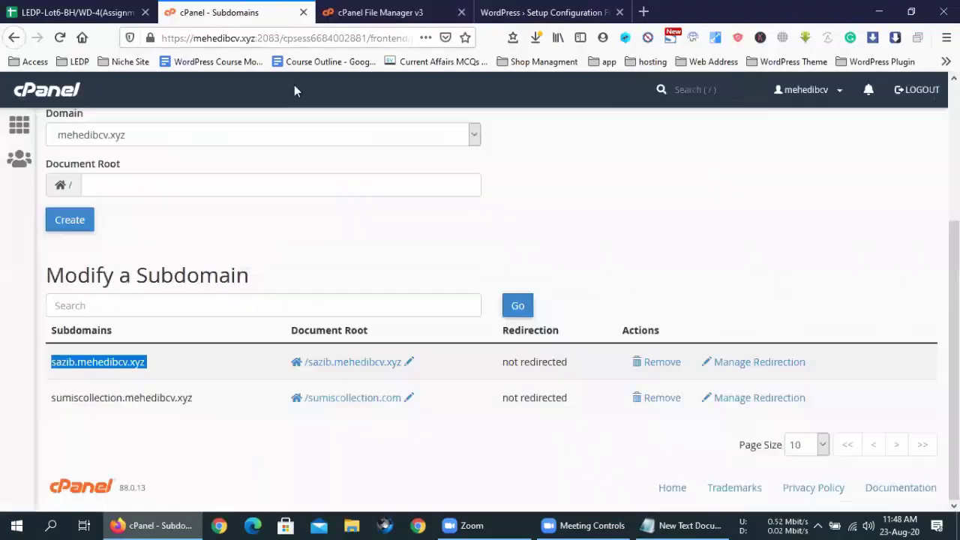
Go to cPanel Home and open MySQL Databases
click(53, 91)
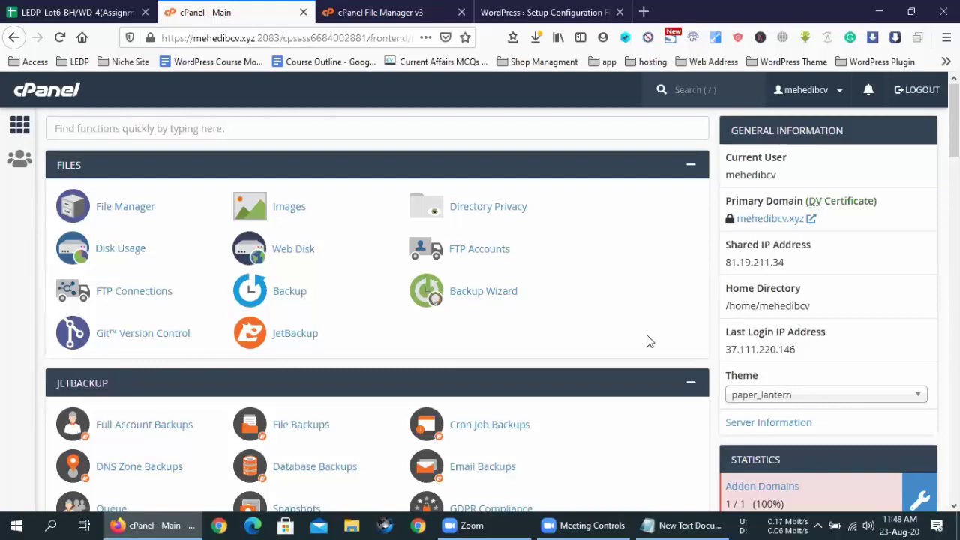
scroll(576, 409, down, 3)
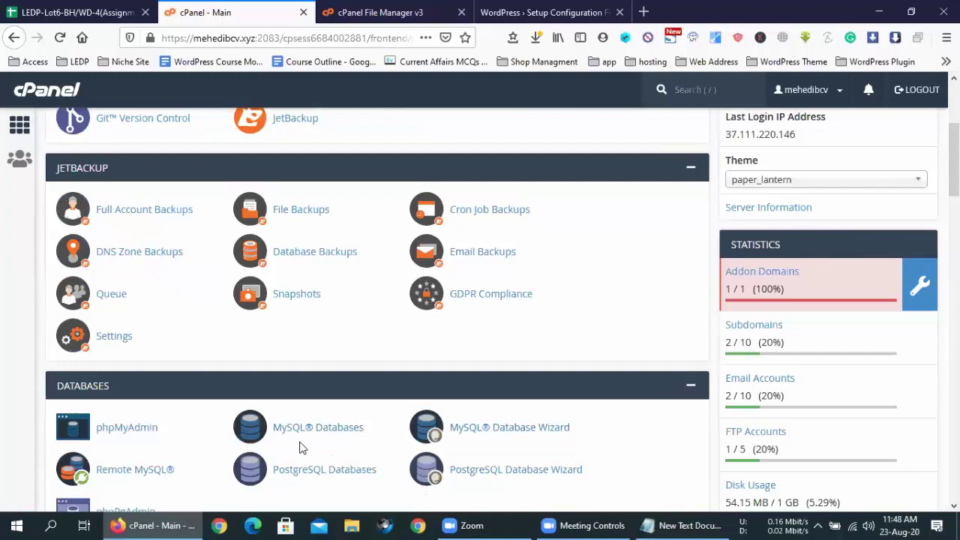
click(322, 433)
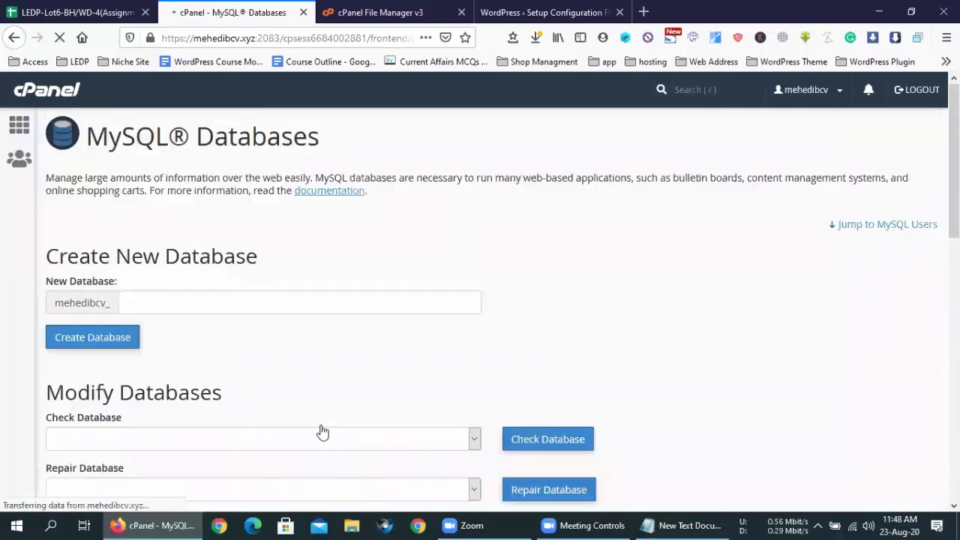
Review WordPress's database name requirement, then focus cPanel's New Database field
click(510, 12)
double_click(325, 243)
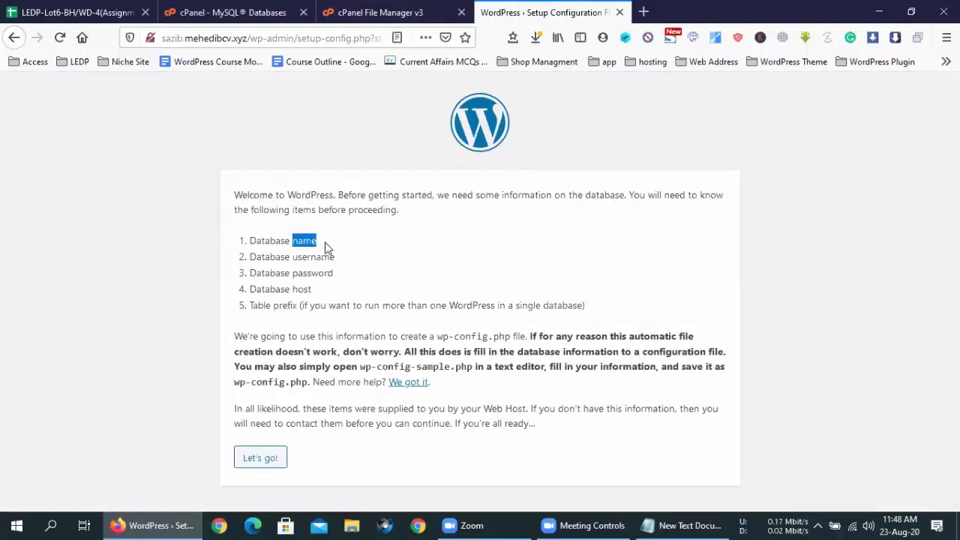
click(418, 249)
drag(256, 240, 354, 243)
click(353, 241)
key(ctrl+2)
click(284, 303)
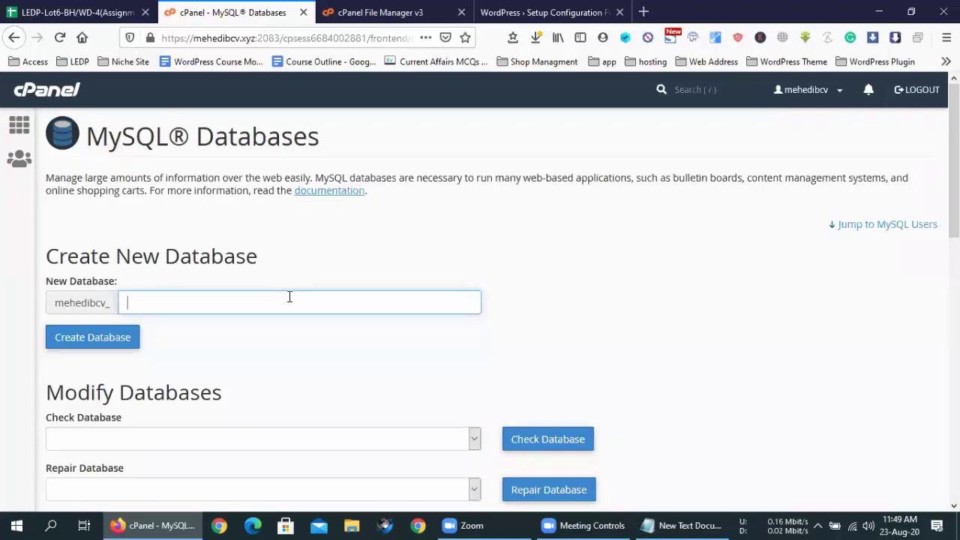
Create the database mehedibcv_sabik and copy its name from the success message
text(sabik)
click(64, 340)
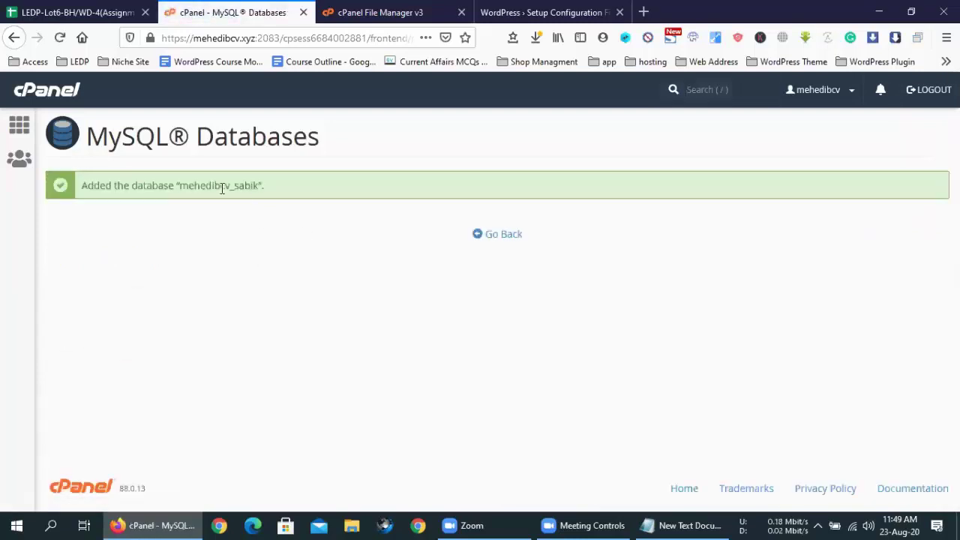
double_click(222, 190)
right_click(224, 191)
click(255, 200)
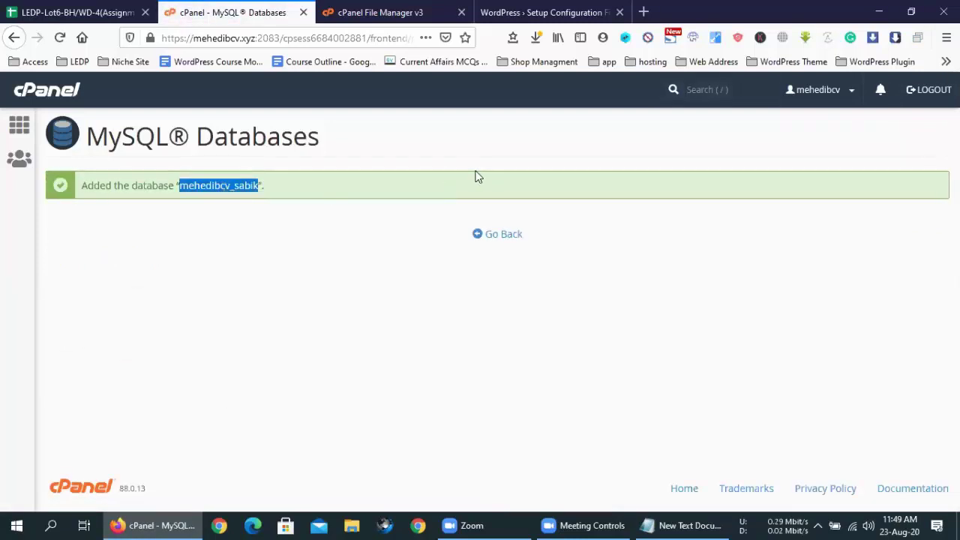
click(476, 175)
click(548, 9)
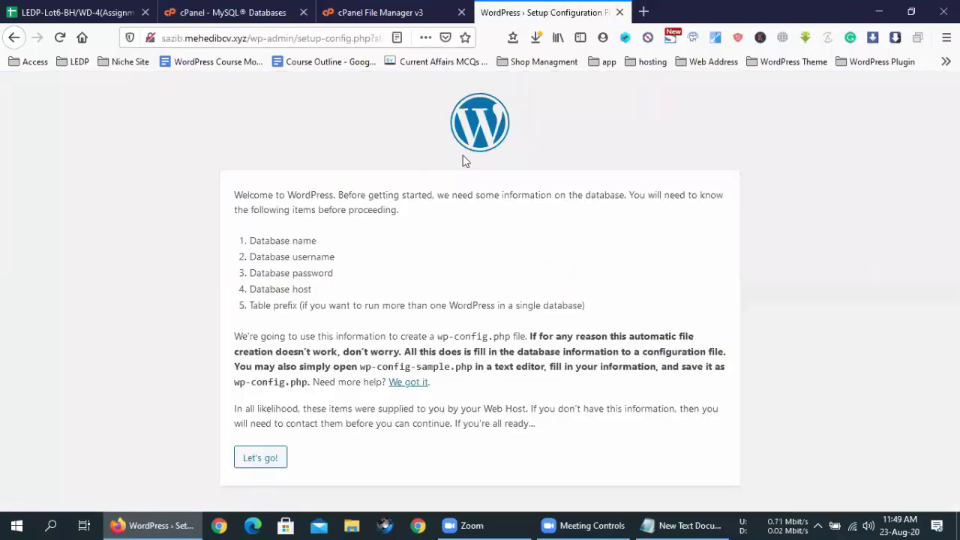
Review the listed database details and proceed to WordPress's database connection form
drag(335, 257, 270, 241)
drag(334, 274, 252, 240)
click(323, 299)
click(257, 463)
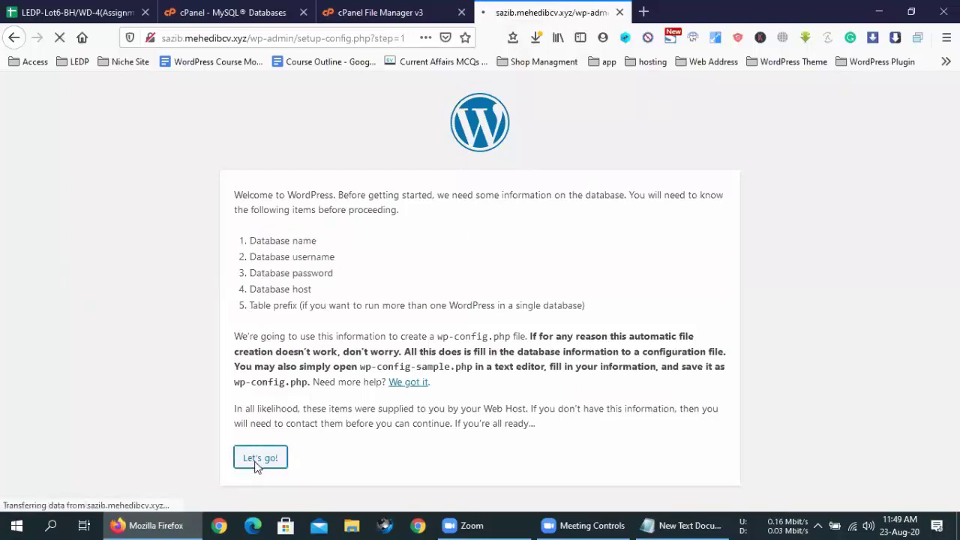
Fill Database Name with mehedibcv_sabik, then return to cPanel's MySQL Databases page
double_click(427, 230)
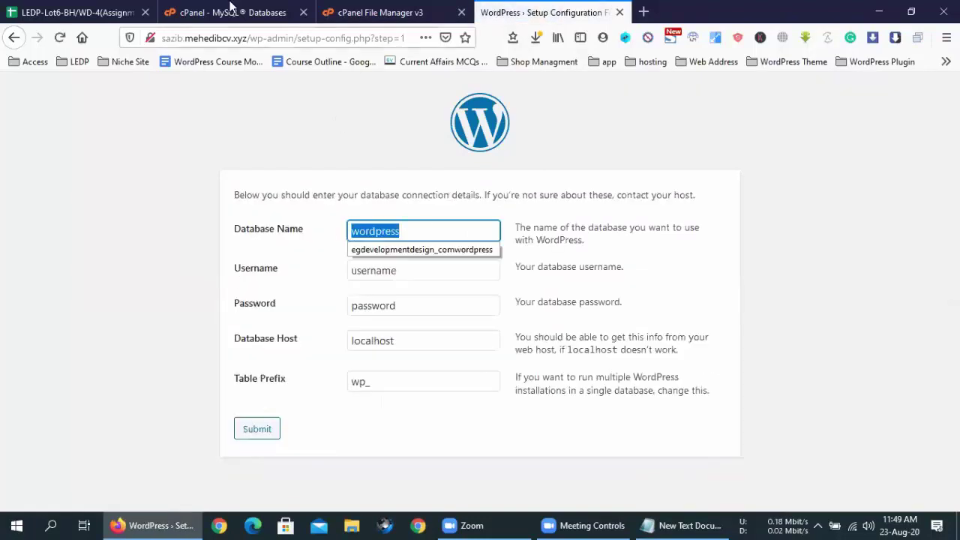
click(232, 11)
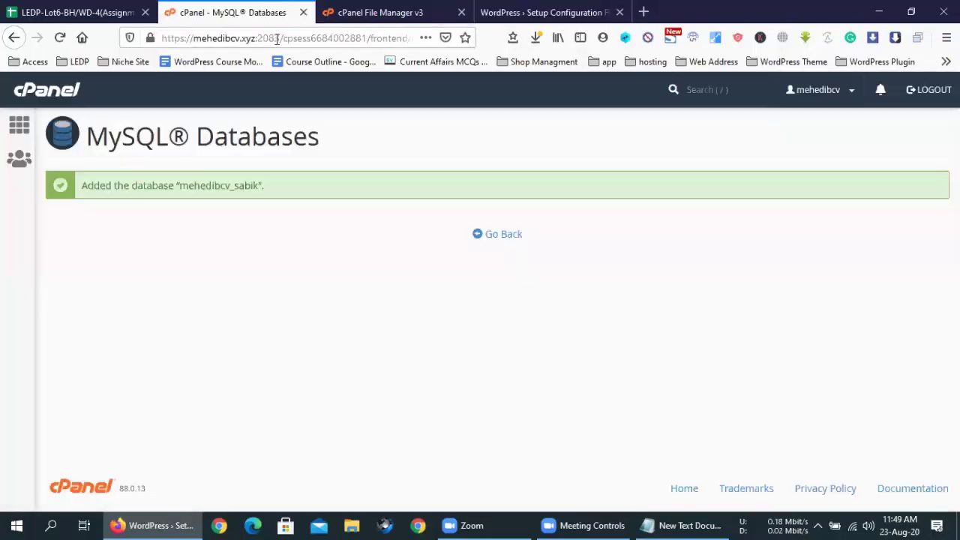
double_click(227, 181)
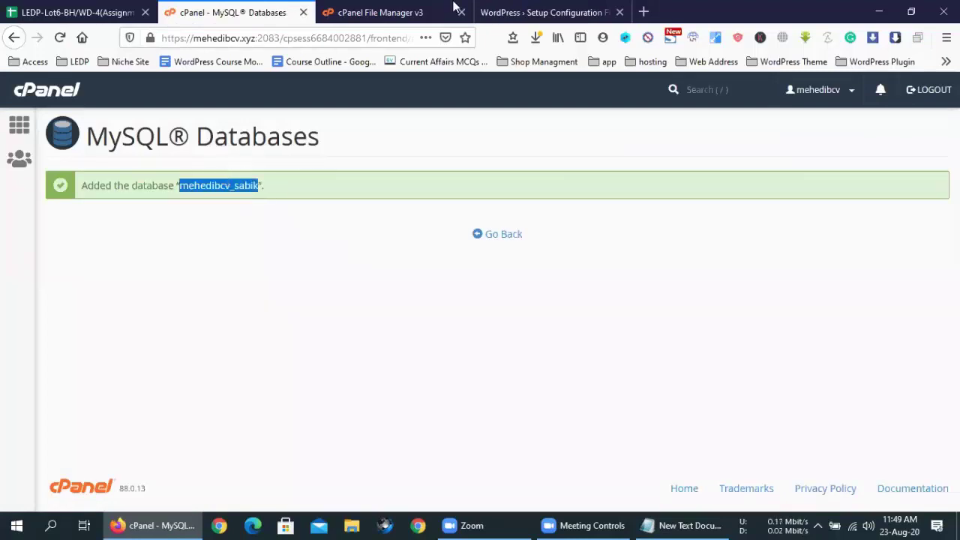
click(504, 10)
key(ctrl+v)
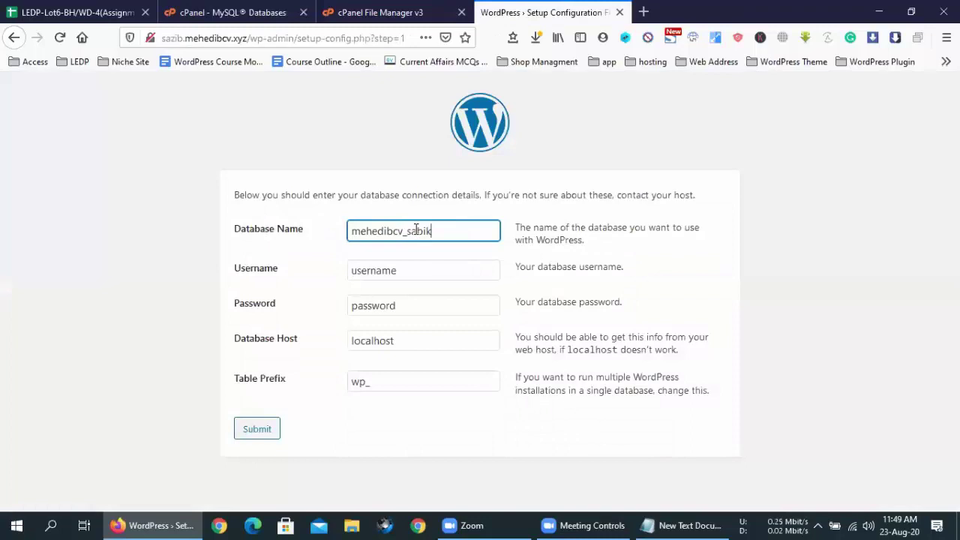
click(252, 9)
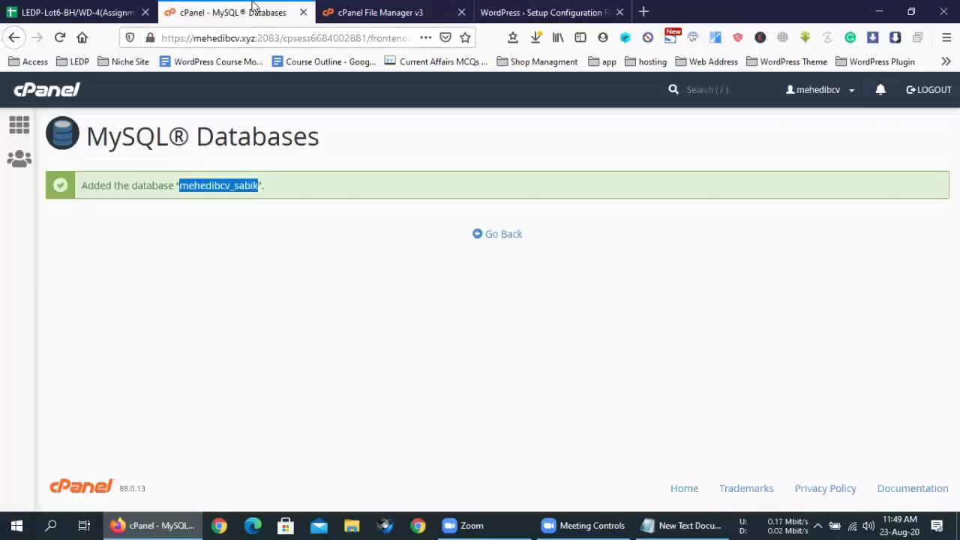
click(394, 195)
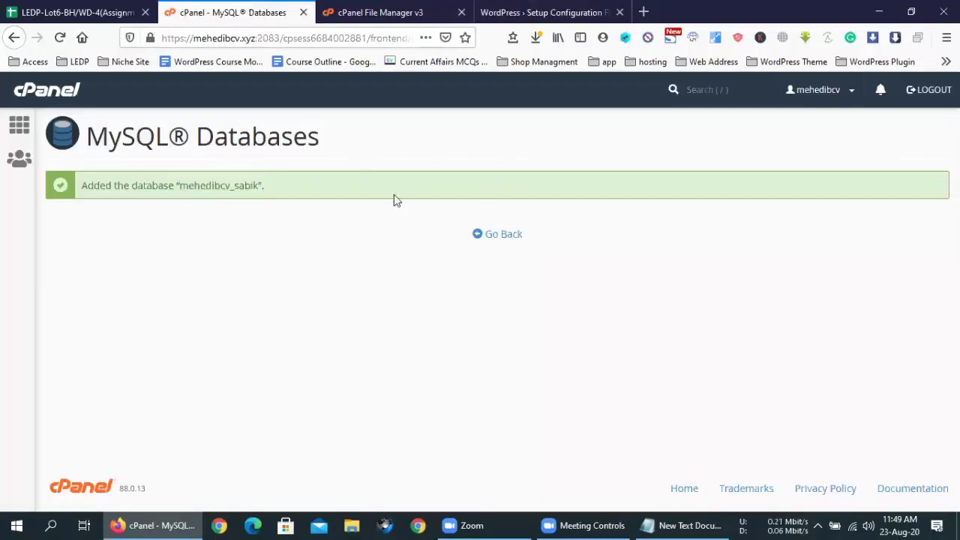
click(504, 235)
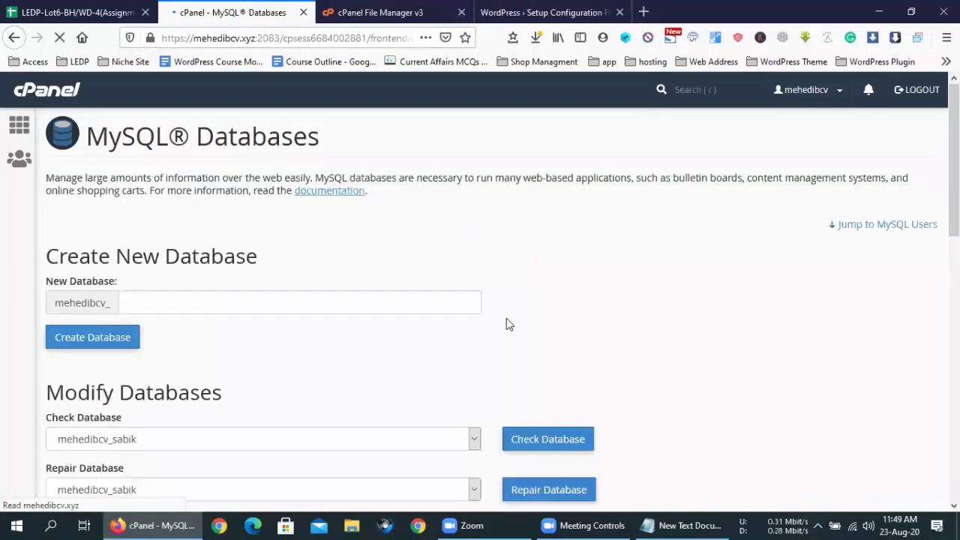
Enter a username for the new MySQL user under Add New User
scroll(439, 328, down, 4)
scroll(439, 328, down, 6)
scroll(420, 323, up, 2)
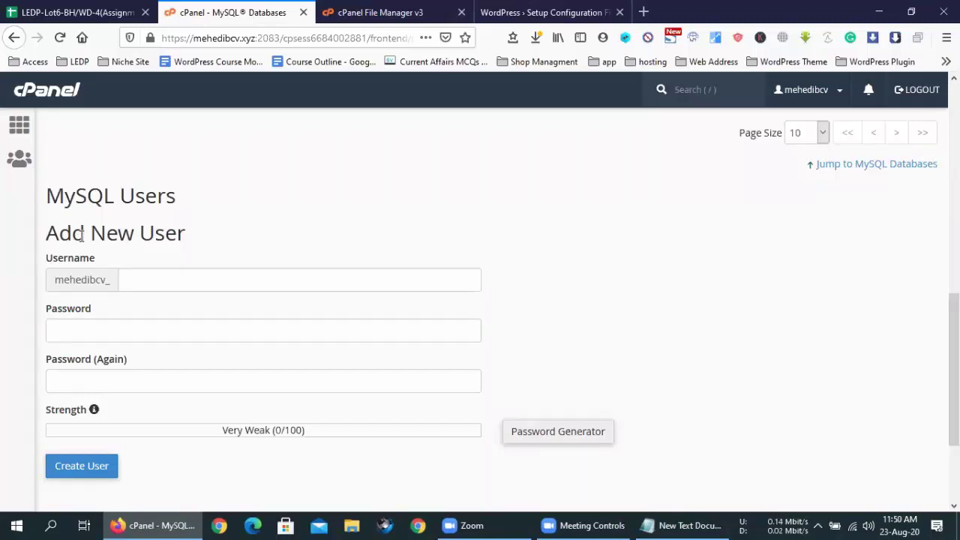
drag(48, 215, 187, 203)
click(188, 205)
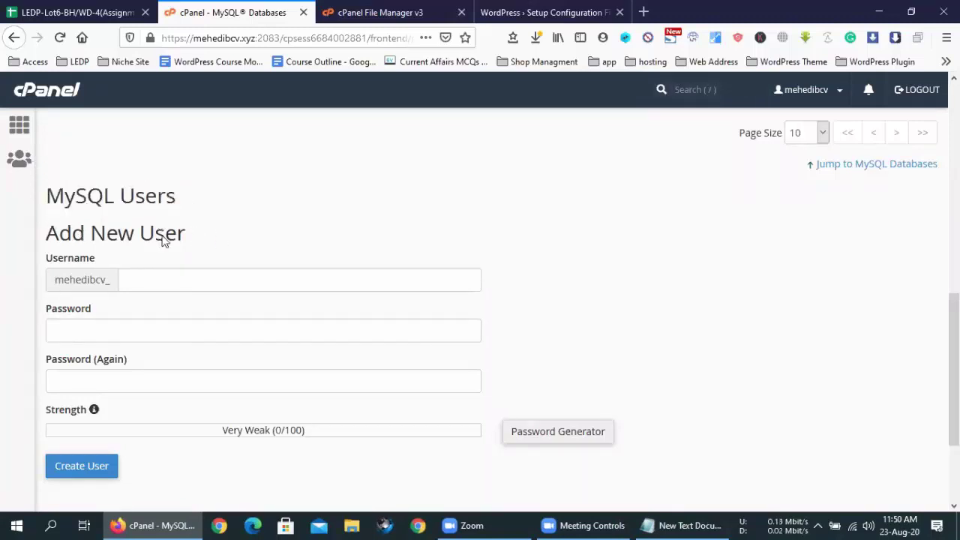
click(186, 272)
text(sa)
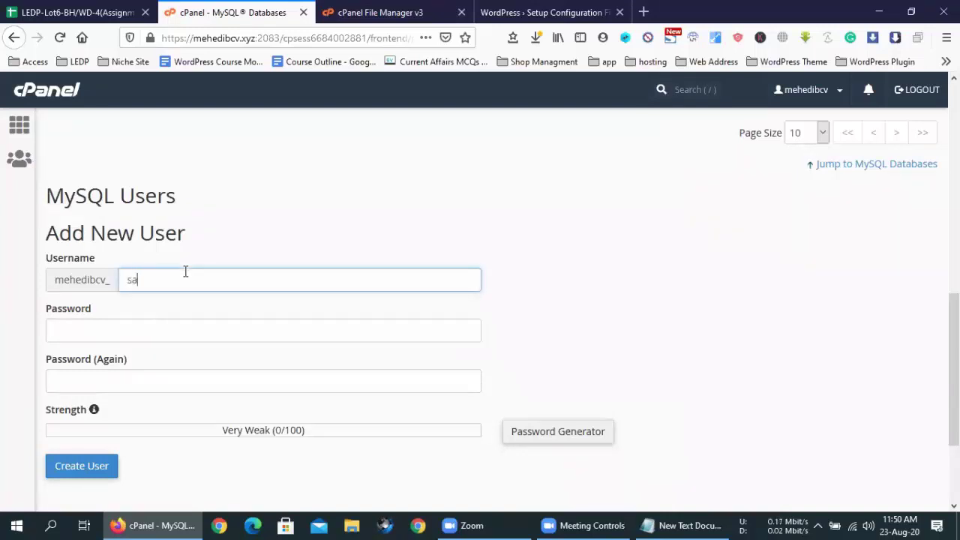
text(jib)
click(283, 250)
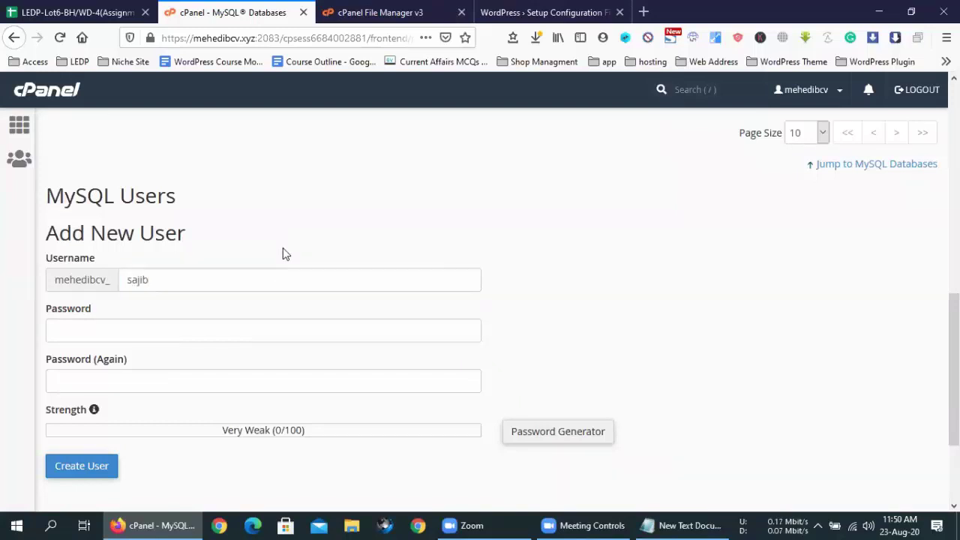
Paste the strong password into both password fields, create the user, and select its name
click(206, 321)
key(ctrl+v)
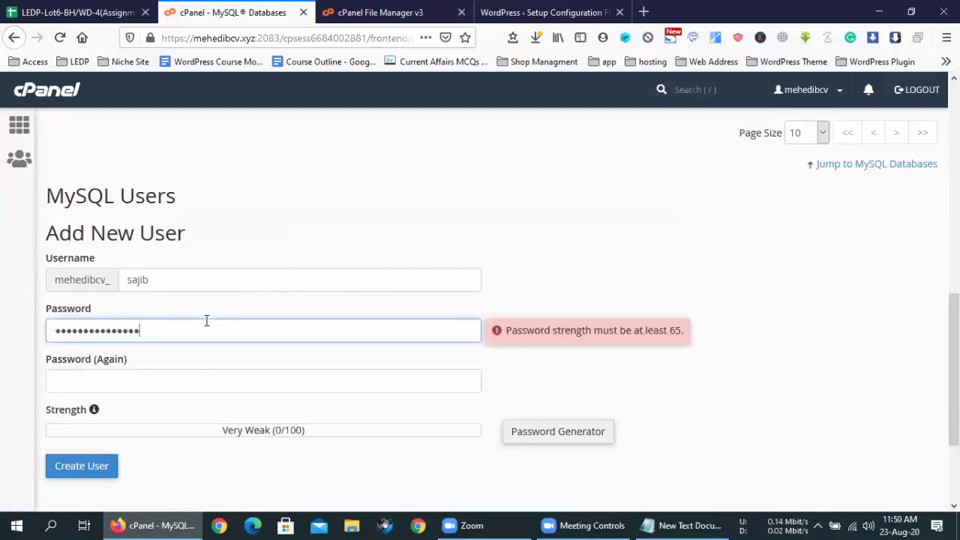
click(201, 375)
key(ctrl+v)
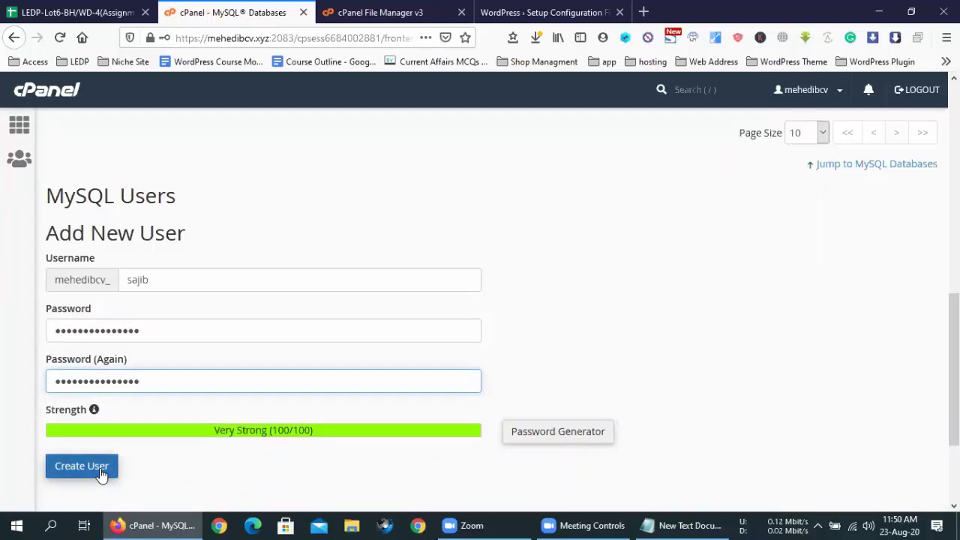
click(86, 466)
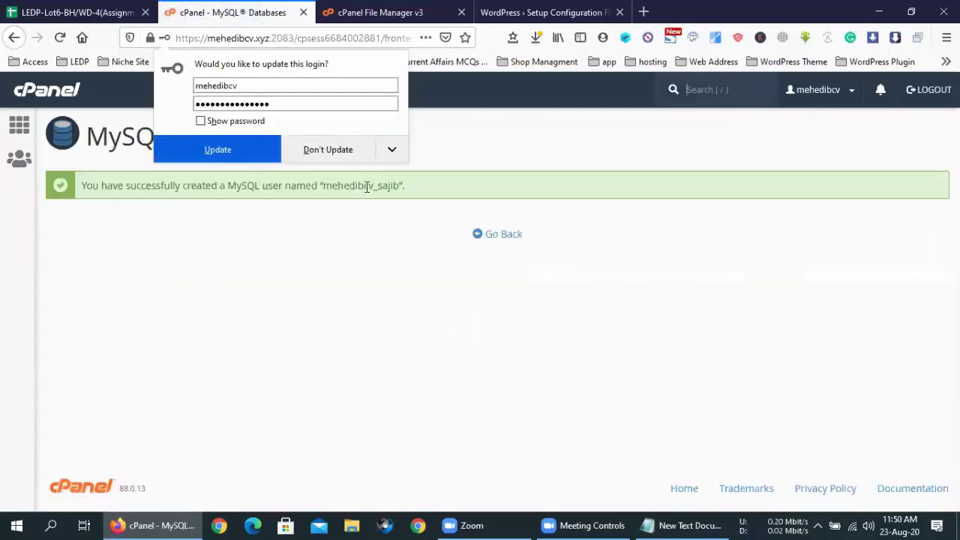
double_click(368, 187)
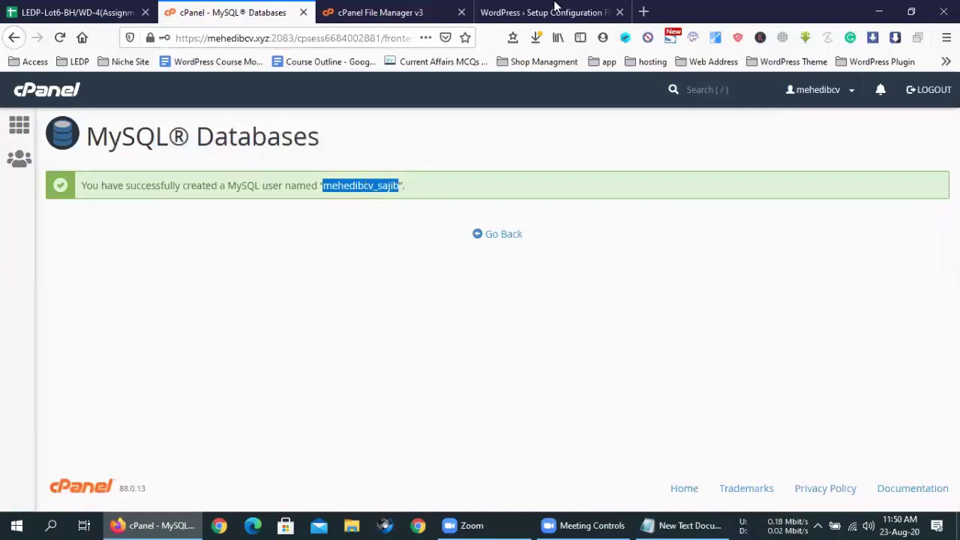
Paste the copied name into the WordPress form's Username and Password fields
click(555, 8)
double_click(413, 272)
key(ctrl+v)
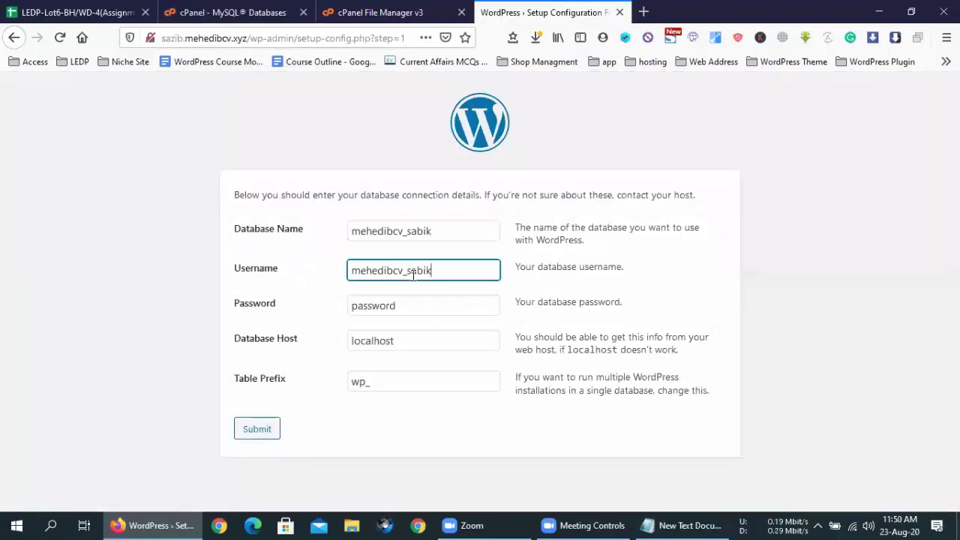
click(404, 314)
double_click(404, 313)
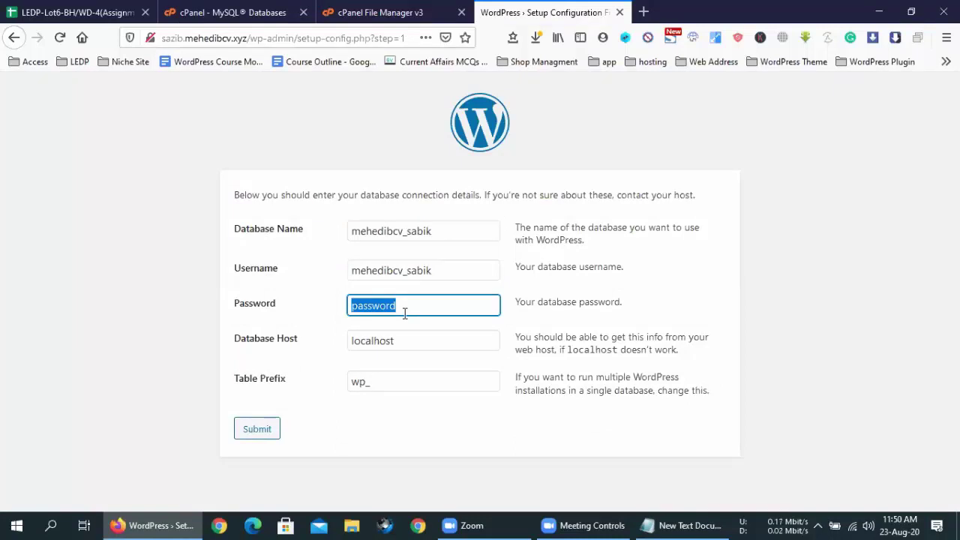
key(ctrl+v)
drag(450, 305, 340, 303)
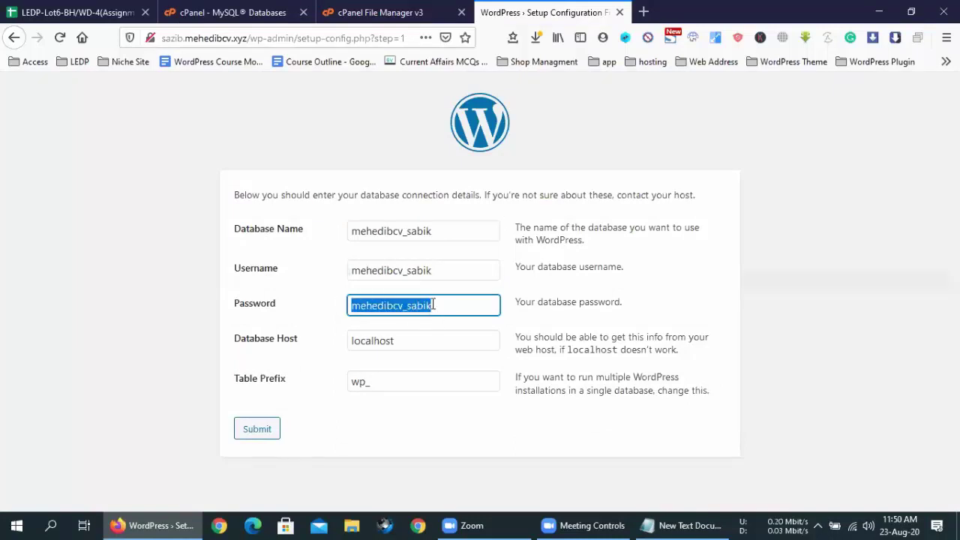
Return to cPanel's main MySQL Databases page from the success message
key(ctrl+shift+Tab)
key(ctrl+shift+Tab)
click(321, 280)
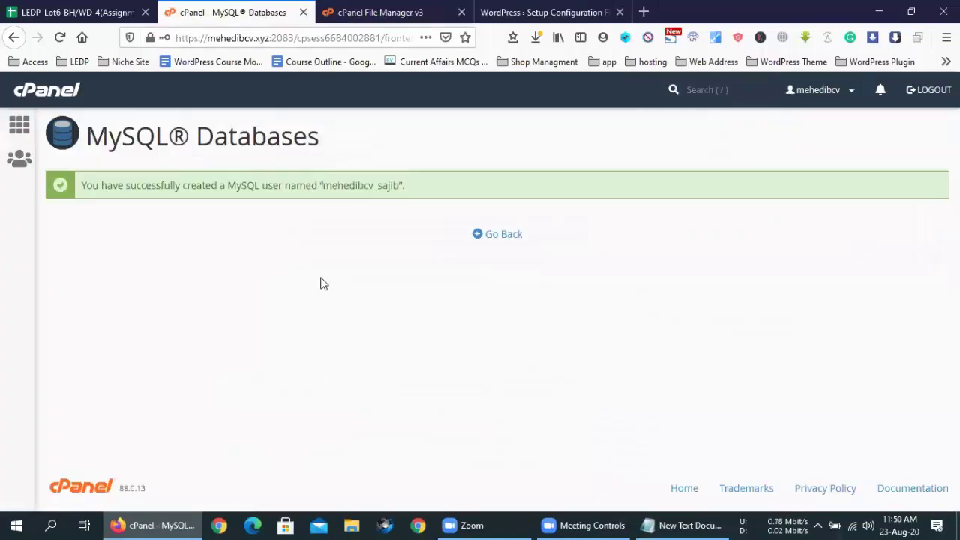
click(492, 236)
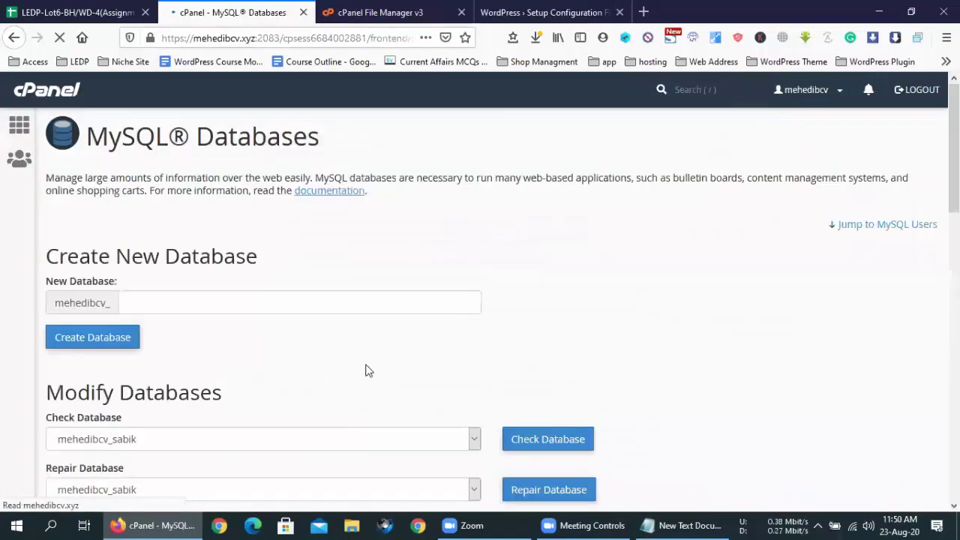
Fill the password and its confirmation with the saved password
click(278, 240)
key(ctrl+v)
click(298, 294)
key(ctrl+v)
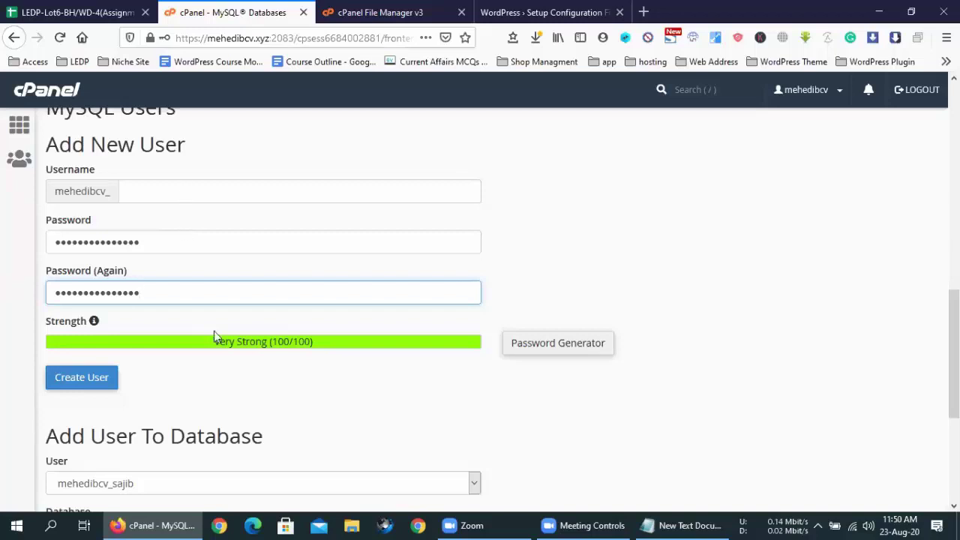
Copy the new database user's name and paste it into WordPress's Username field
scroll(213, 331, down, 3)
double_click(146, 436)
key(ctrl+c)
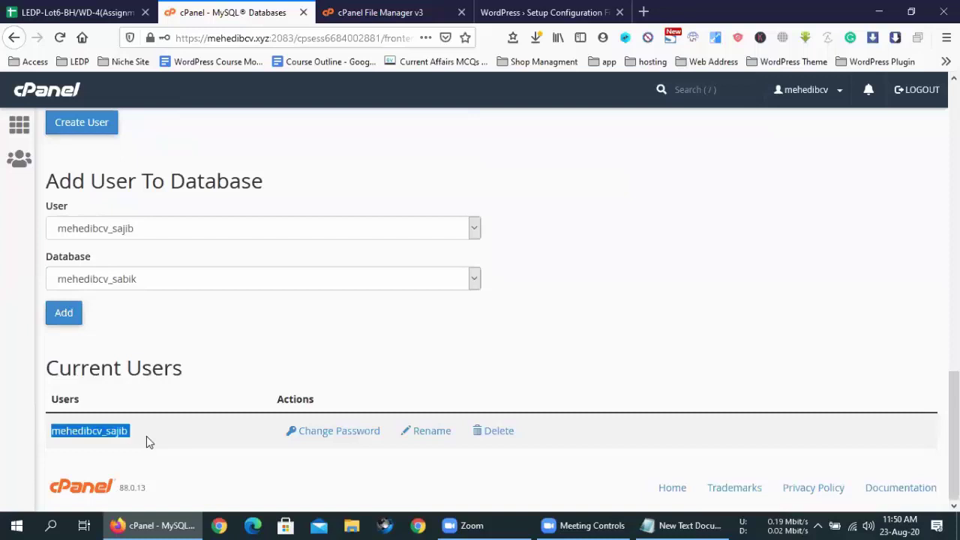
click(574, 9)
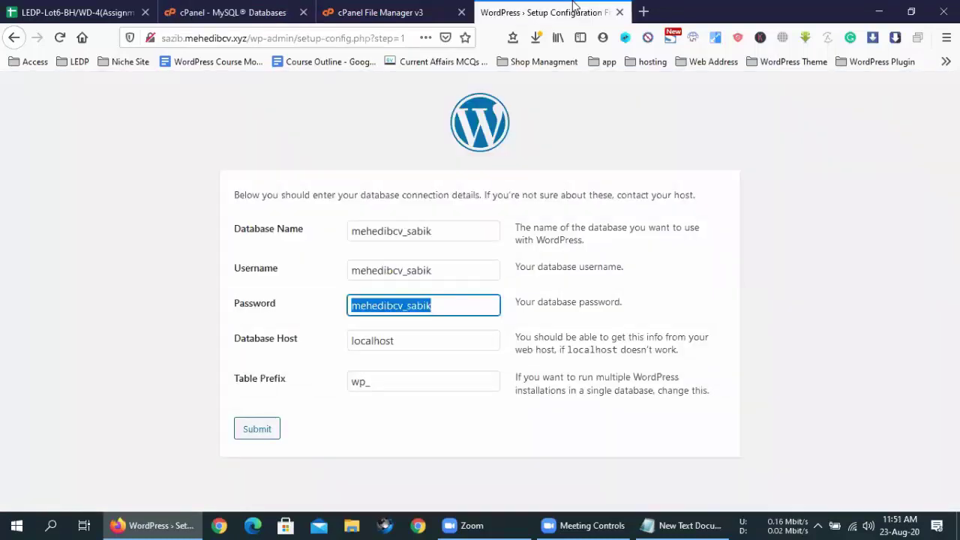
click(354, 150)
click(233, 12)
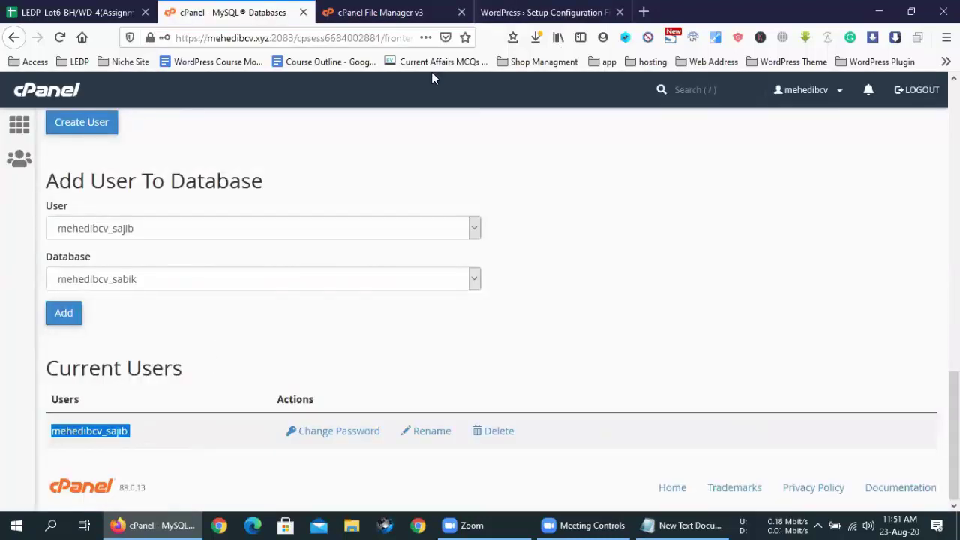
click(546, 10)
click(467, 268)
key(ctrl+a)
key(ctrl+v)
click(527, 136)
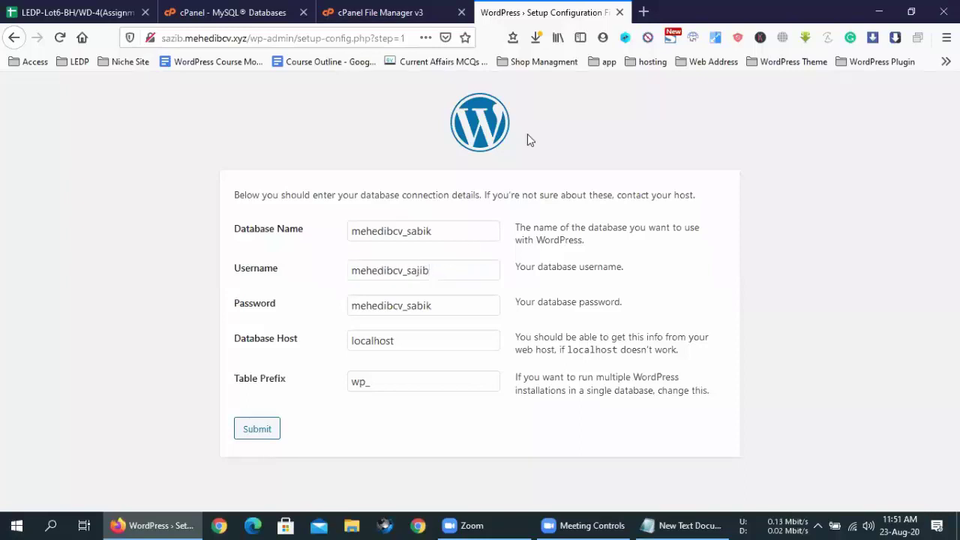
Back in cPanel, scroll to Current Databases showing mehedibcv_sabik at 0 bytes
click(245, 9)
click(214, 392)
scroll(215, 394, up, 10)
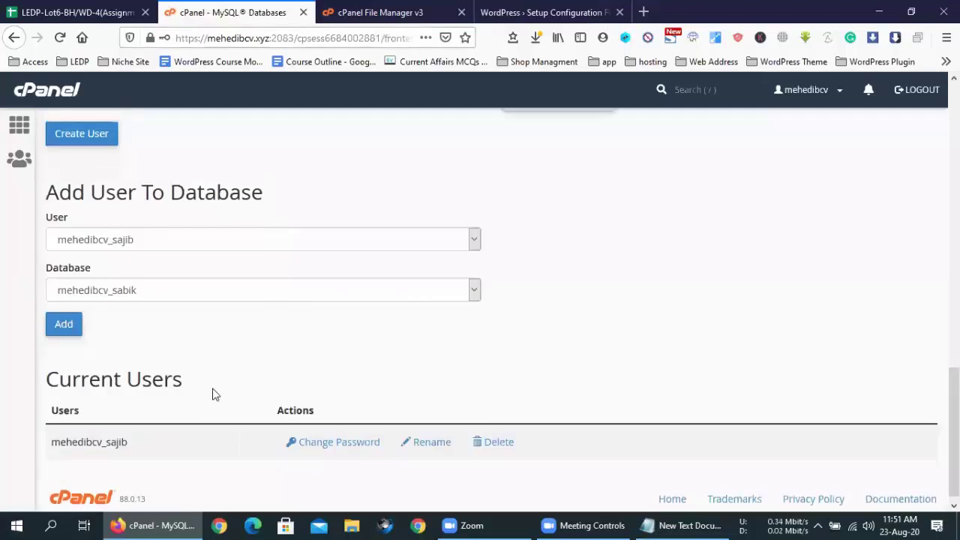
scroll(214, 393, up, 2)
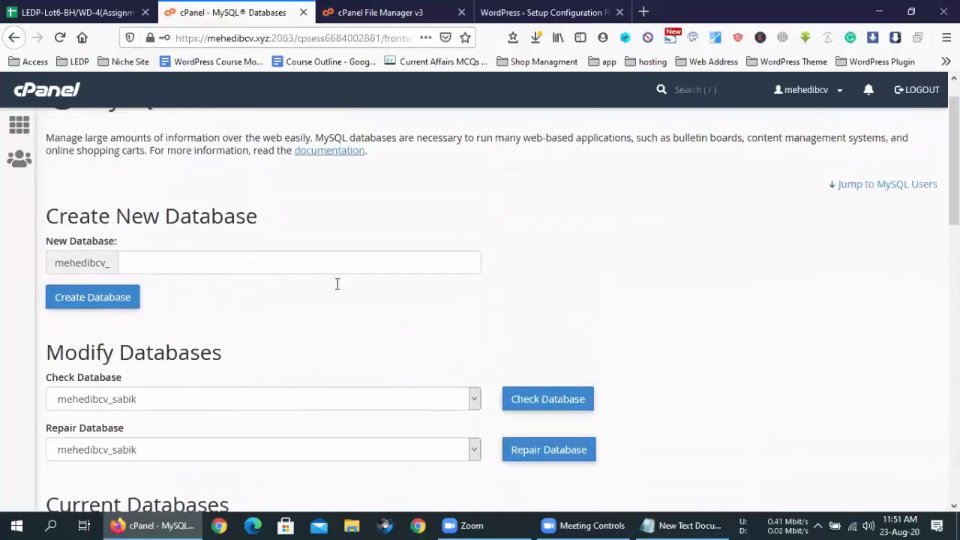
scroll(276, 354, down, 6)
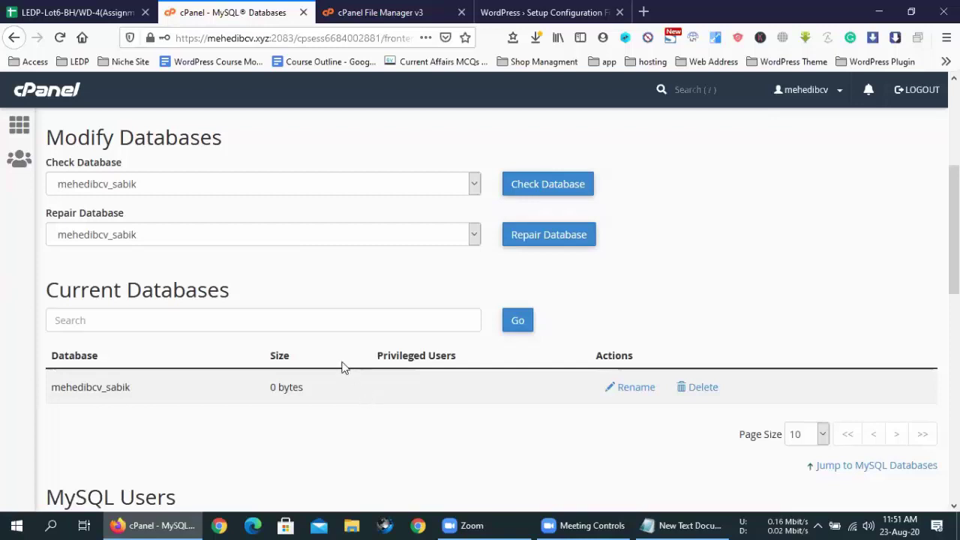
scroll(342, 367, down, 7)
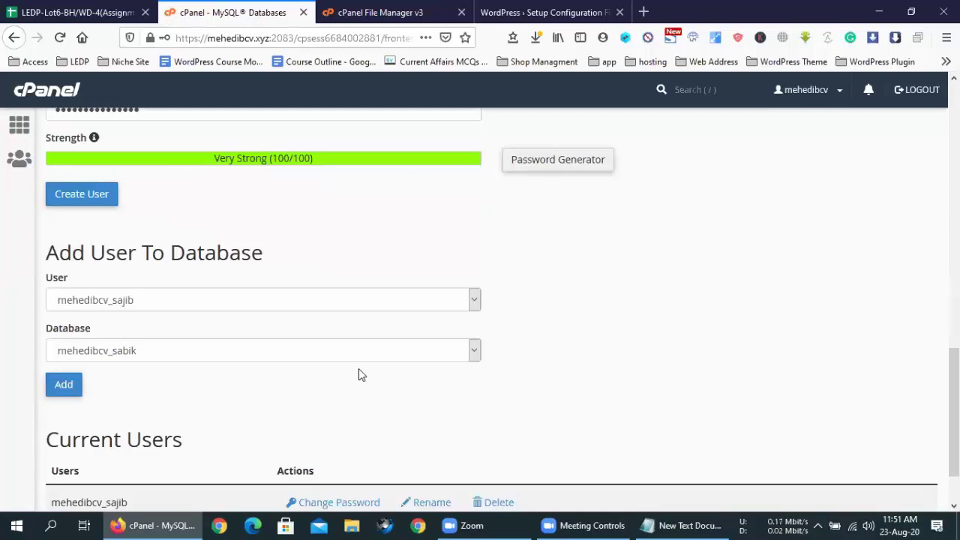
click(541, 12)
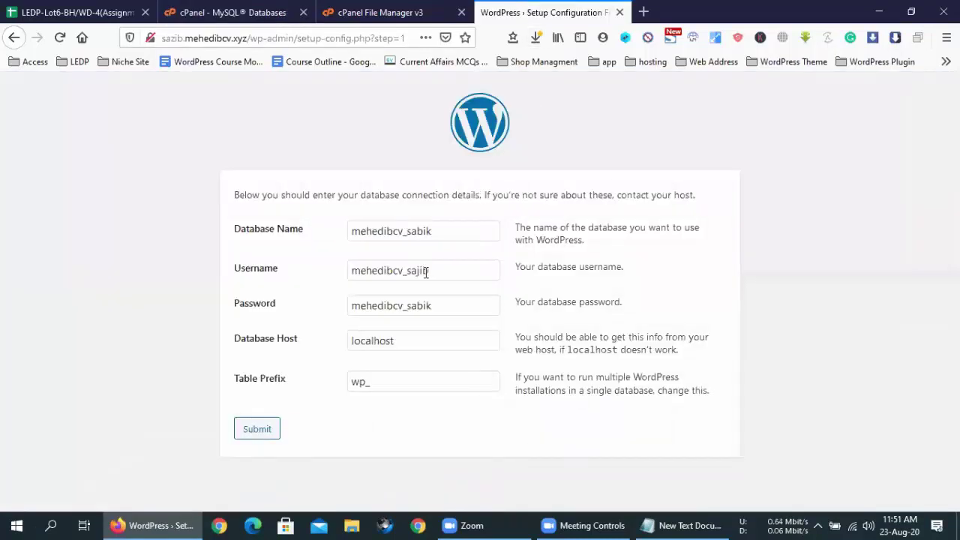
click(439, 232)
click(437, 270)
click(436, 301)
click(441, 234)
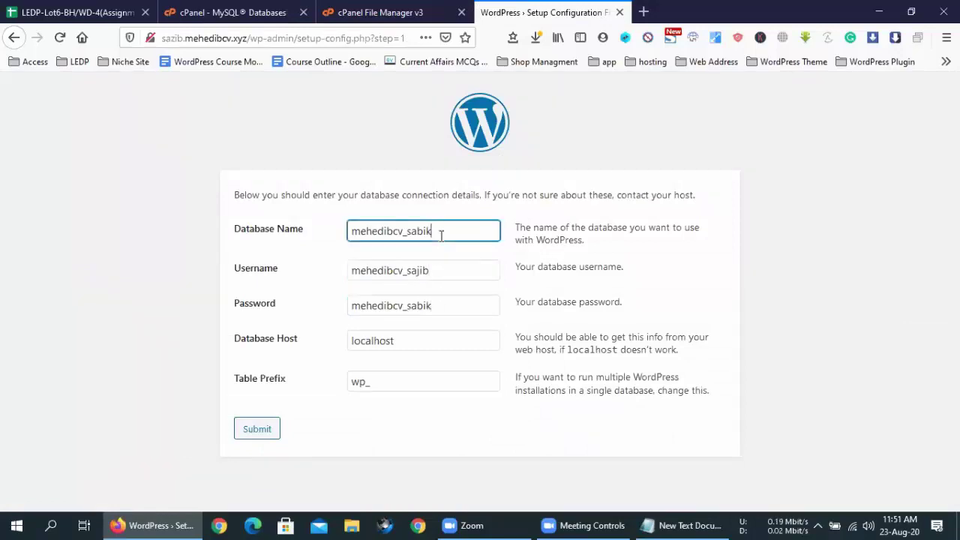
click(429, 269)
double_click(428, 269)
double_click(430, 233)
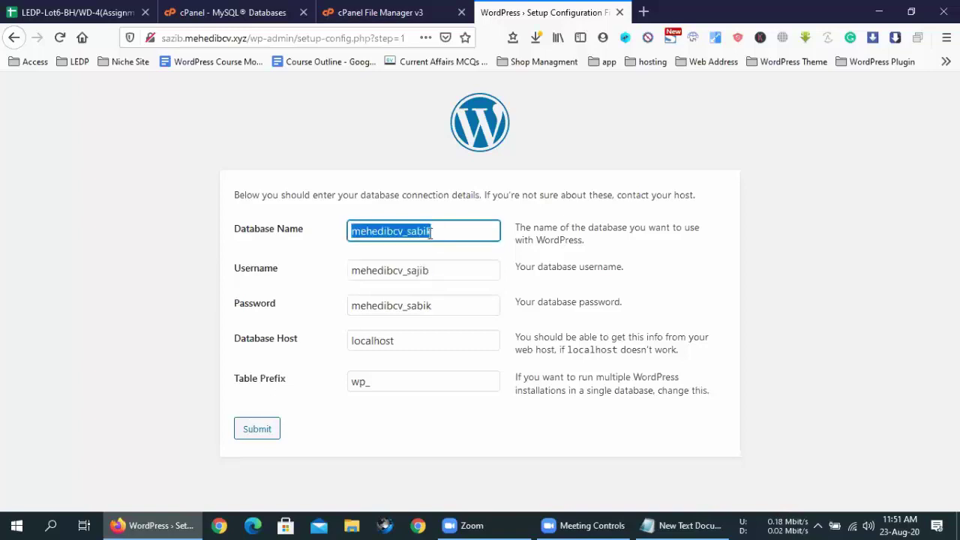
click(430, 233)
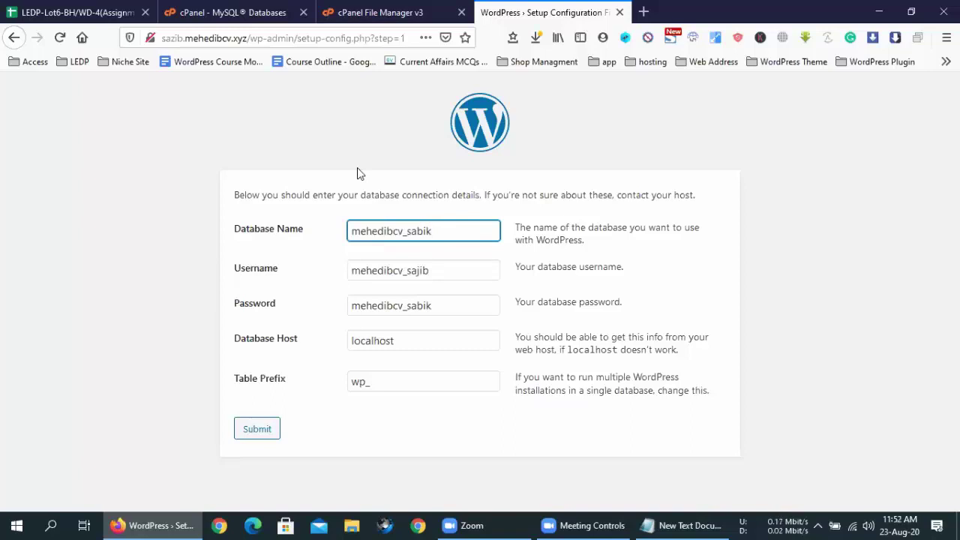
click(225, 12)
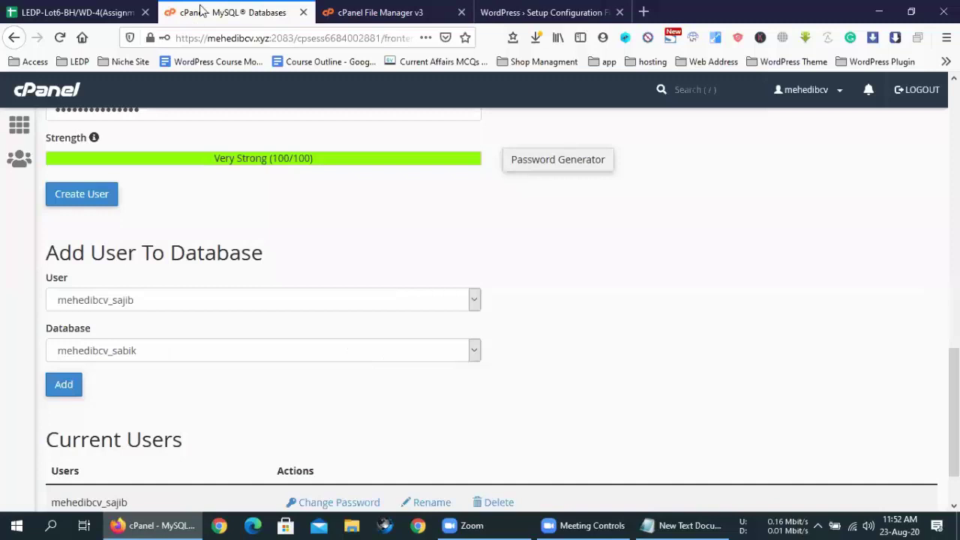
Add user mehedibcv_sajib to database mehedibcv_sabik under Add User To Database
drag(48, 245, 290, 250)
click(289, 249)
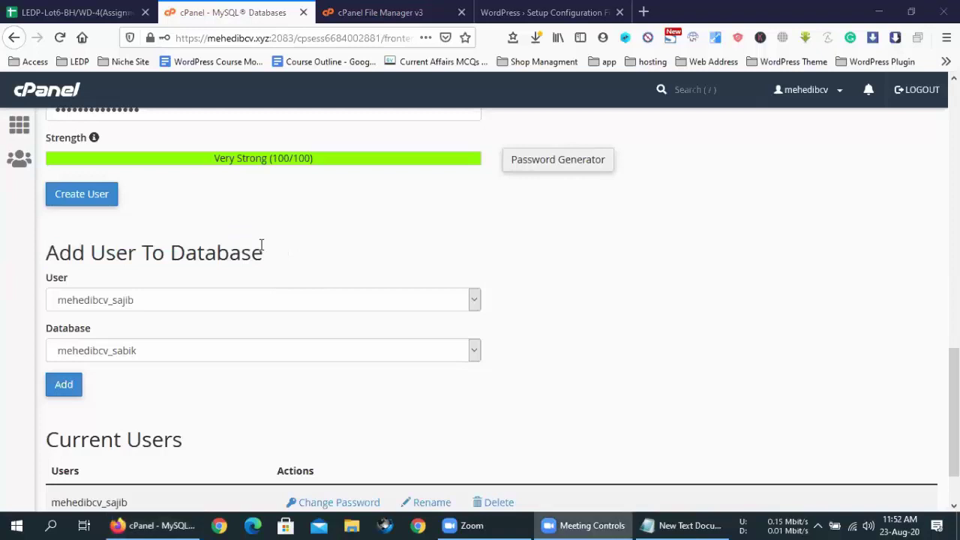
click(133, 302)
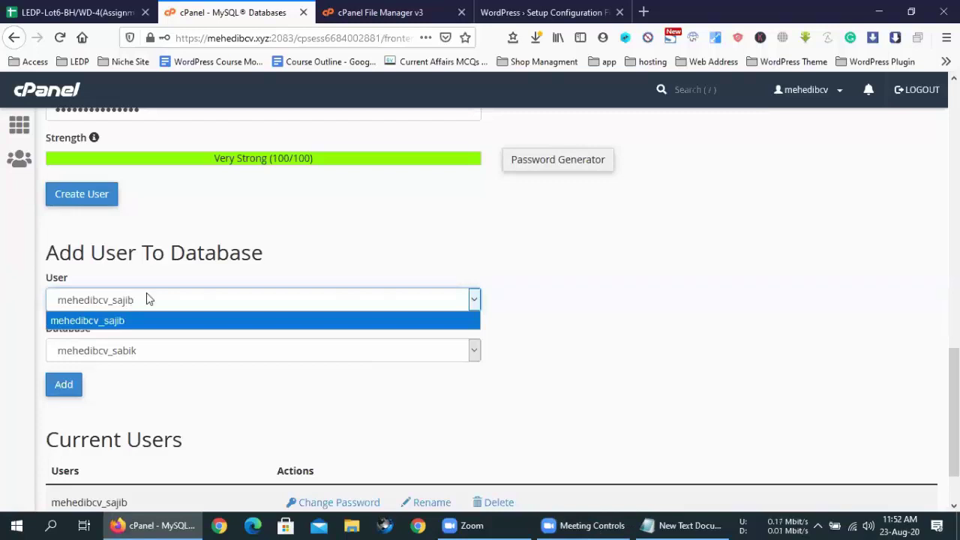
click(172, 247)
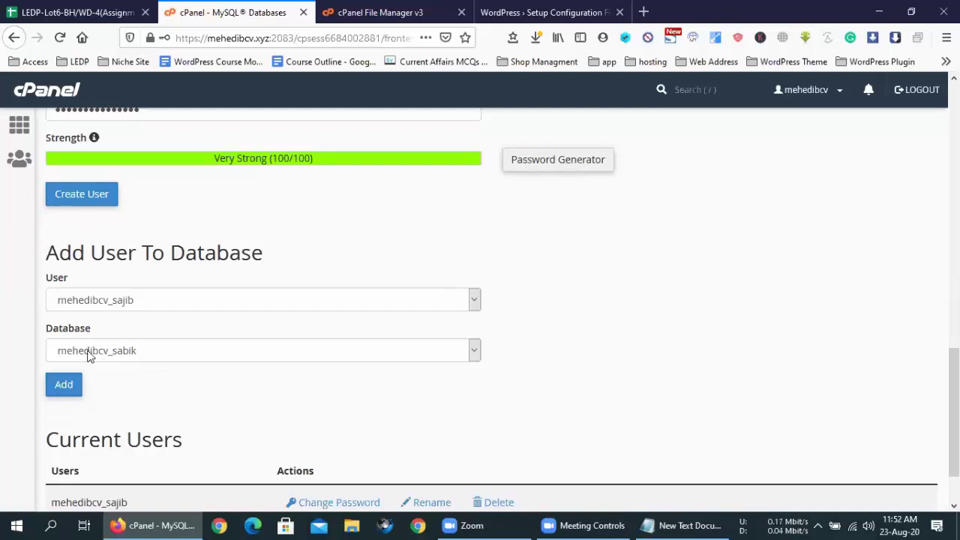
click(70, 331)
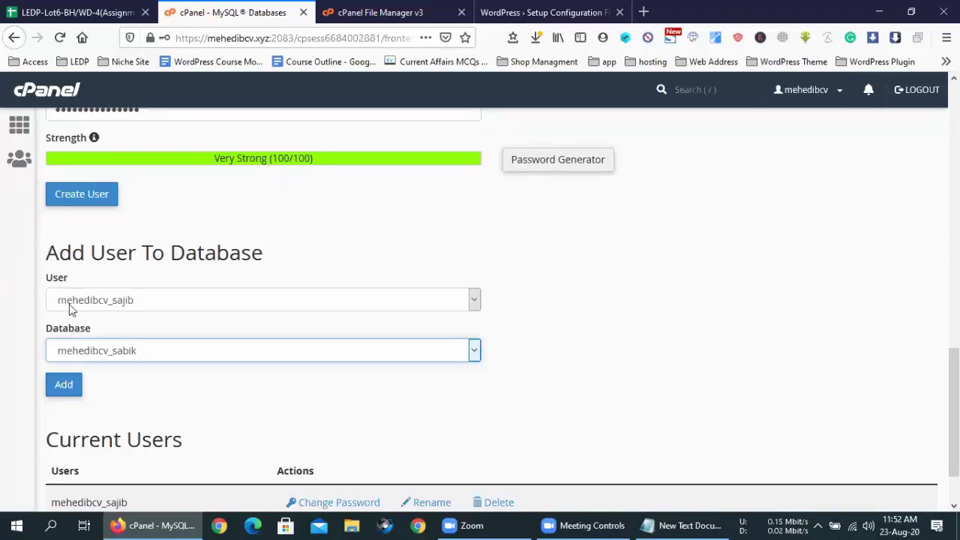
click(64, 390)
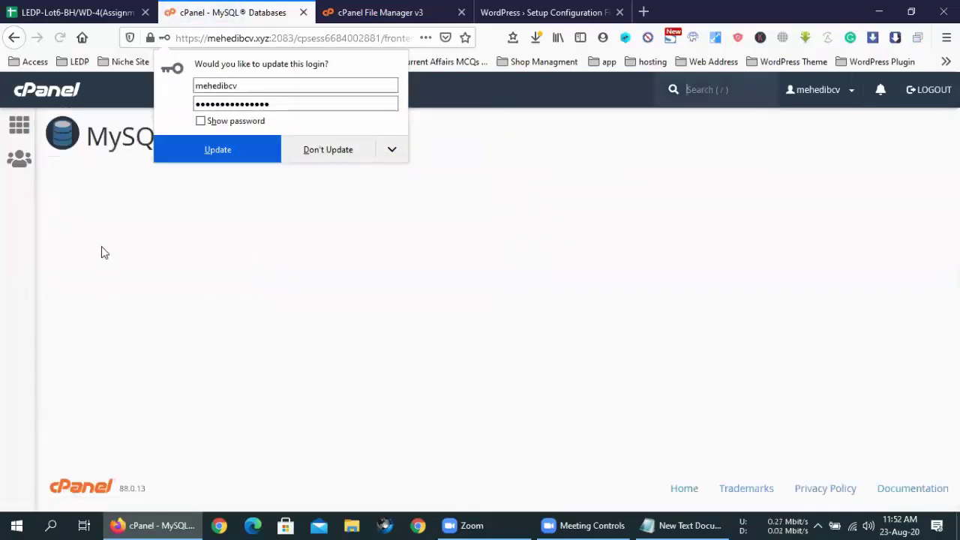
Grant the user ALL PRIVILEGES on the database and save the changes
click(172, 286)
click(55, 261)
scroll(382, 435, down, 3)
click(101, 405)
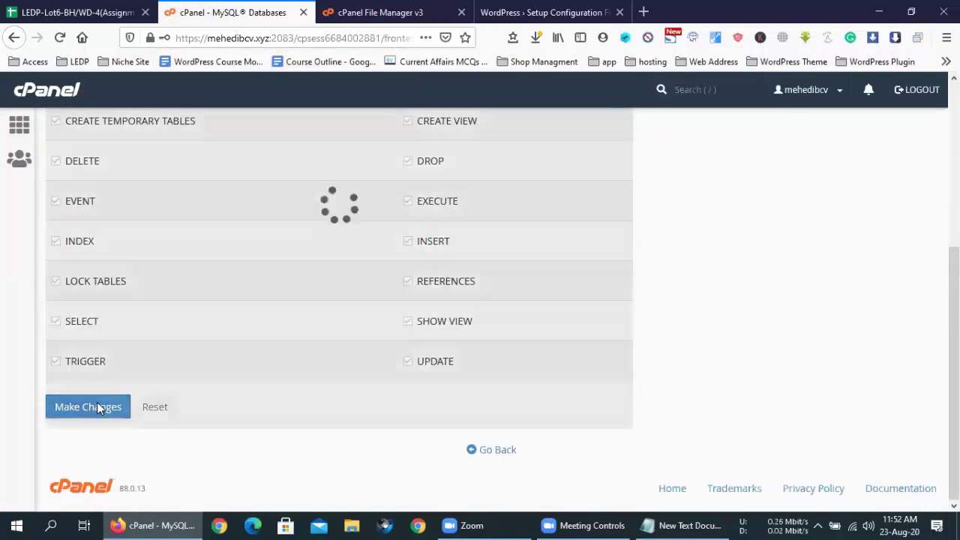
click(493, 10)
Submit the database connection details and start the WordPress installation
click(262, 429)
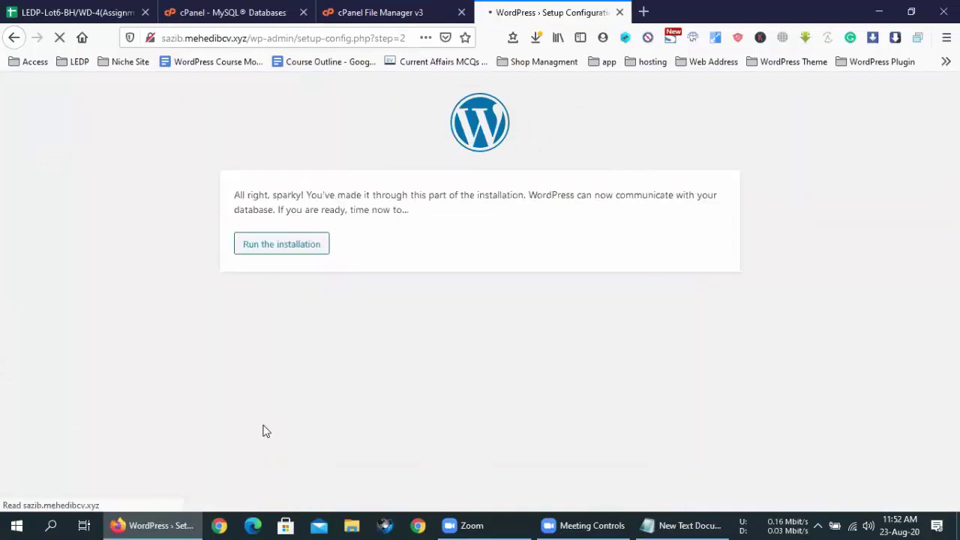
click(267, 248)
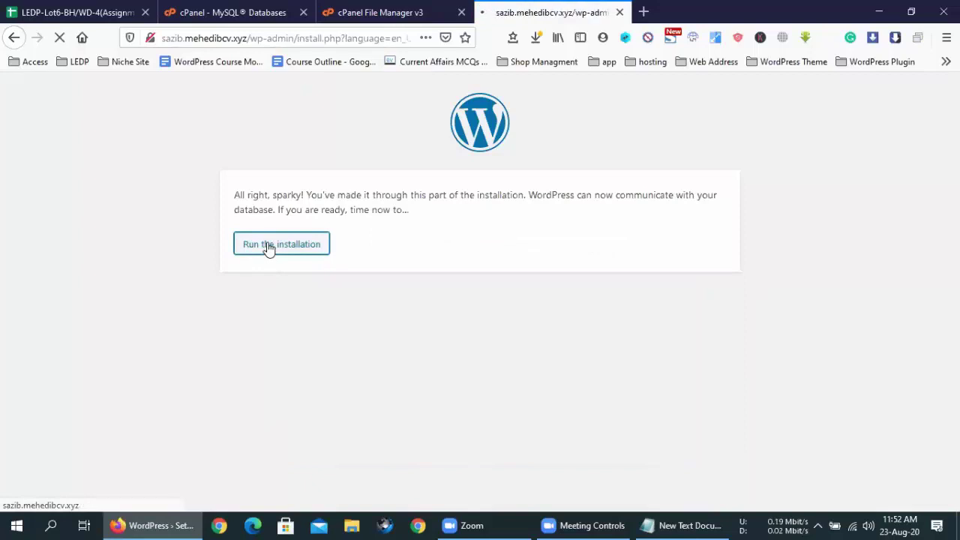
scroll(358, 337, down, 2)
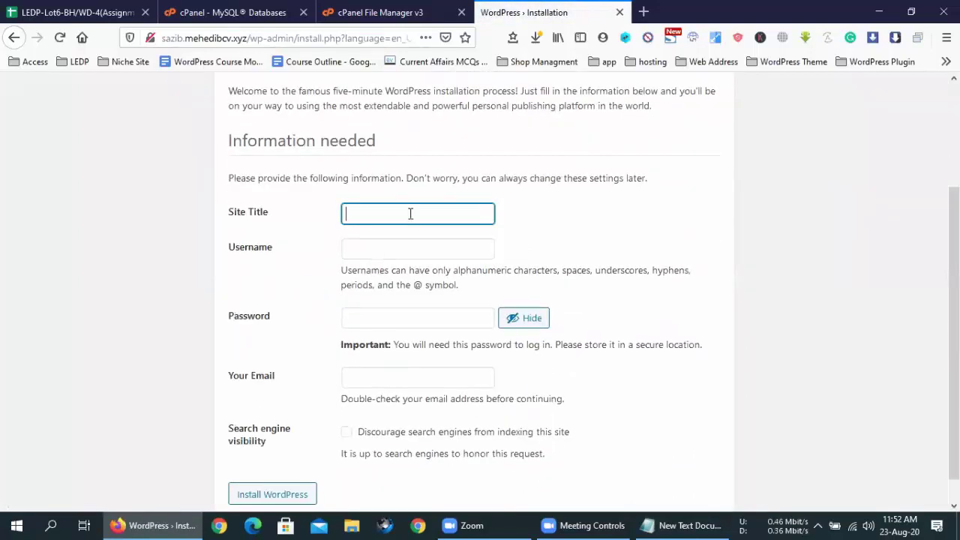
Enter 'sazib' as the site title and type a first admin username
click(409, 214)
text(sazib)
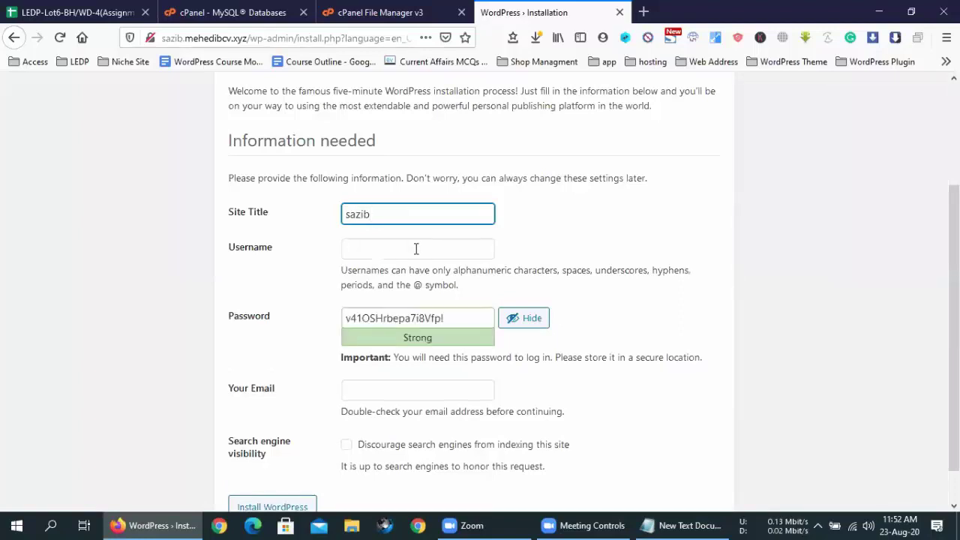
click(417, 248)
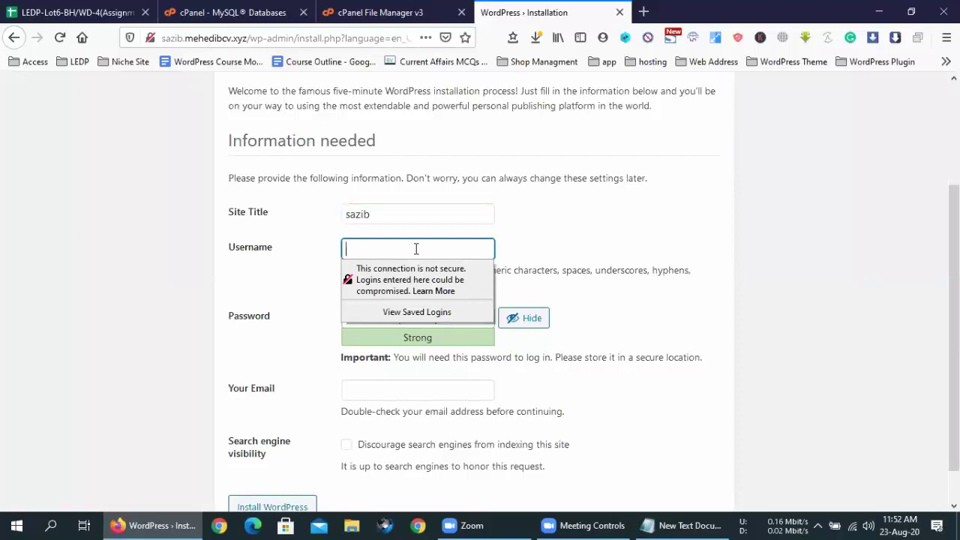
text(sazibpassword)
Replace the site title with 'ledp'
double_click(417, 249)
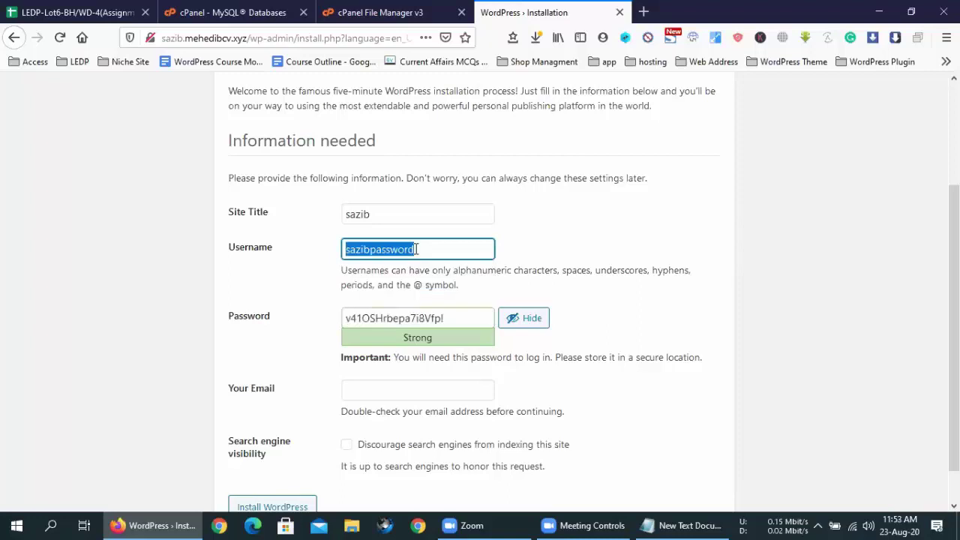
double_click(458, 209)
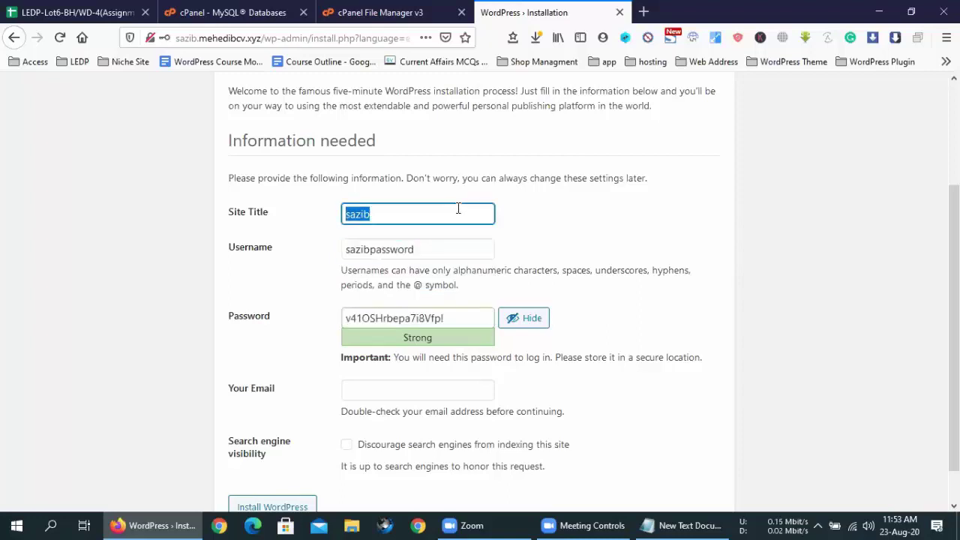
text(ledp)
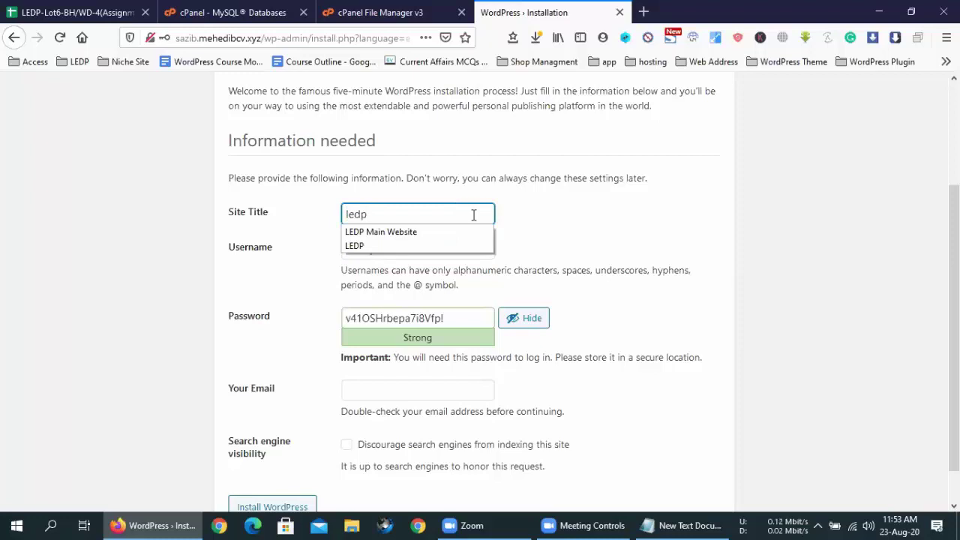
click(582, 198)
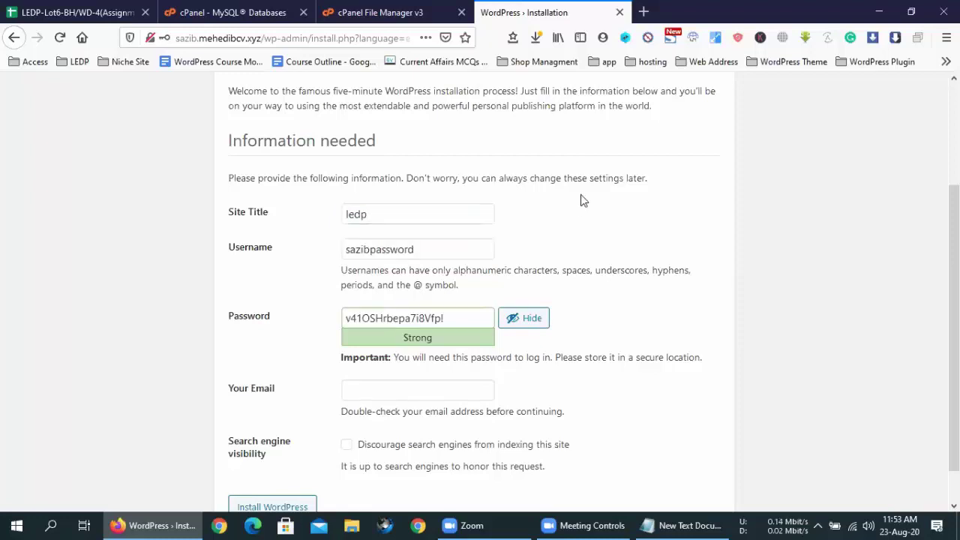
double_click(409, 211)
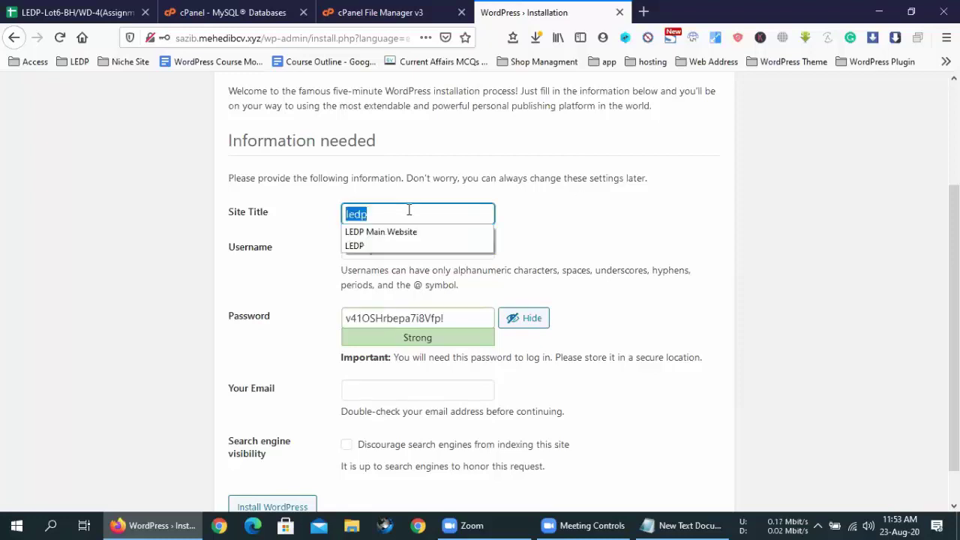
click(488, 181)
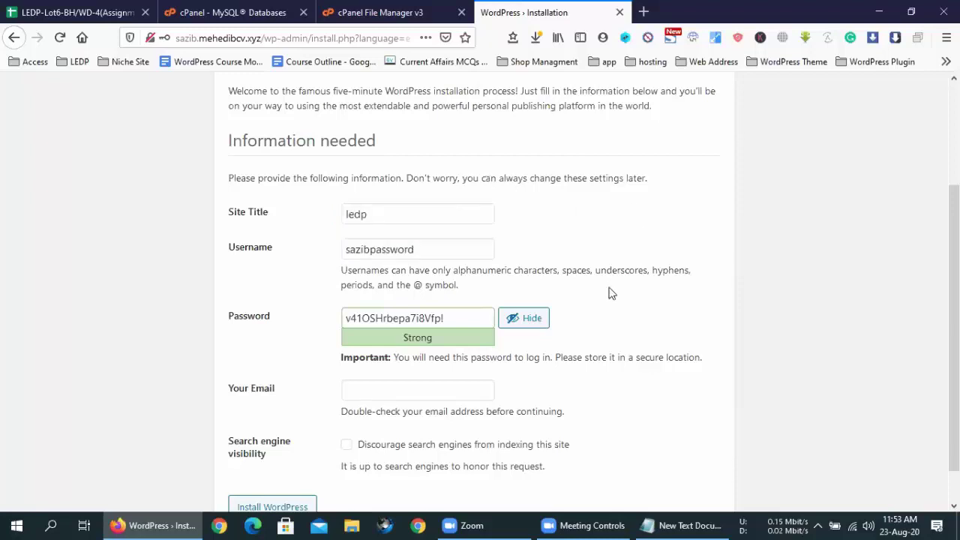
Change the username's trailing word to 'user', making it 'sazibuser'
click(433, 253)
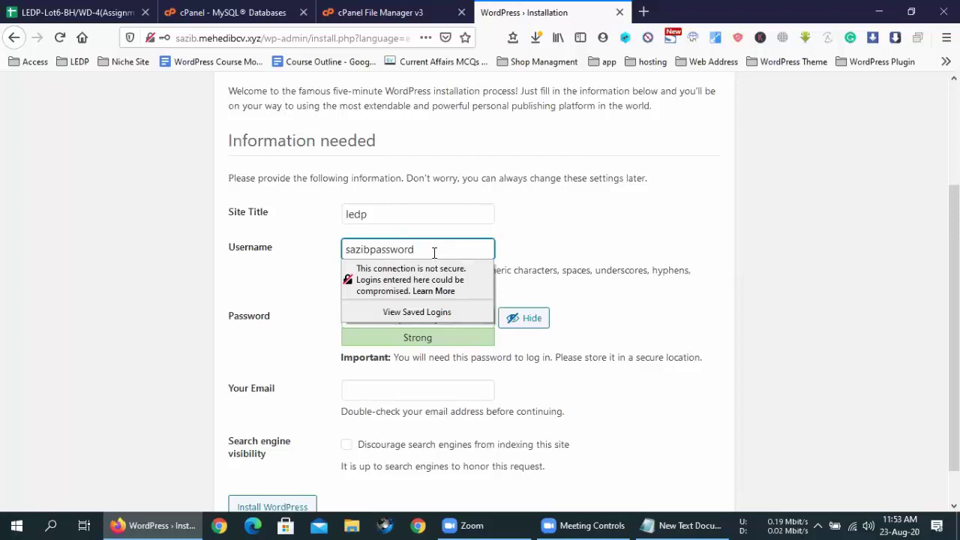
click(433, 253)
drag(370, 249, 462, 248)
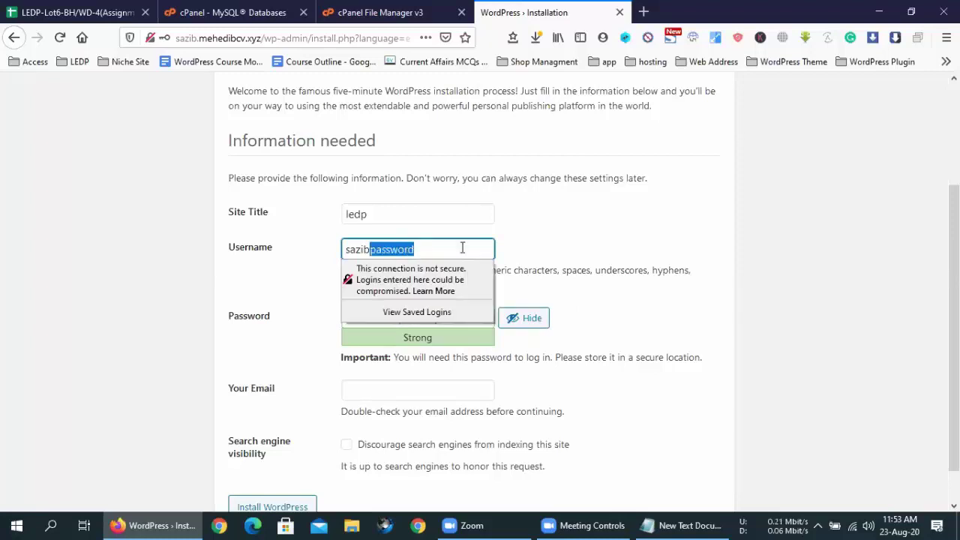
text(user)
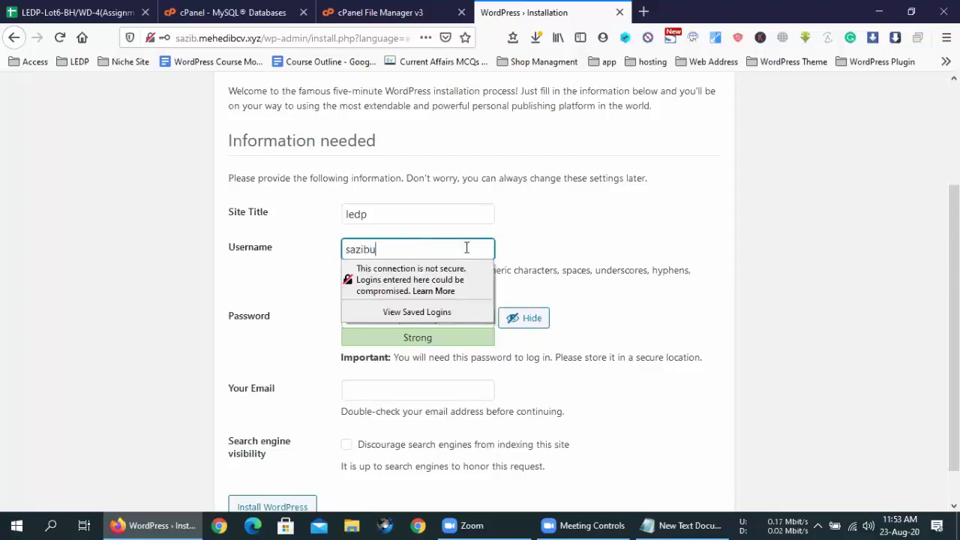
click(507, 229)
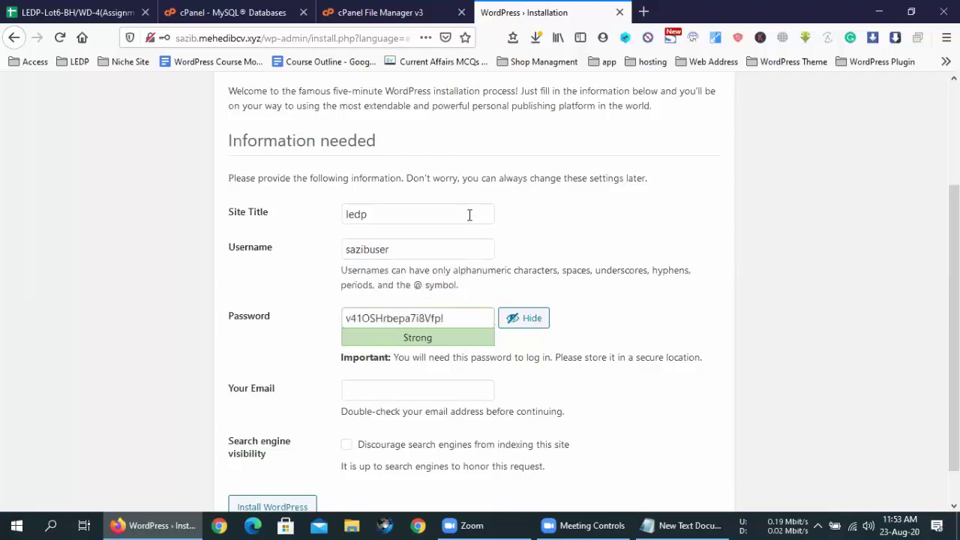
Replace the generated password with your own pasted password
double_click(424, 315)
key(ctrl+v)
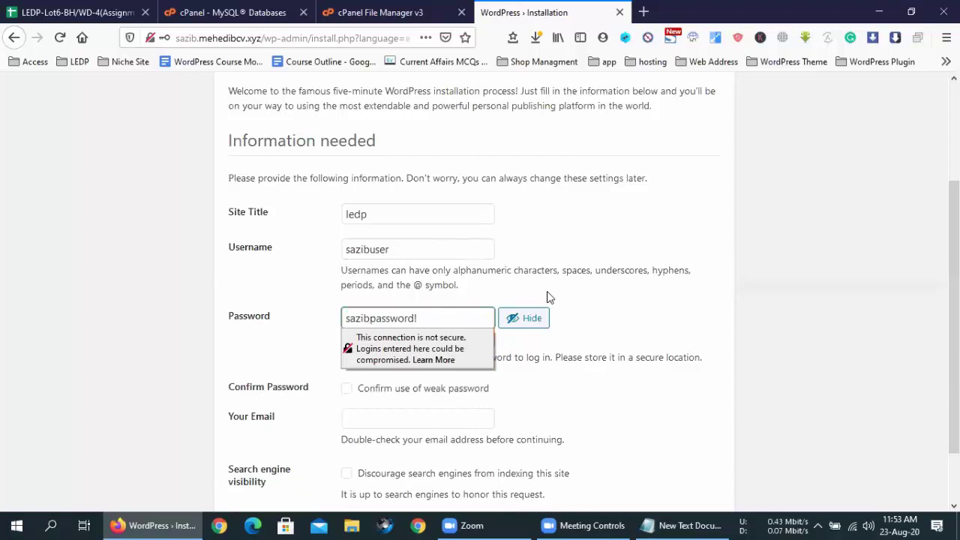
click(591, 297)
scroll(591, 298, down, 2)
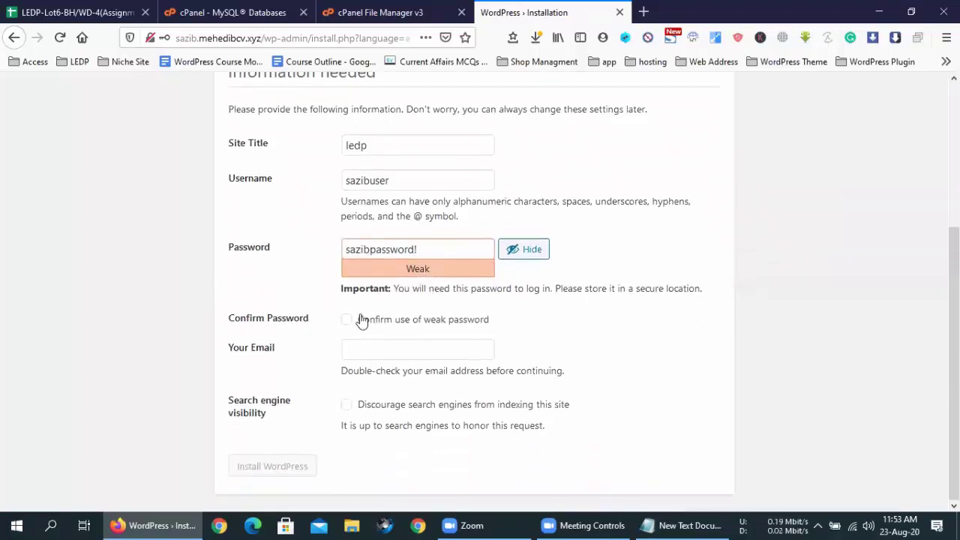
Confirm use of the weak password and fill the admin e-mail from saved suggestions
click(346, 319)
click(382, 345)
click(382, 345)
click(381, 345)
click(381, 368)
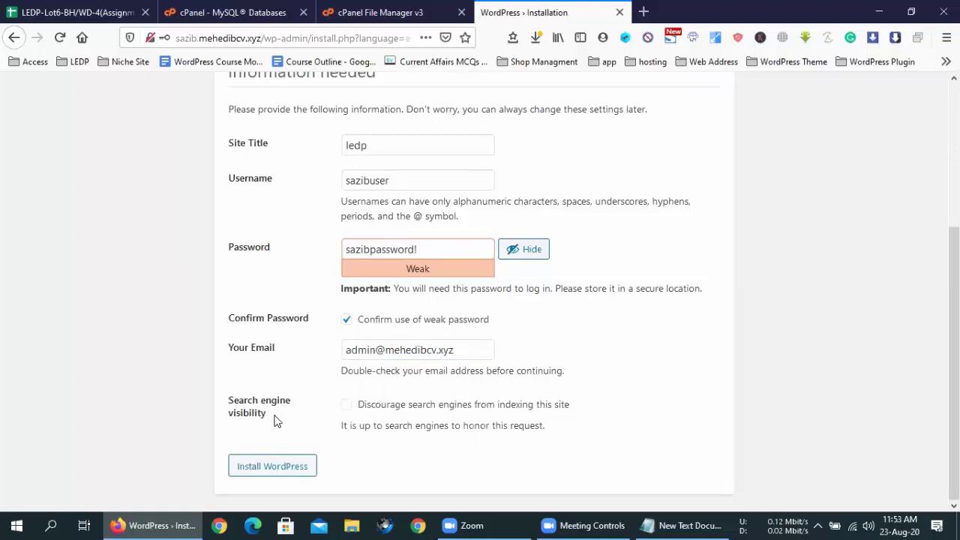
Run Install WordPress and dismiss the browser's save-login prompt
triple_click(247, 413)
click(223, 403)
click(286, 467)
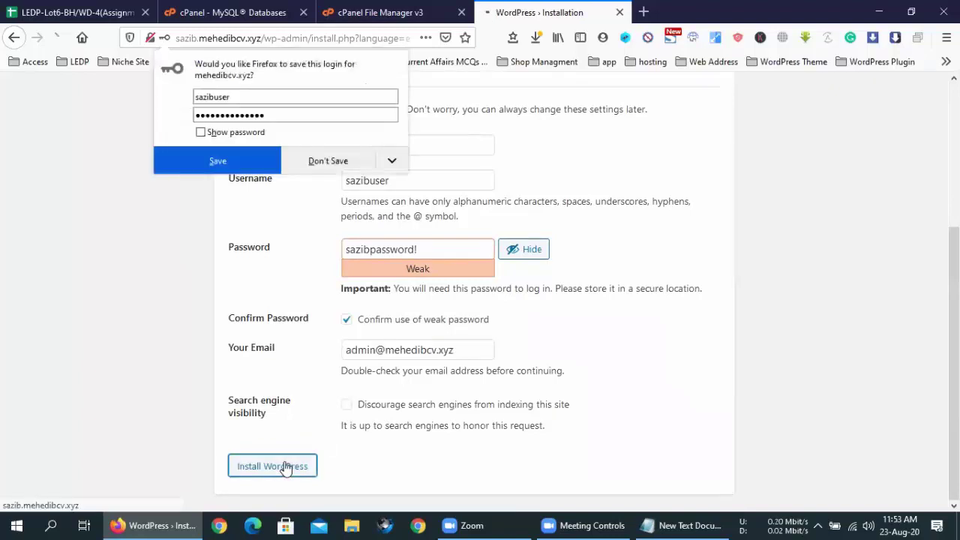
click(527, 7)
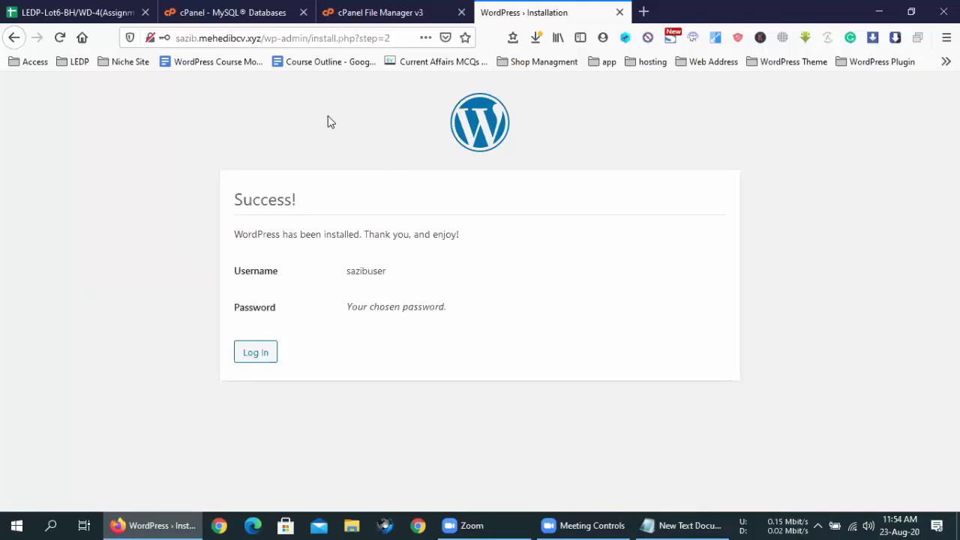
Remove 'wp-admin/install.php?step=2' from the address to load the site's homepage
drag(264, 37, 654, 85)
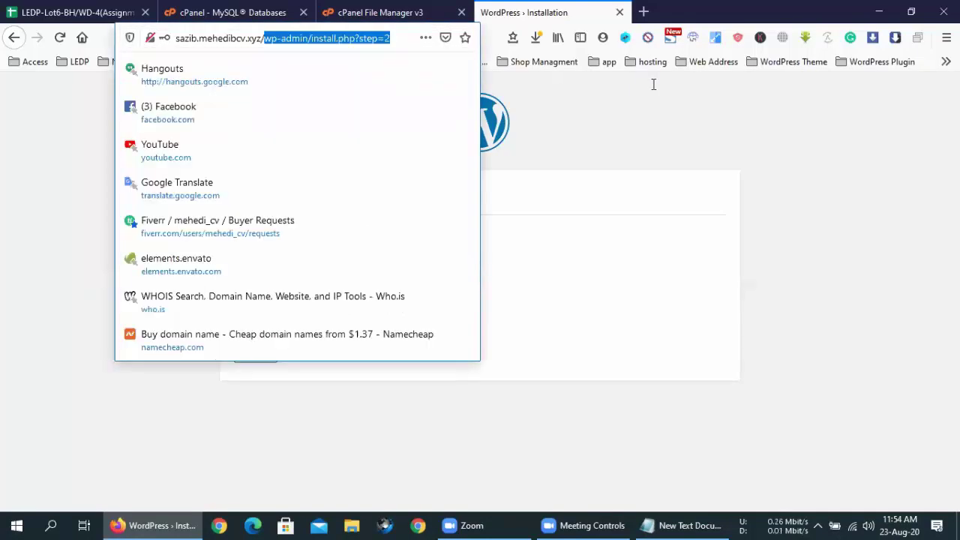
key(BackSpace)
key(Return)
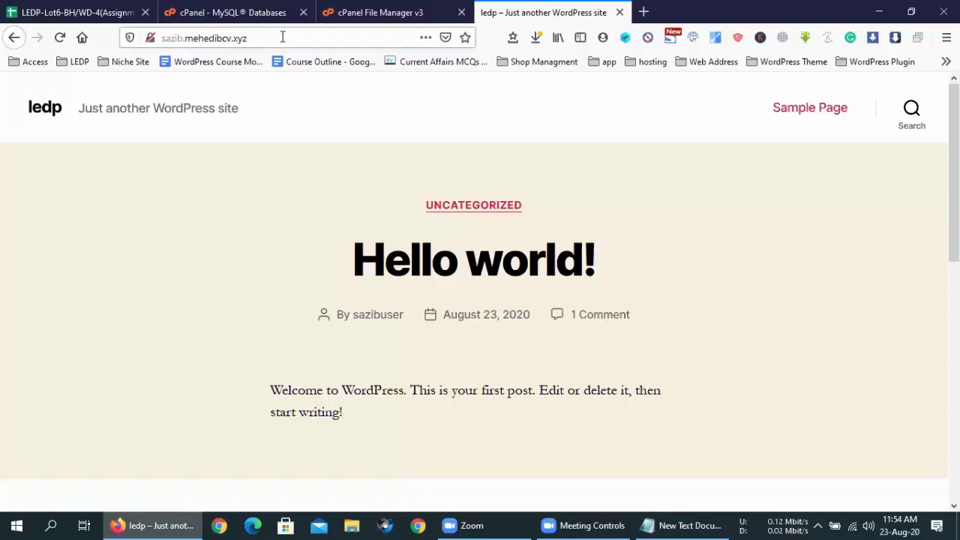
Append '/wp-admin/' to the site URL to reach the admin login
click(292, 37)
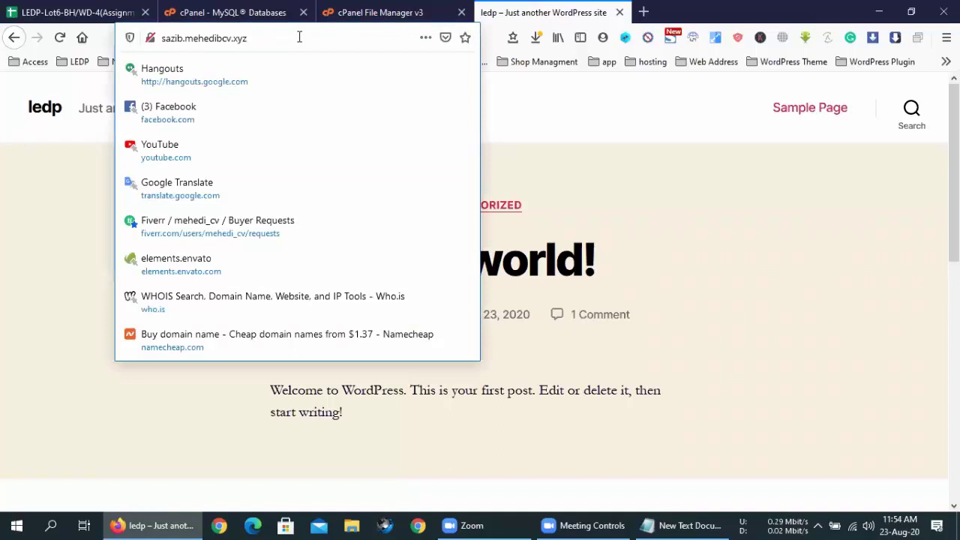
text(/w)
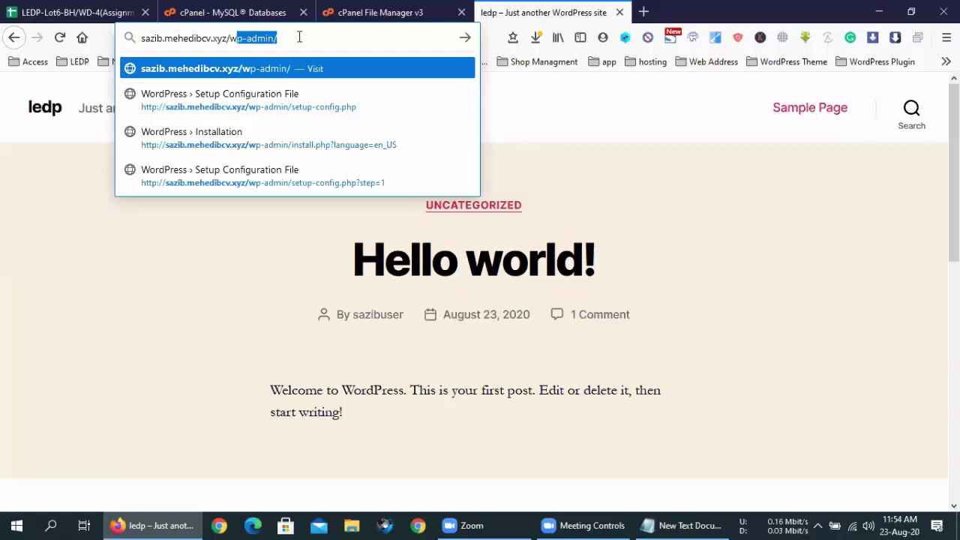
key(Return)
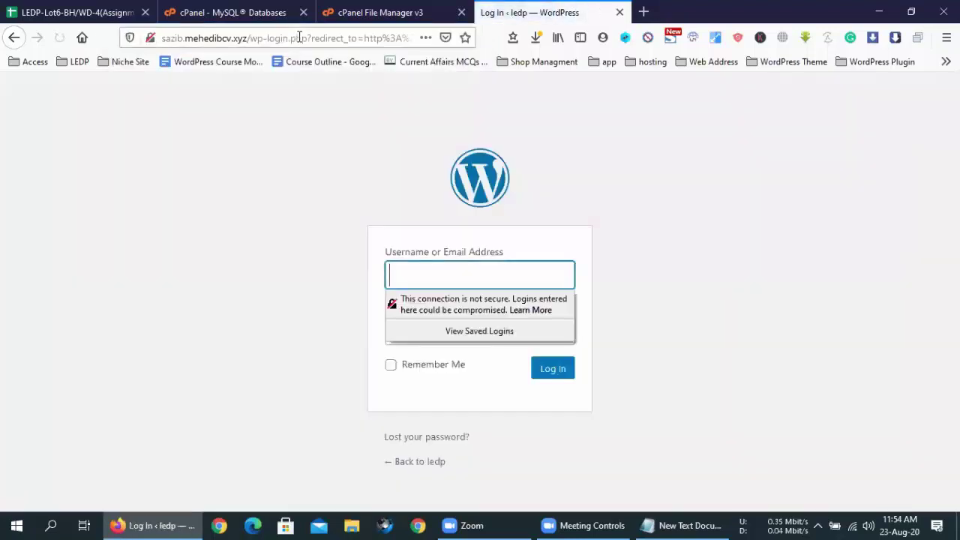
Attempt a login as 'sazibuser' with the typed password
click(437, 272)
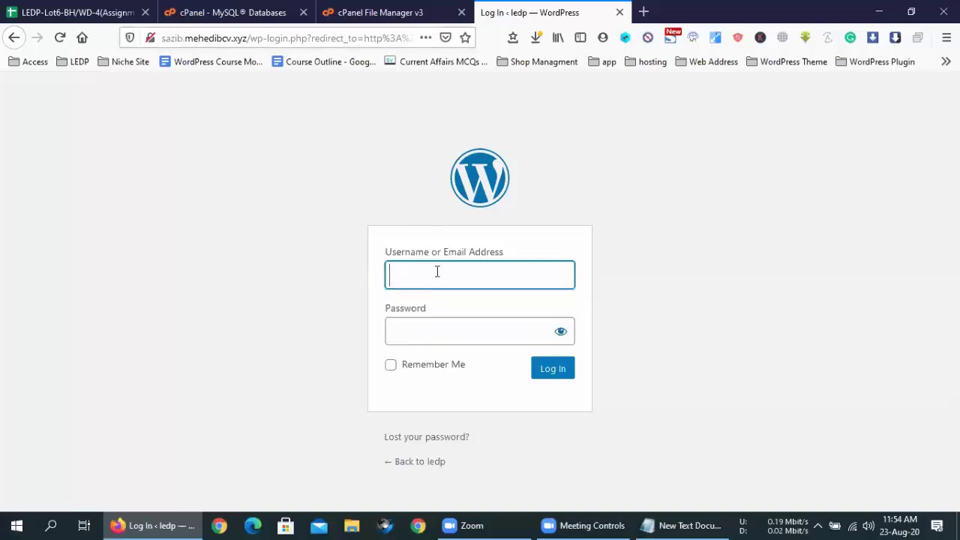
text(sazib)
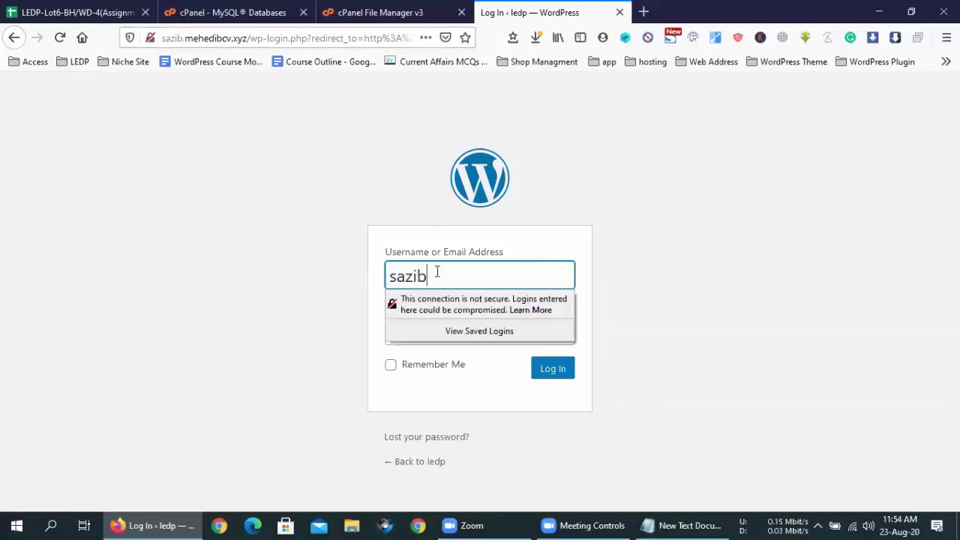
text(user)
key(Tab)
text(••••••)
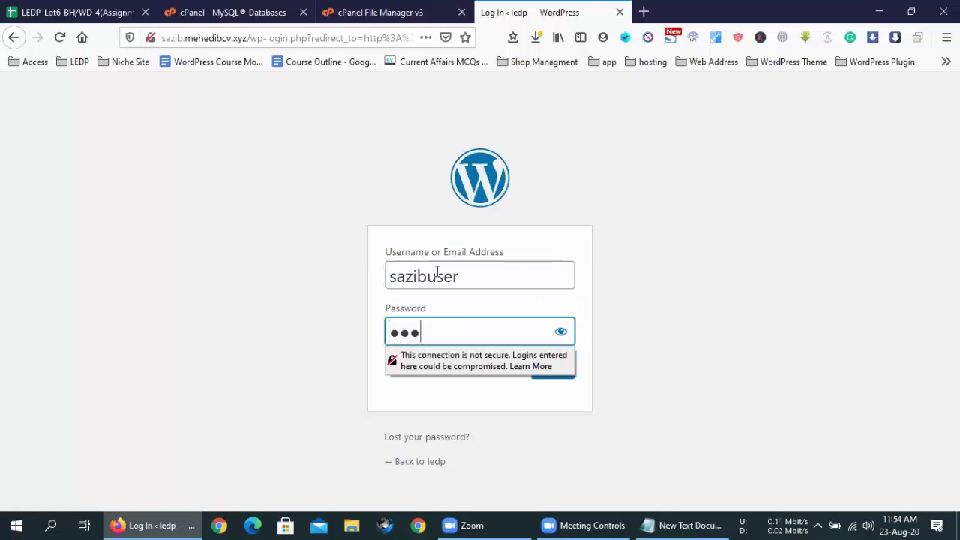
text(•••••••)
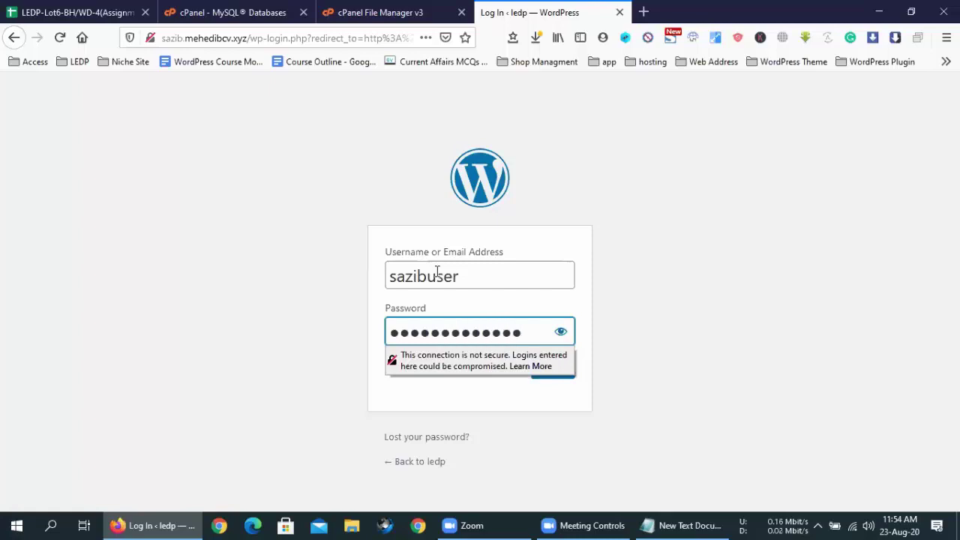
click(565, 368)
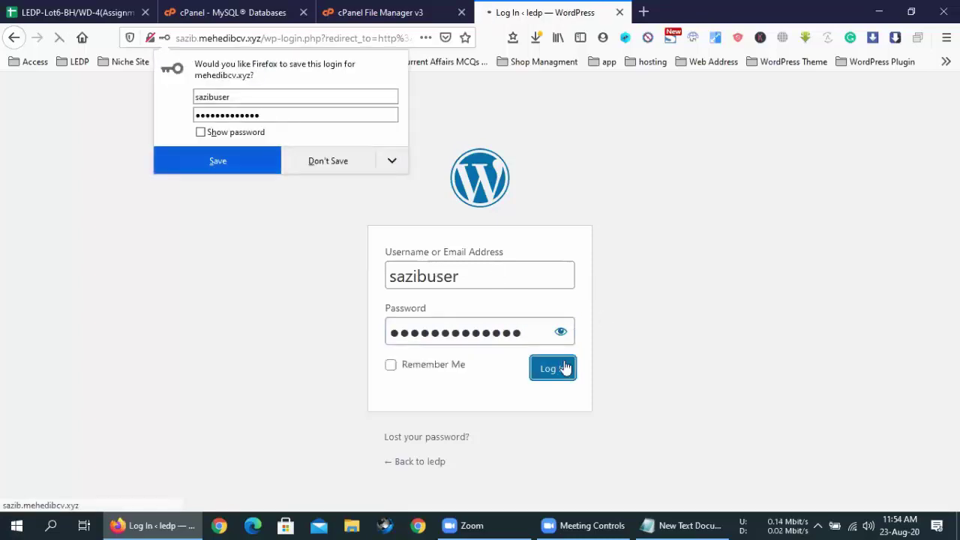
Paste the account password and retry the login
click(555, 401)
key(ctrl+v)
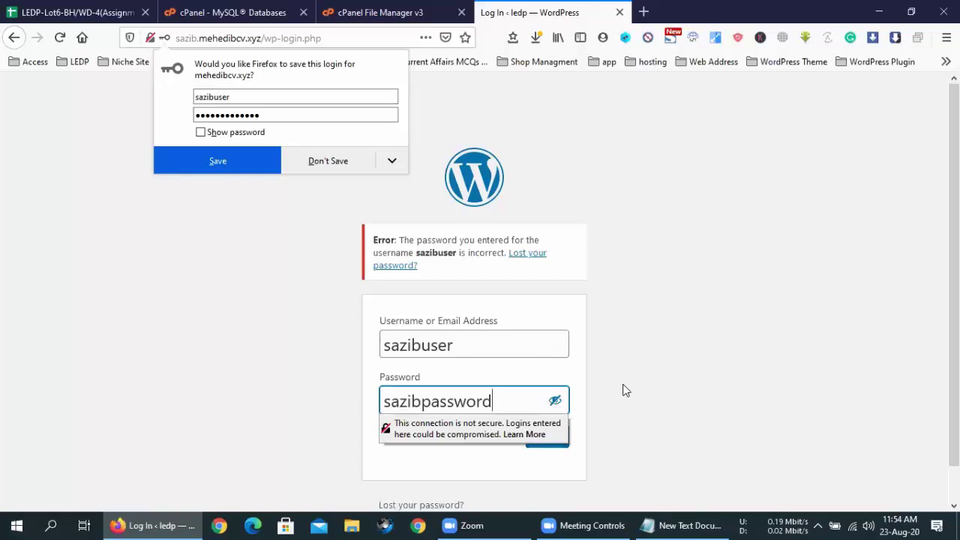
click(646, 390)
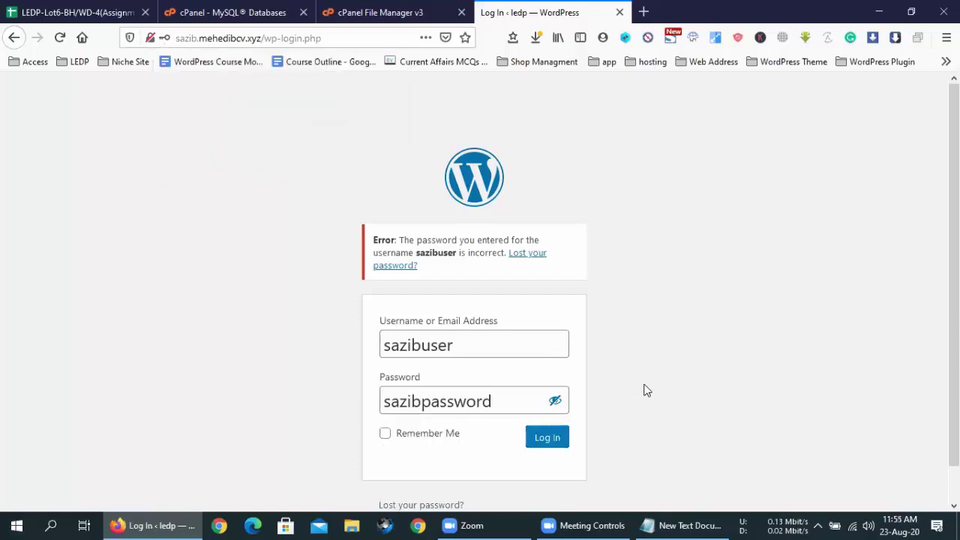
scroll(601, 398, down, 1)
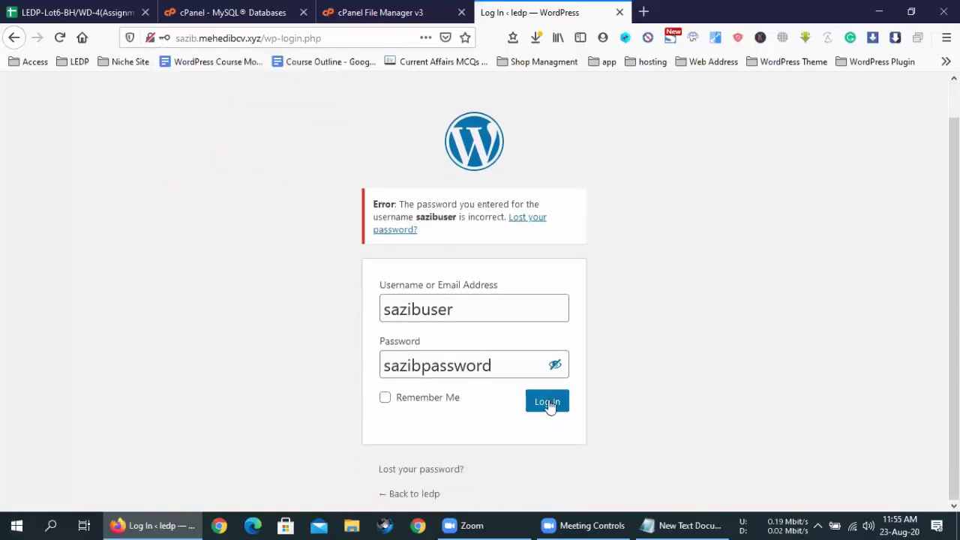
click(549, 403)
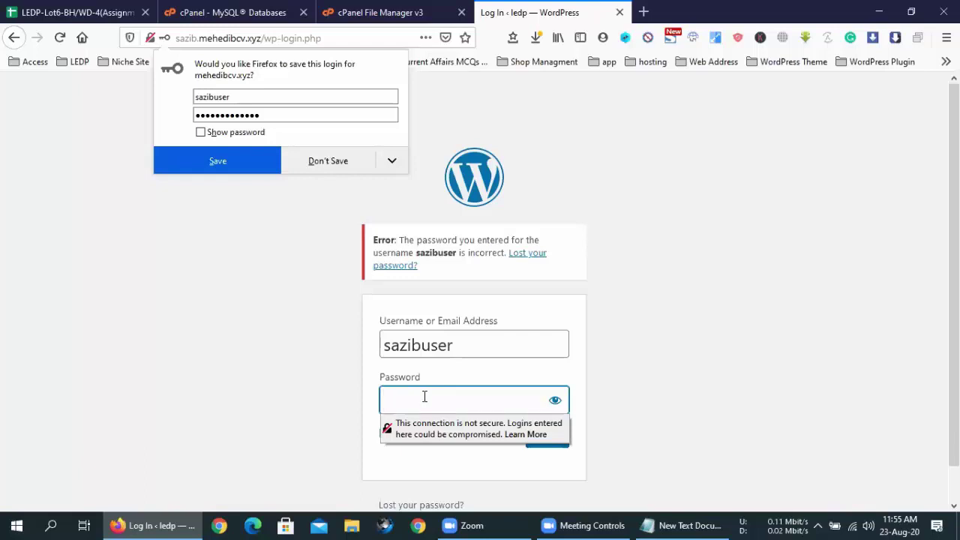
Re-paste the password and replace the username with the admin e-mail address
double_click(483, 348)
click(450, 401)
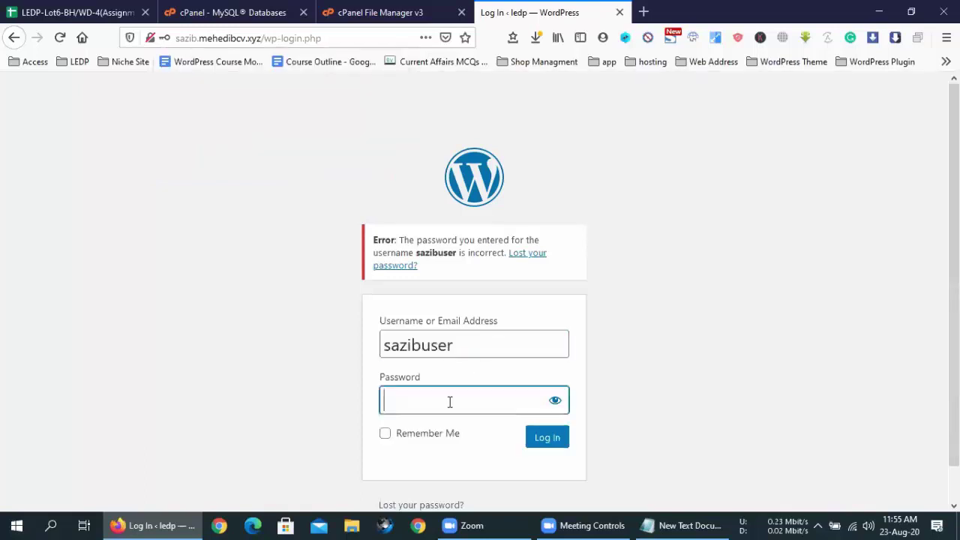
key(ctrl+v)
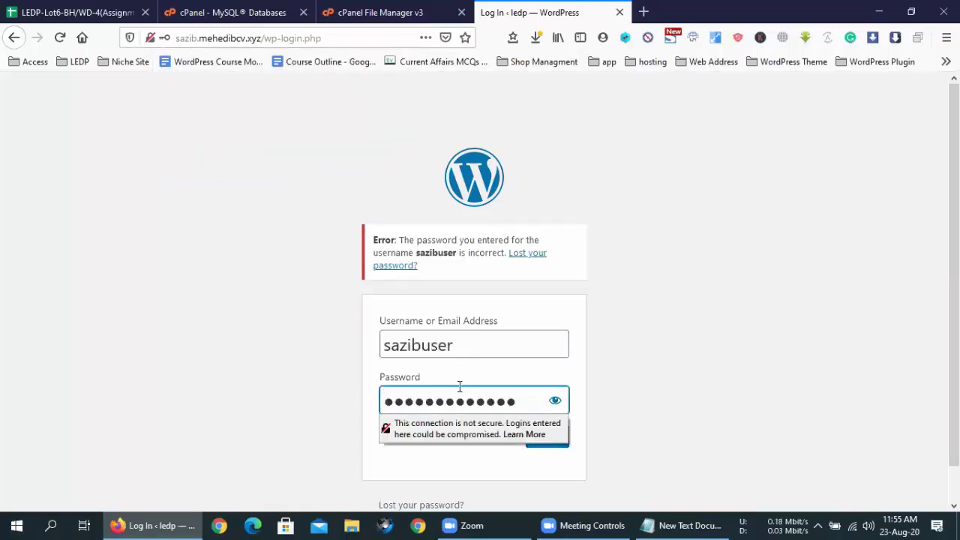
double_click(476, 350)
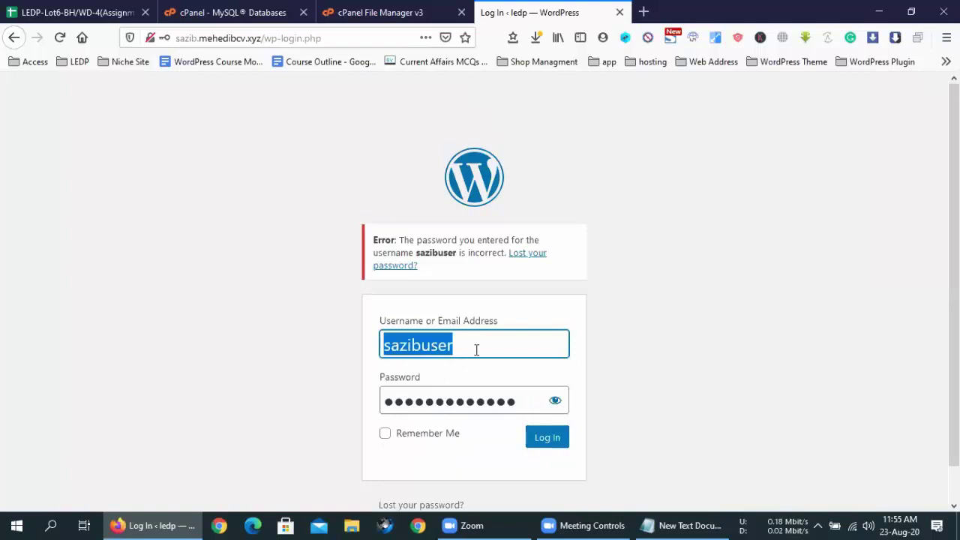
key(BackSpace)
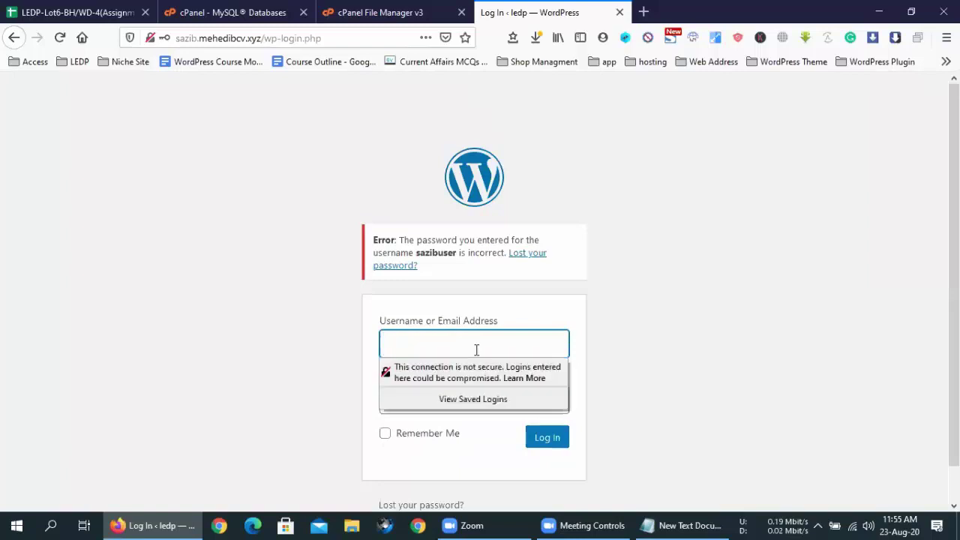
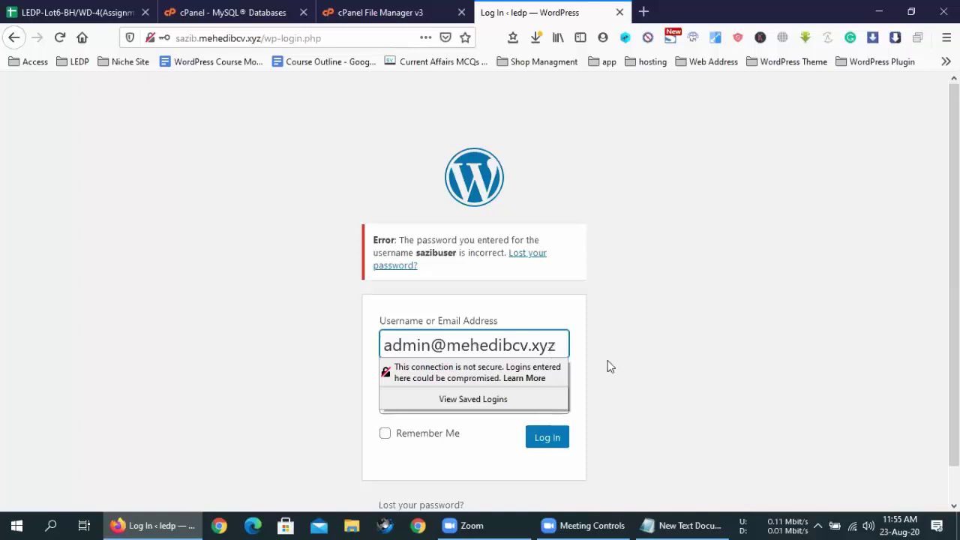
click(648, 376)
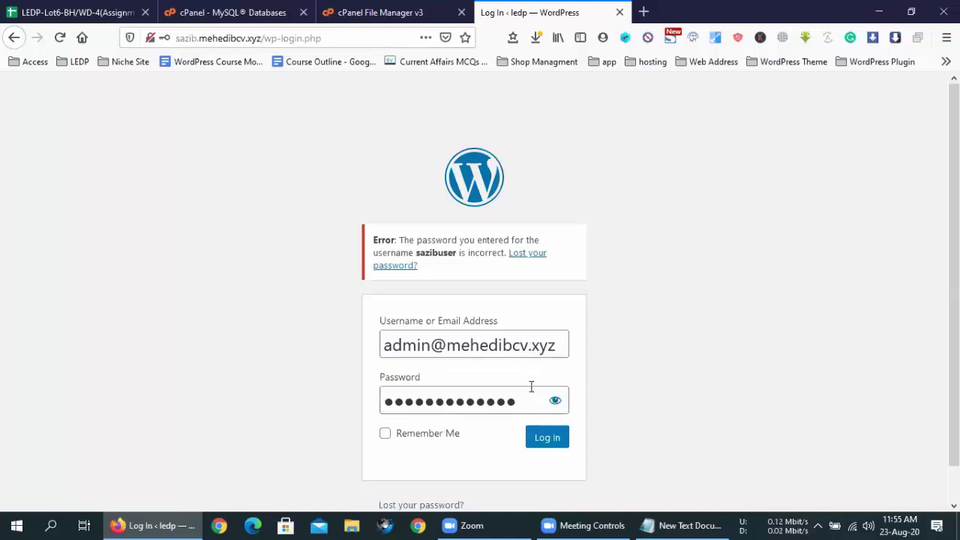
Append '!' to the password and log in
click(554, 399)
click(526, 397)
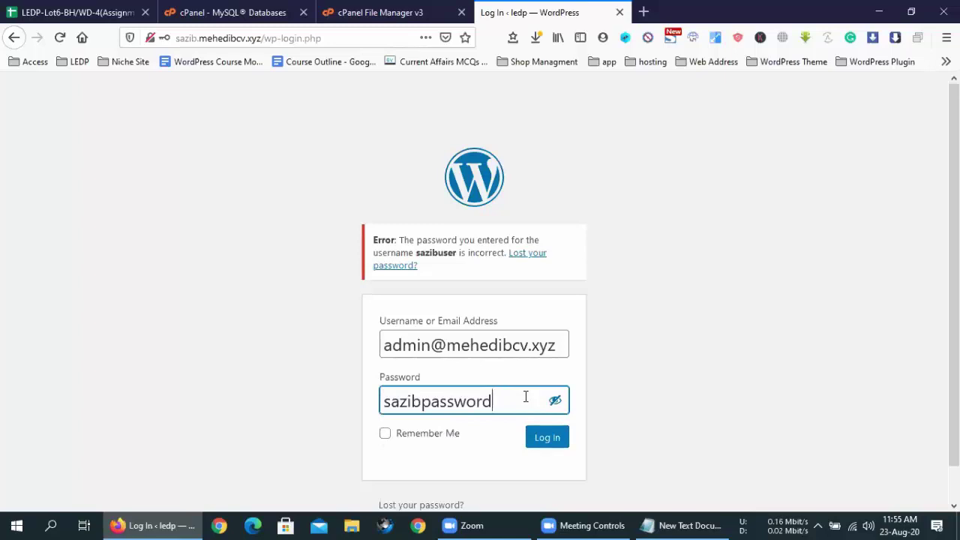
text(!)
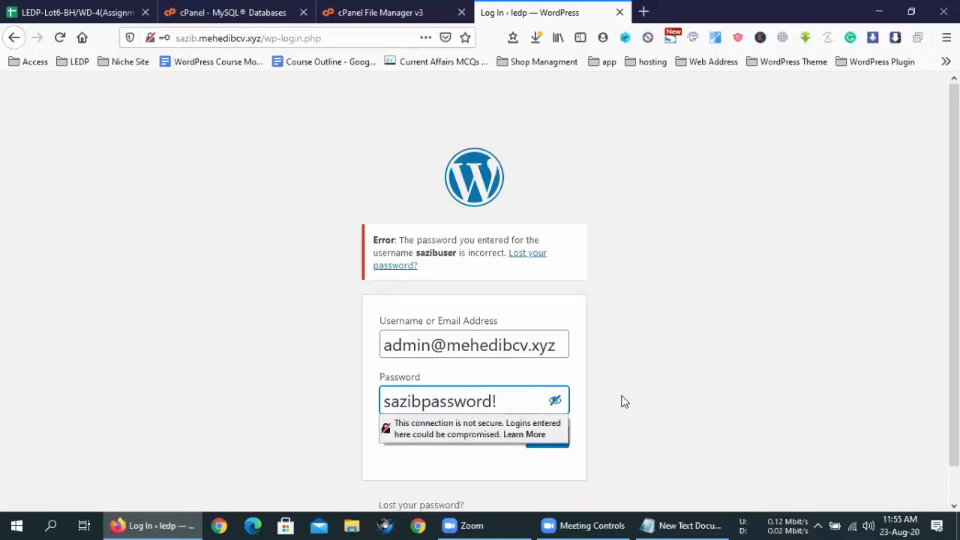
click(619, 420)
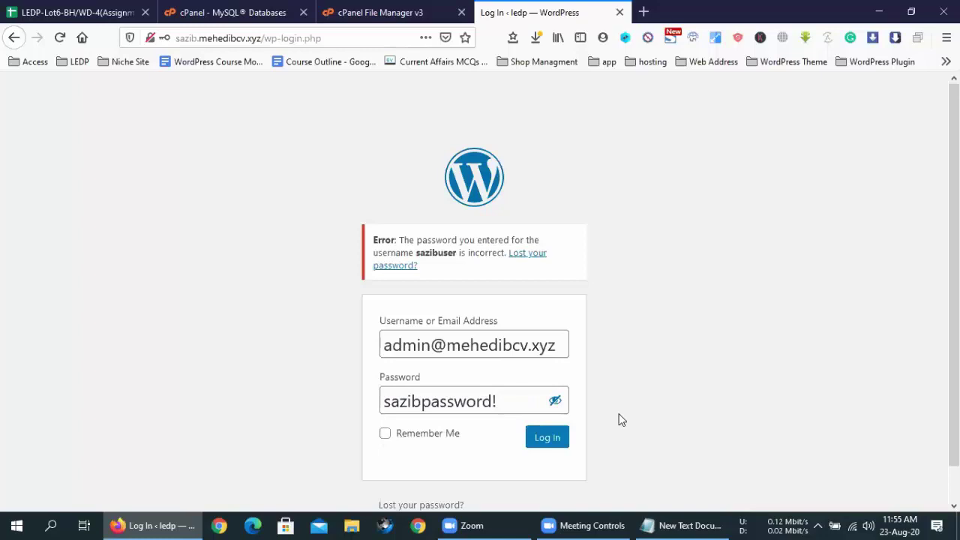
click(558, 443)
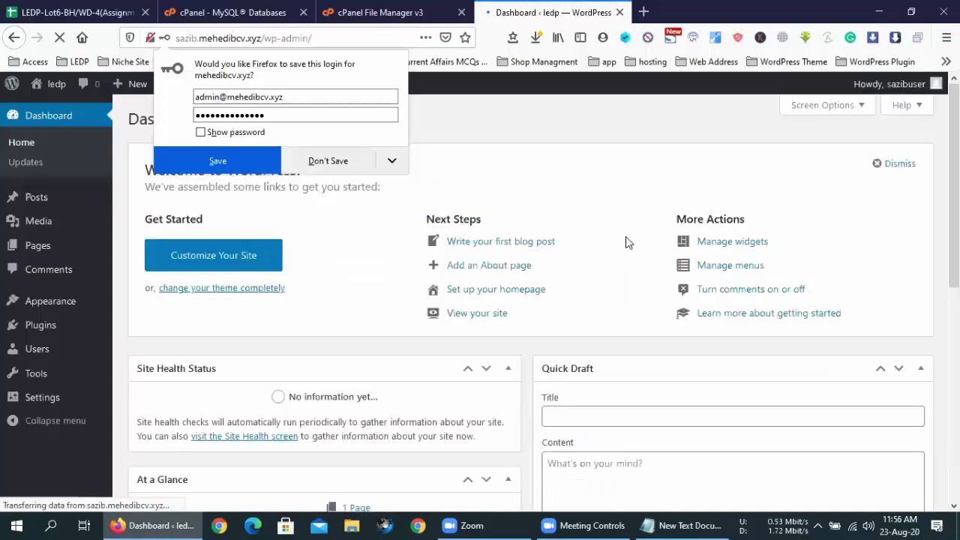
Dismiss the save-login offer and go to Users > All Users in the sidebar
click(600, 208)
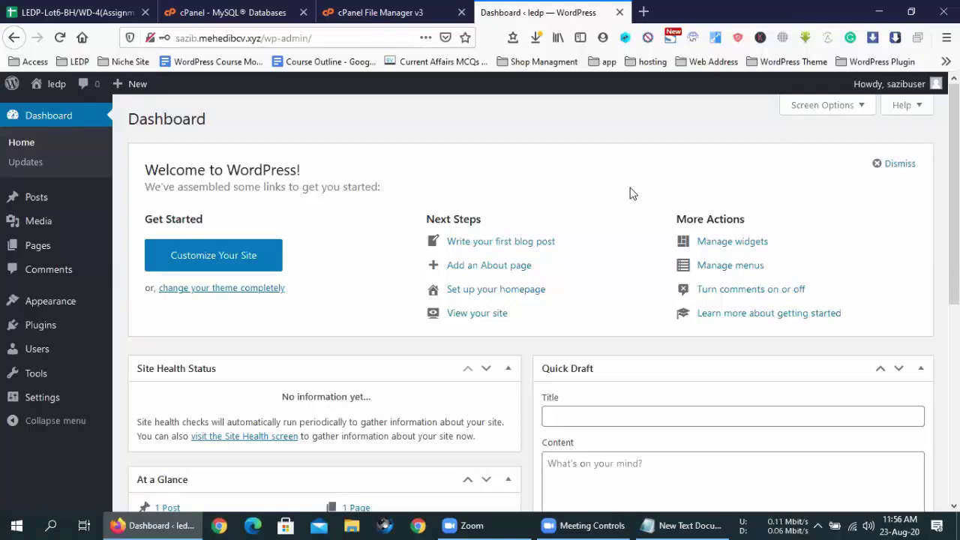
mouse_move(66, 315)
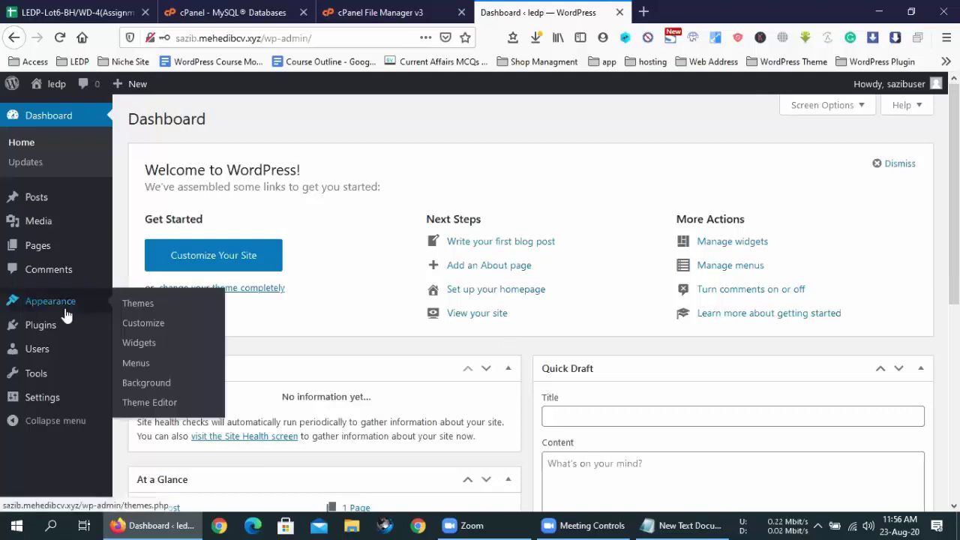
mouse_move(47, 351)
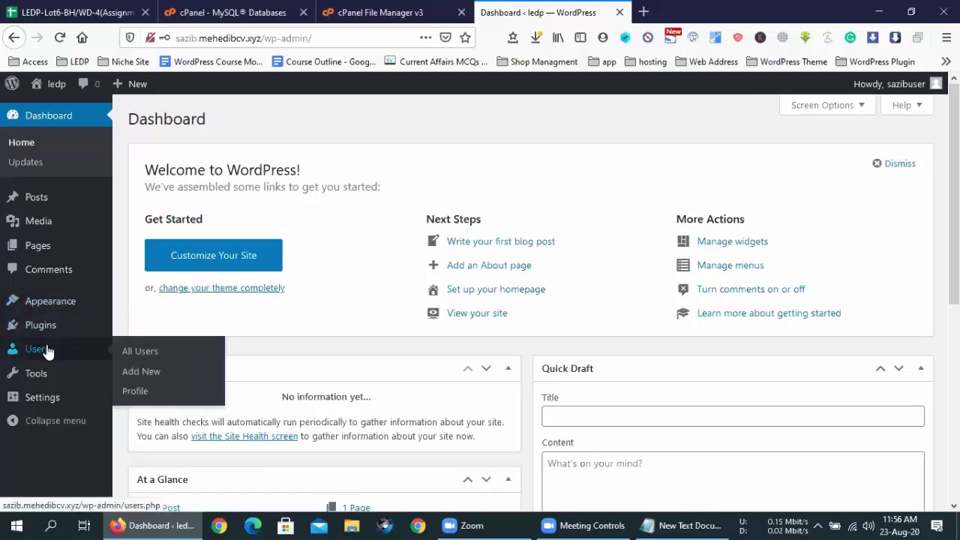
click(47, 350)
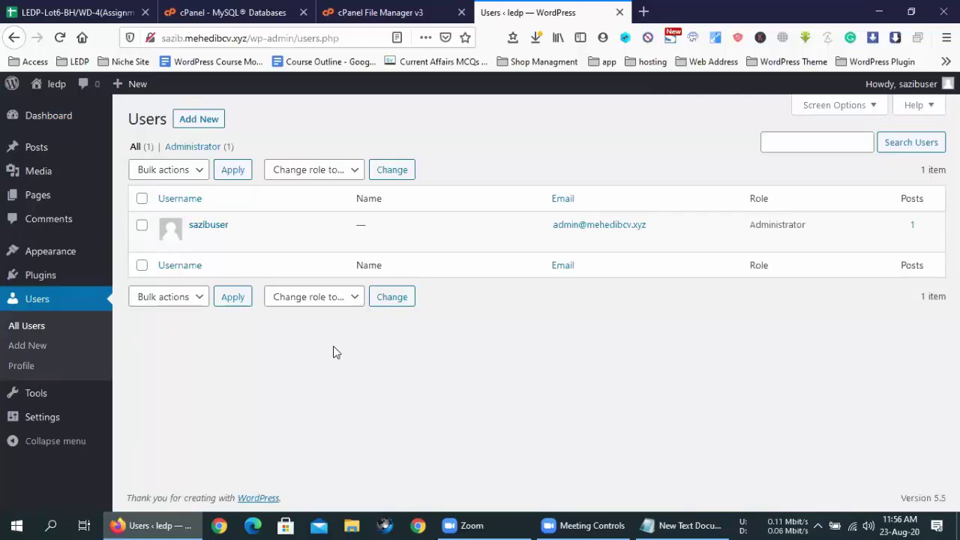
Switch to the admin Dashboard from the sidebar
click(48, 116)
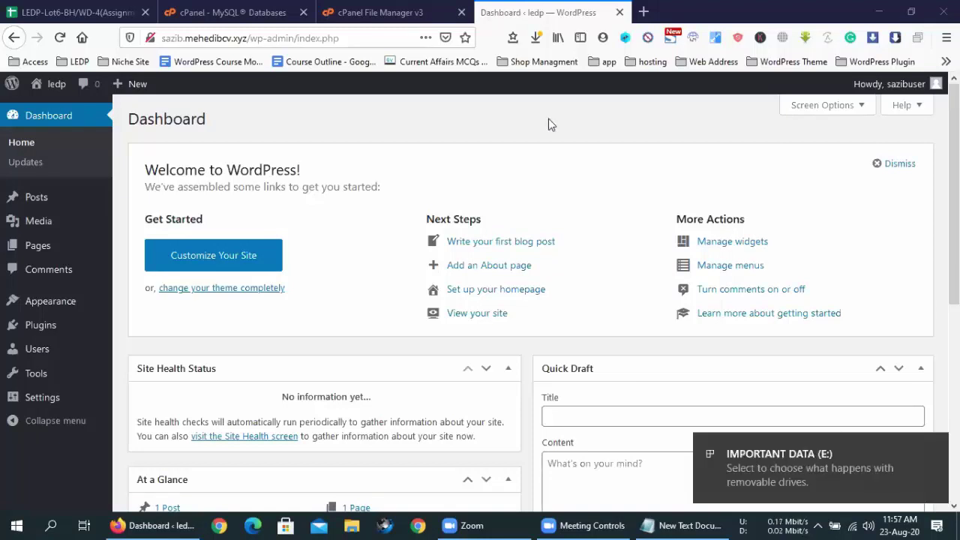
Minimise Firefox, refresh the desktop and bring up New Text Document (3) in Notepad
click(874, 8)
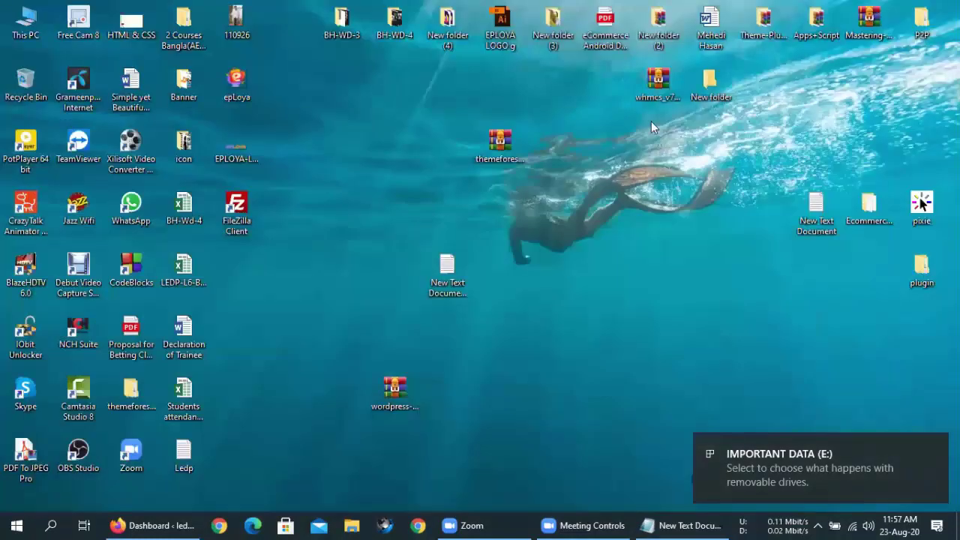
right_click(385, 165)
click(435, 205)
double_click(448, 264)
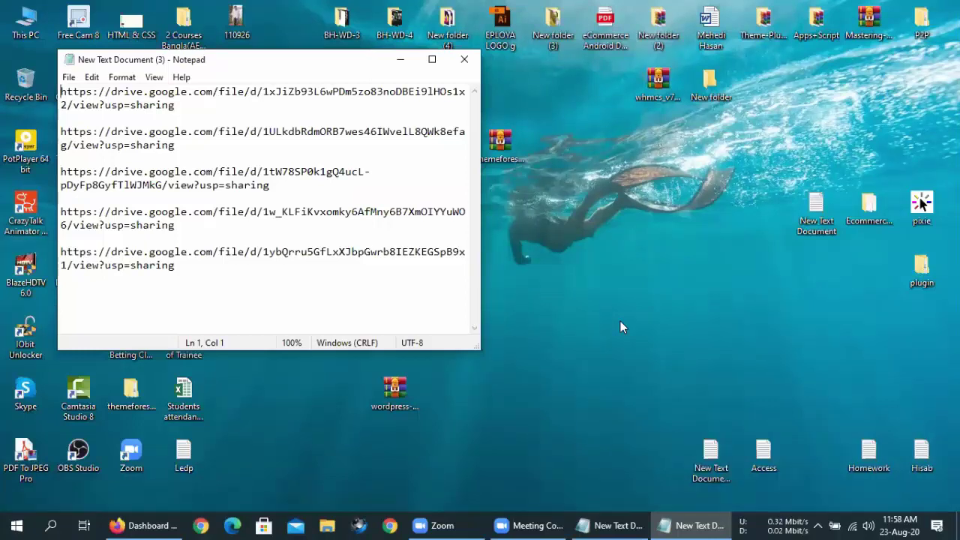
click(674, 283)
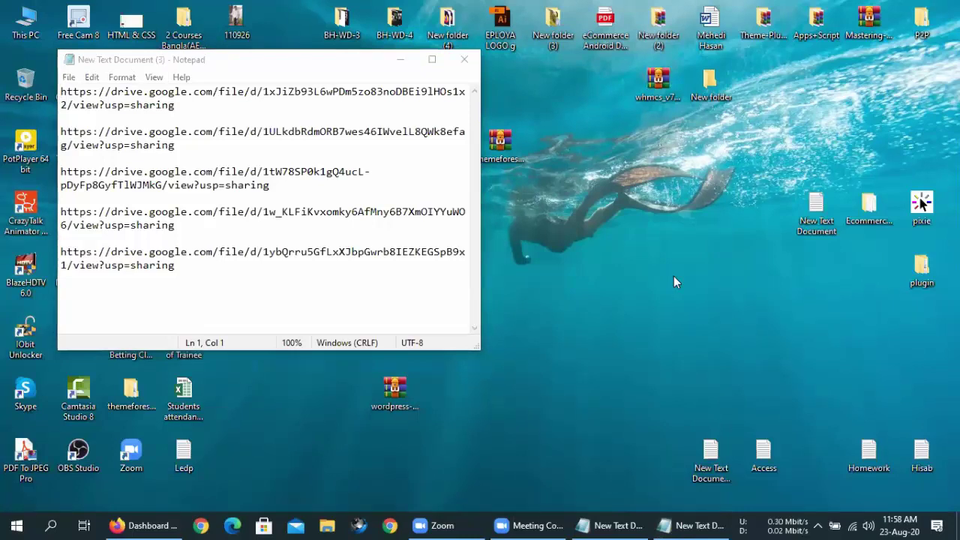
Copy the bridge-creative-multipurpose-wordpress-theme212 archive from the Theme-Plugin folder
double_click(764, 22)
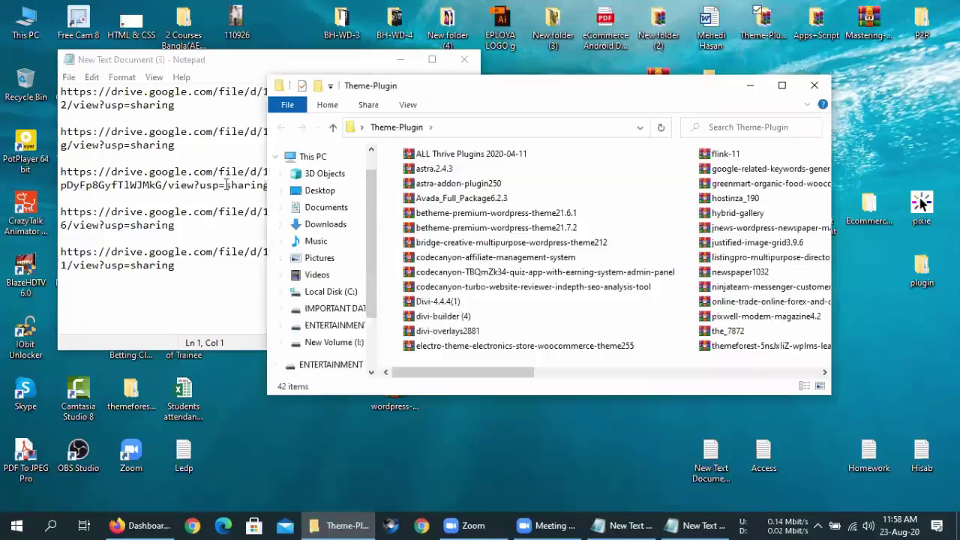
drag(392, 95, 247, 93)
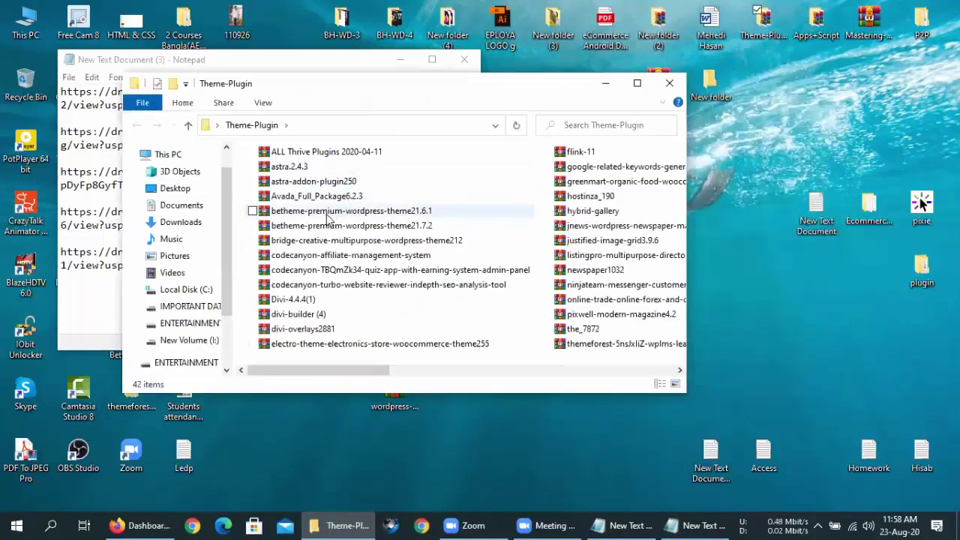
click(321, 199)
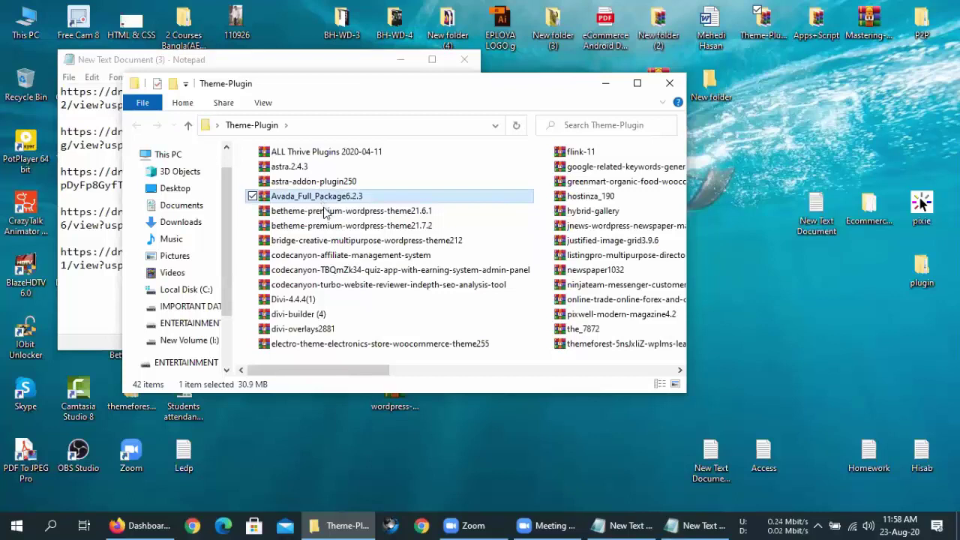
click(325, 212)
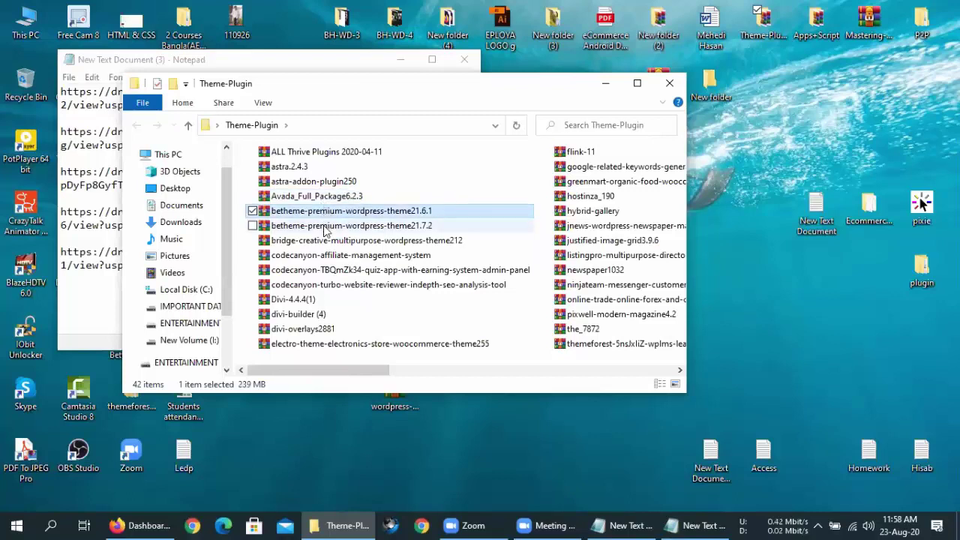
click(325, 229)
click(325, 212)
click(330, 227)
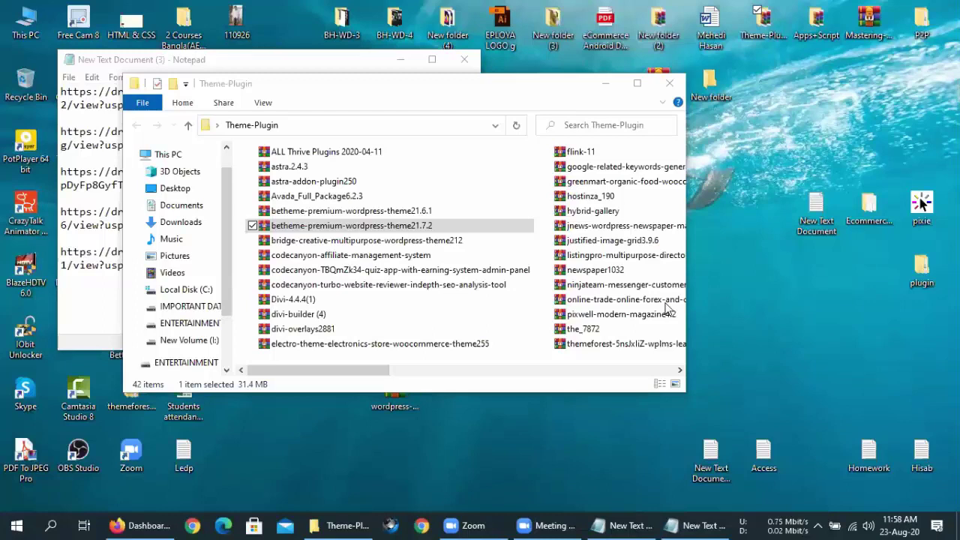
click(353, 244)
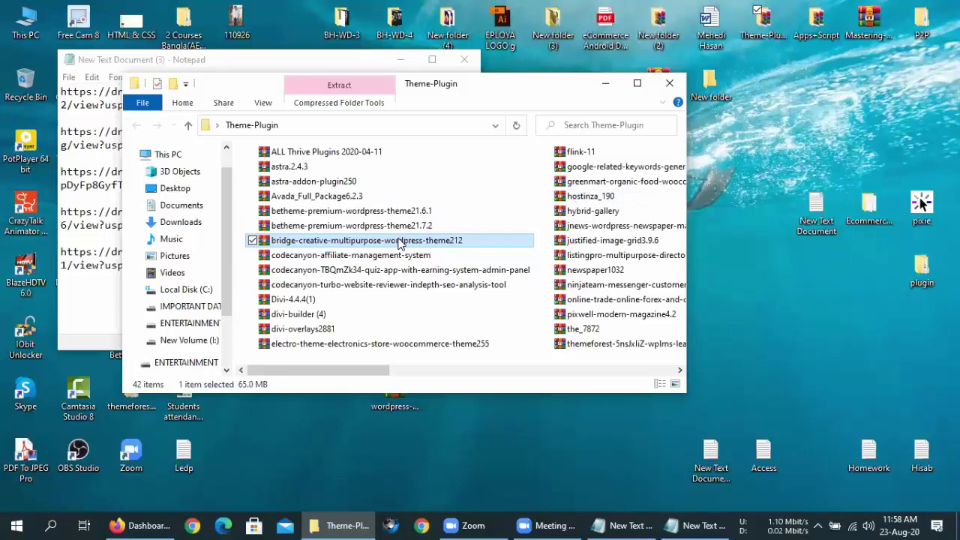
key(Menu)
click(440, 439)
Close Explorer and Notepad, then paste the Bridge archive onto the desktop
click(668, 93)
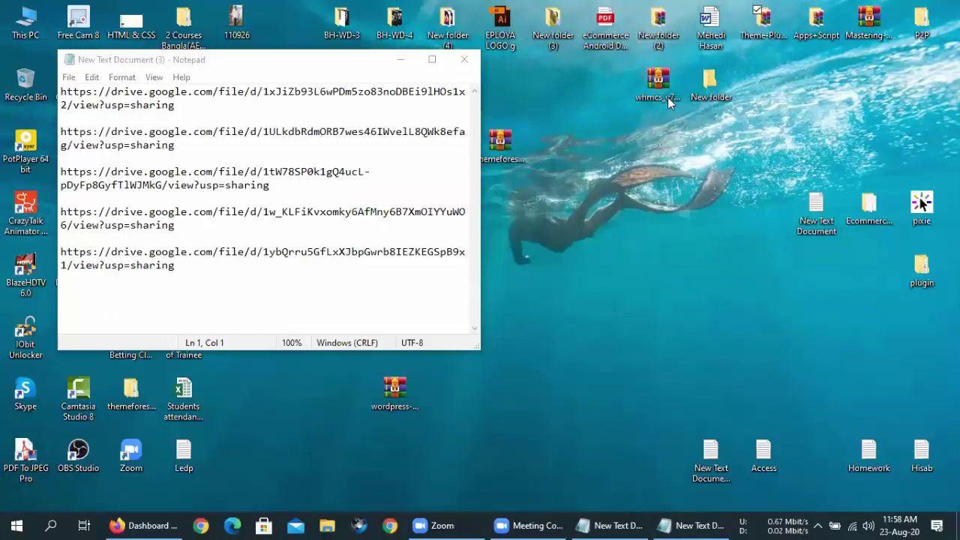
click(465, 60)
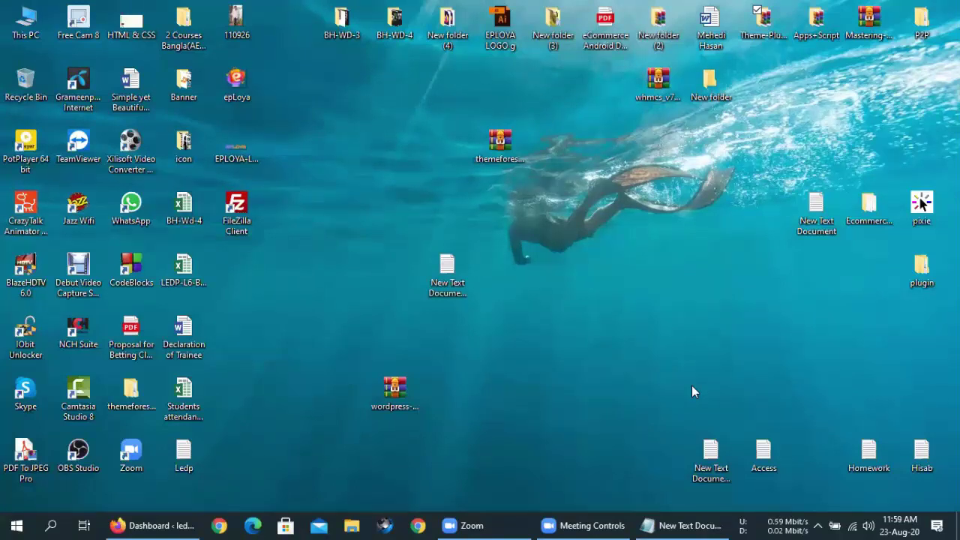
right_click(526, 430)
click(574, 277)
Group the wordpress archive, New Text Document (3) and Bridge archive together on the desktop
drag(403, 389, 403, 142)
drag(447, 271, 450, 146)
click(481, 231)
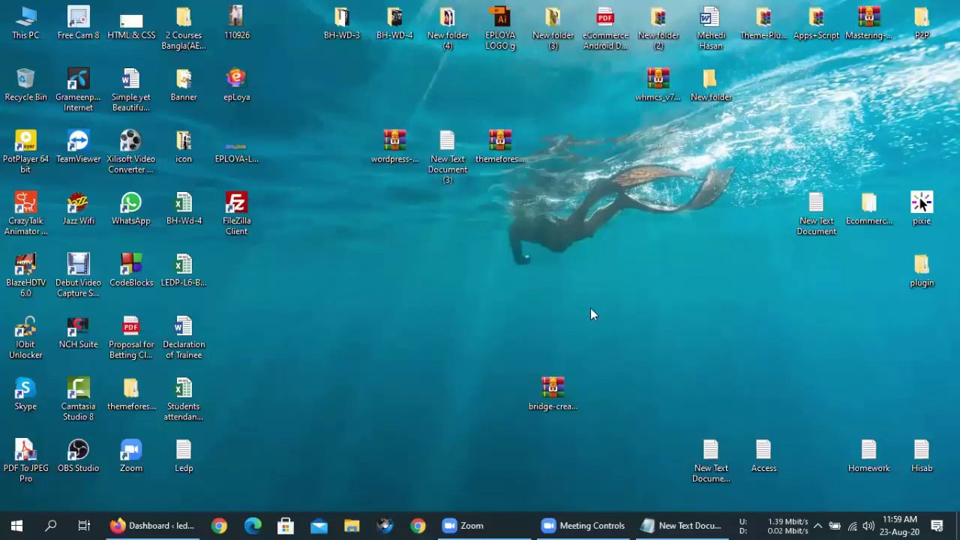
click(565, 388)
drag(563, 391, 502, 279)
click(531, 305)
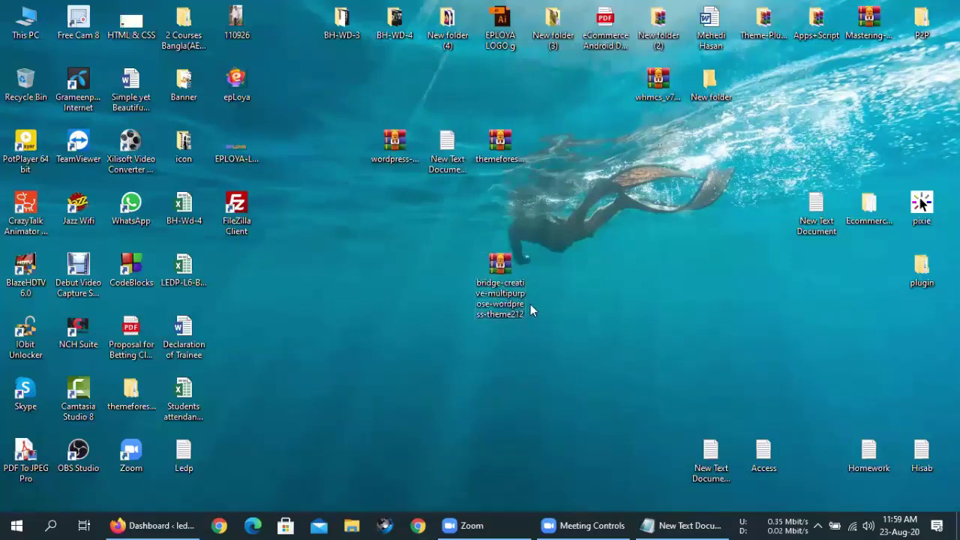
double_click(517, 272)
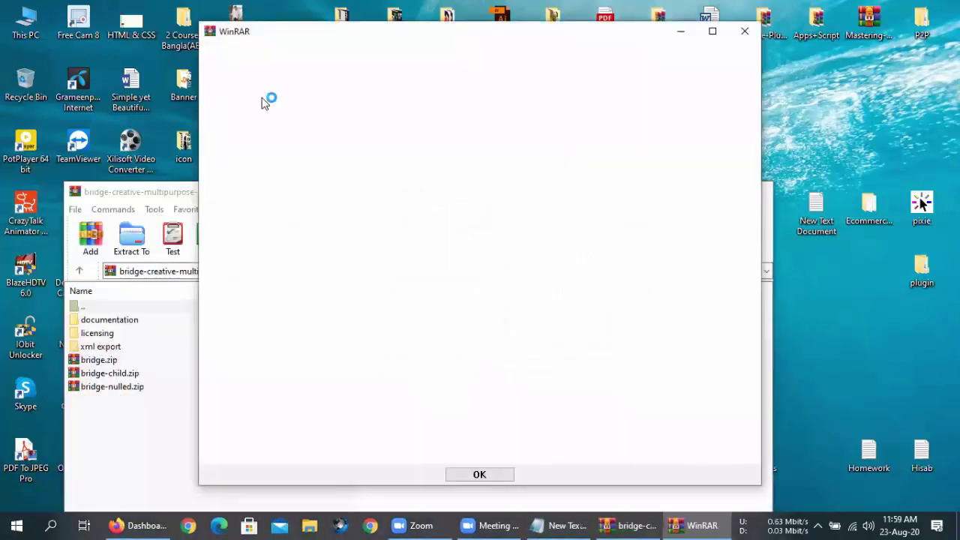
click(743, 30)
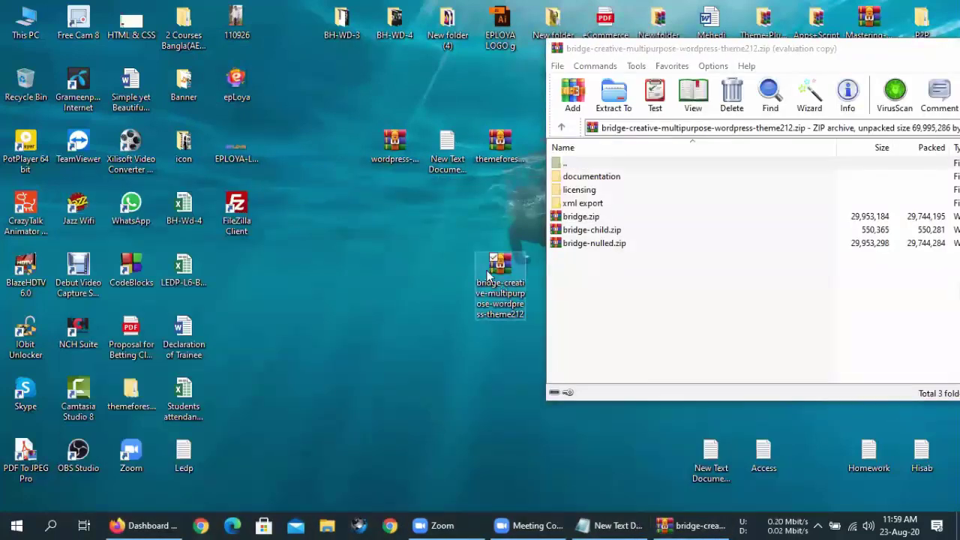
drag(501, 285, 343, 287)
drag(655, 51, 518, 122)
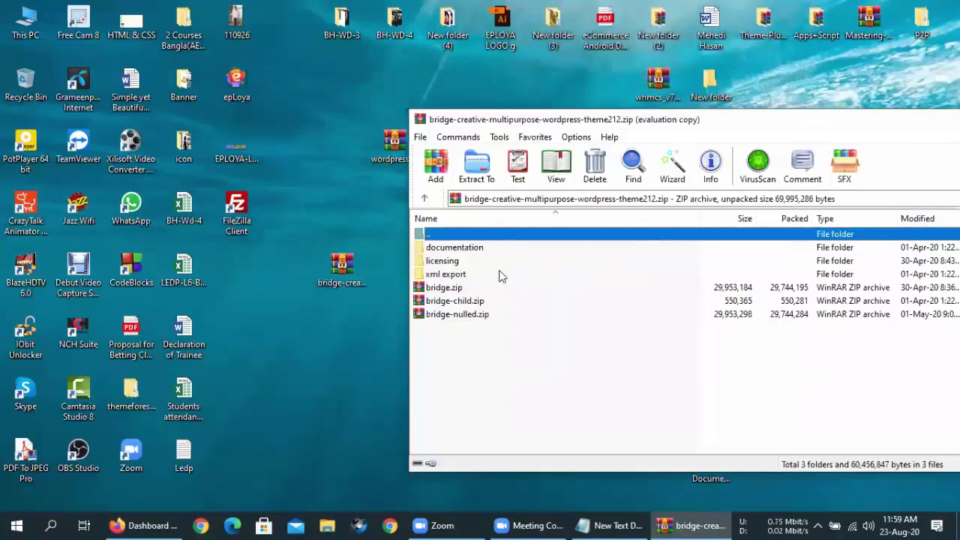
drag(482, 346, 447, 247)
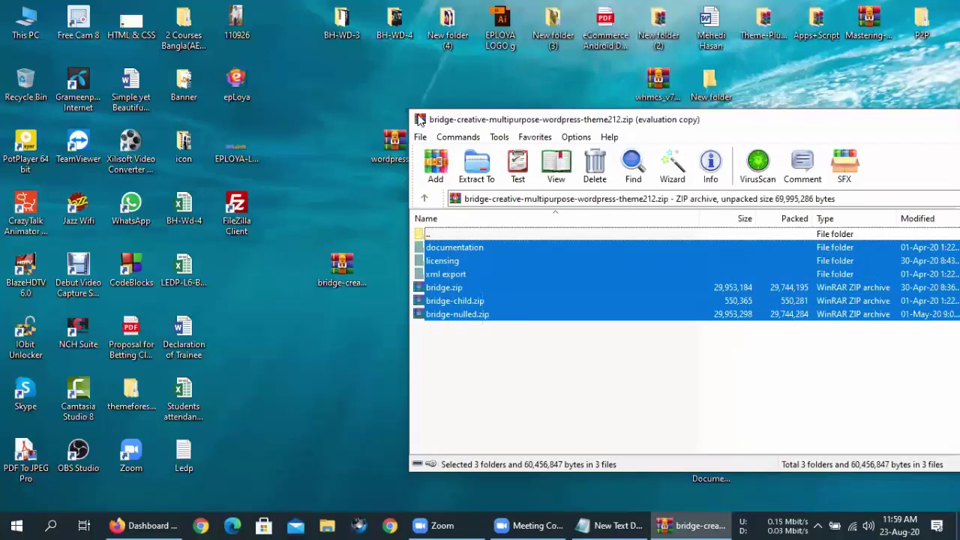
click(516, 352)
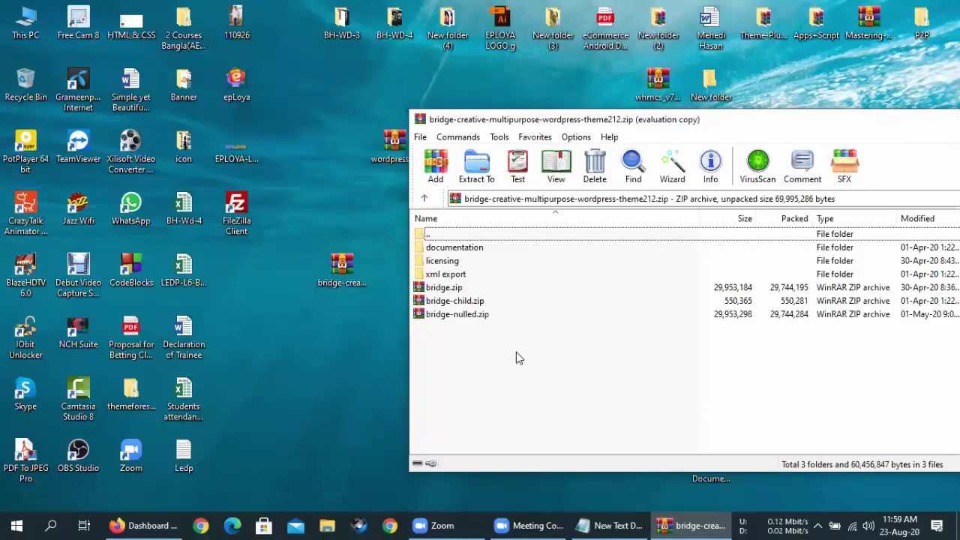
click(421, 121)
click(421, 121)
click(333, 277)
click(455, 332)
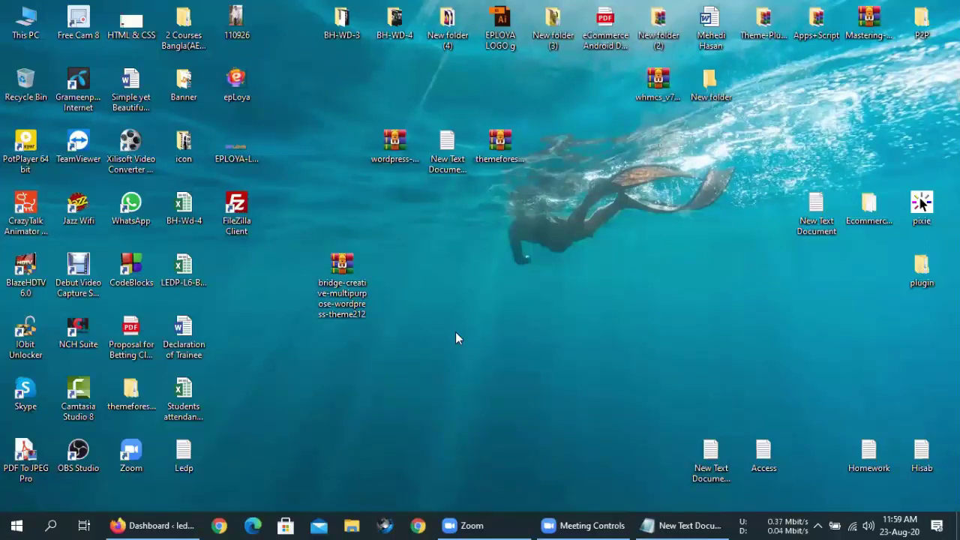
right_click(322, 160)
click(373, 201)
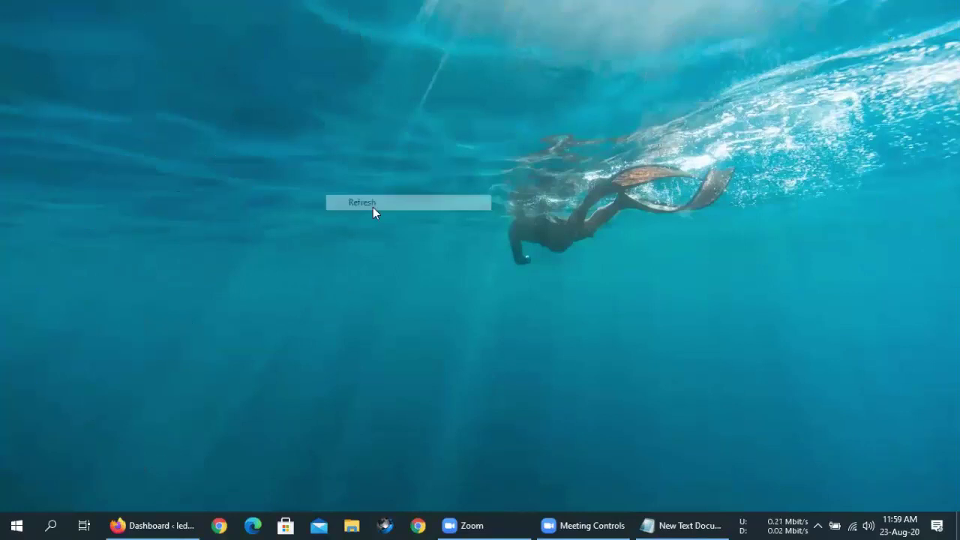
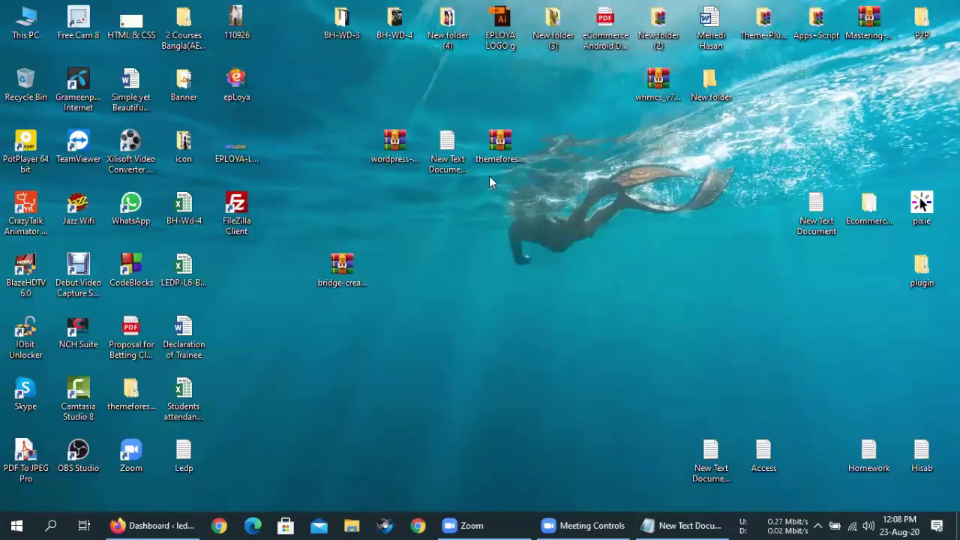
Refresh the desktop and move the bridge theme archive icon toward the centre
right_click(489, 176)
click(504, 224)
click(343, 269)
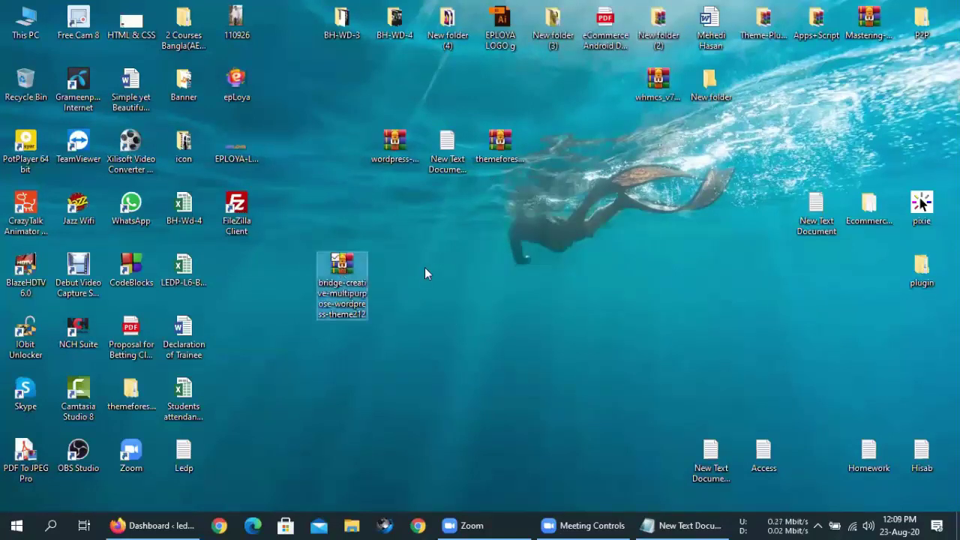
double_click(343, 283)
right_click(343, 284)
click(321, 235)
drag(343, 281, 553, 222)
Extract the bridge archive to its own desktop folder, replacing all existing files with Yes to All
right_click(396, 219)
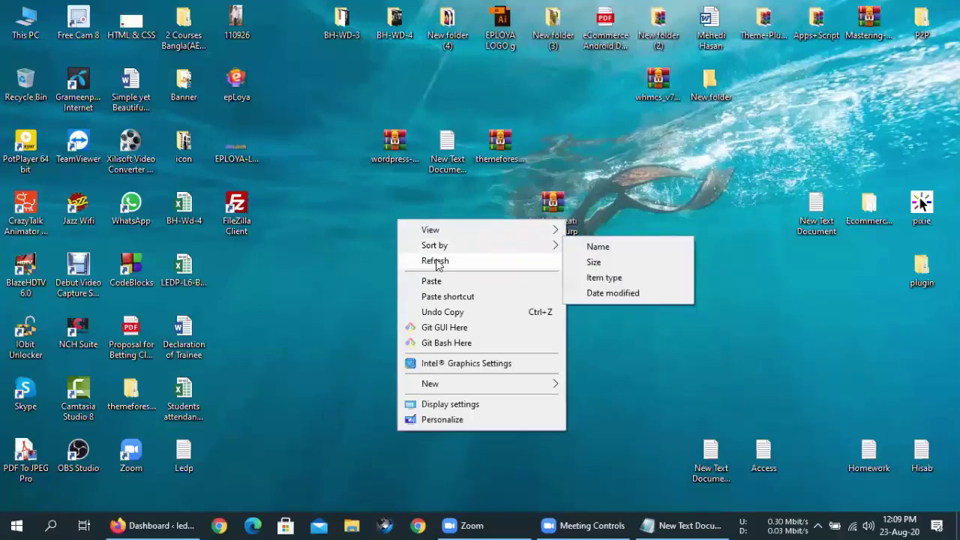
click(431, 258)
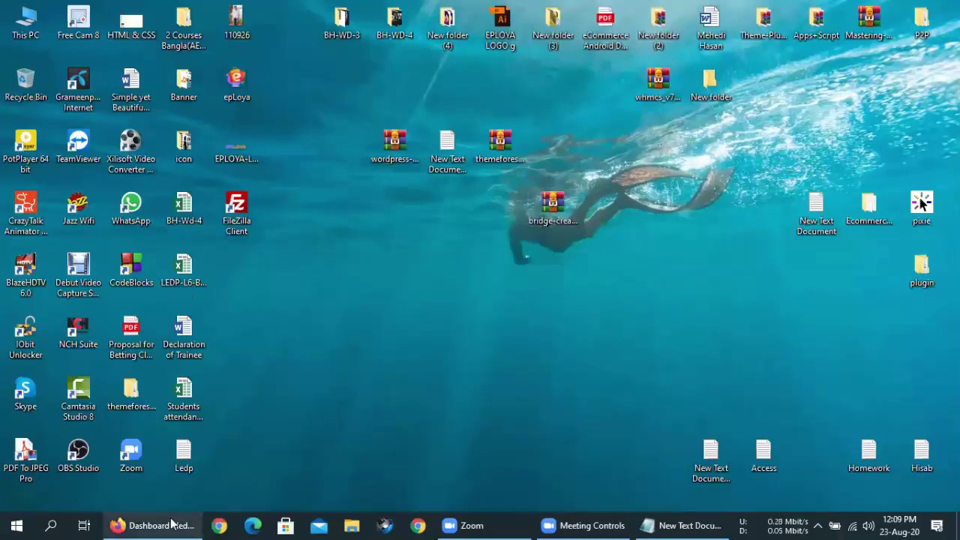
click(545, 213)
right_click(545, 213)
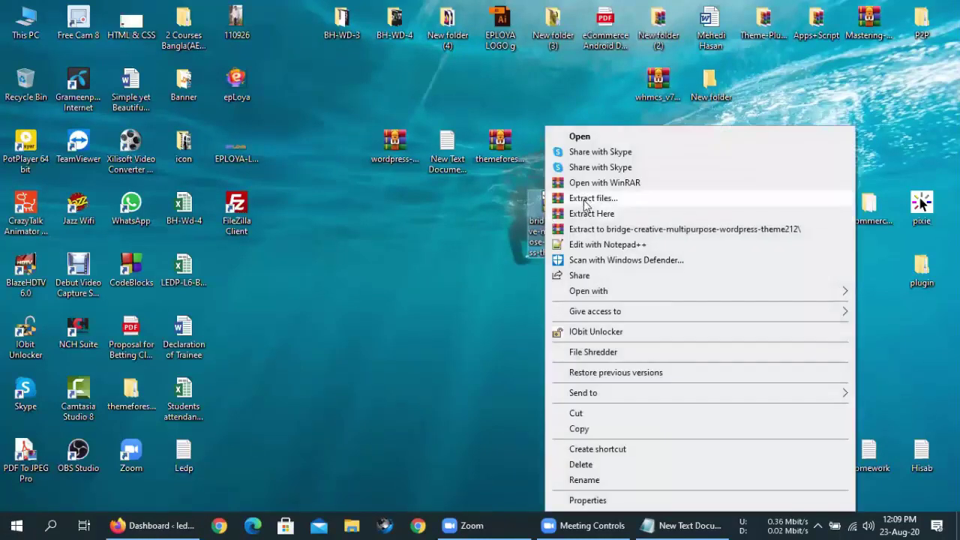
click(585, 201)
click(525, 406)
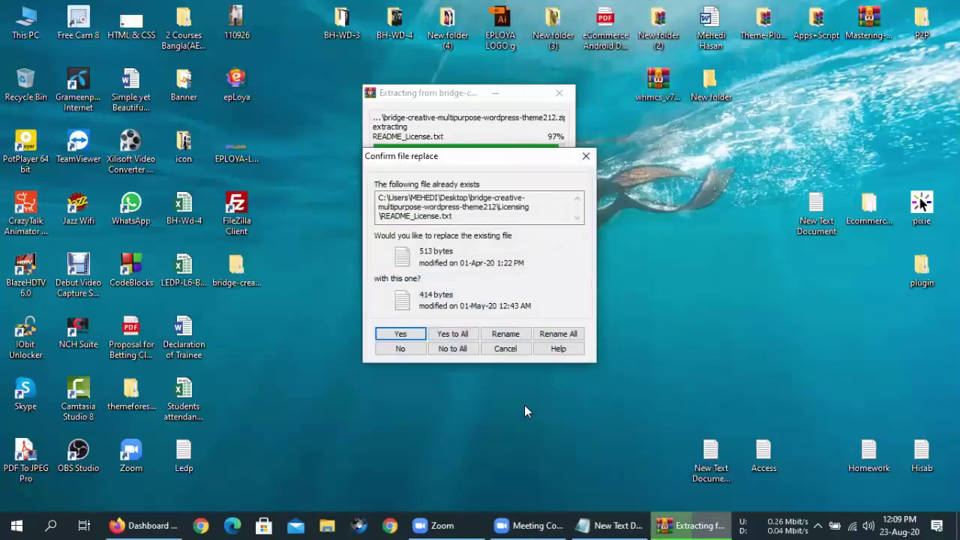
click(446, 335)
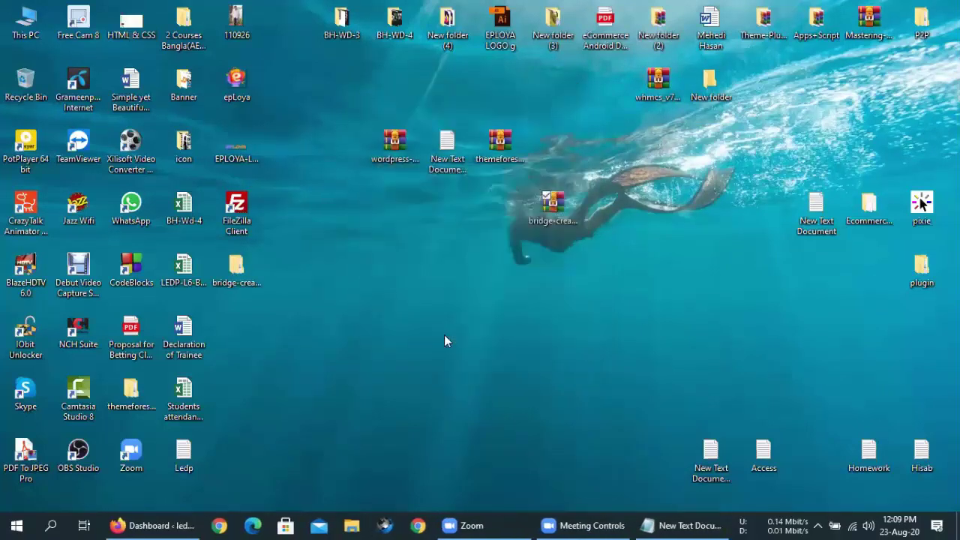
click(251, 278)
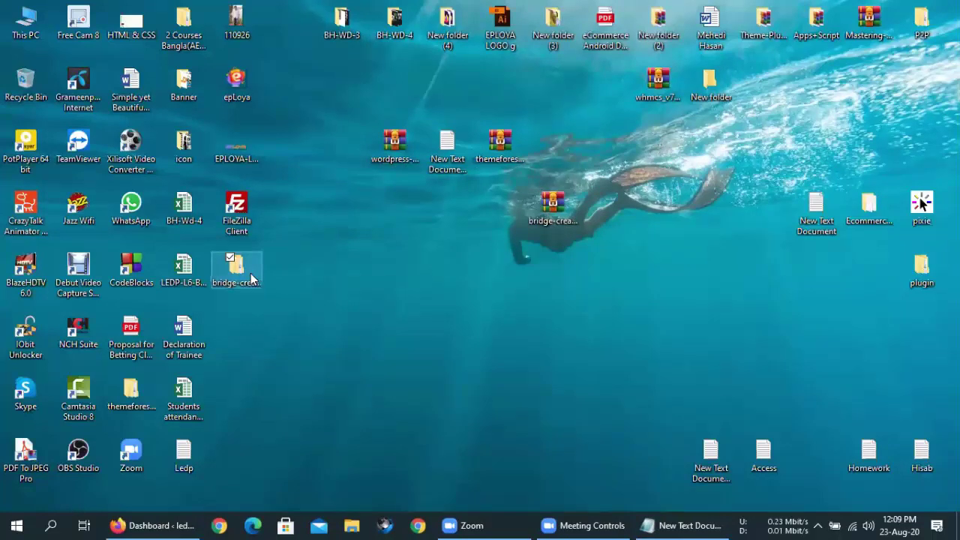
Open the extracted theme212 folder and look over the bridge and bridge-child archives
double_click(250, 273)
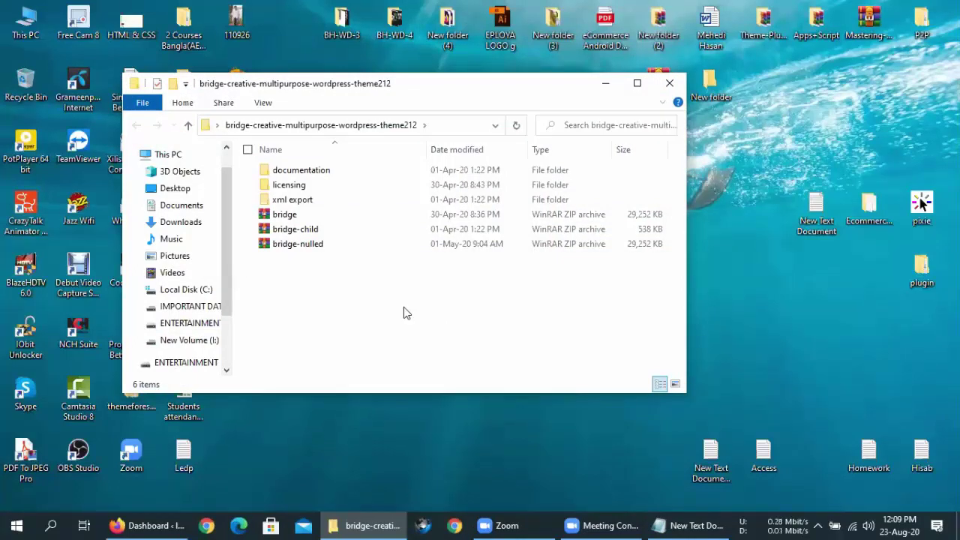
drag(394, 300, 311, 94)
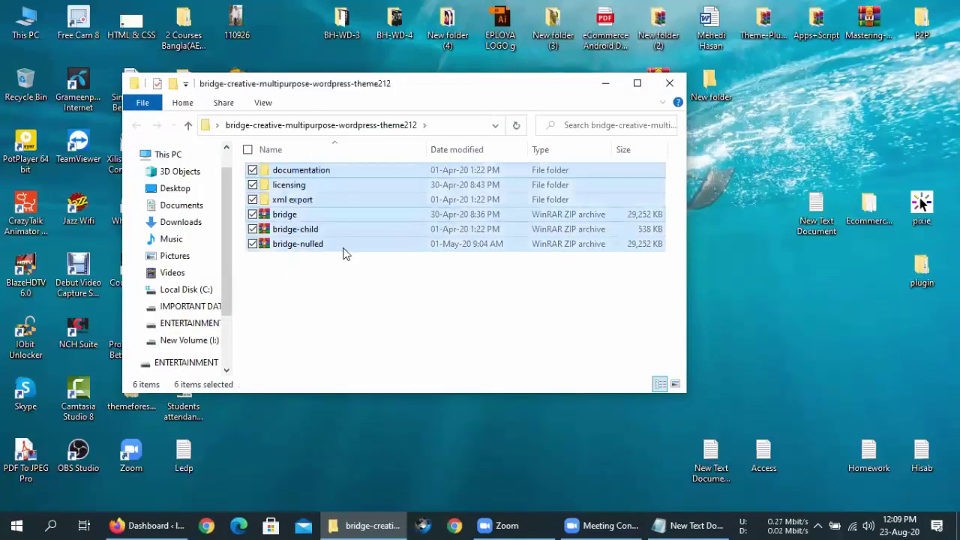
click(345, 284)
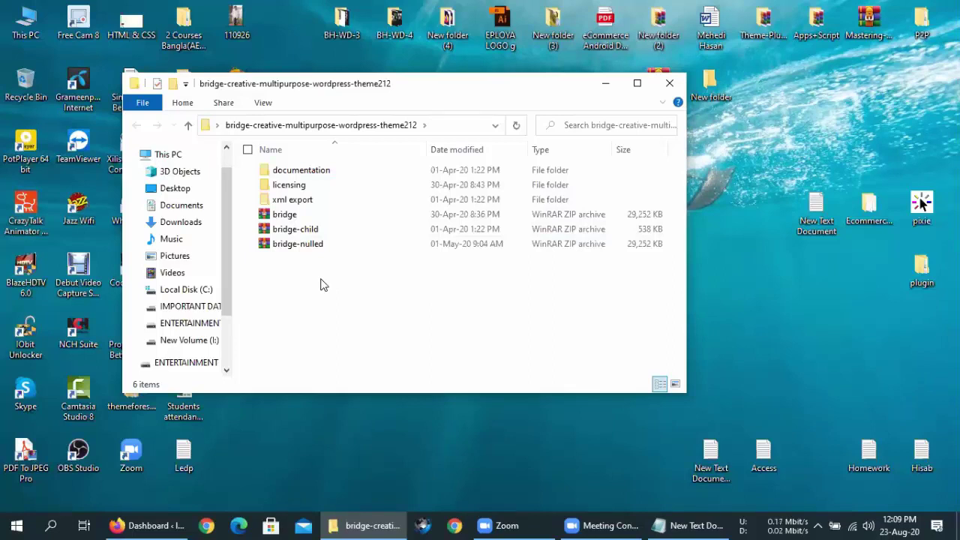
click(304, 212)
shift+click(305, 230)
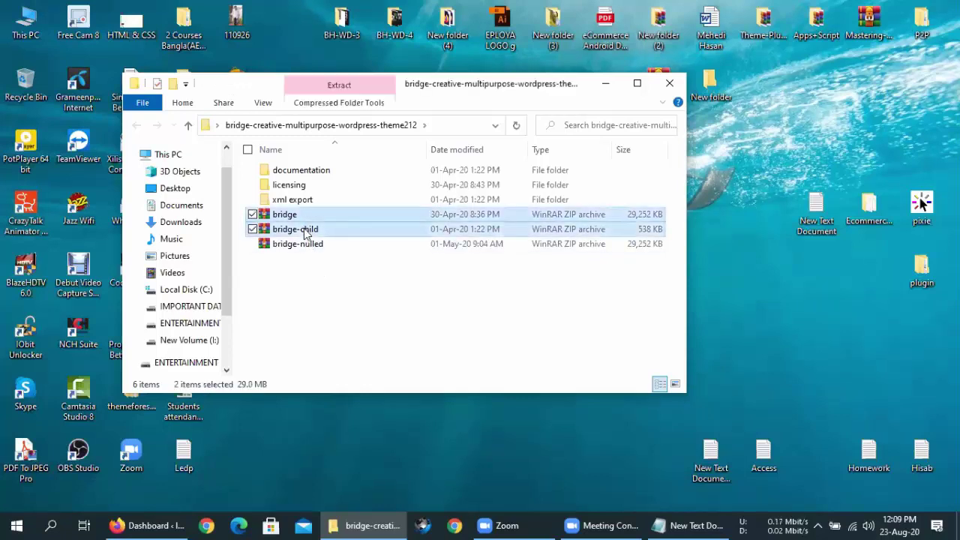
click(305, 233)
click(292, 216)
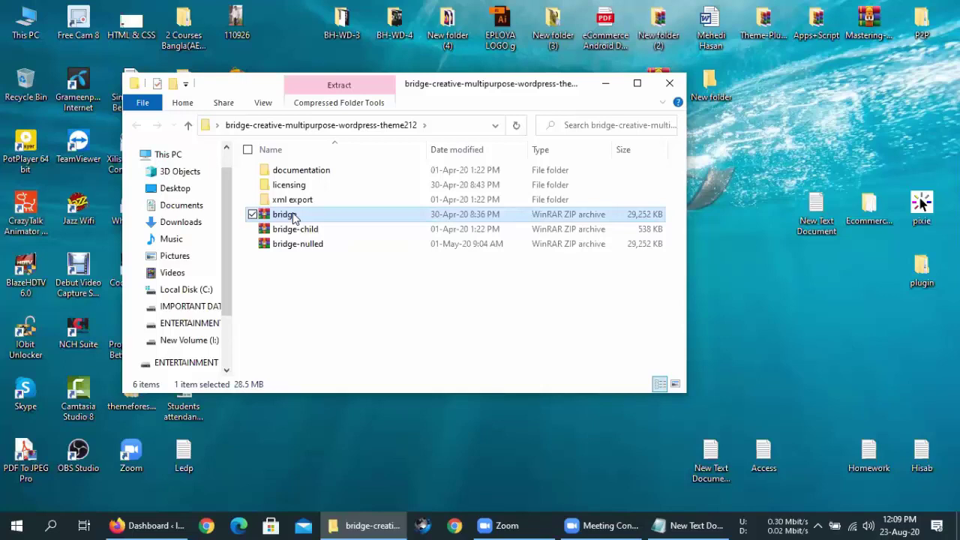
click(358, 276)
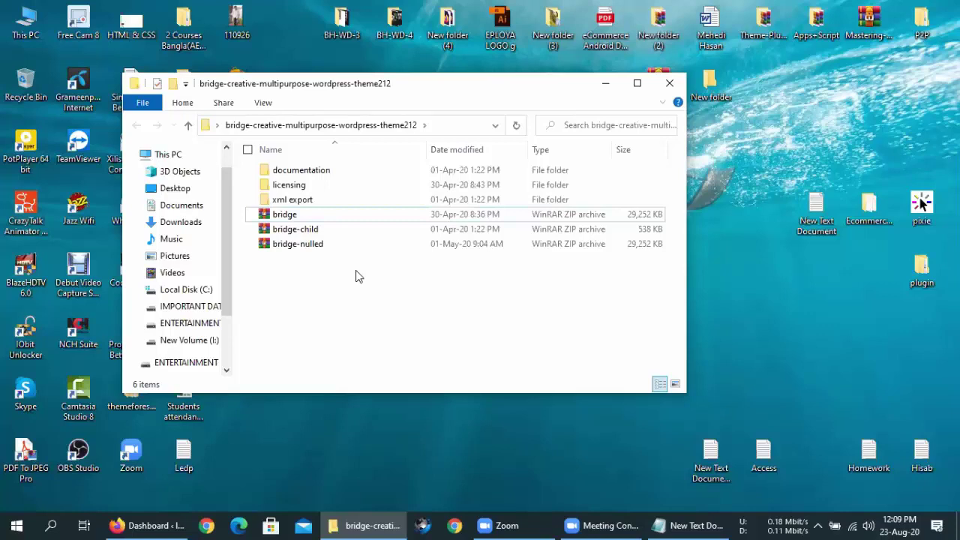
click(289, 218)
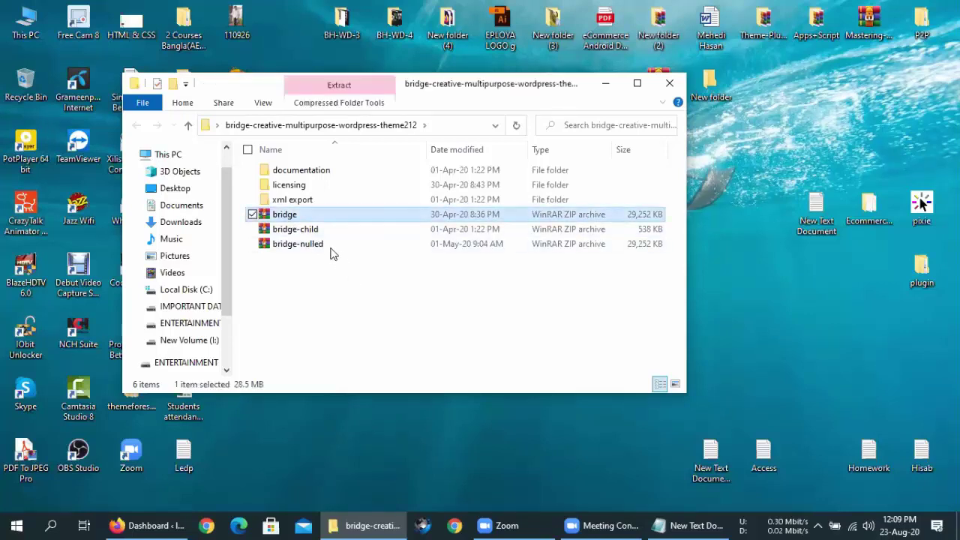
click(322, 233)
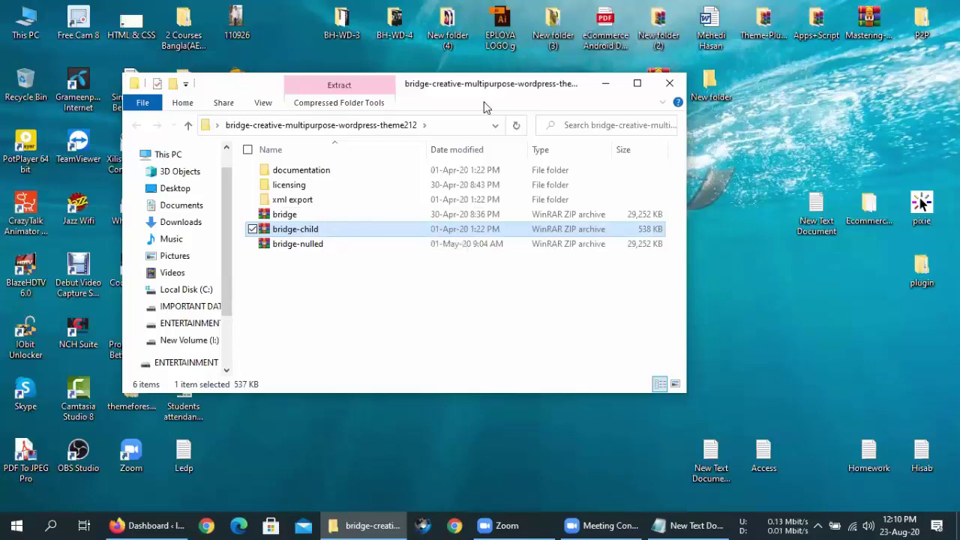
click(305, 279)
Delete the bridge-nulled archive from the folder
click(298, 247)
drag(298, 247, 298, 270)
click(300, 248)
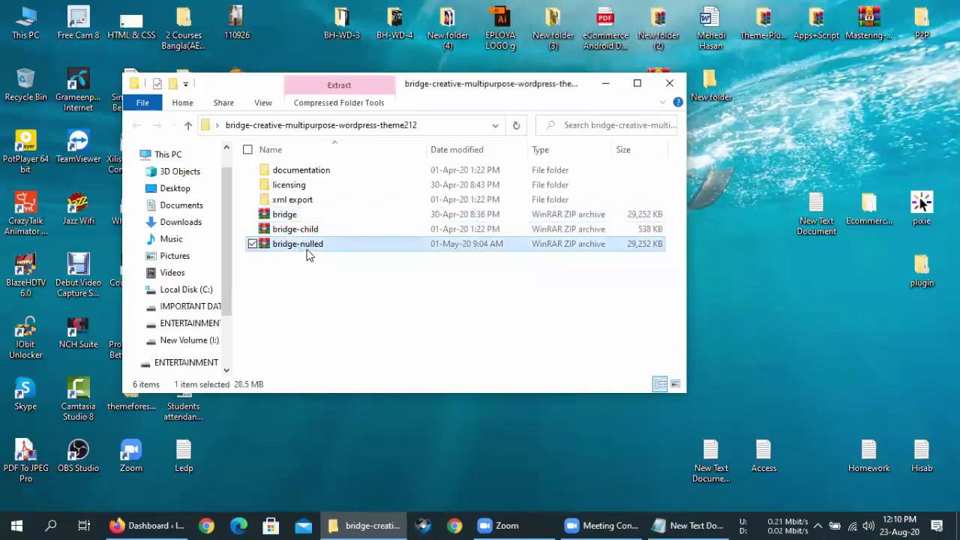
click(300, 216)
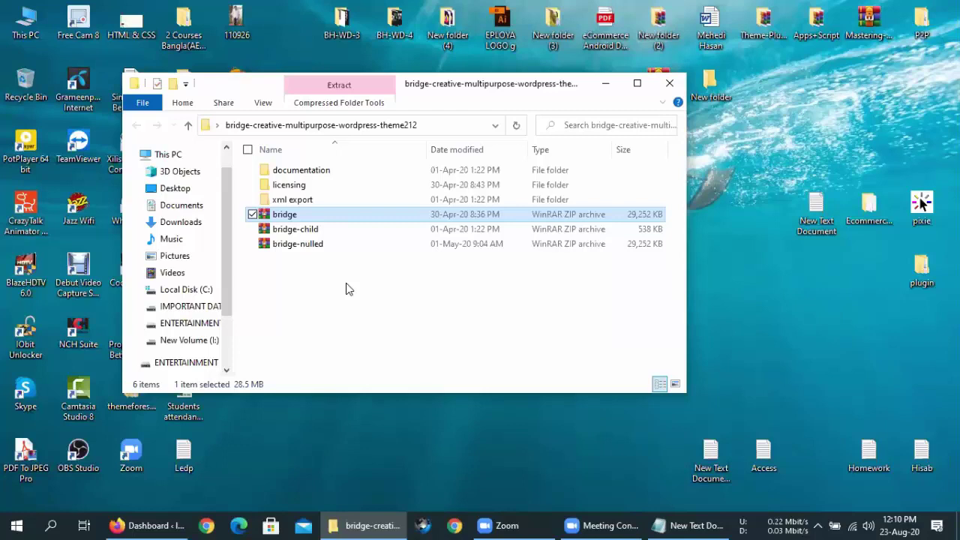
click(320, 245)
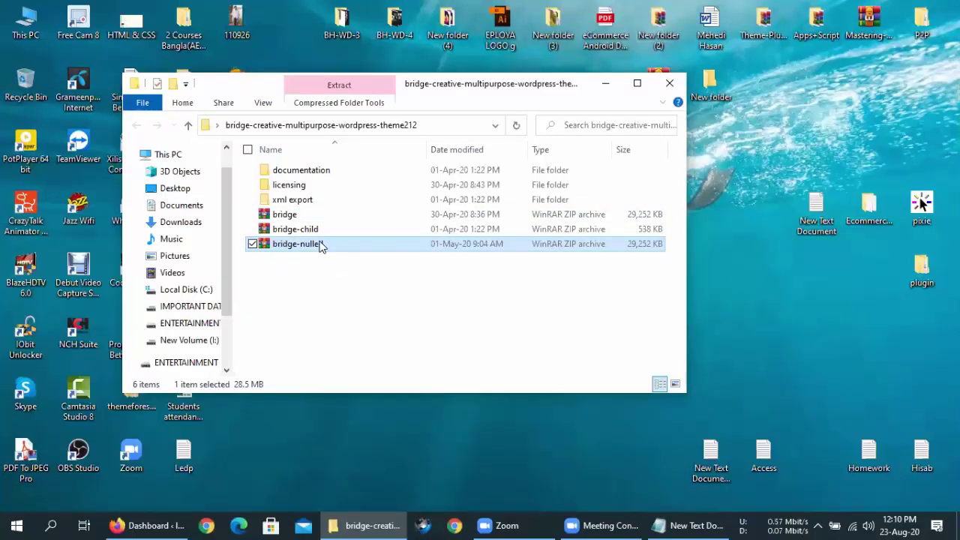
key(Delete)
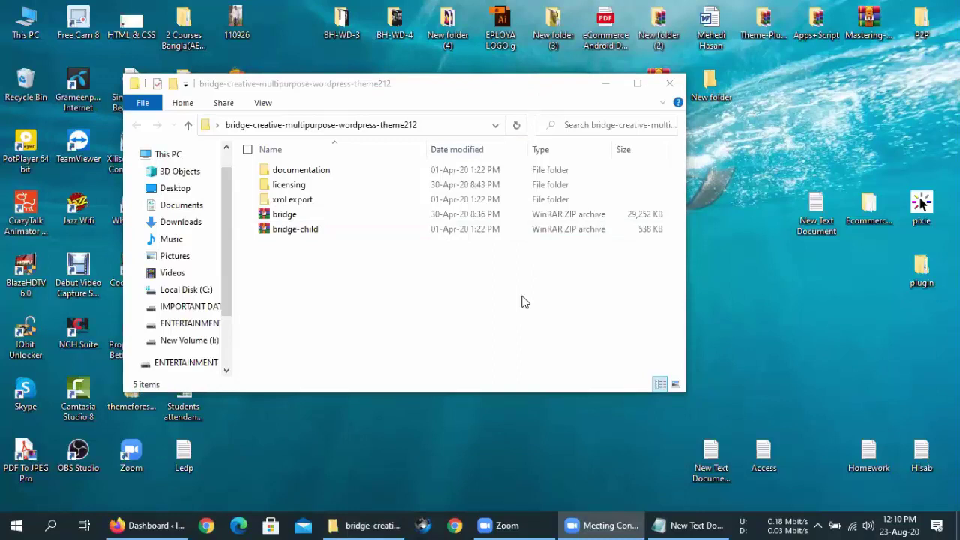
Shift the folder window right and select the remaining bridge archive
click(296, 217)
click(326, 229)
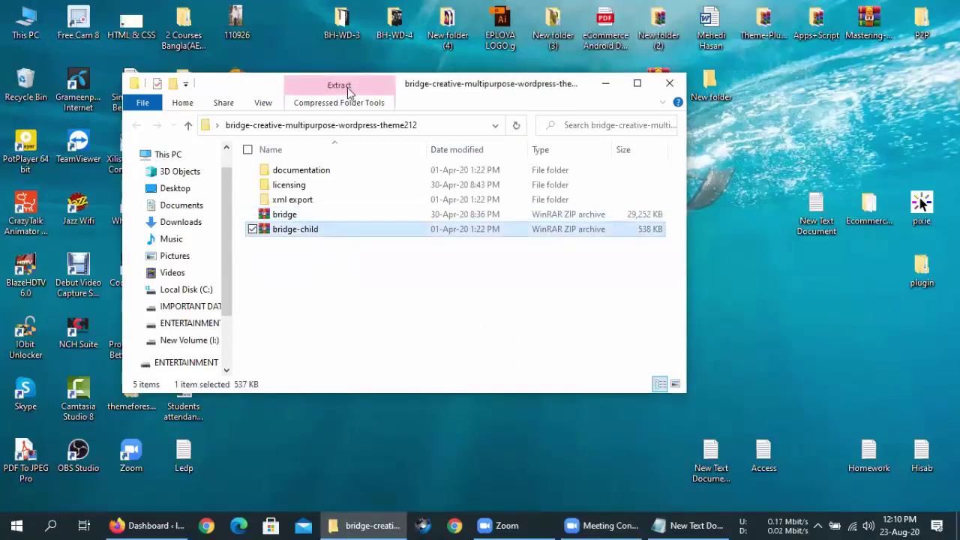
drag(347, 87, 553, 81)
click(517, 350)
click(501, 211)
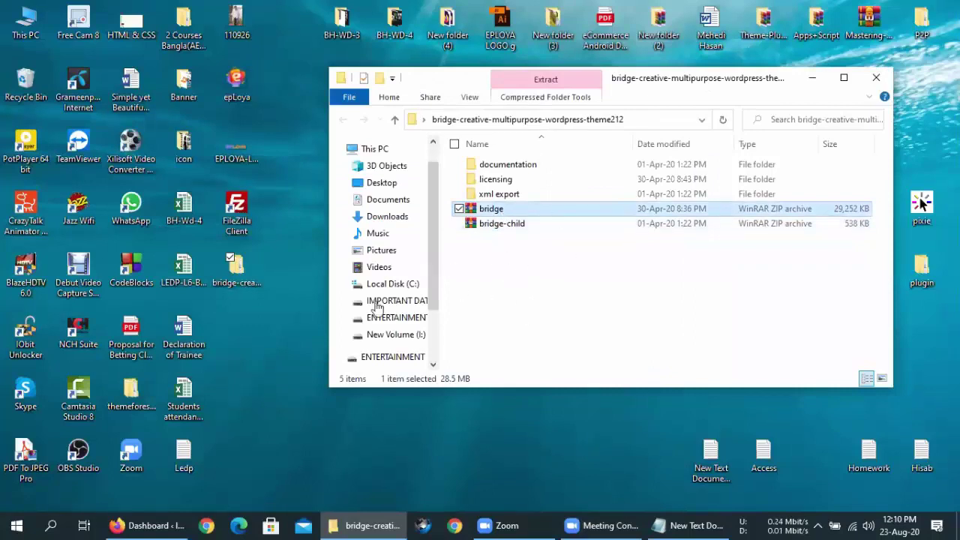
From the dashboard, go to Appearance > Themes > Add New and reveal the Upload Theme form
click(142, 526)
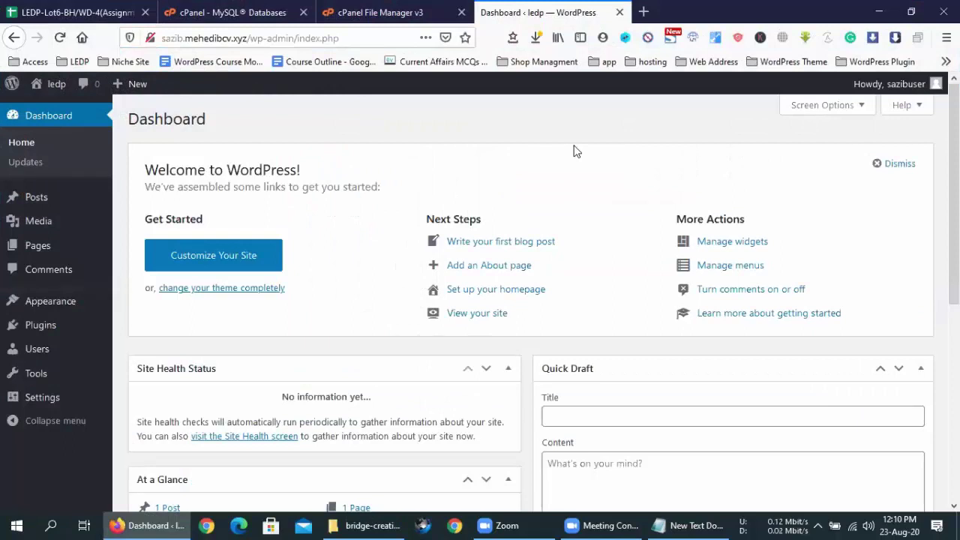
mouse_move(54, 303)
click(150, 305)
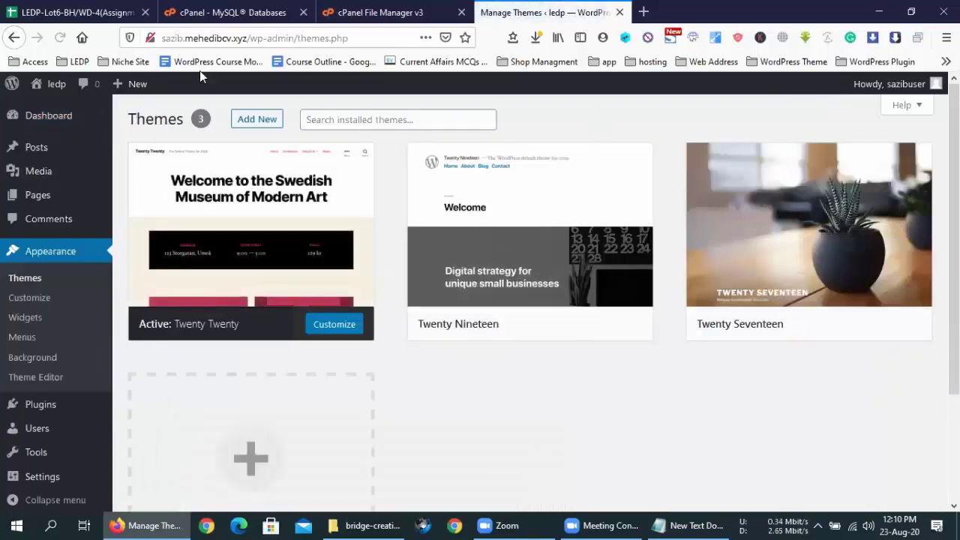
click(253, 120)
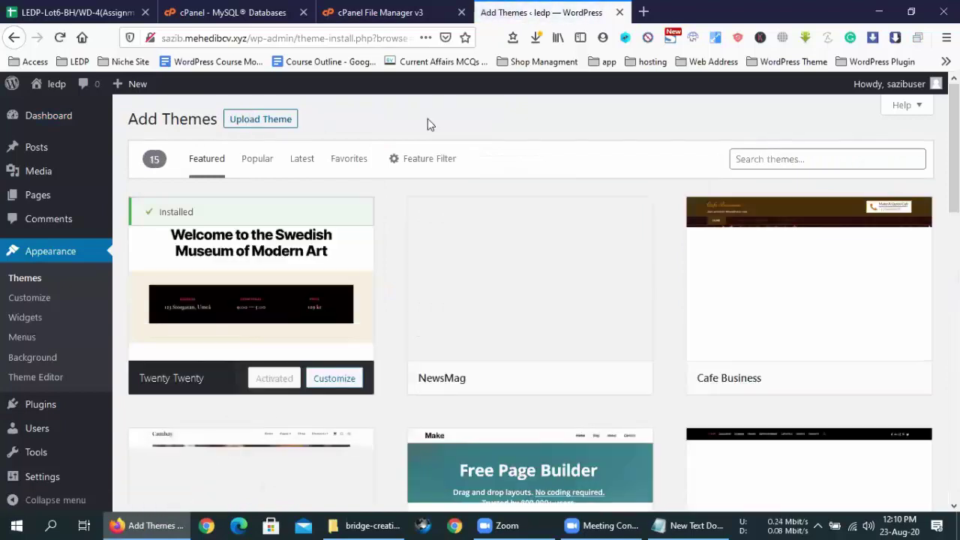
click(256, 123)
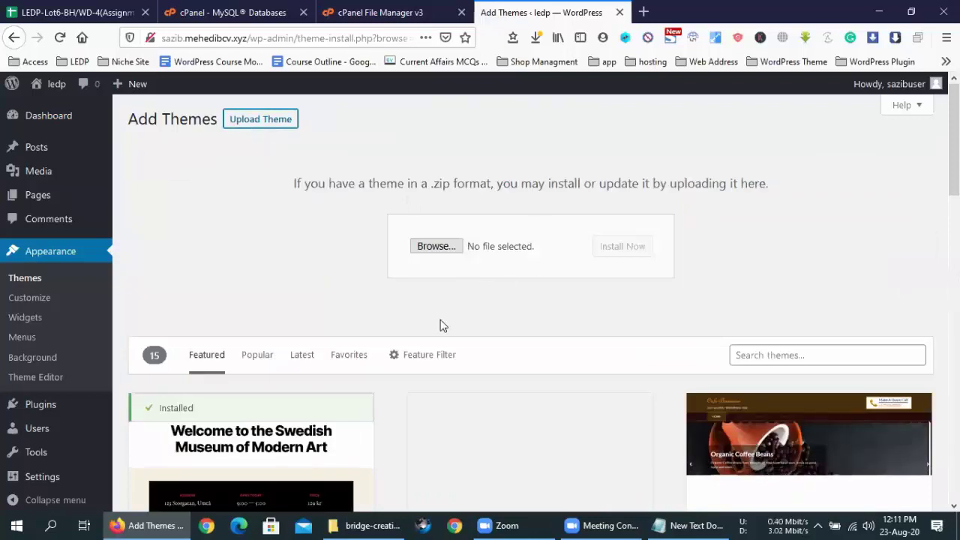
Upload bridge.zip from the bridge-creative download folder and install it as a theme
click(454, 250)
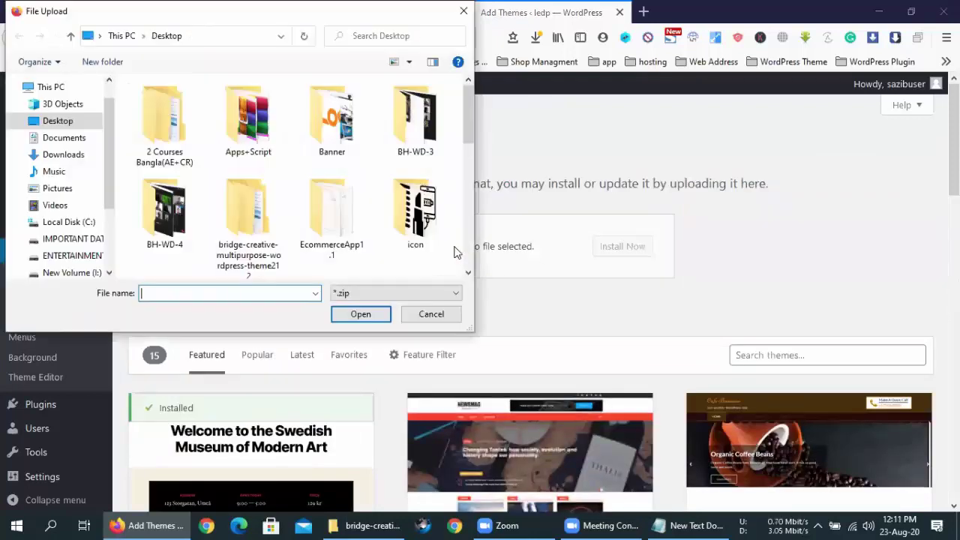
click(257, 262)
double_click(253, 217)
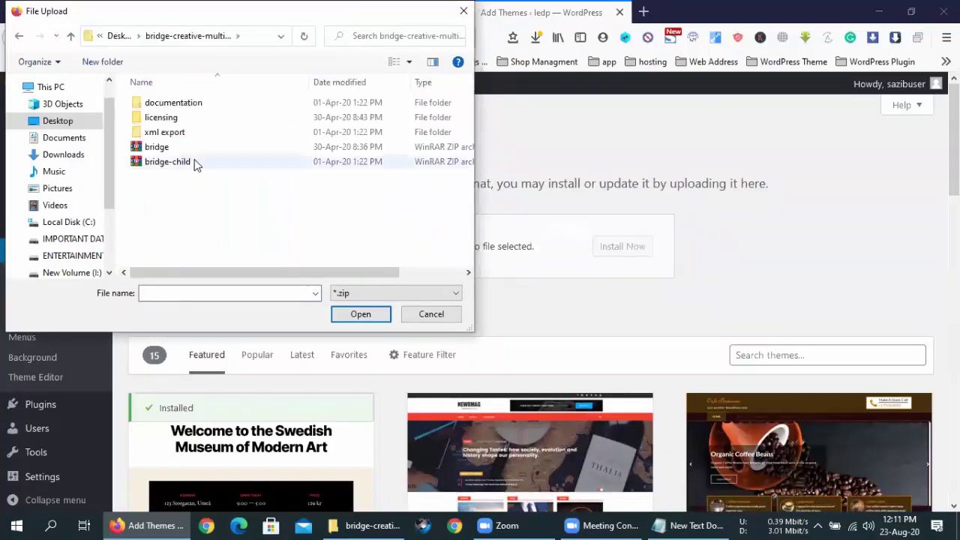
click(188, 148)
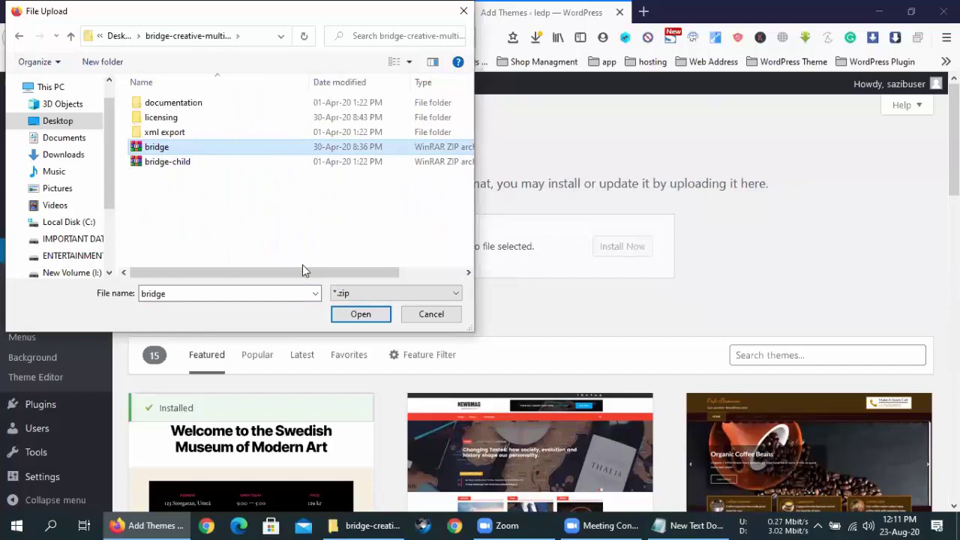
click(357, 314)
click(617, 247)
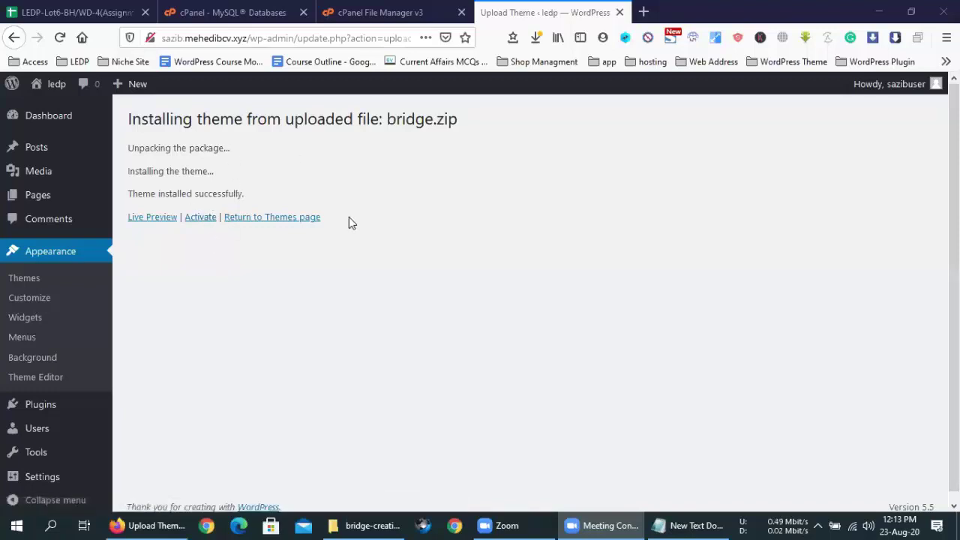
Activate the Bridge theme, landing on the Welcome to Bridge 21.2 page
click(200, 218)
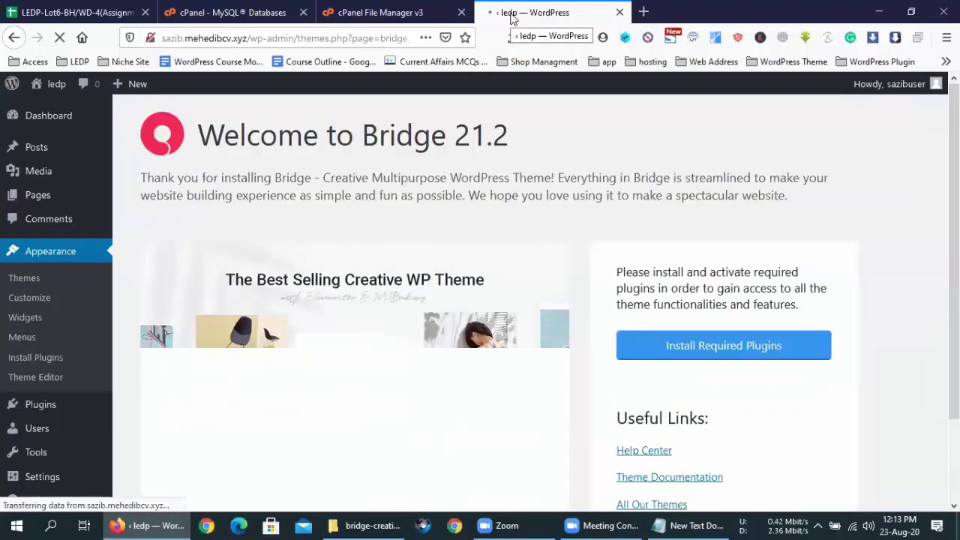
drag(206, 135, 521, 149)
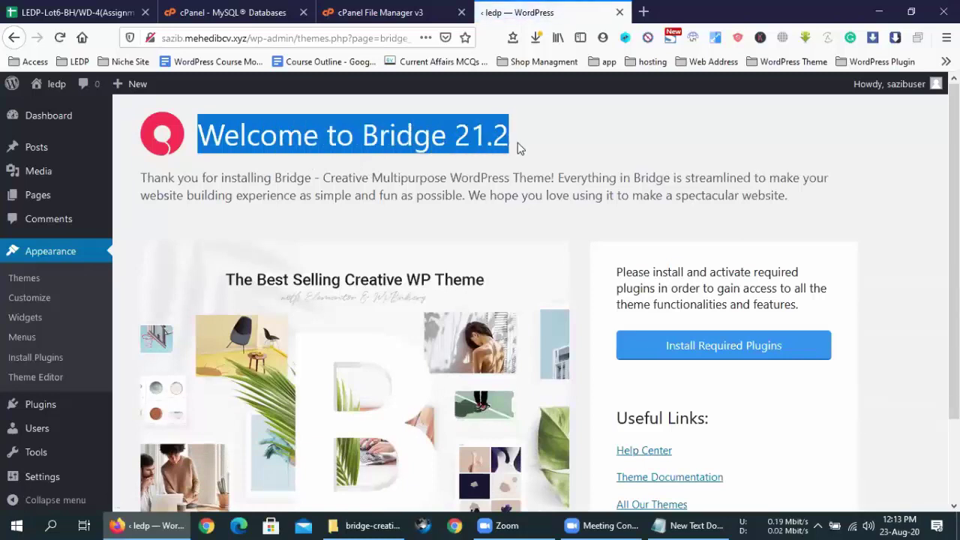
click(521, 148)
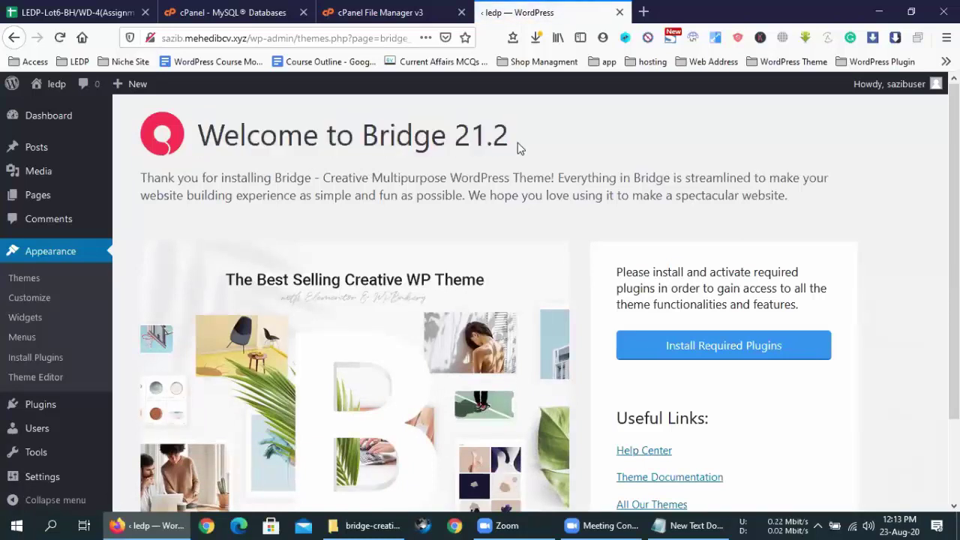
mouse_move(514, 150)
mouse_down()
mouse_move(199, 138)
mouse_move(502, 143)
mouse_up()
click(209, 137)
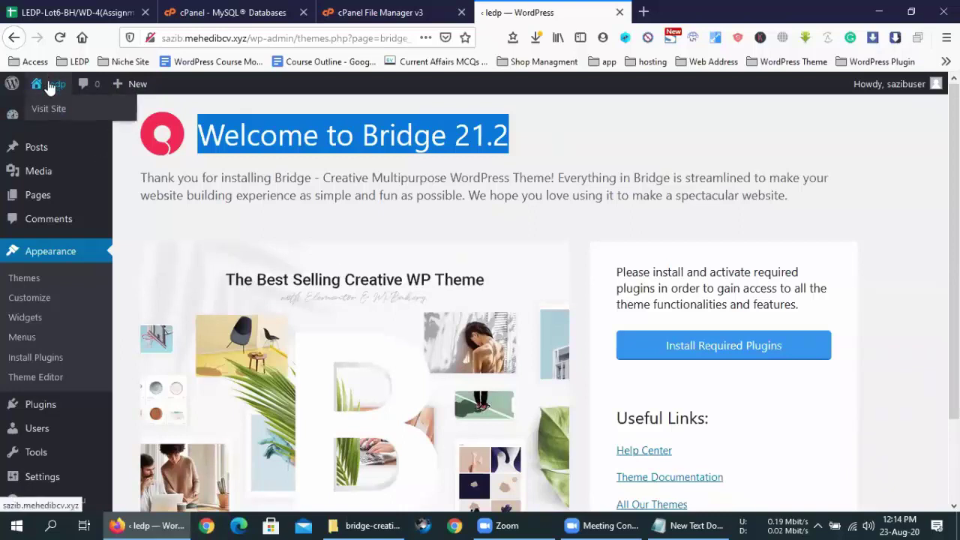
Open the site's public front end in a new browser tab
middle_click(48, 111)
click(584, 150)
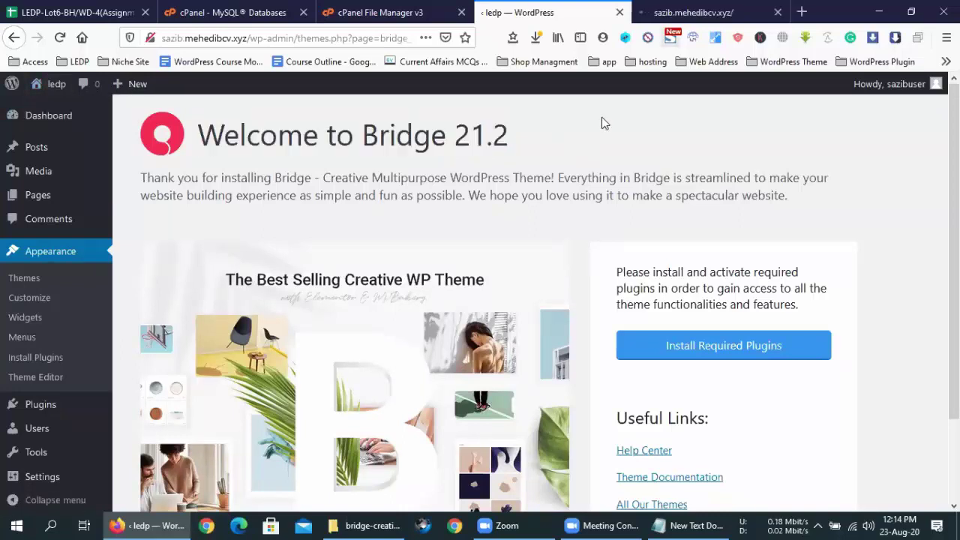
click(708, 10)
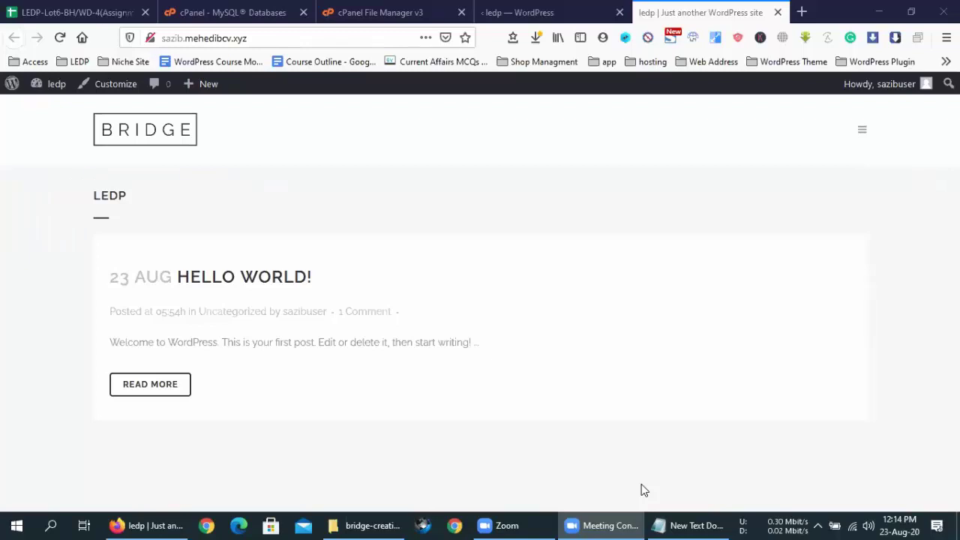
Go back to the 'ledp — WordPress' tab and review the Bridge 21.2 install-required-plugins notice
click(420, 214)
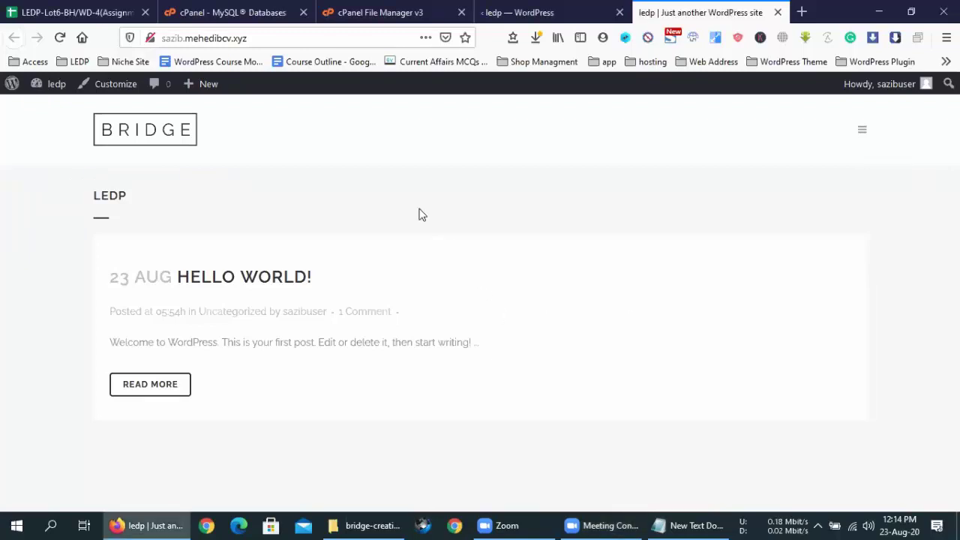
click(536, 12)
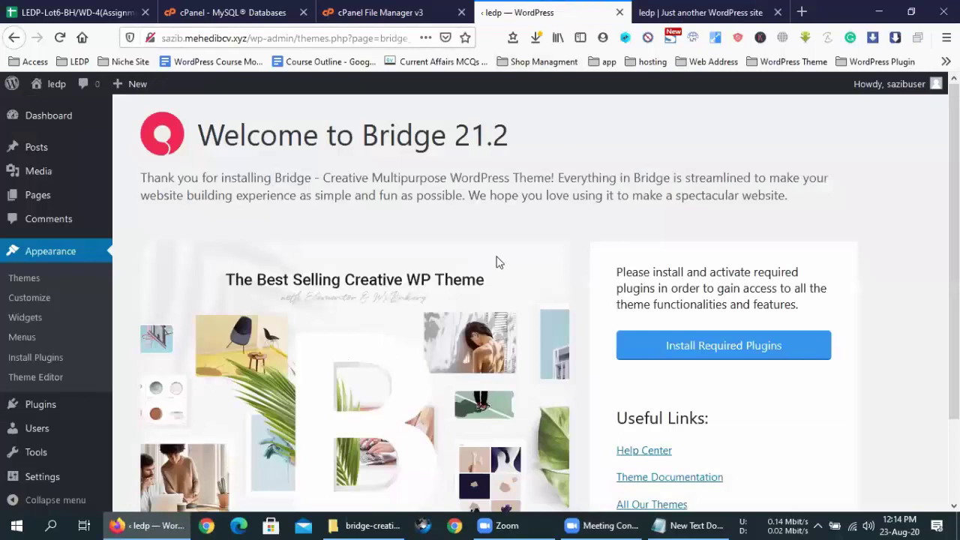
scroll(560, 278, down, 3)
scroll(560, 277, up, 3)
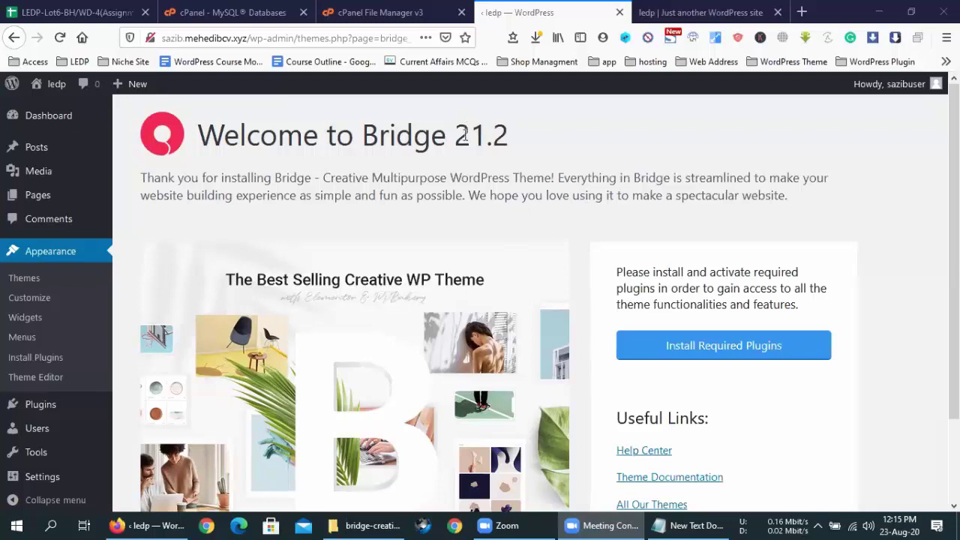
click(470, 159)
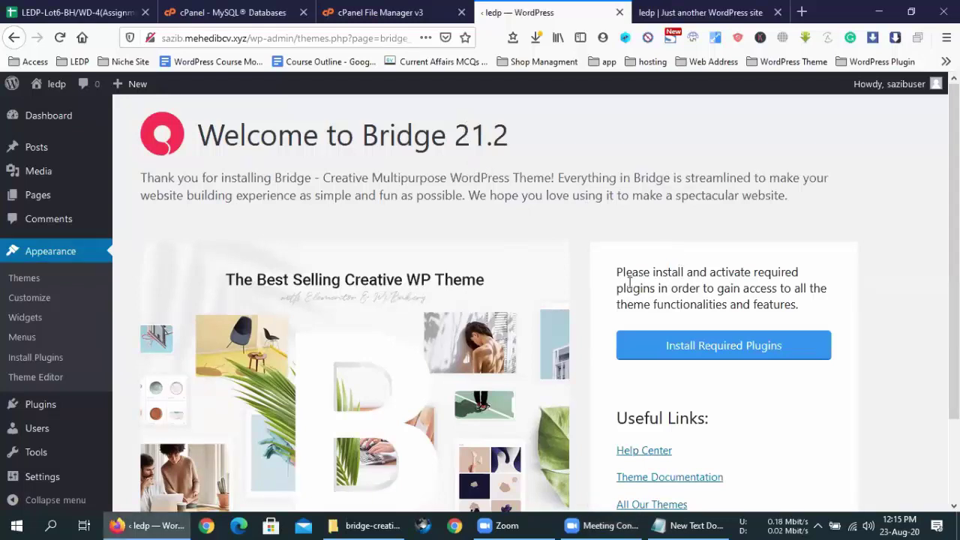
drag(617, 272, 824, 314)
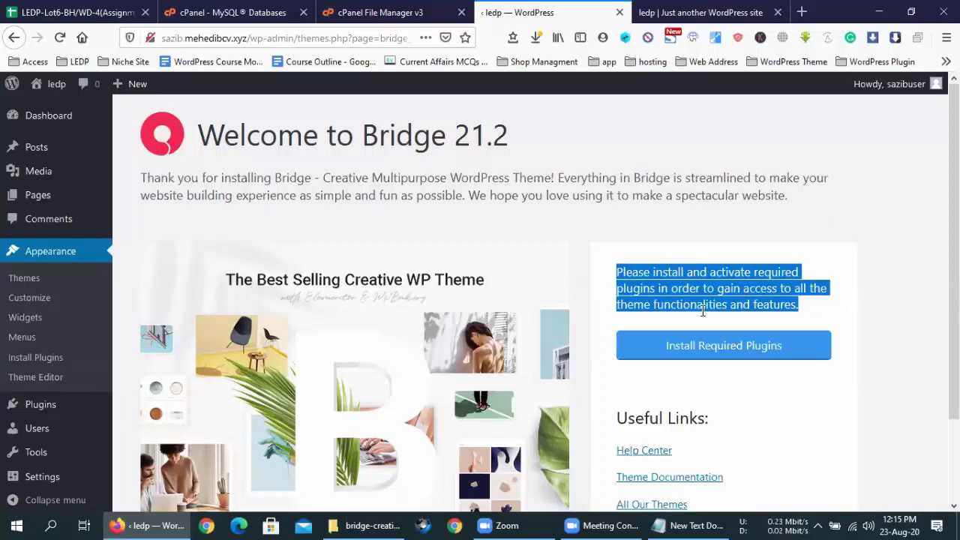
click(792, 312)
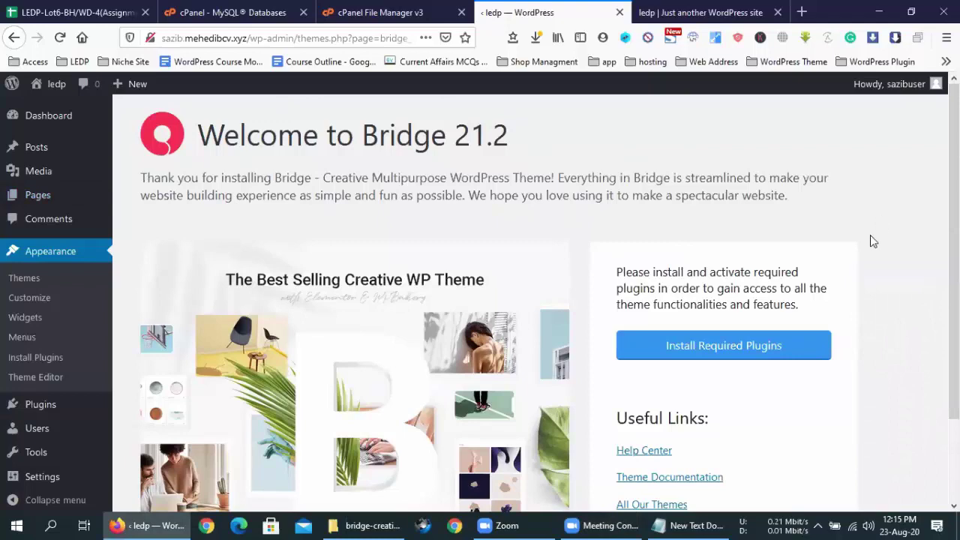
Open bridge.zip from the bridge-creative folder in WinRAR and view the bundled bridge\plugins zips
key(super+d)
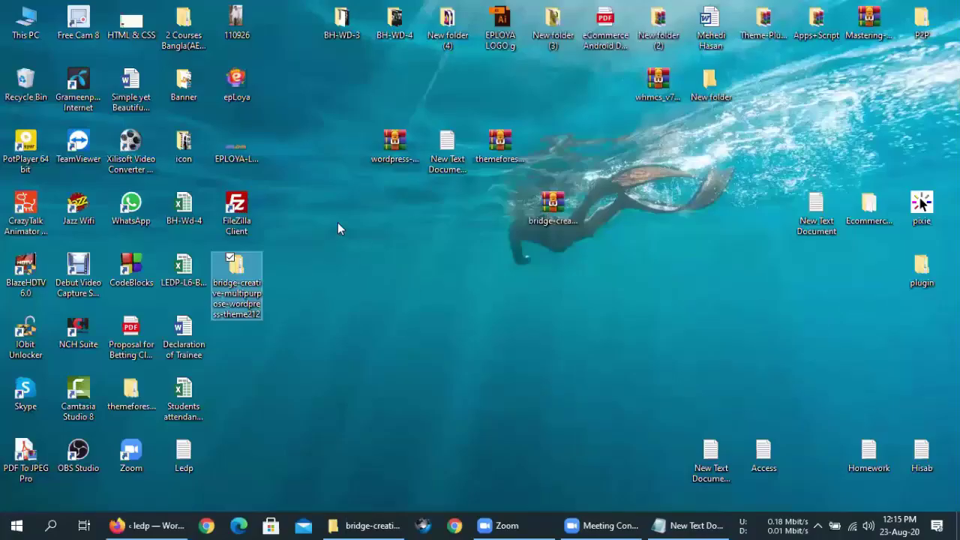
right_click(338, 223)
click(381, 266)
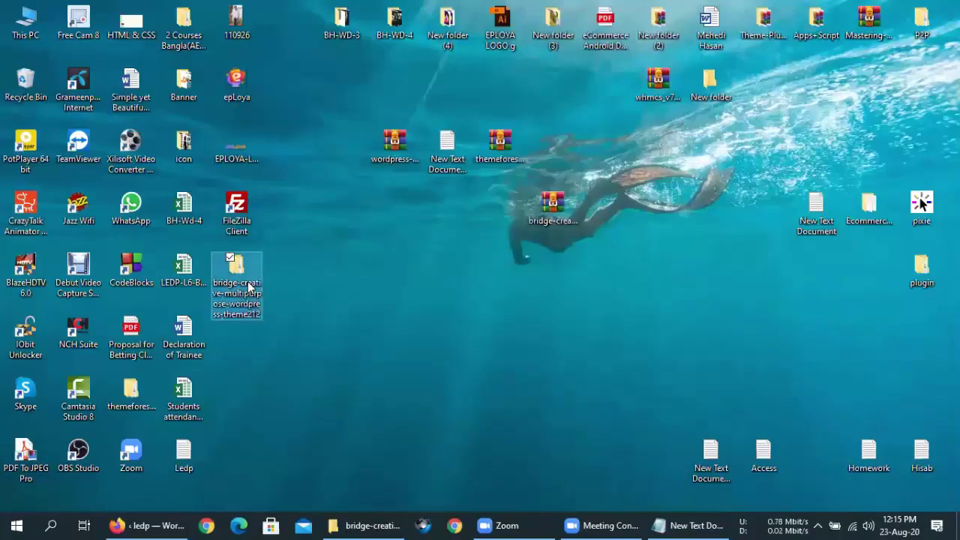
double_click(248, 287)
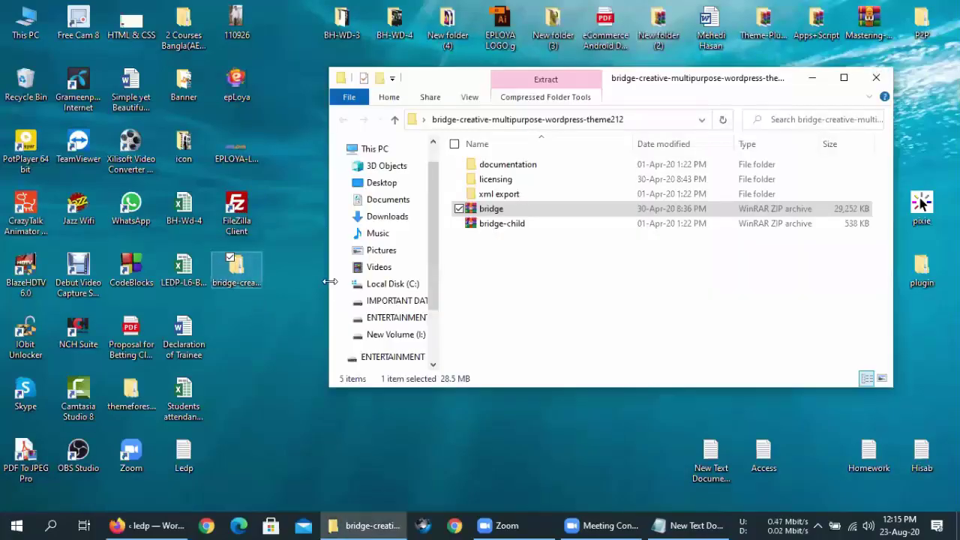
double_click(502, 211)
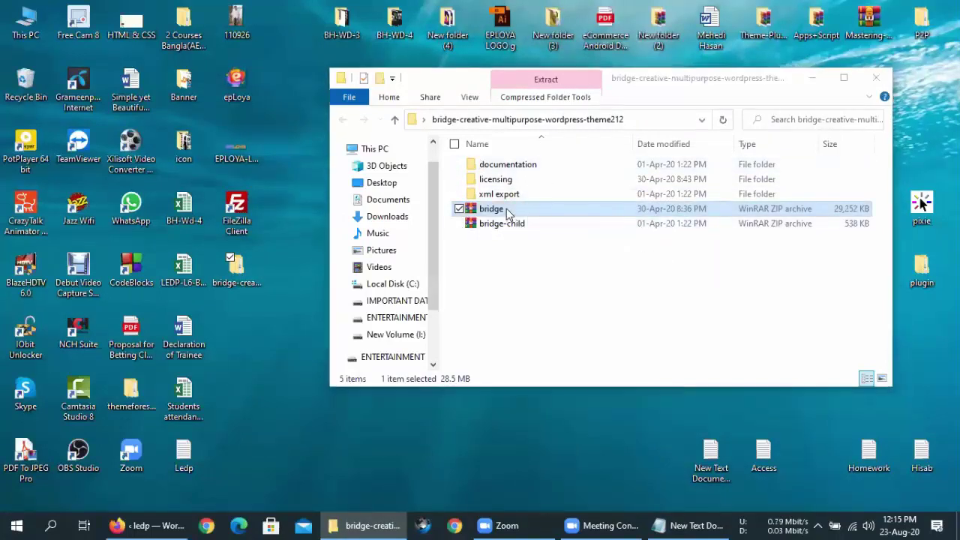
double_click(459, 249)
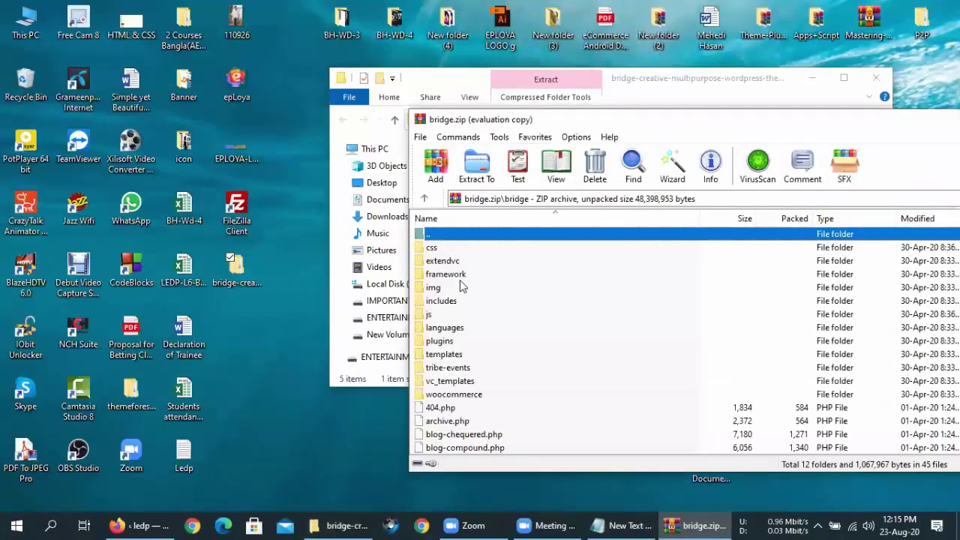
key(Escape)
double_click(470, 343)
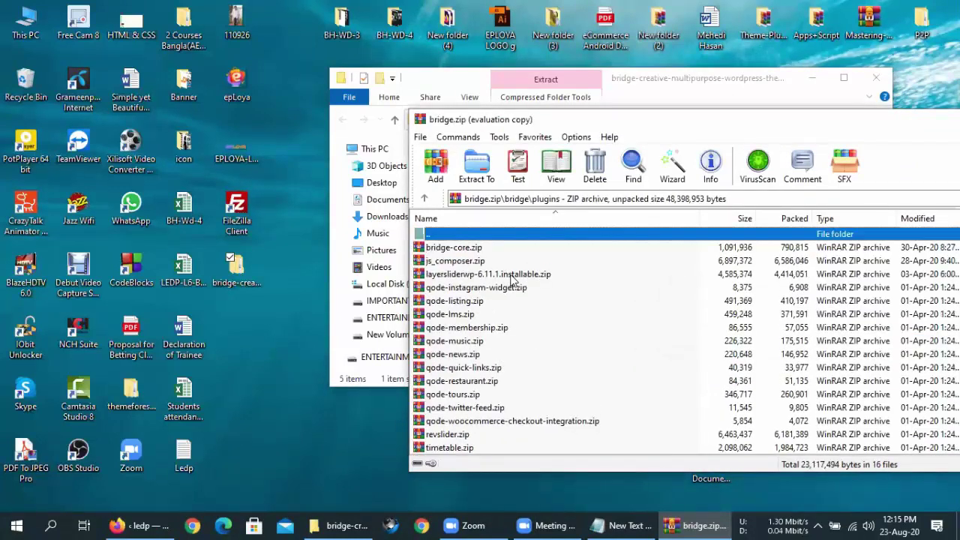
Close the archive and folder windows, then refresh the desktop
double_click(418, 120)
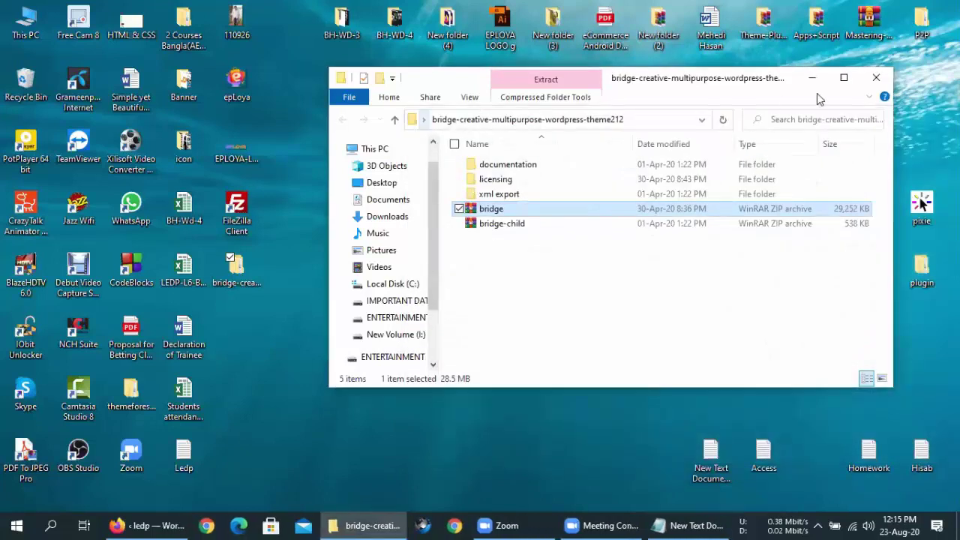
click(876, 77)
right_click(369, 247)
click(399, 285)
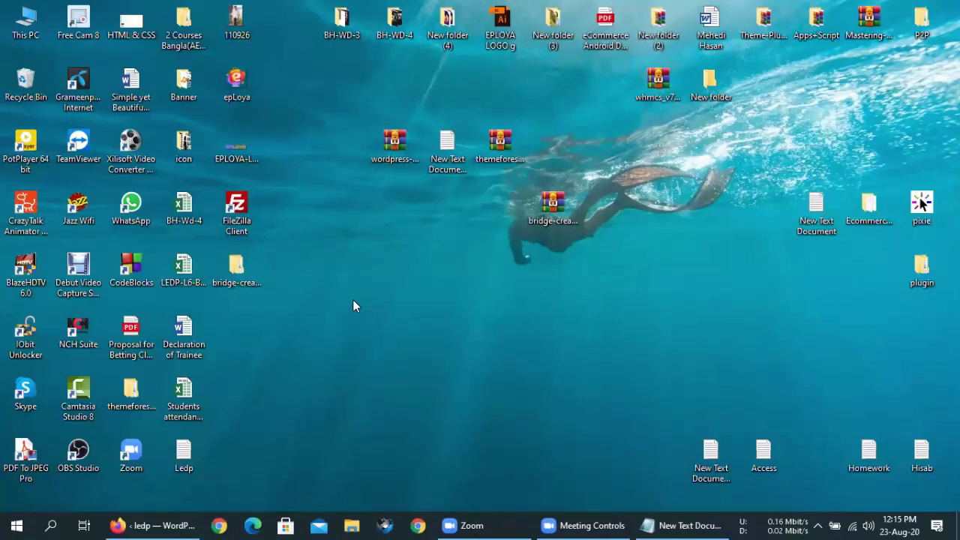
Restore the Bridge welcome page and open its Install Required Plugins list
click(150, 525)
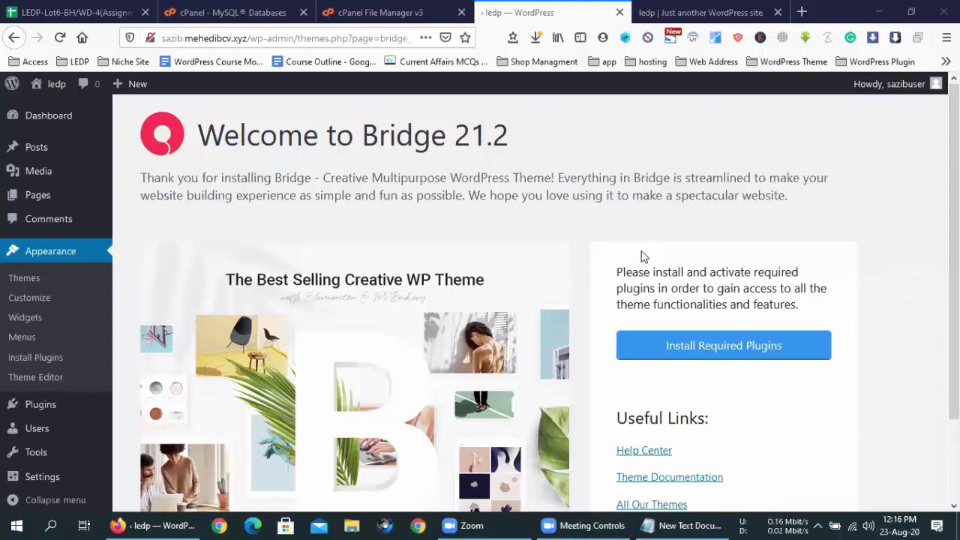
click(653, 273)
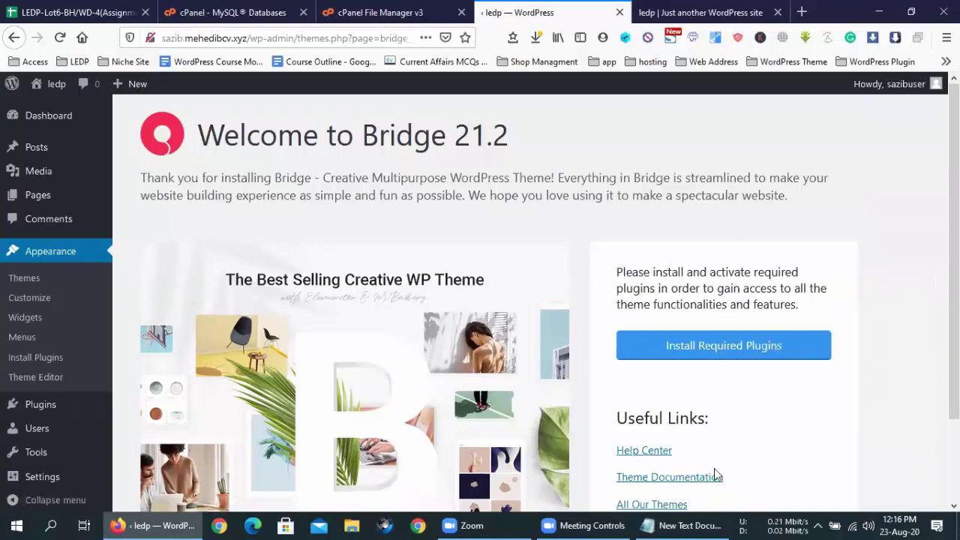
scroll(680, 266, down, 3)
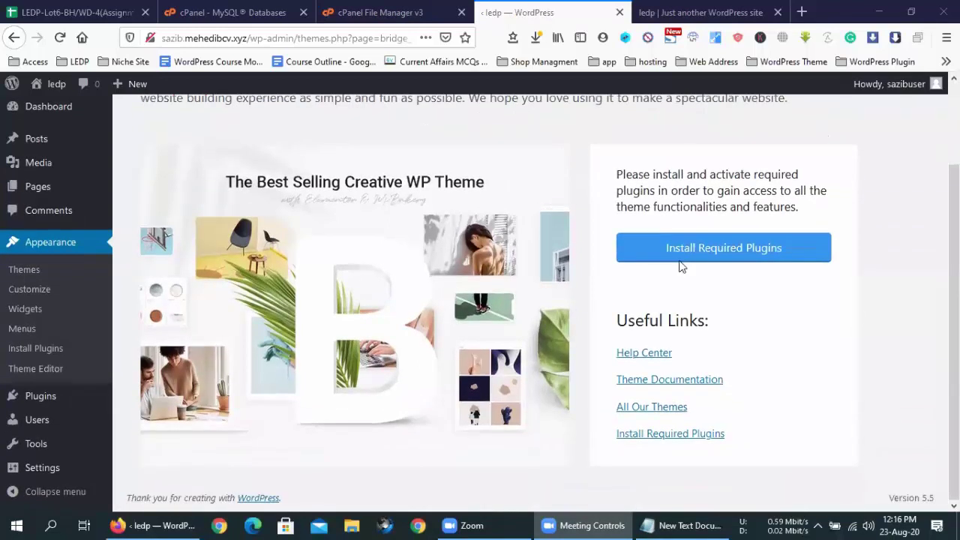
scroll(679, 267, up, 2)
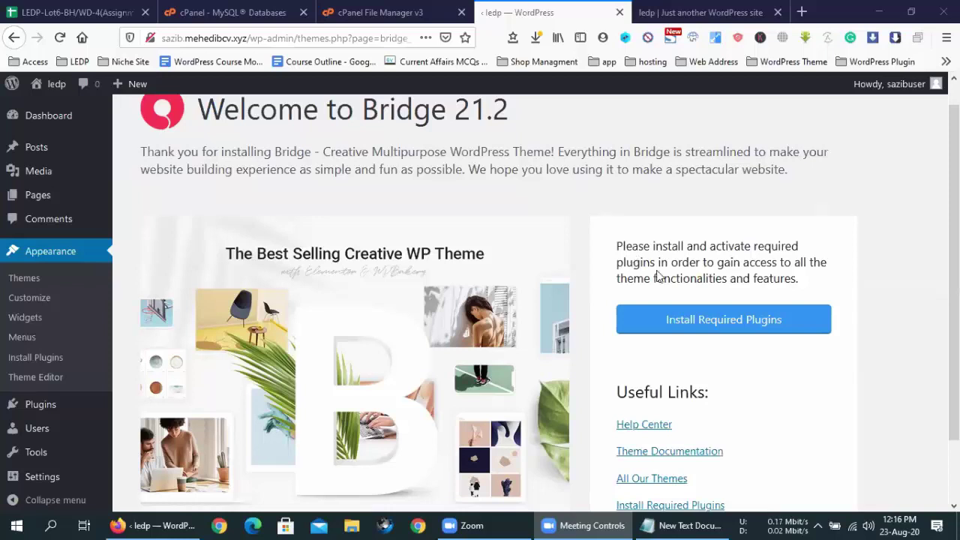
click(690, 323)
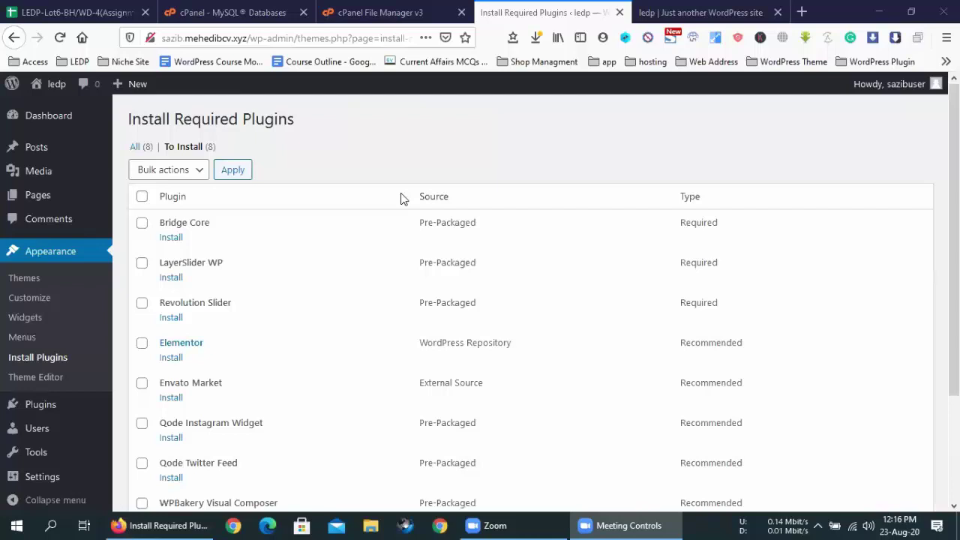
Tick all eight plugins, Bridge Core through WPBakery Visual Composer, and choose Install as the bulk action
click(141, 198)
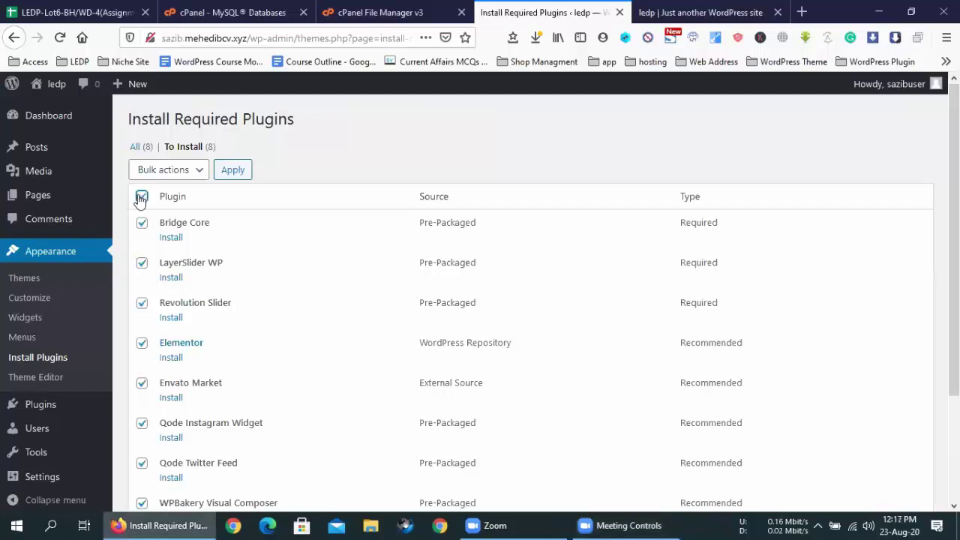
scroll(242, 375, down, 3)
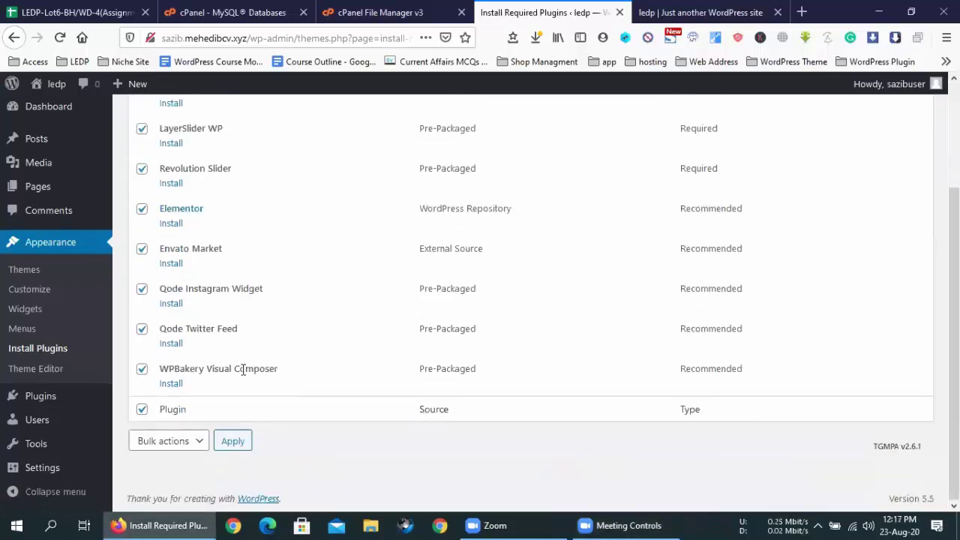
scroll(242, 372, up, 3)
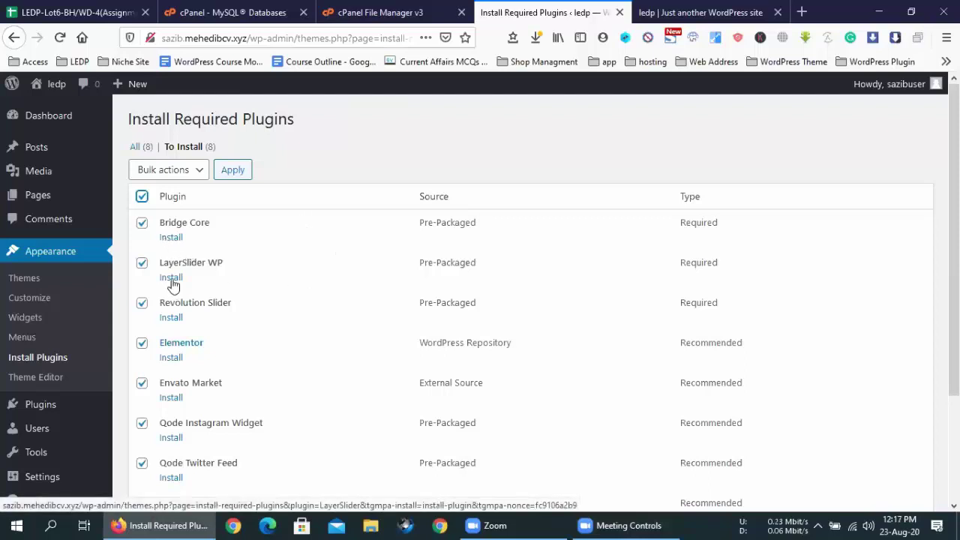
scroll(172, 284, down, 3)
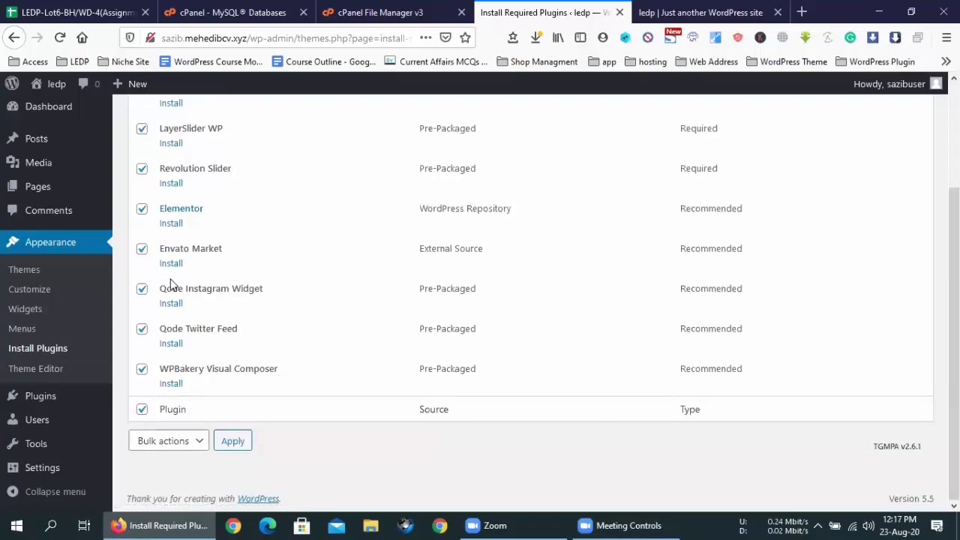
scroll(184, 343, up, 3)
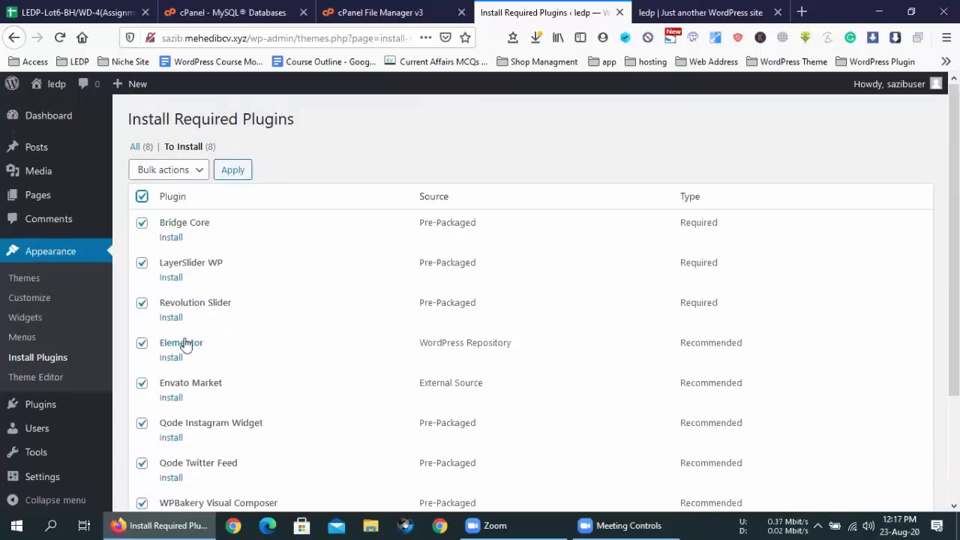
click(143, 198)
click(142, 198)
click(177, 171)
click(172, 207)
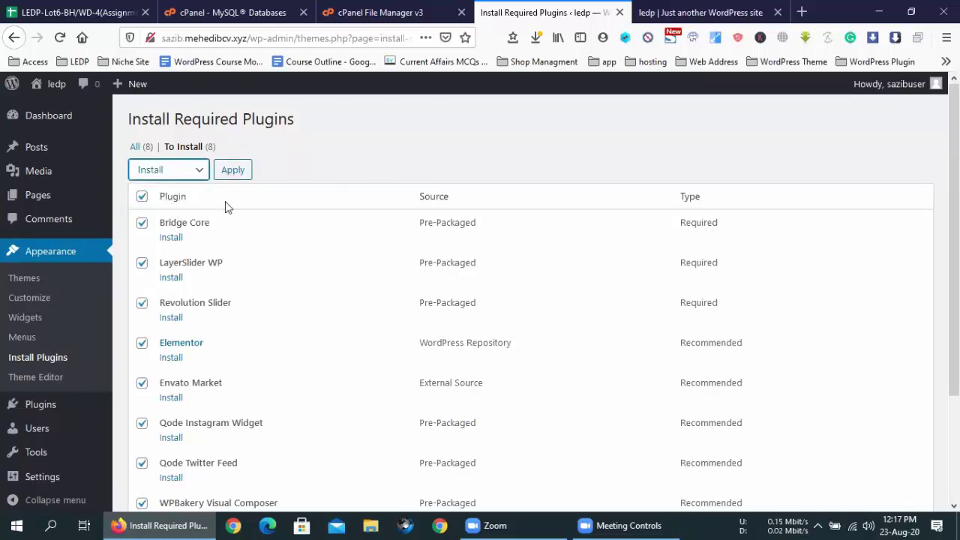
scroll(231, 352, down, 3)
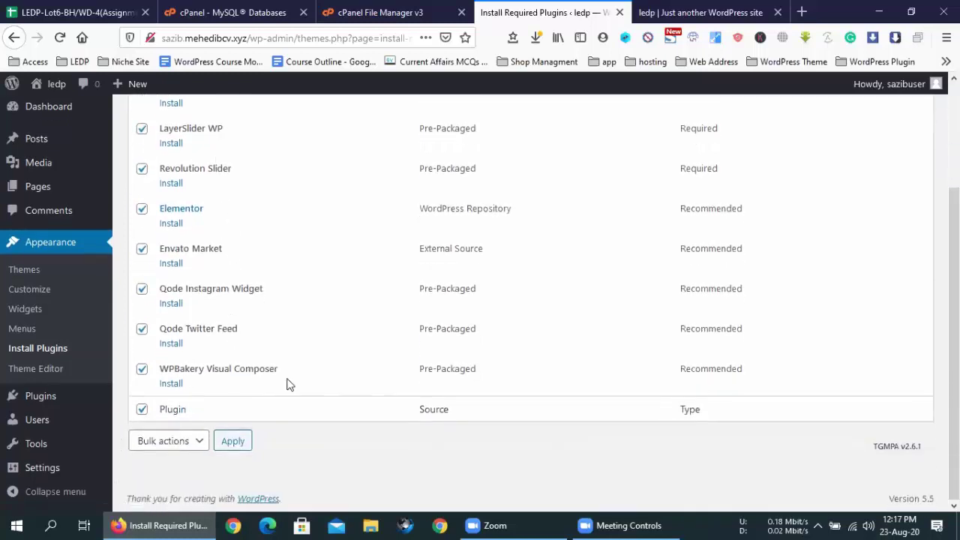
scroll(289, 384, up, 3)
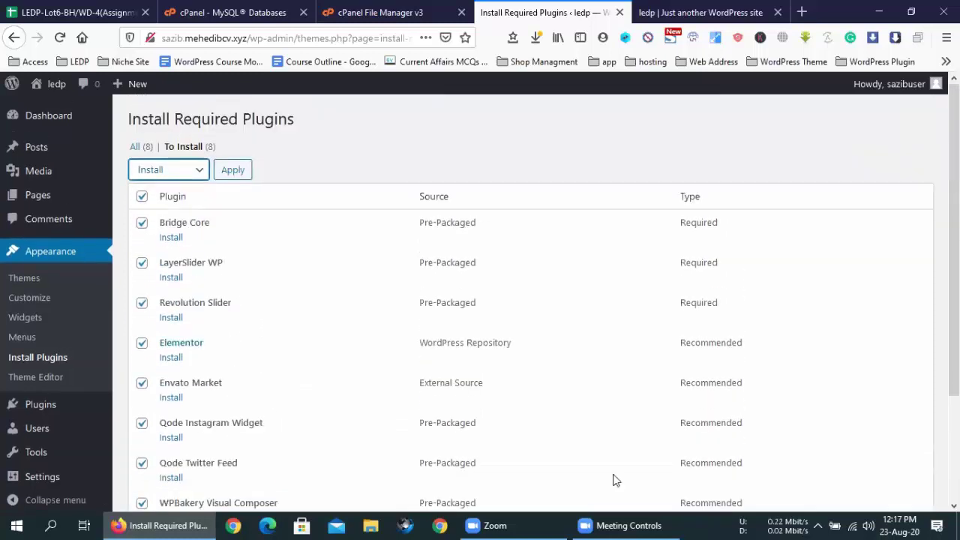
click(604, 523)
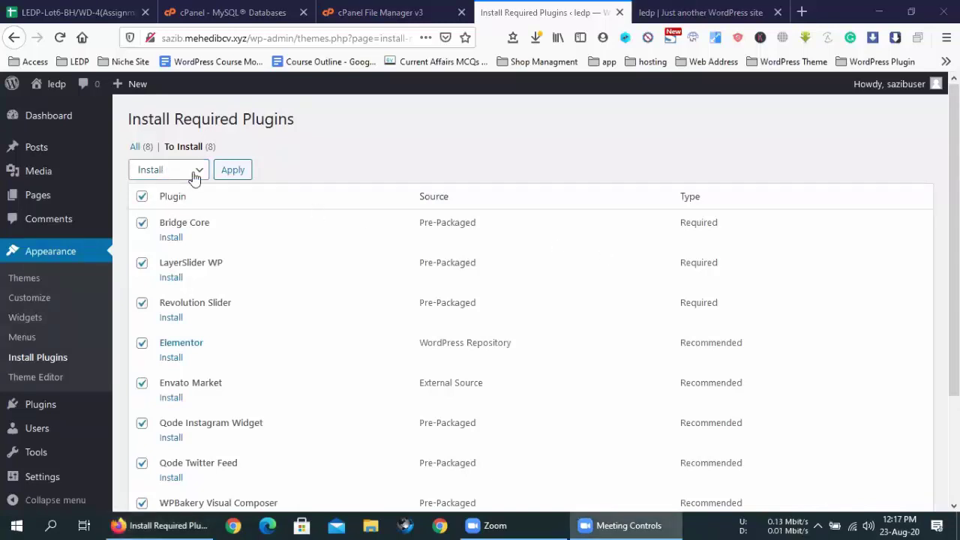
Apply the bulk Install and confirm 'All installations have been completed' for all eight plugins
click(233, 171)
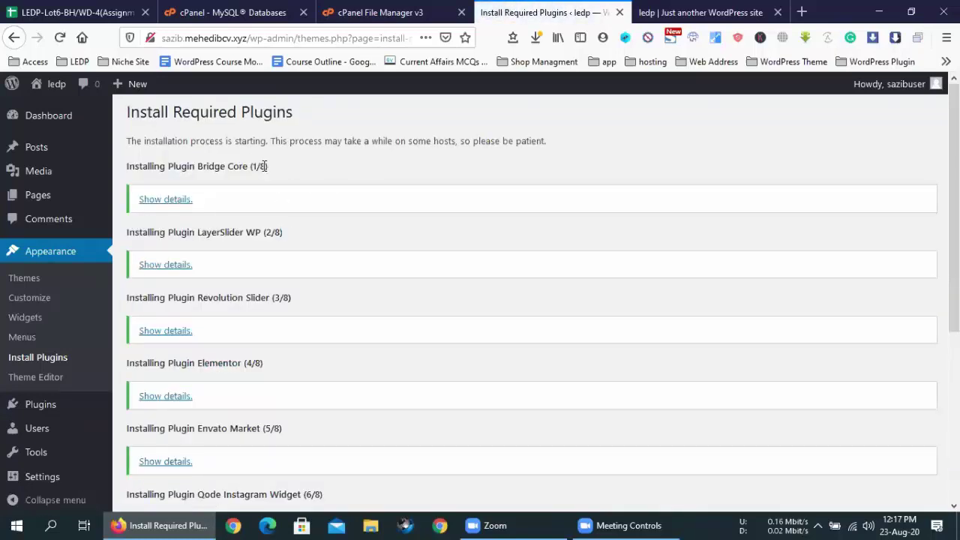
drag(258, 166, 253, 166)
scroll(276, 246, down, 3)
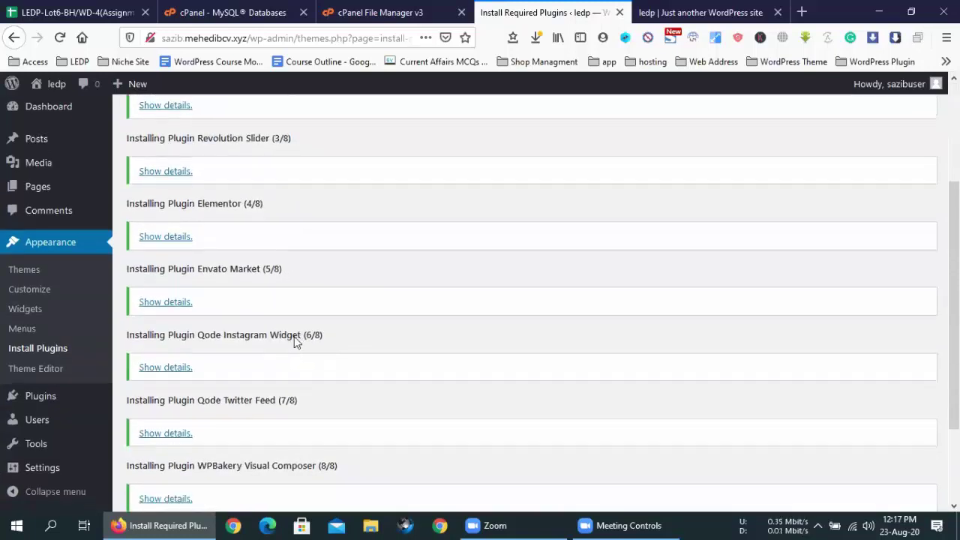
scroll(308, 344, down, 3)
scroll(343, 356, up, 5)
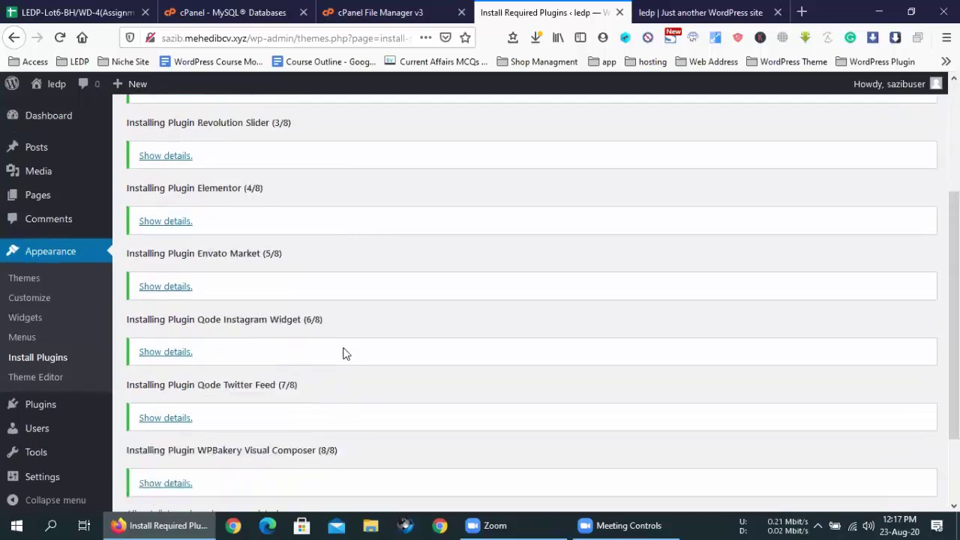
scroll(288, 310, down, 5)
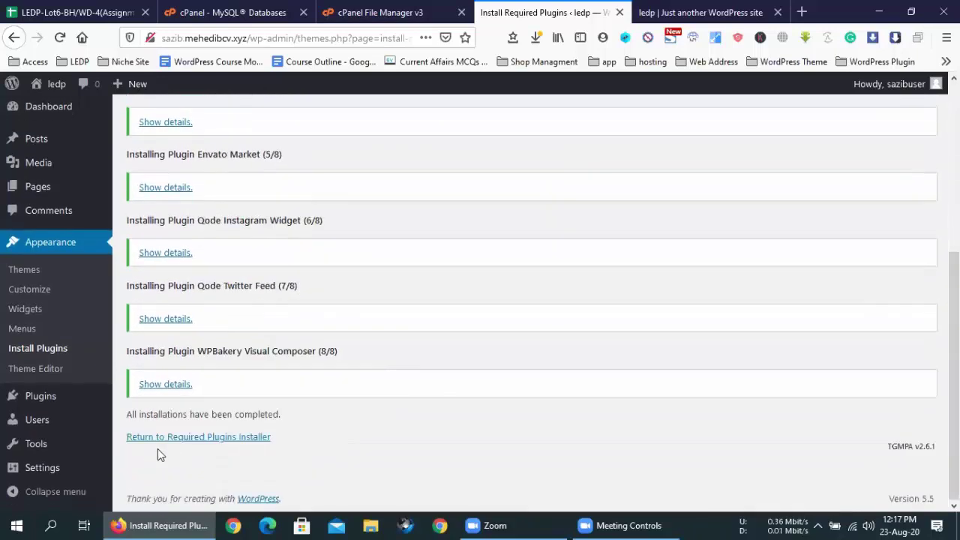
From the Required Plugins list, select all eight Bridge plugins and bulk-activate them
click(198, 442)
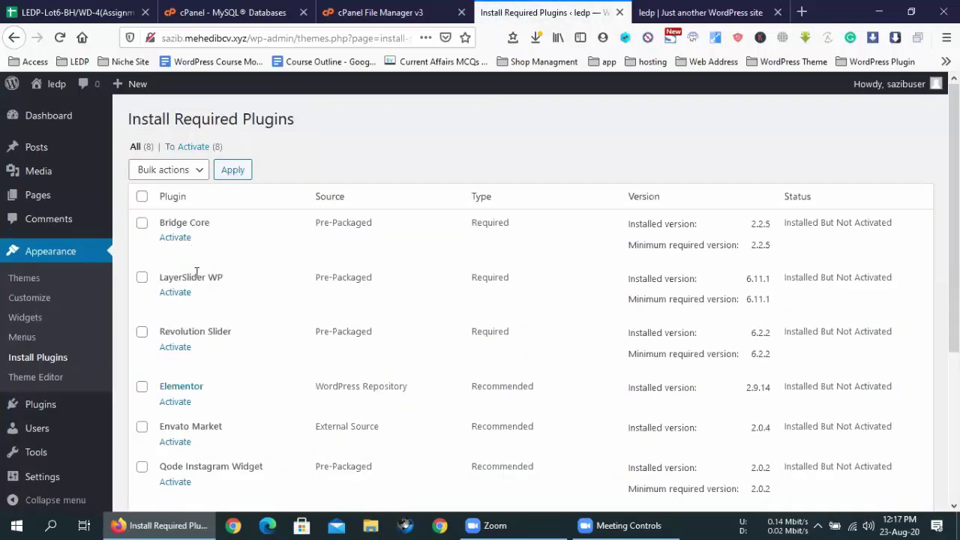
scroll(202, 319, down, 2)
scroll(203, 324, down, 3)
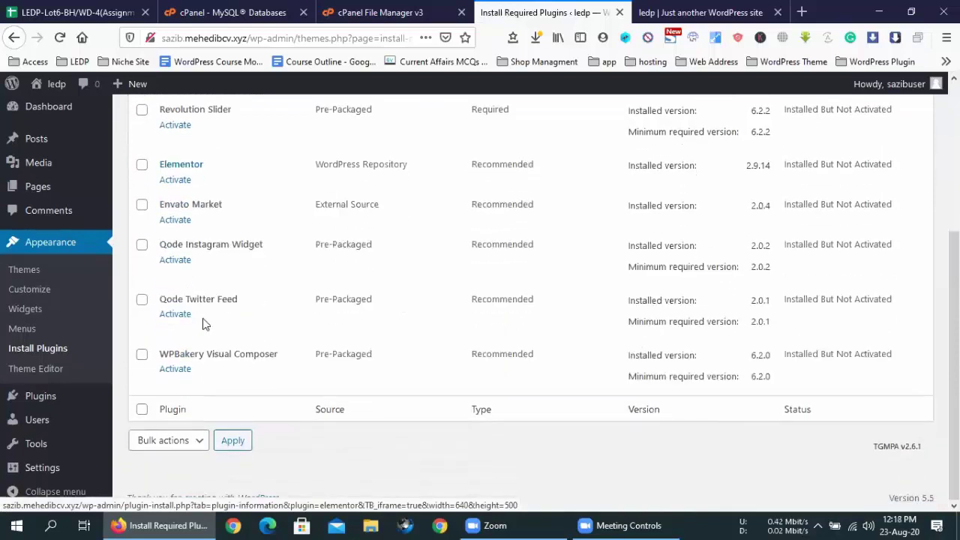
scroll(210, 347, up, 5)
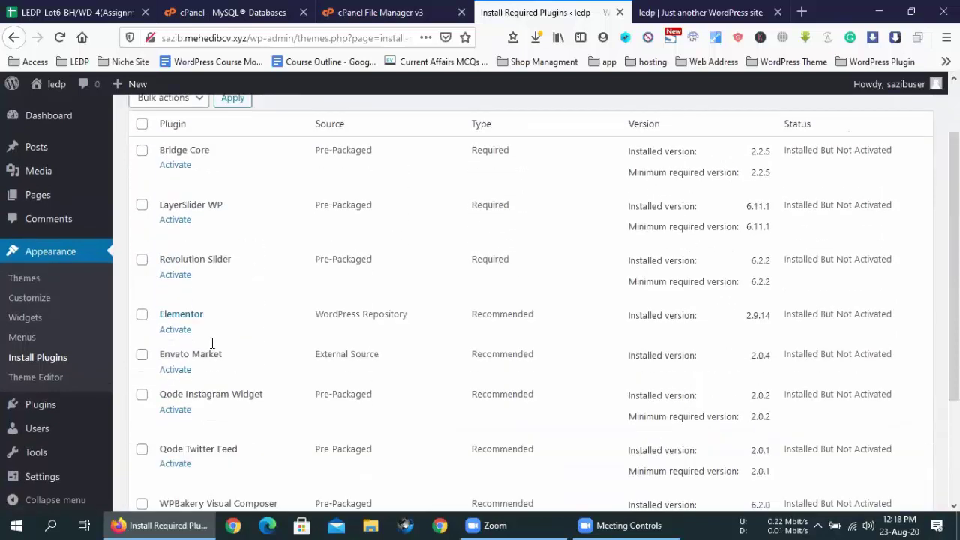
click(142, 198)
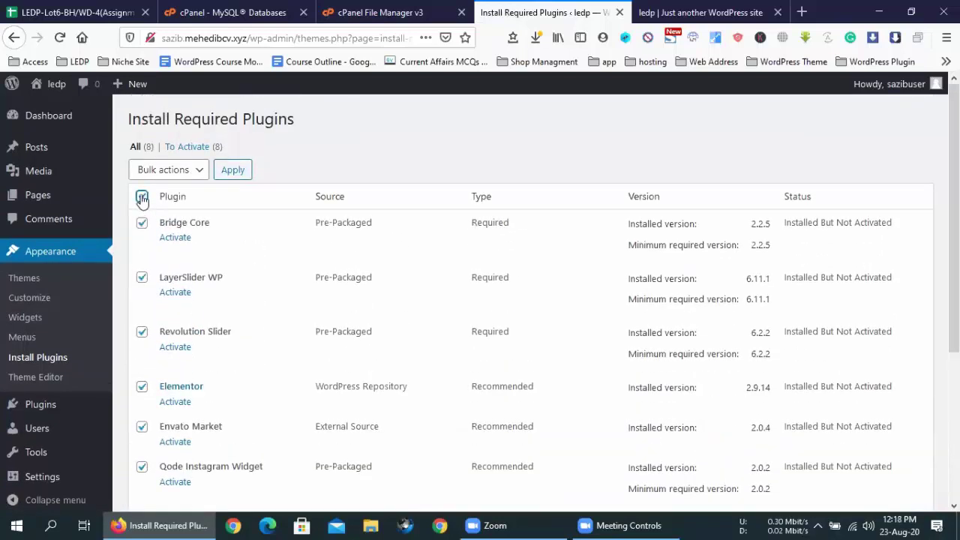
click(142, 197)
click(168, 173)
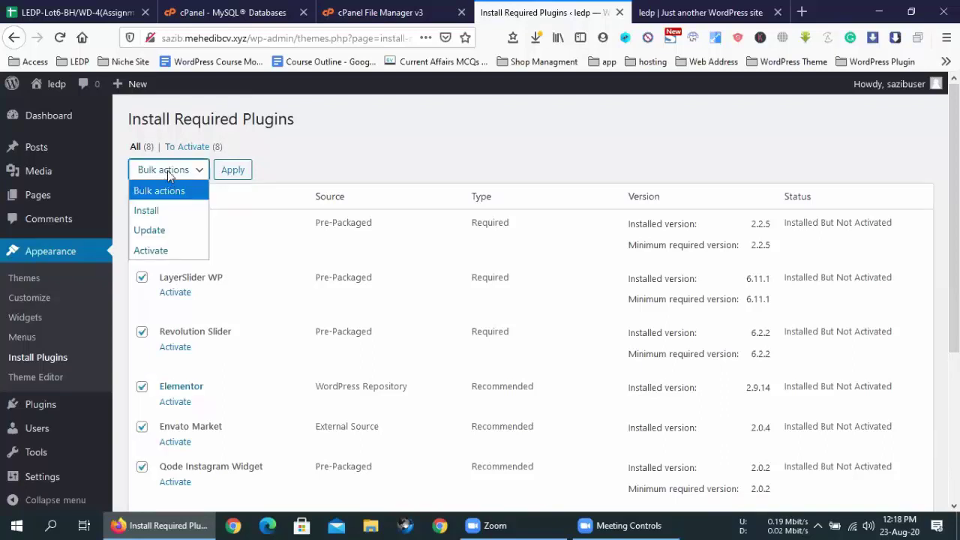
click(169, 252)
click(233, 171)
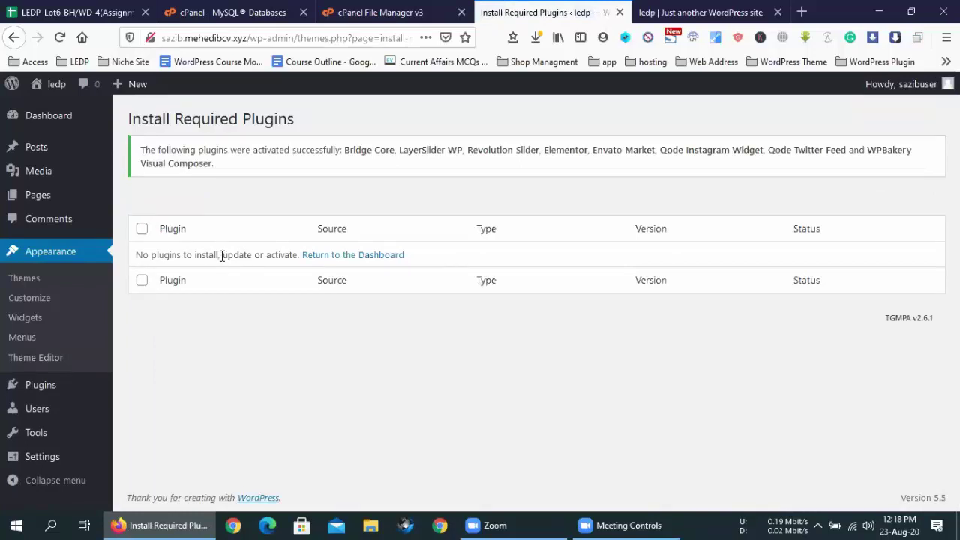
click(48, 279)
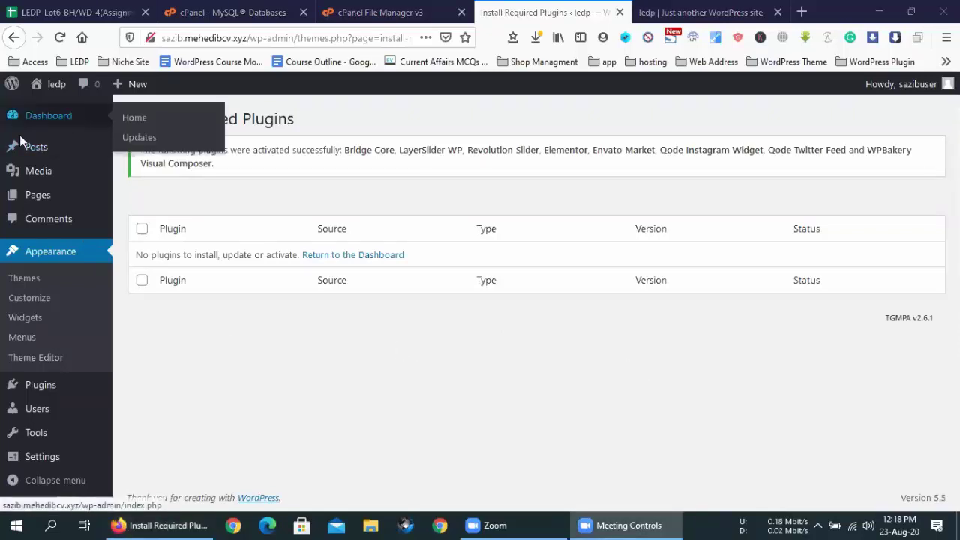
mouse_move(52, 122)
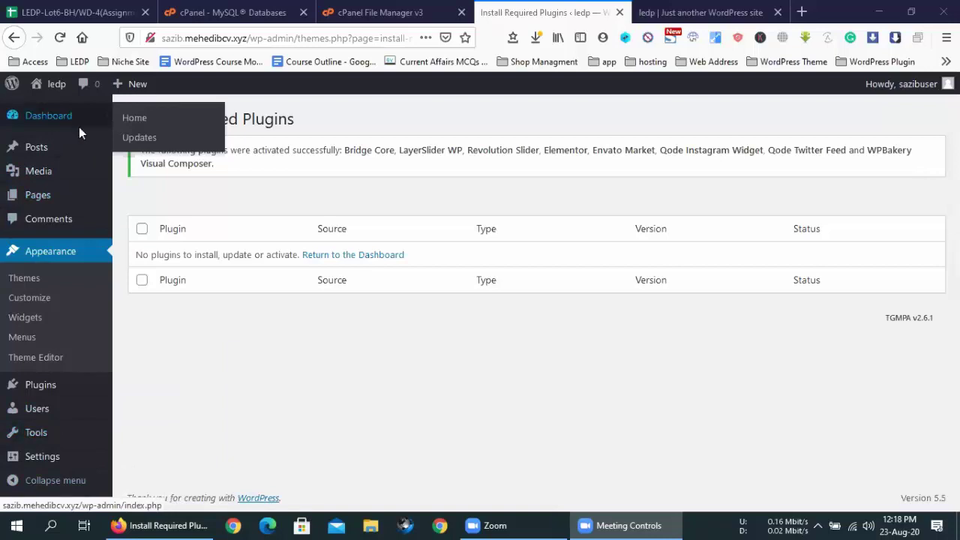
mouse_move(34, 147)
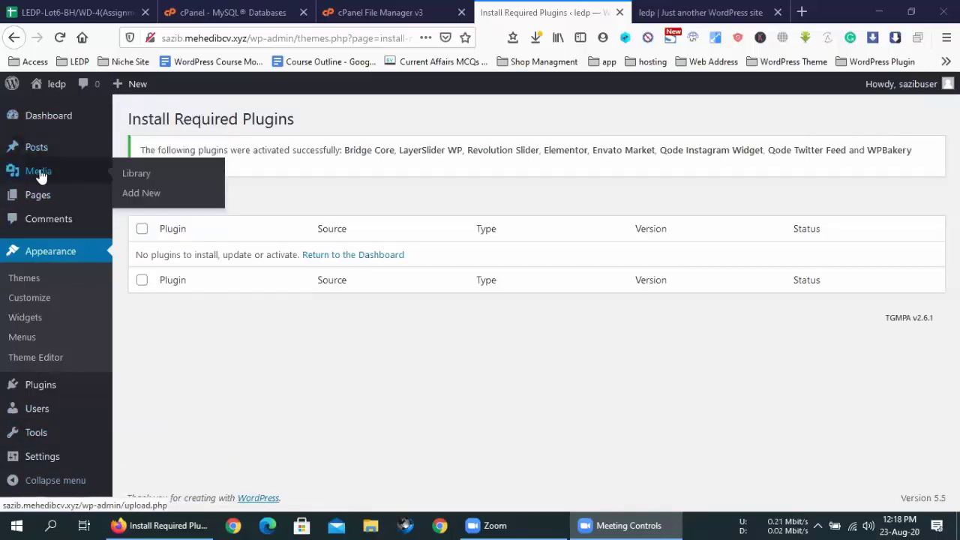
mouse_move(36, 201)
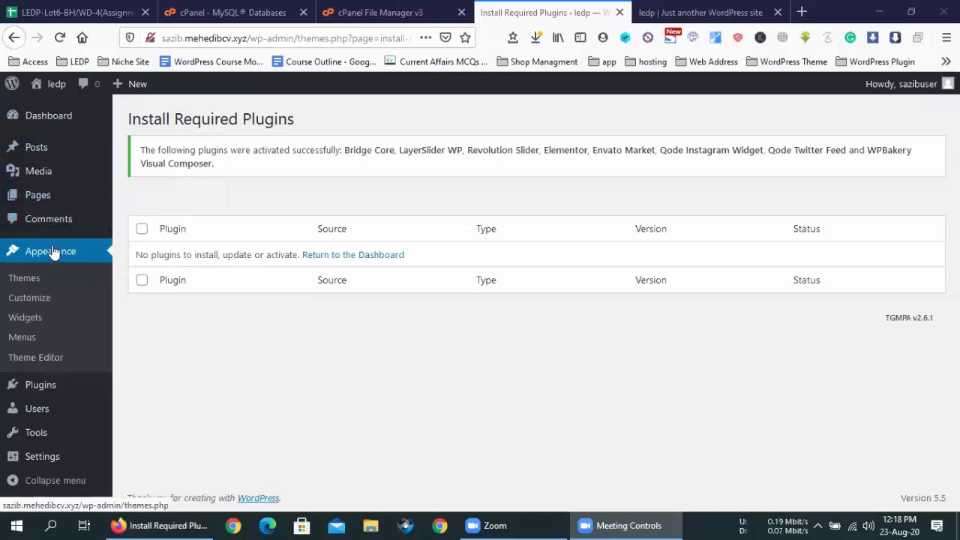
mouse_move(51, 395)
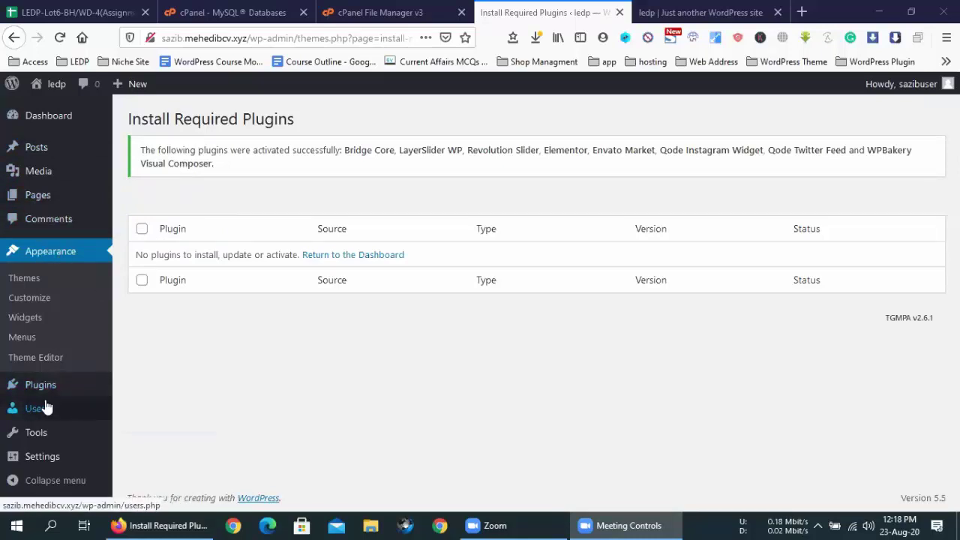
mouse_move(54, 437)
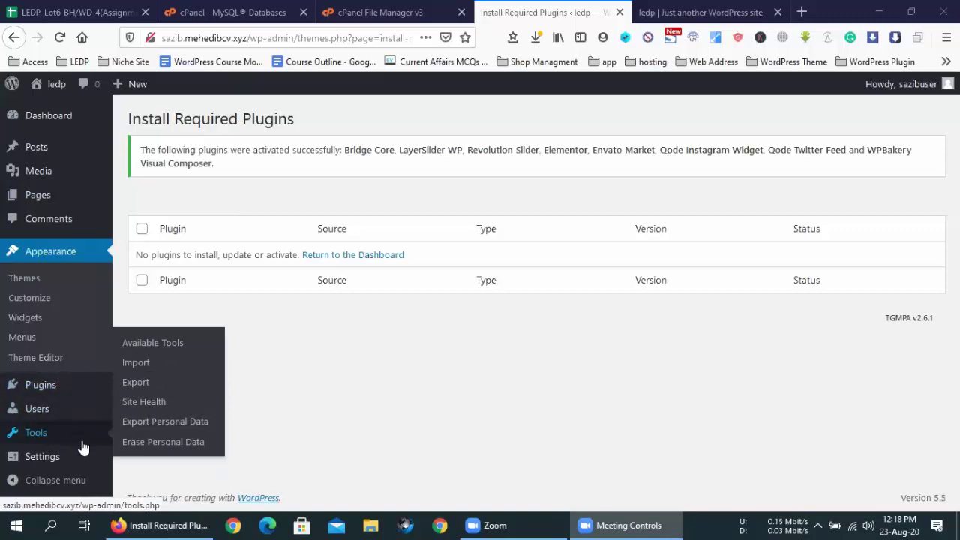
mouse_move(53, 461)
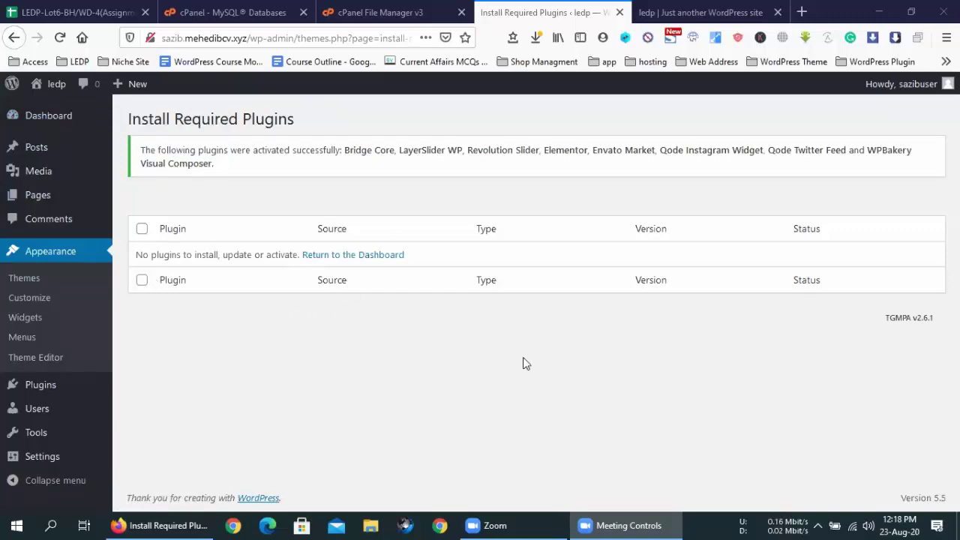
Open the admin Dashboard, which now loads the Welcome to Elementor getting-started page
click(63, 118)
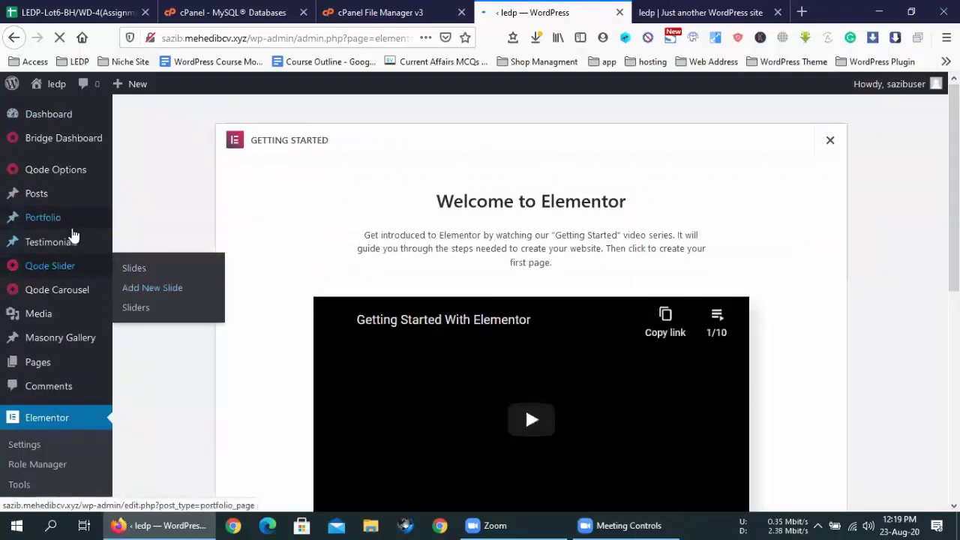
scroll(70, 236, down, 5)
scroll(66, 236, up, 5)
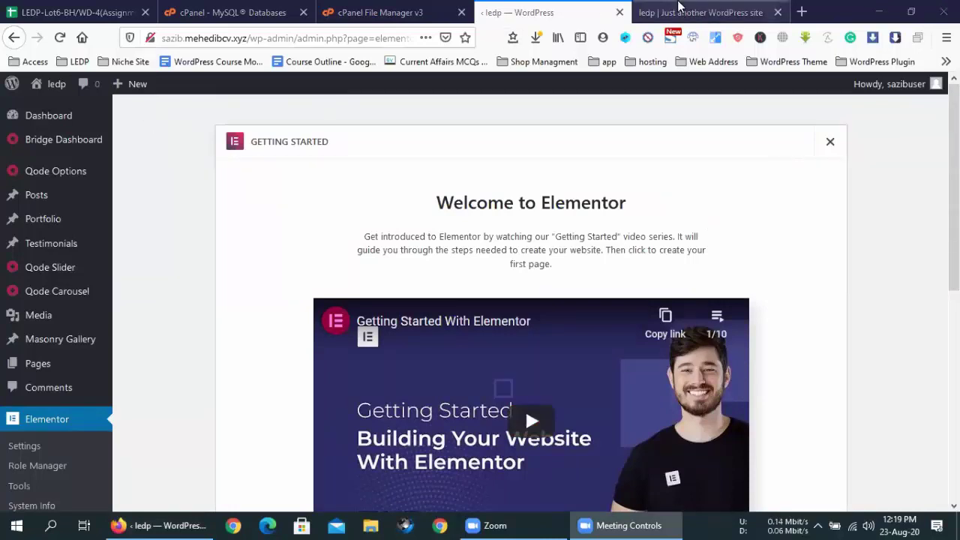
View the Bridge-themed front page, then return to the Elementor getting-started tab
click(680, 6)
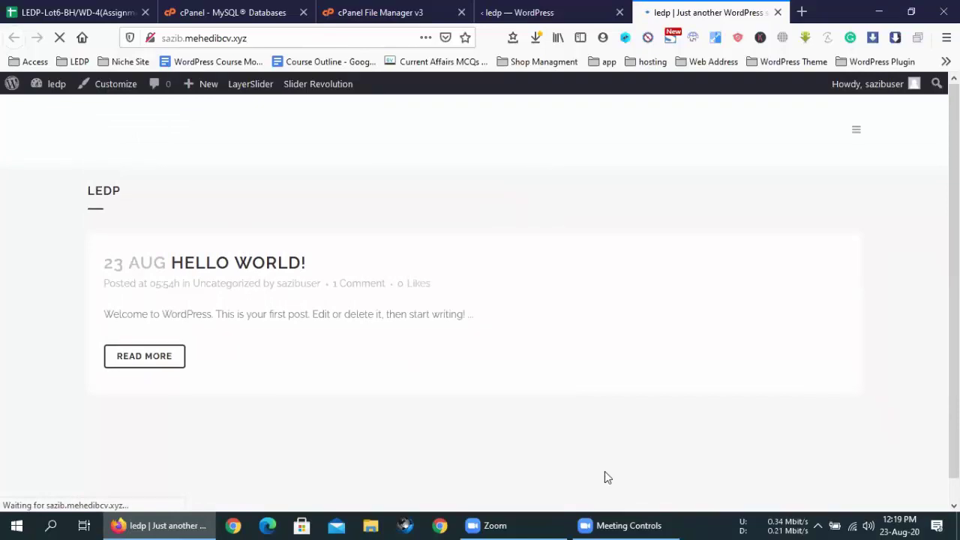
key(ctrl+shift+Tab)
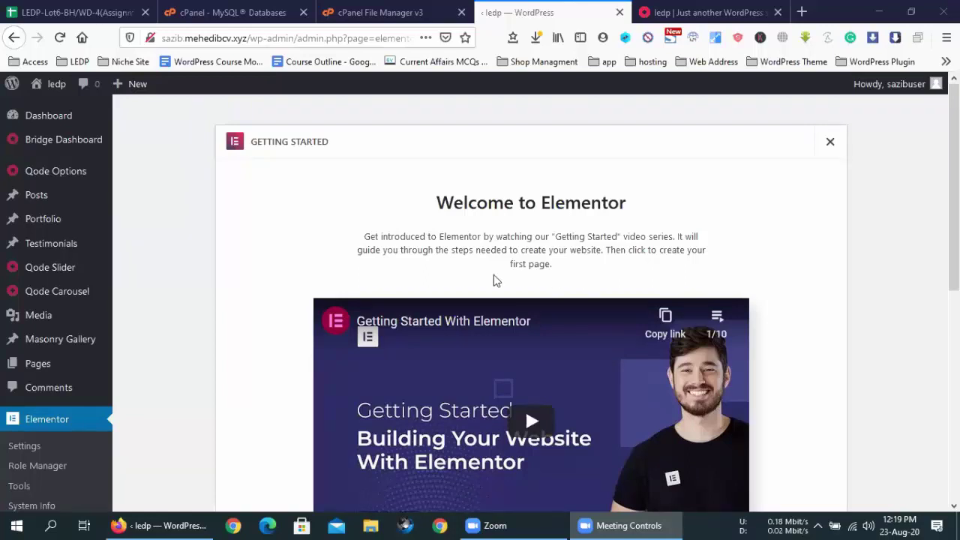
Check the front page again, come back to the admin tab, and bring up Firefox's jump list
mouse_move(74, 202)
click(705, 12)
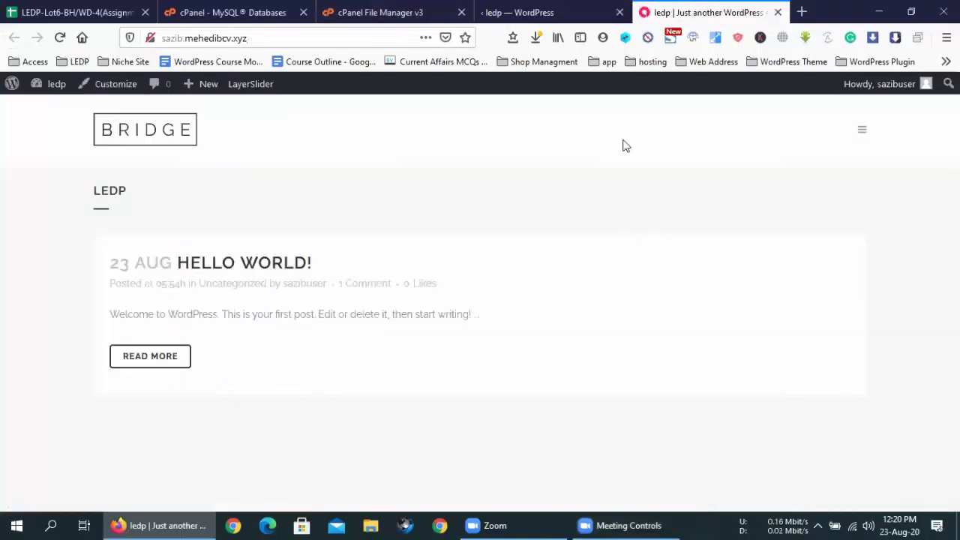
click(562, 9)
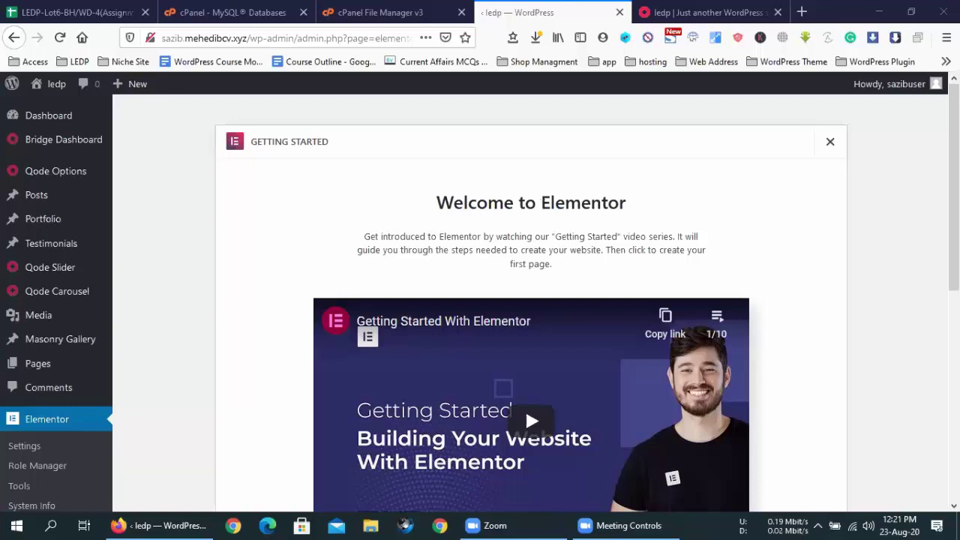
drag(147, 525, 160, 423)
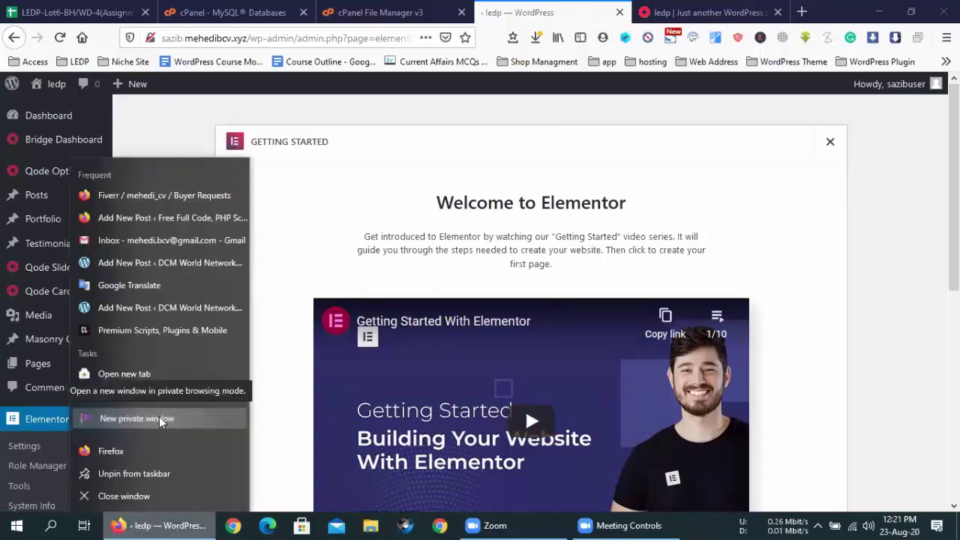
Open a new private window, load facebook.com, and focus the e-mail or phone login field
click(160, 421)
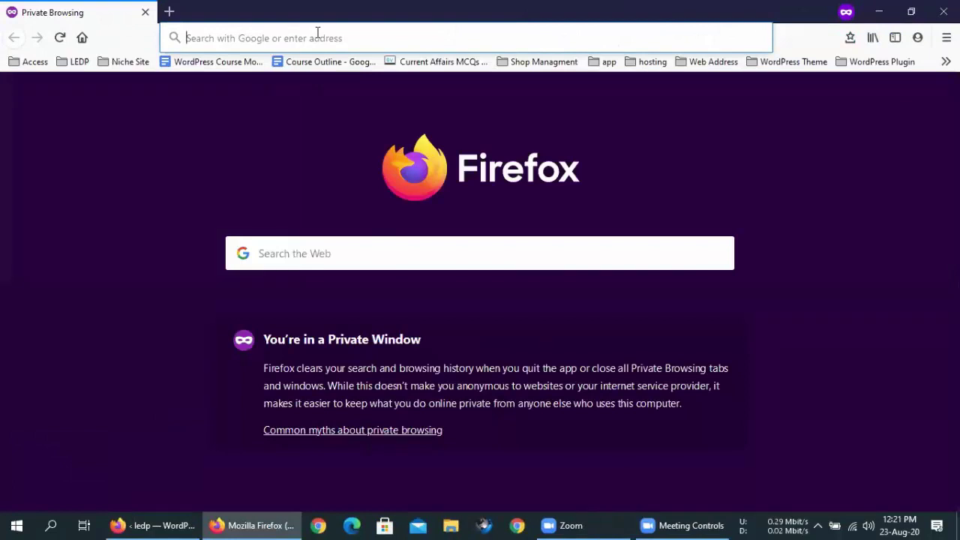
text(face)
key(Return)
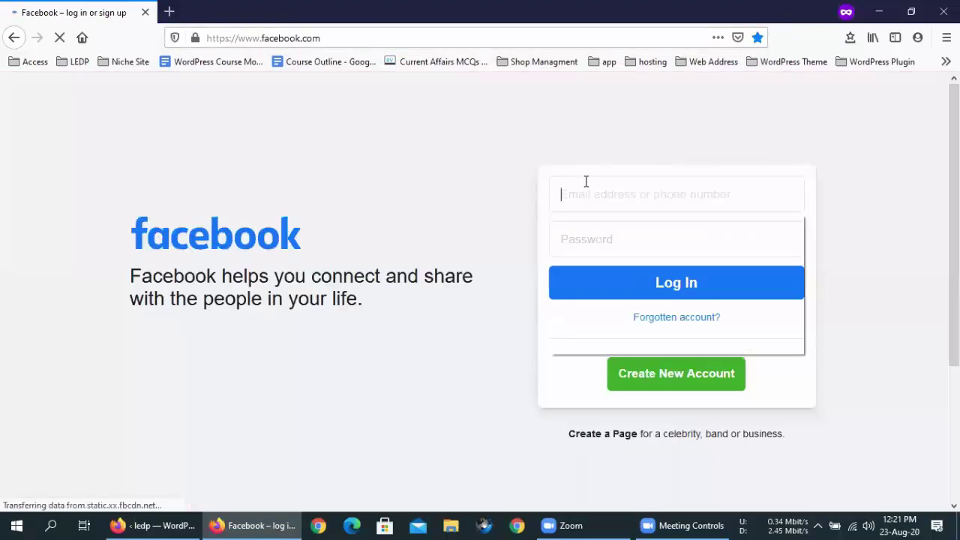
click(420, 238)
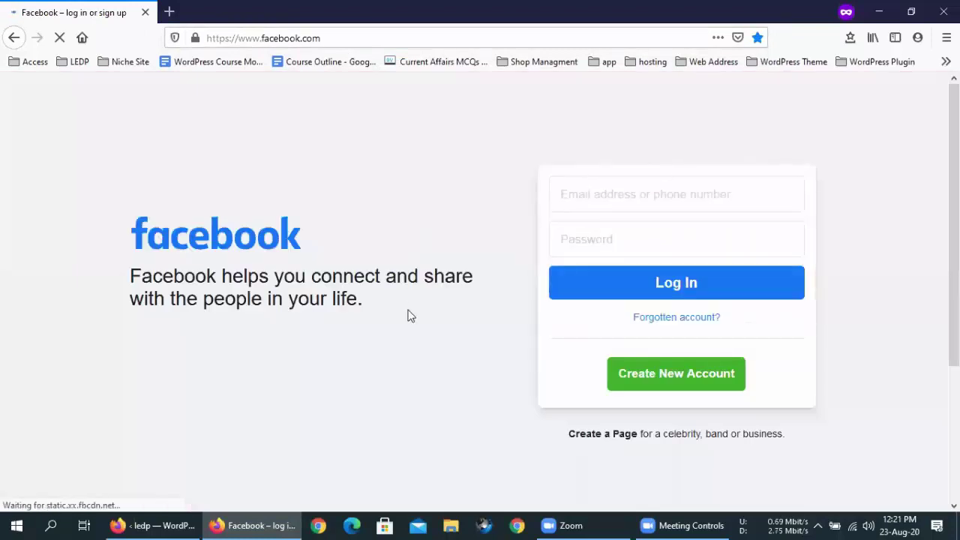
scroll(410, 316, down, 5)
scroll(411, 316, up, 5)
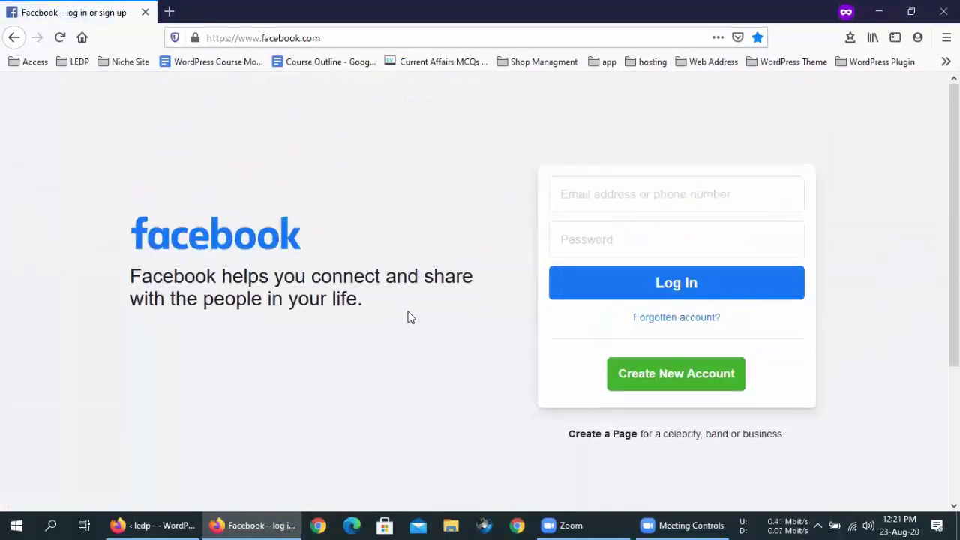
scroll(411, 318, down, 3)
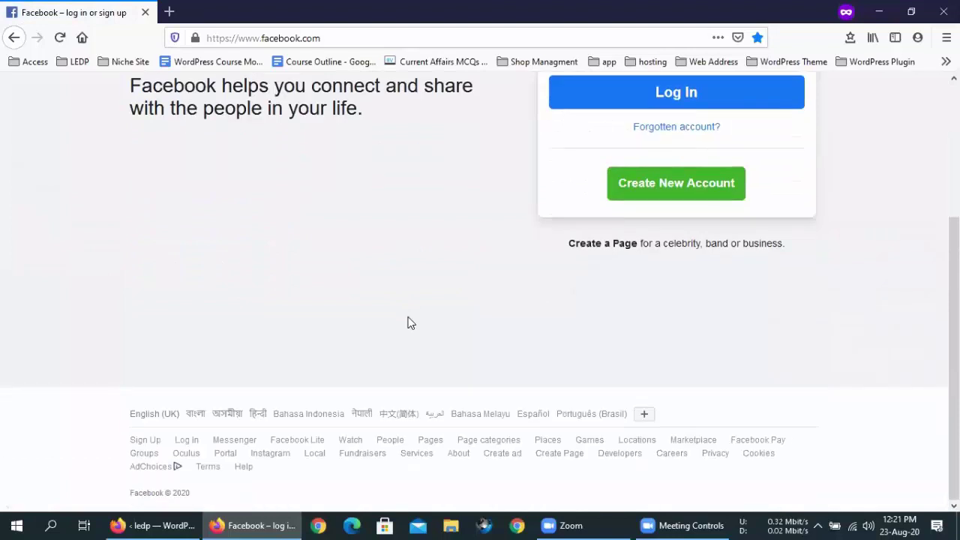
scroll(410, 323, up, 3)
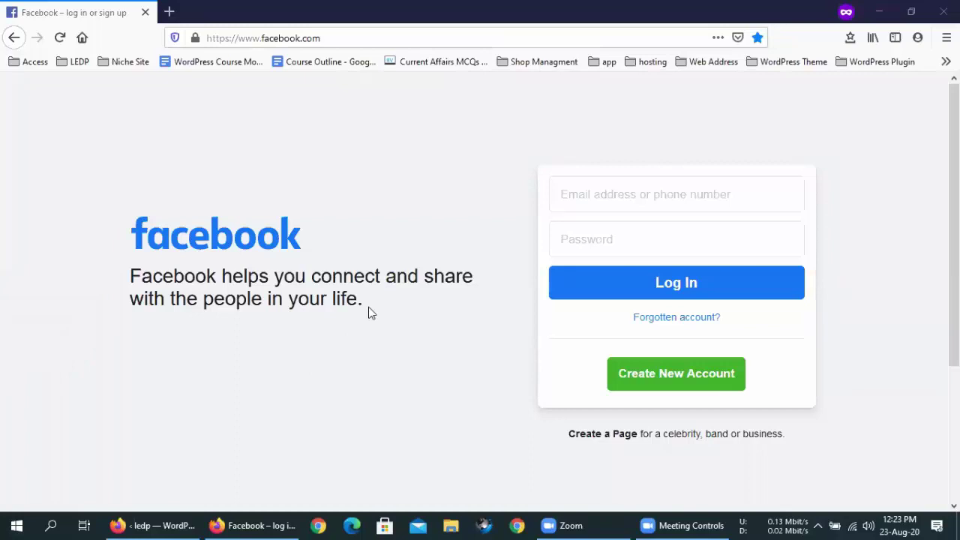
Bring the WordPress admin window forward and look over the Welcome to Elementor page
click(173, 526)
scroll(272, 309, down, 5)
scroll(270, 309, up, 5)
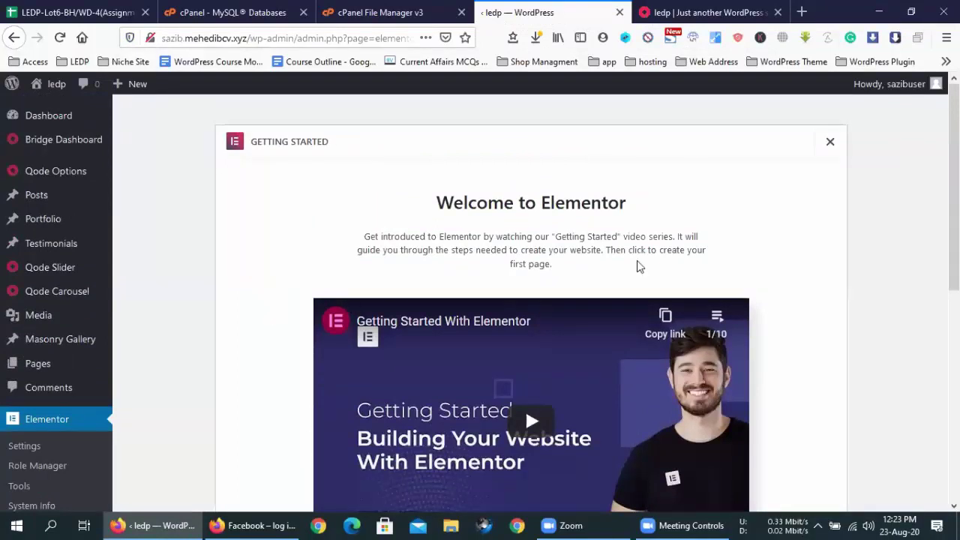
drag(439, 207, 628, 216)
click(628, 216)
scroll(634, 217, down, 6)
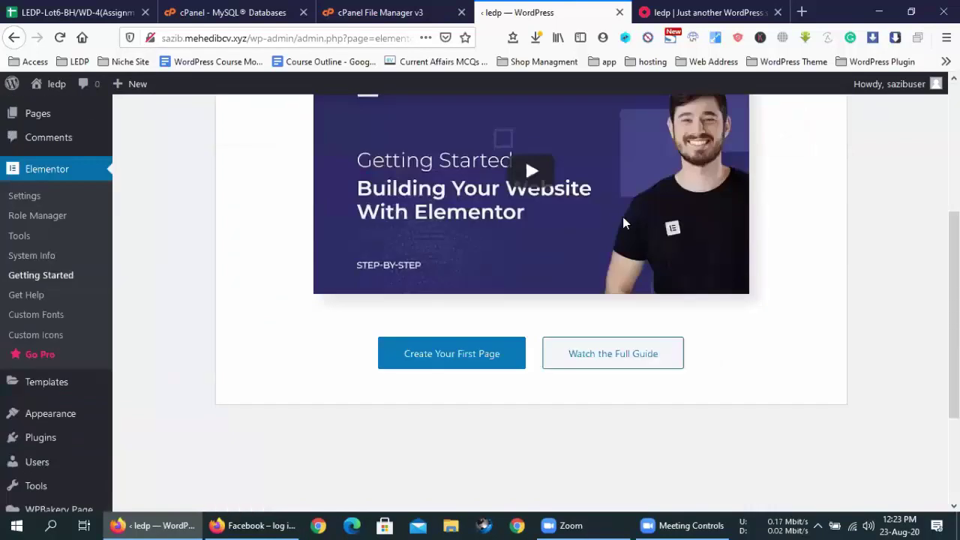
scroll(622, 221, up, 2)
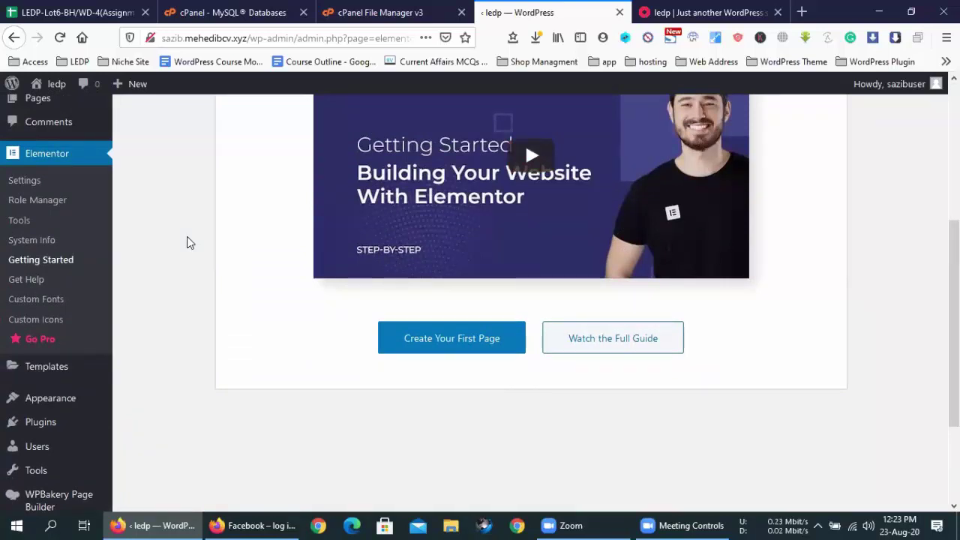
scroll(187, 243, up, 3)
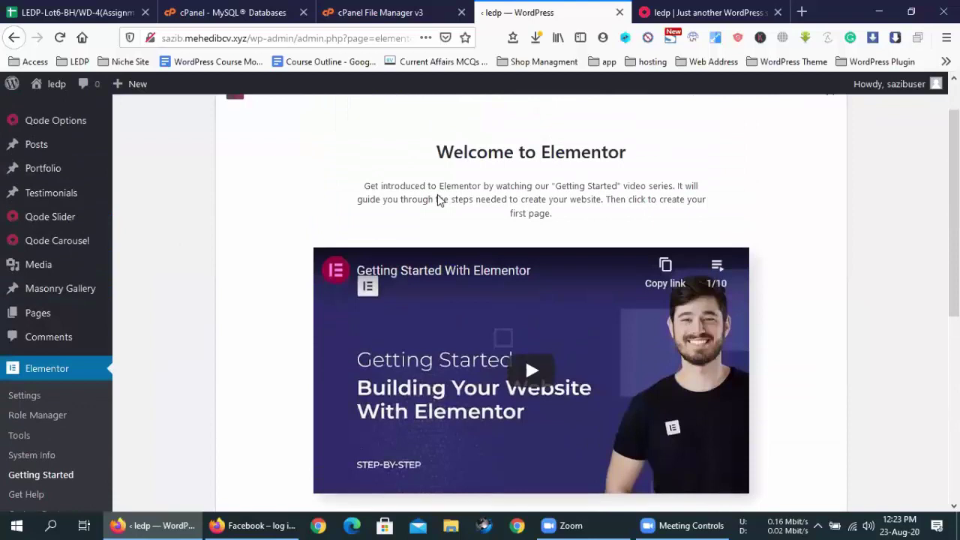
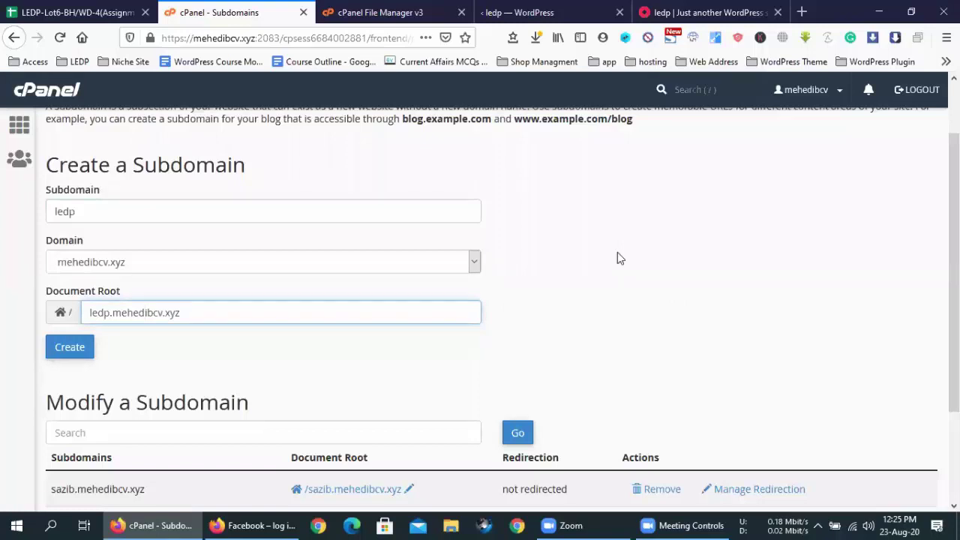
drag(123, 293, 59, 297)
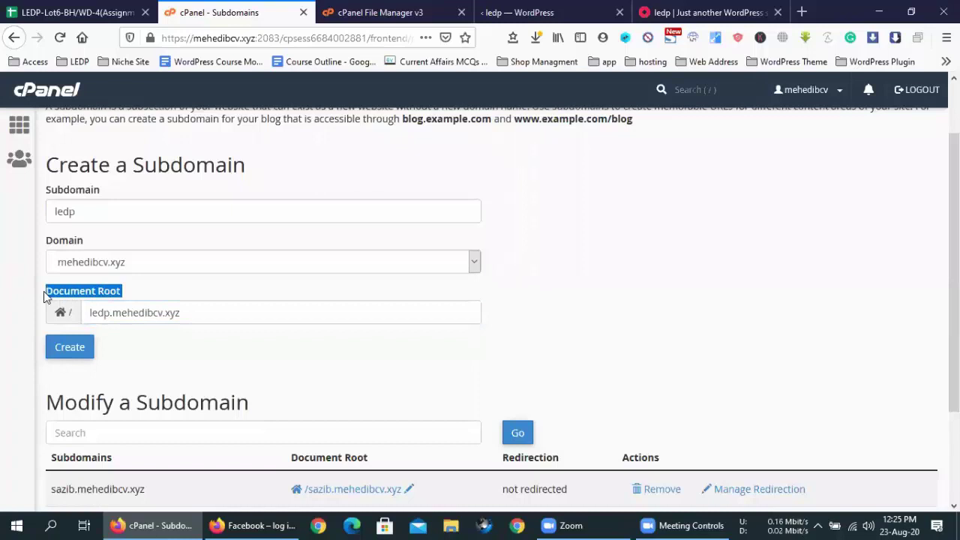
drag(43, 293, 129, 292)
click(129, 292)
scroll(450, 298, down, 1)
scroll(441, 297, down, 2)
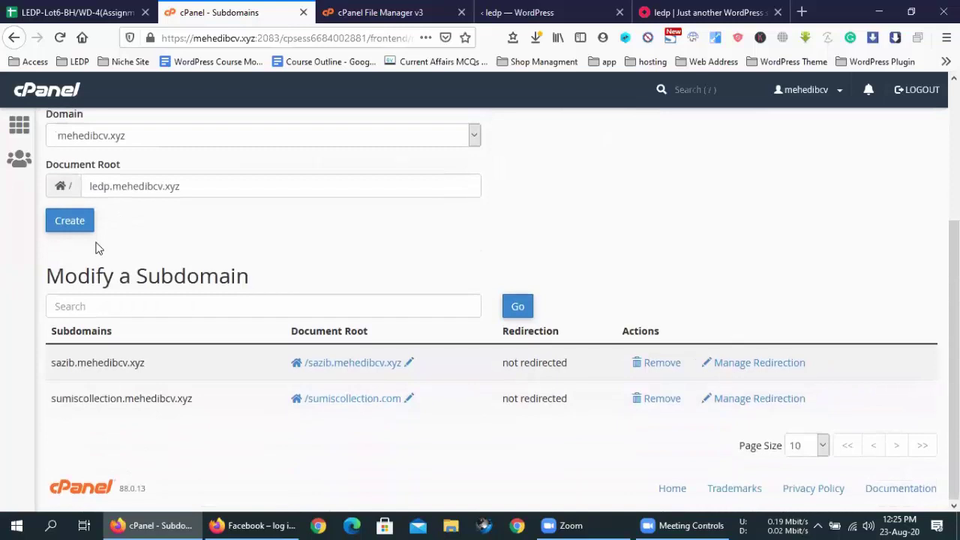
scroll(225, 330, up, 3)
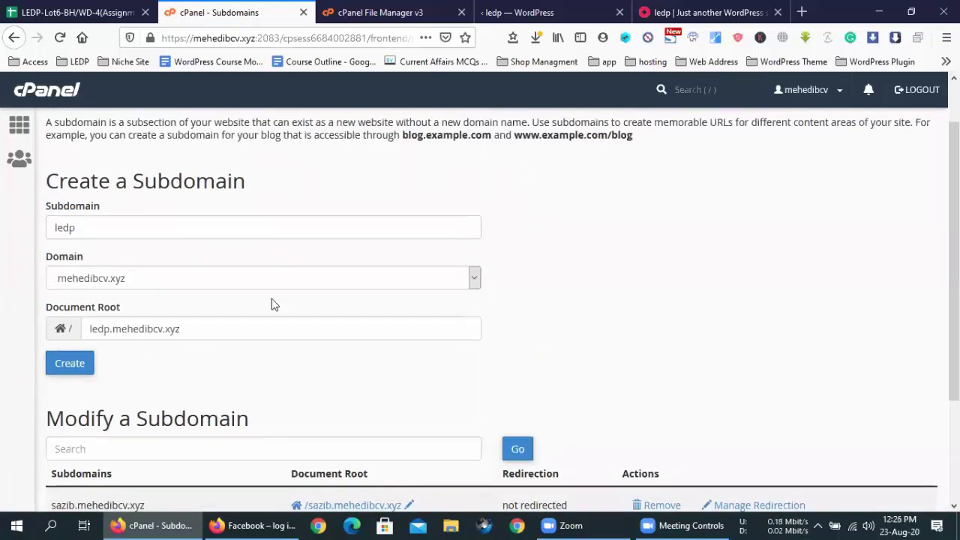
scroll(451, 330, down, 3)
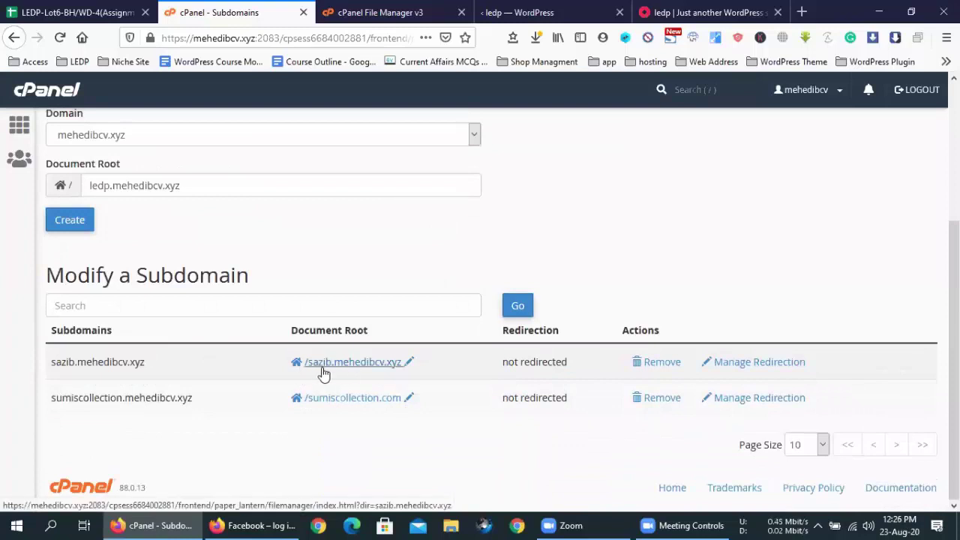
Change sazib.mehedibcv.xyz's document root to mehedibcv.xyz/sajib and open that empty folder in File Manager
click(410, 363)
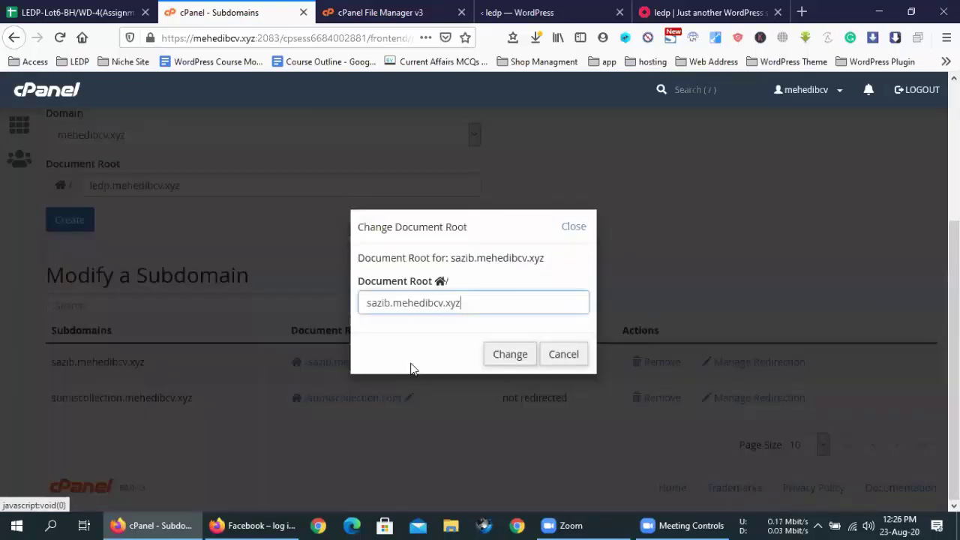
drag(395, 307, 259, 306)
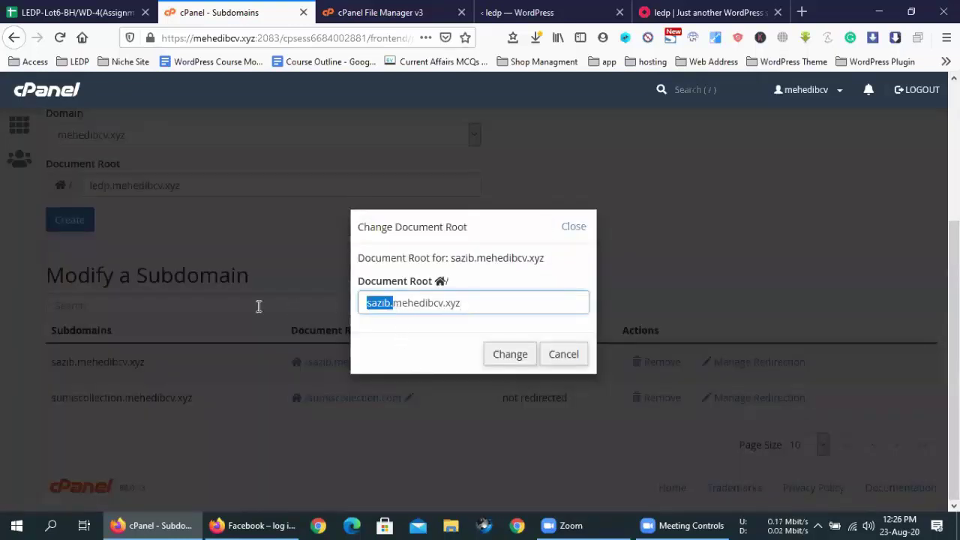
key(BackSpace)
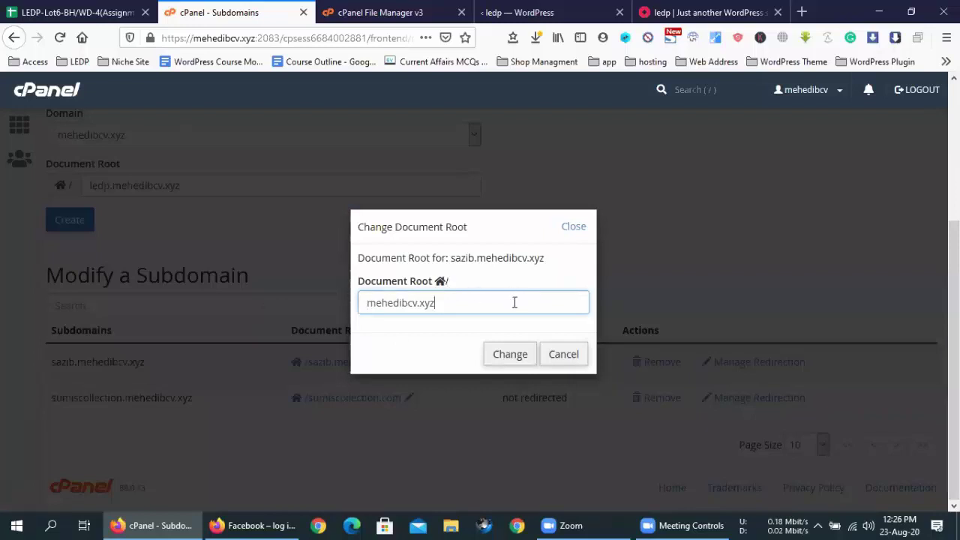
text(/sajib)
click(510, 354)
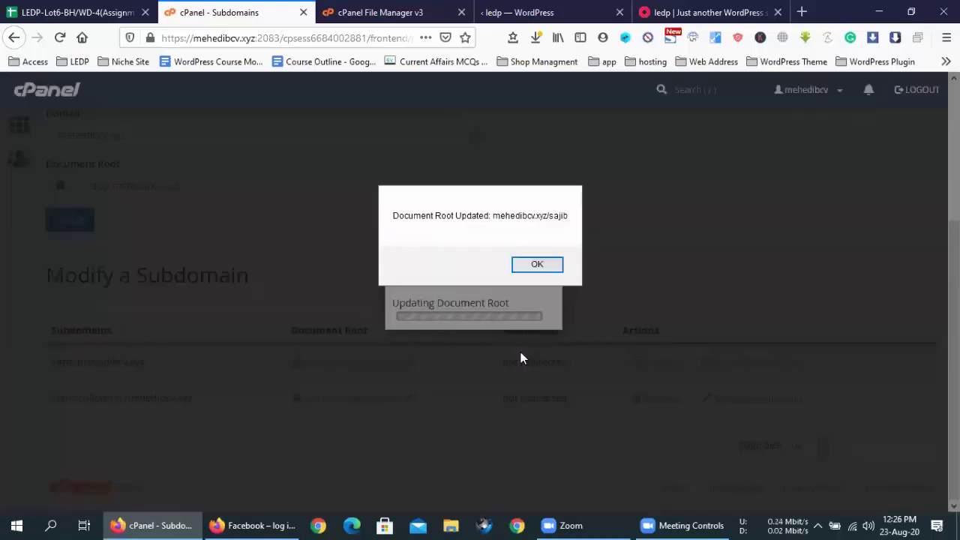
click(539, 266)
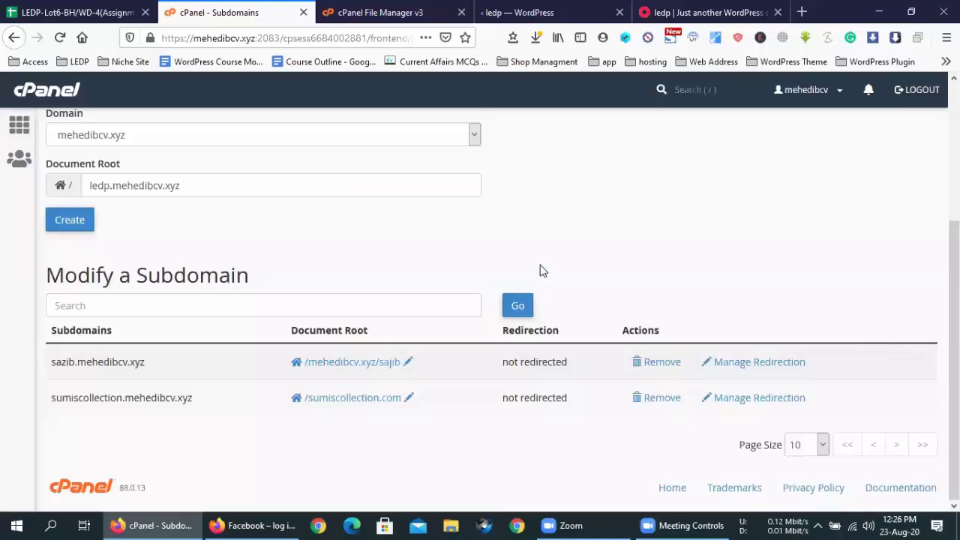
click(372, 365)
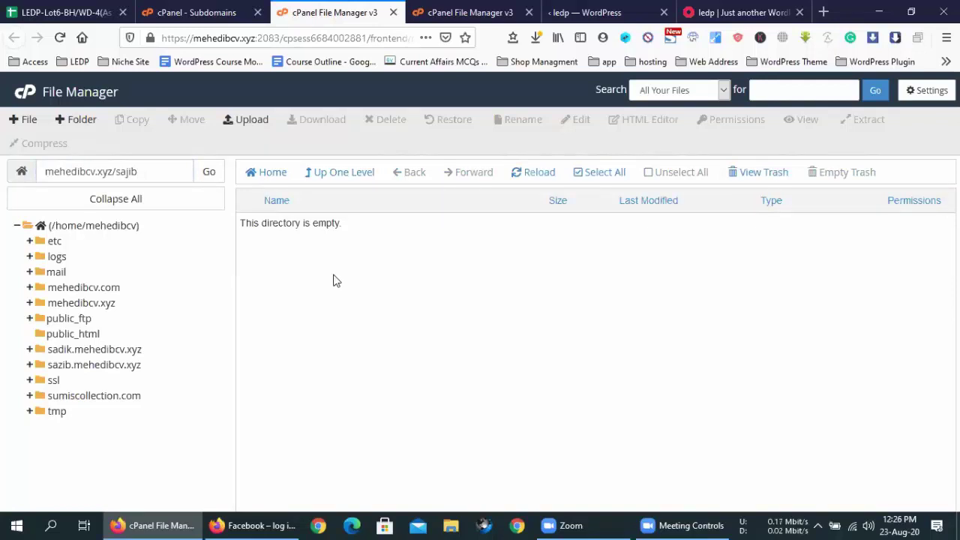
Close File Manager and return to the Subdomains list showing /mehedibcv.xyz/sajib
click(393, 12)
click(188, 12)
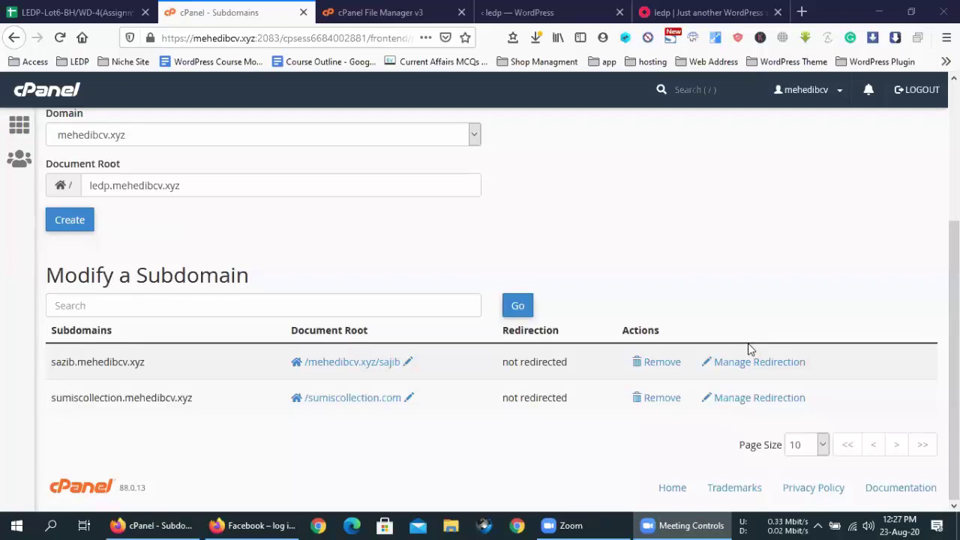
Open Settings > Reading in the sazib WordPress admin, which now returns 404 Not Found
click(661, 12)
click(600, 12)
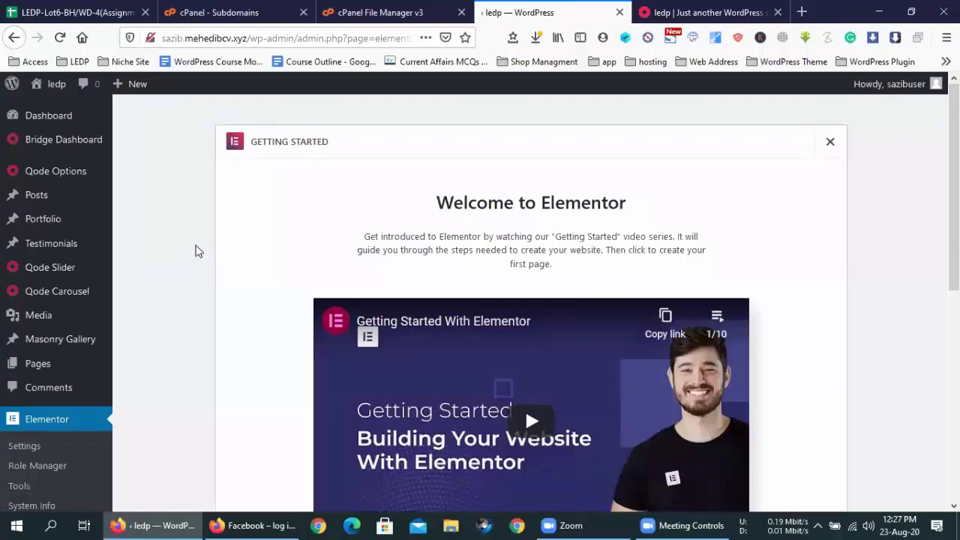
scroll(192, 255, down, 5)
mouse_move(34, 391)
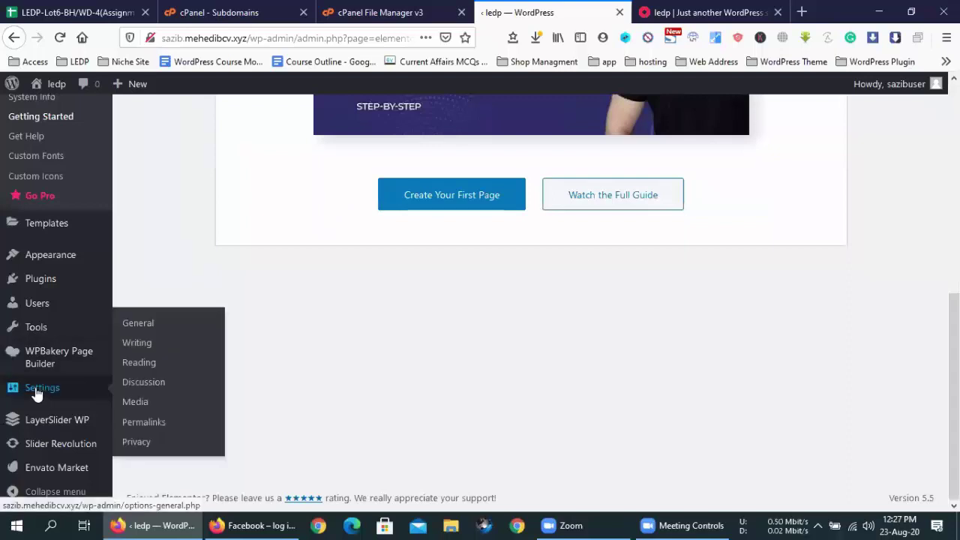
click(138, 366)
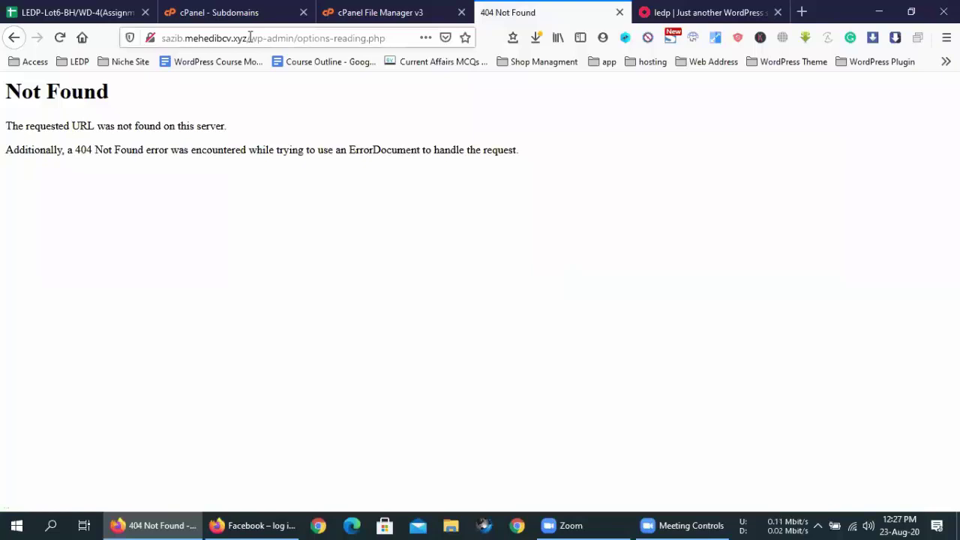
Set the subdomain's document root back to sazib.mehedibcv.xyz and confirm the update
click(450, 10)
key(ctrl+shift+Tab)
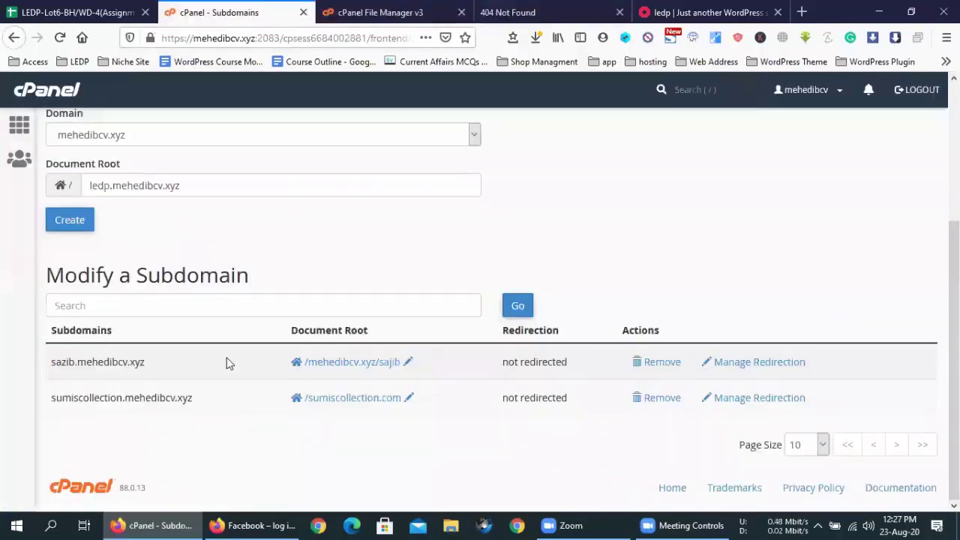
click(408, 362)
key(BackSpace)
key(BackSpace)
key(BackSpace)
key(BackSpace)
key(BackSpace)
key(BackSpace)
click(363, 302)
text(sajimehedibcv.xyz)
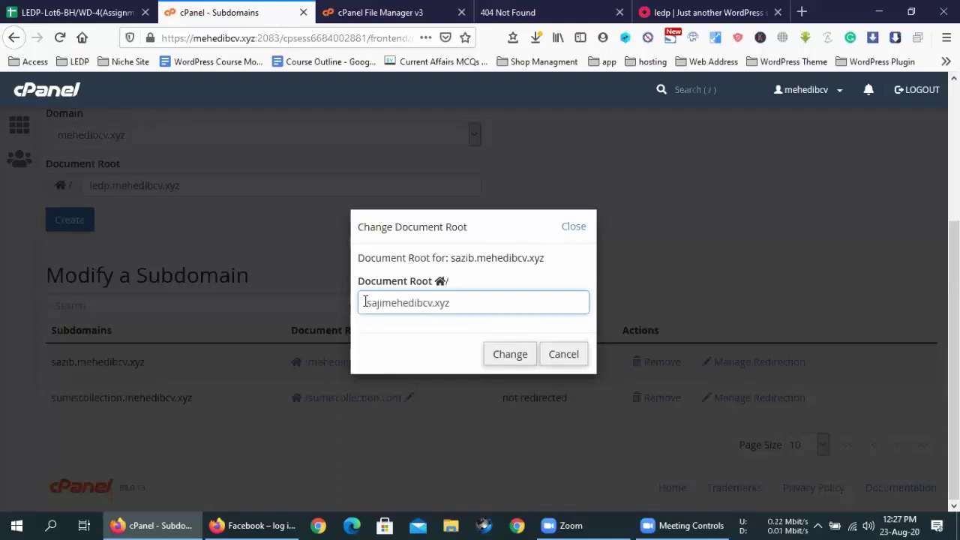
click(576, 7)
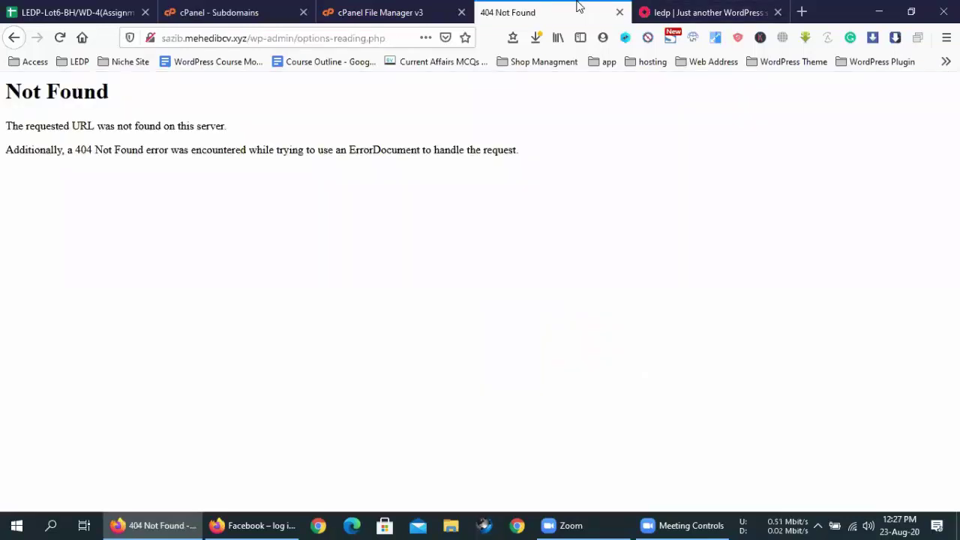
click(210, 11)
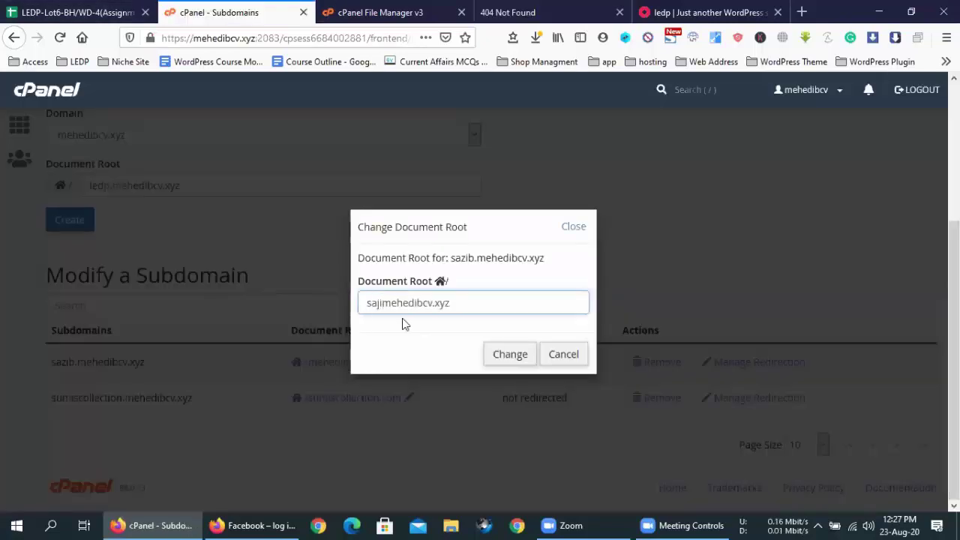
key(BackSpace)
key(BackSpace)
text(zib.)
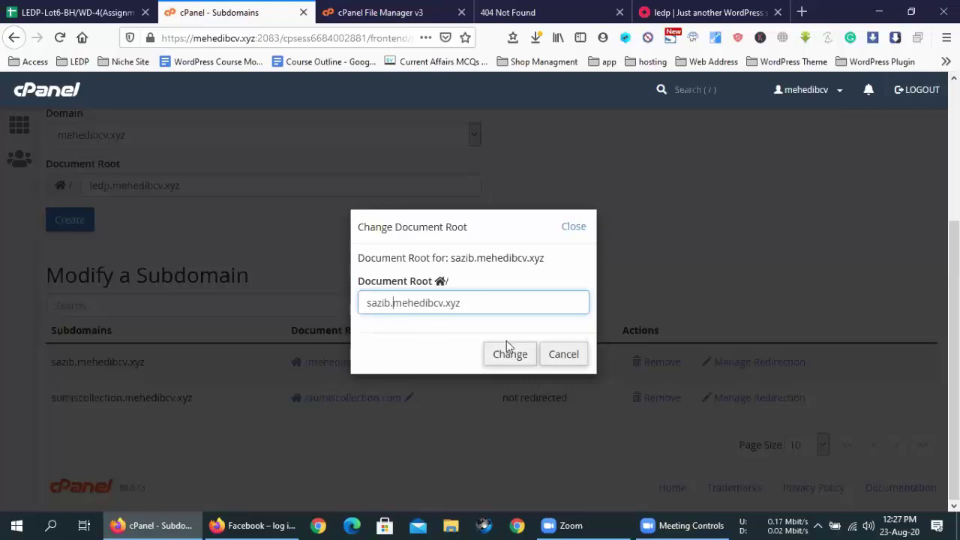
click(514, 354)
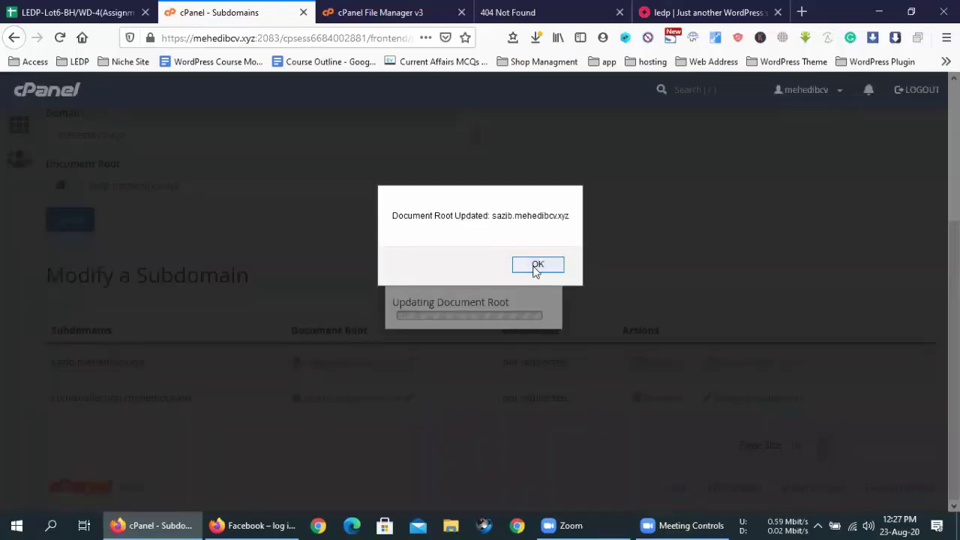
click(537, 263)
Reload the 404 page and try sazib.mehedibcv.xyz/wp-admin, which also returns 404
click(568, 11)
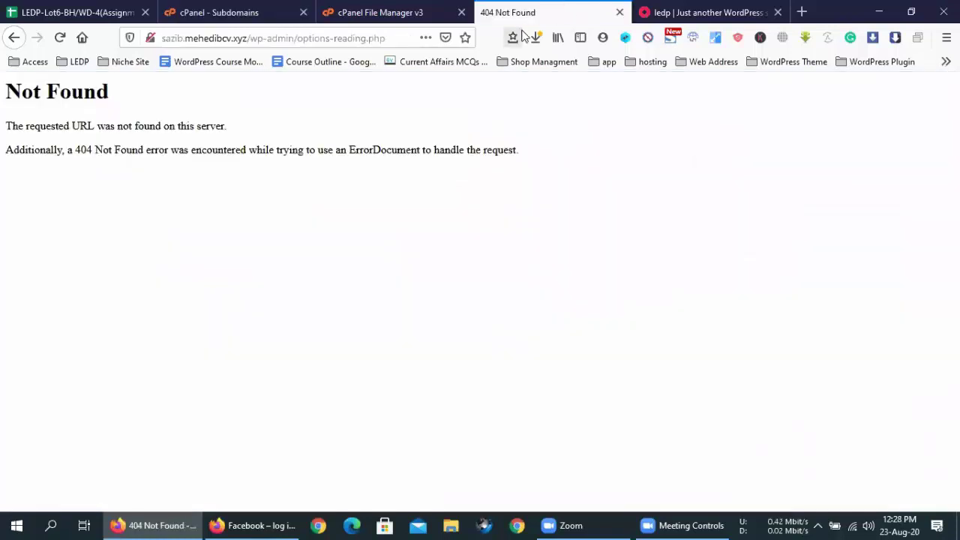
key(F5)
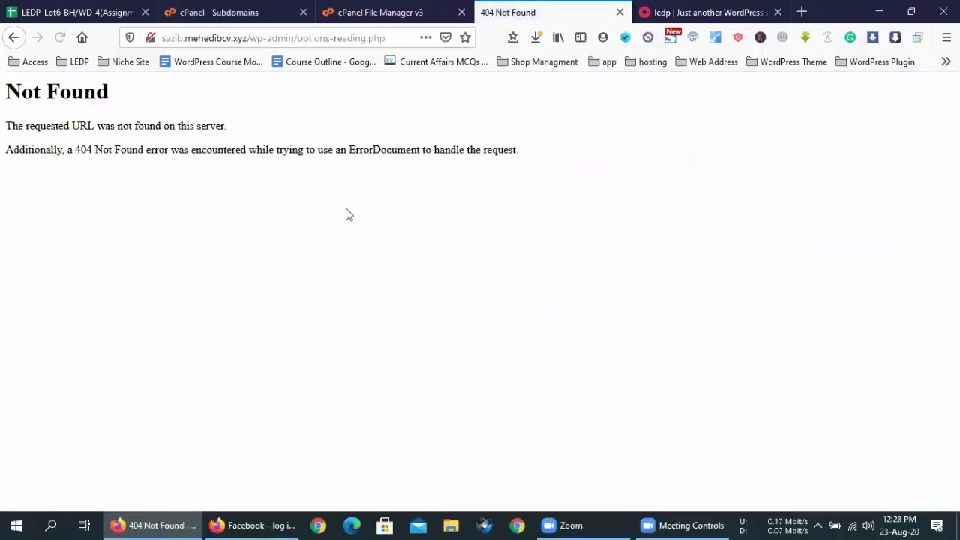
drag(293, 37, 405, 38)
key(BackSpace)
key(Return)
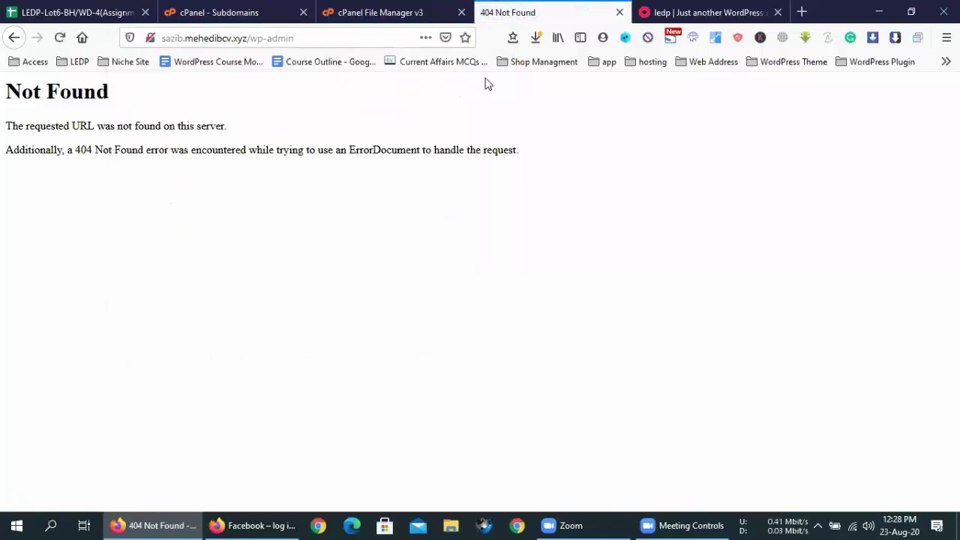
click(225, 10)
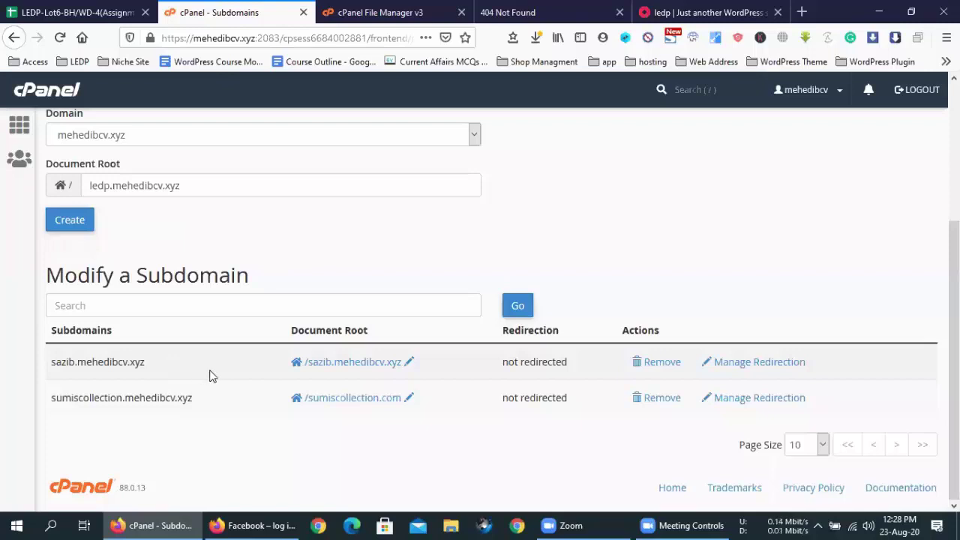
Reapply the sazib.mehedibcv.xyz document root unchanged, then show the /home/mehedibcv listing in File Manager
click(411, 363)
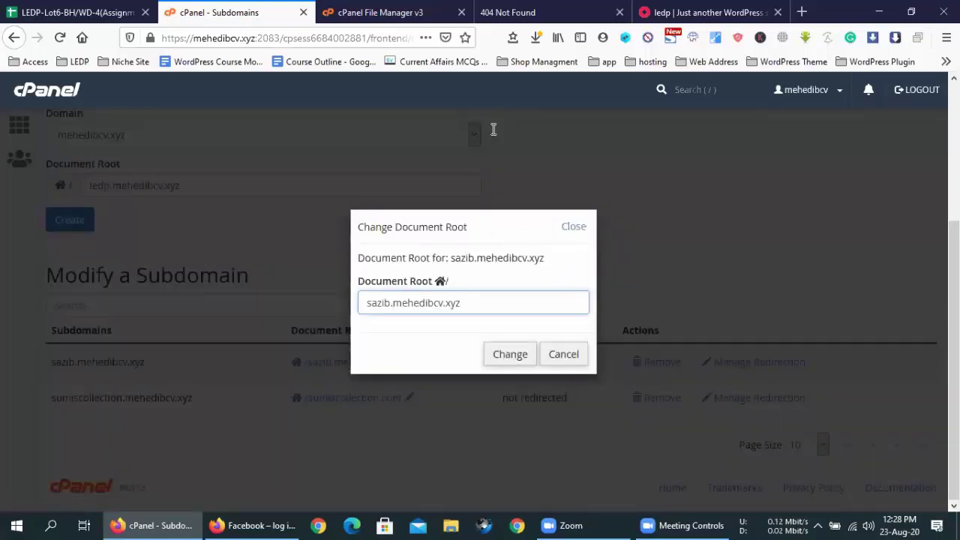
click(497, 351)
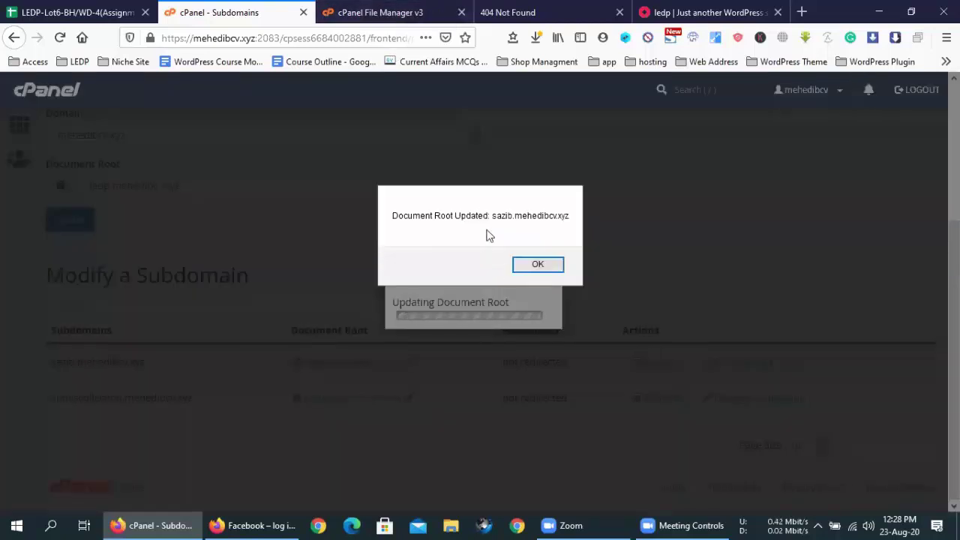
click(531, 264)
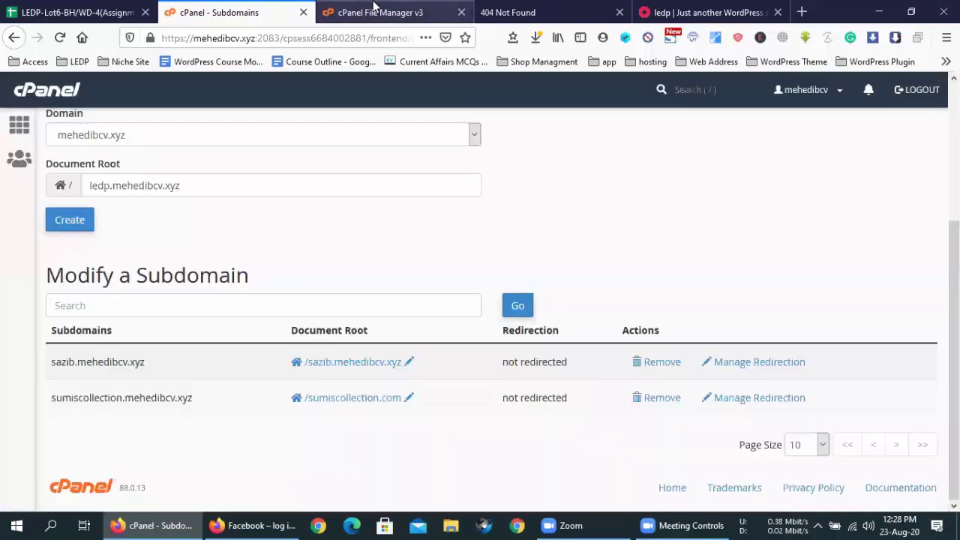
click(368, 12)
click(341, 172)
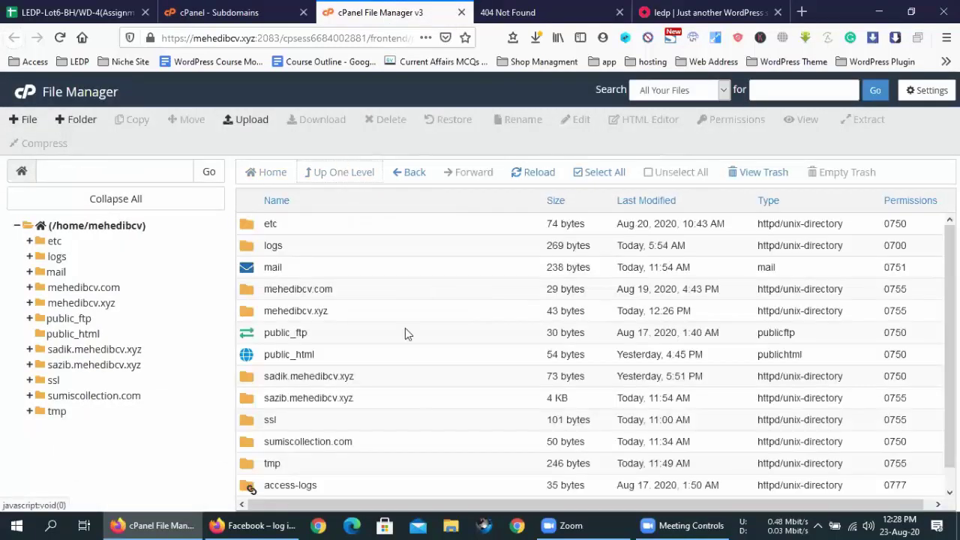
double_click(372, 398)
click(331, 172)
scroll(351, 370, down, 1)
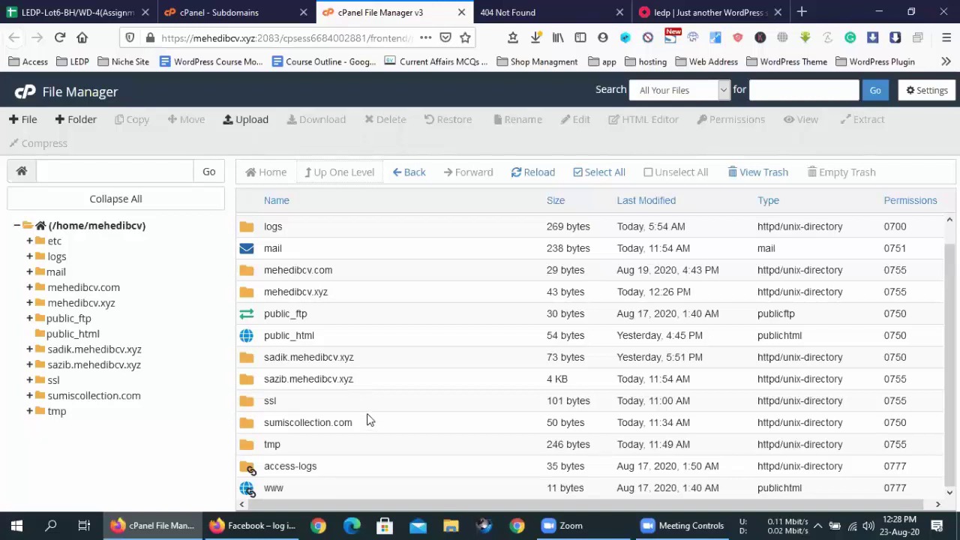
Move every file in the sazib.mehedibcv.xyz folder to /mehedibcv.xyz/sajib
double_click(376, 384)
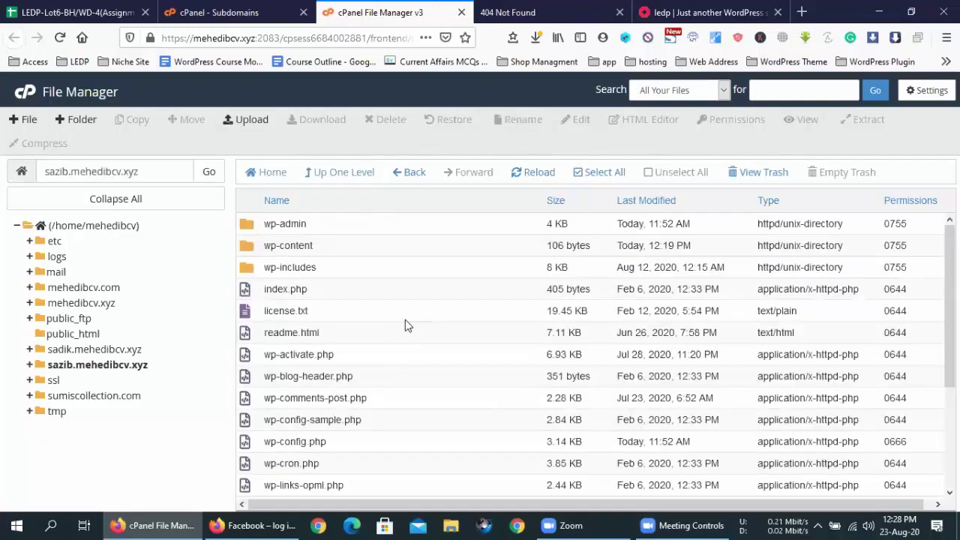
key(ctrl+a)
scroll(345, 240, down, 5)
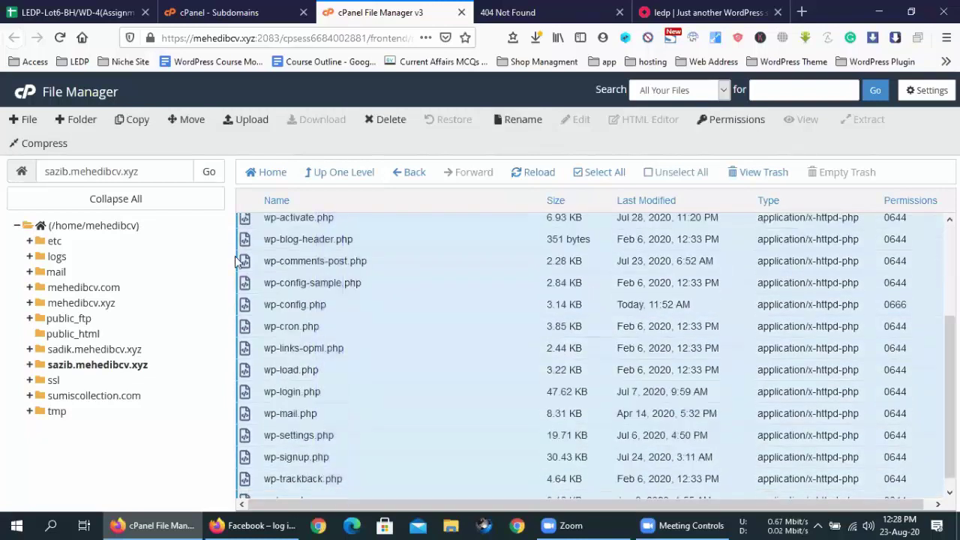
click(186, 120)
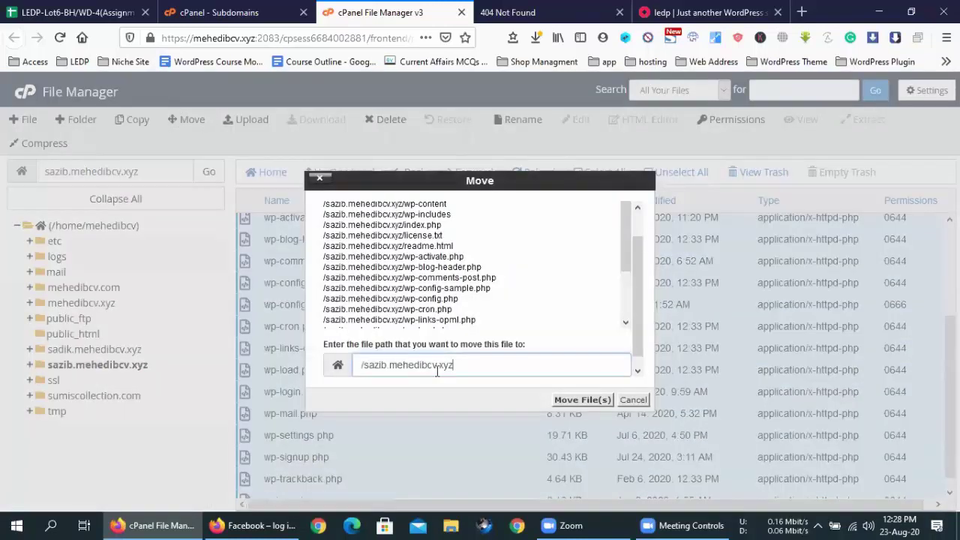
drag(388, 365, 361, 365)
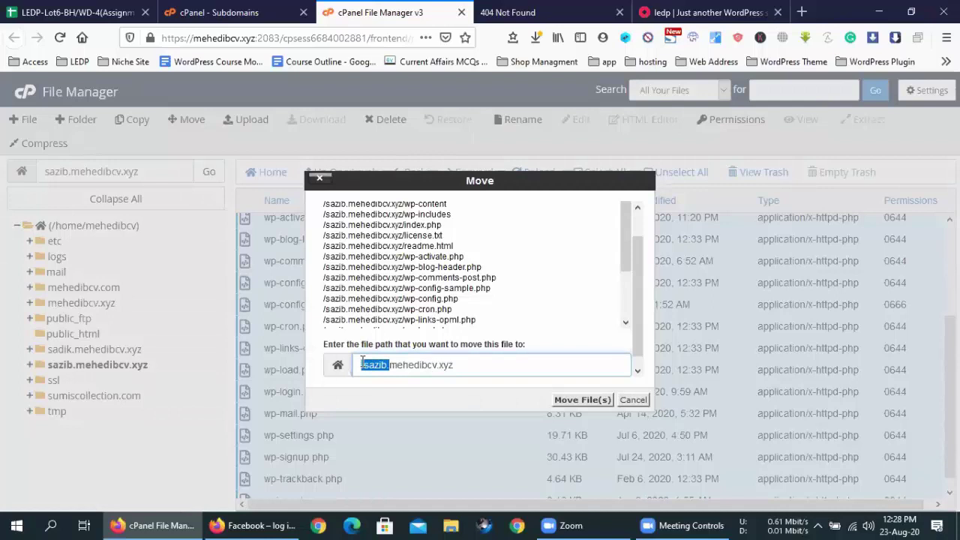
click(369, 364)
key(BackSpace)
key(BackSpace)
key(BackSpace)
key(BackSpace)
key(BackSpace)
key(BackSpace)
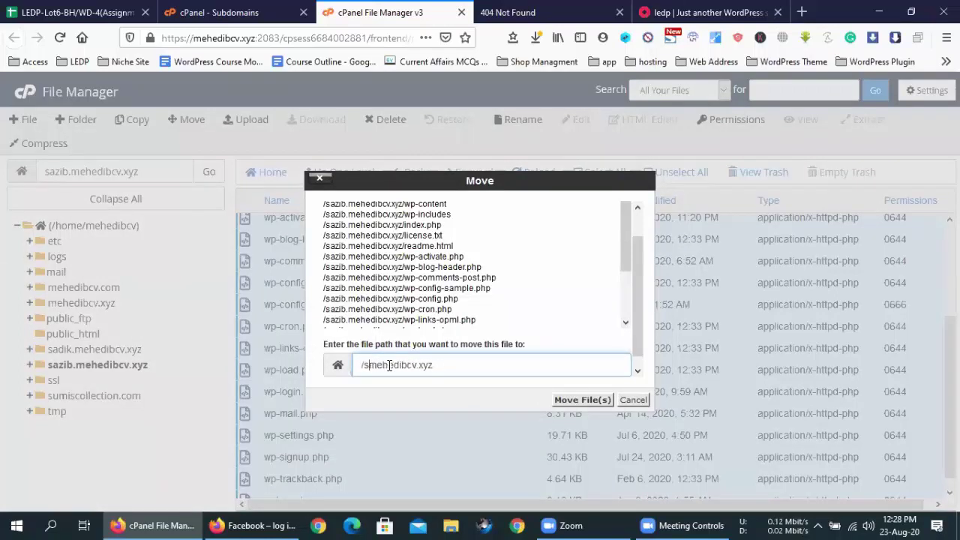
text(/sajib)
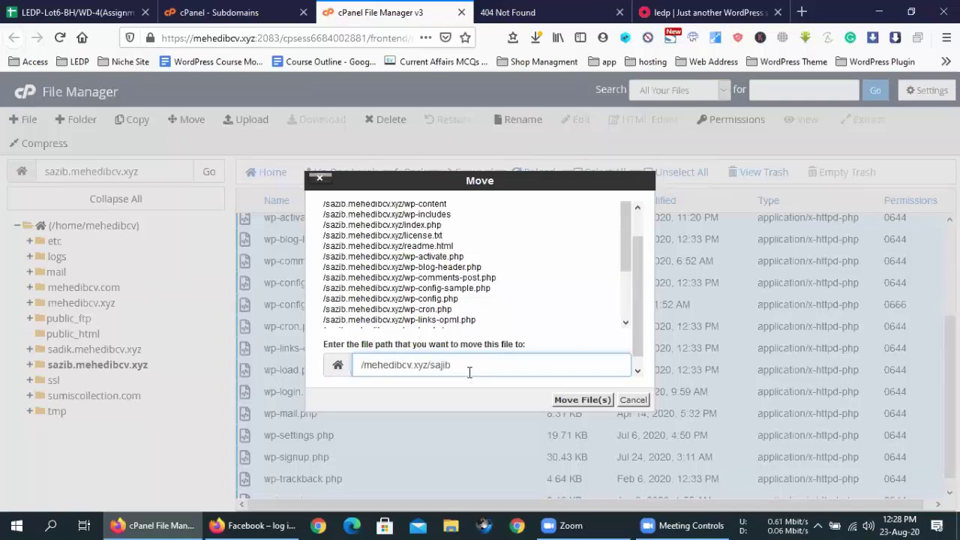
click(582, 400)
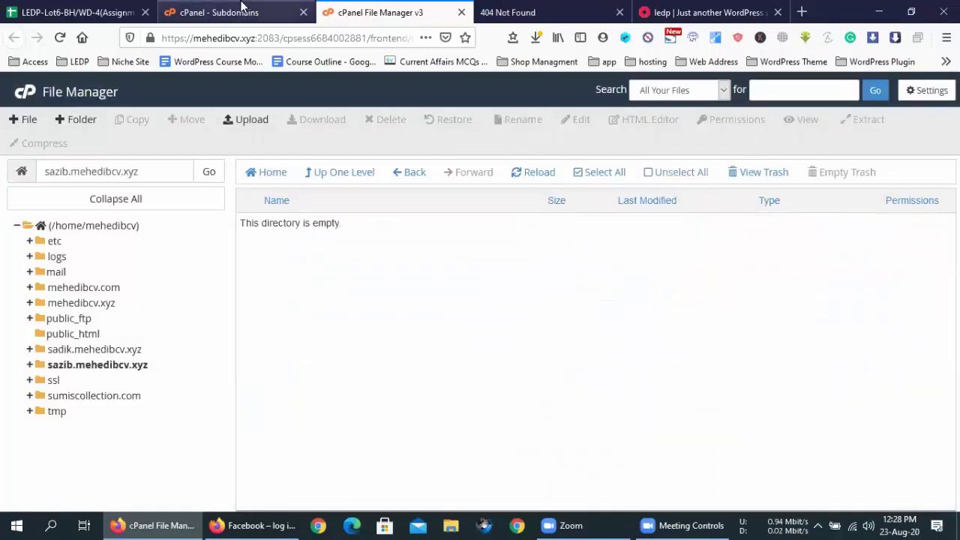
Change sazib.mehedibcv.xyz's document root to /mehedibcv.xyz/sajib by removing the 'sazib.' prefix
click(241, 7)
click(412, 365)
click(392, 303)
drag(393, 302, 268, 303)
key(BackSpace)
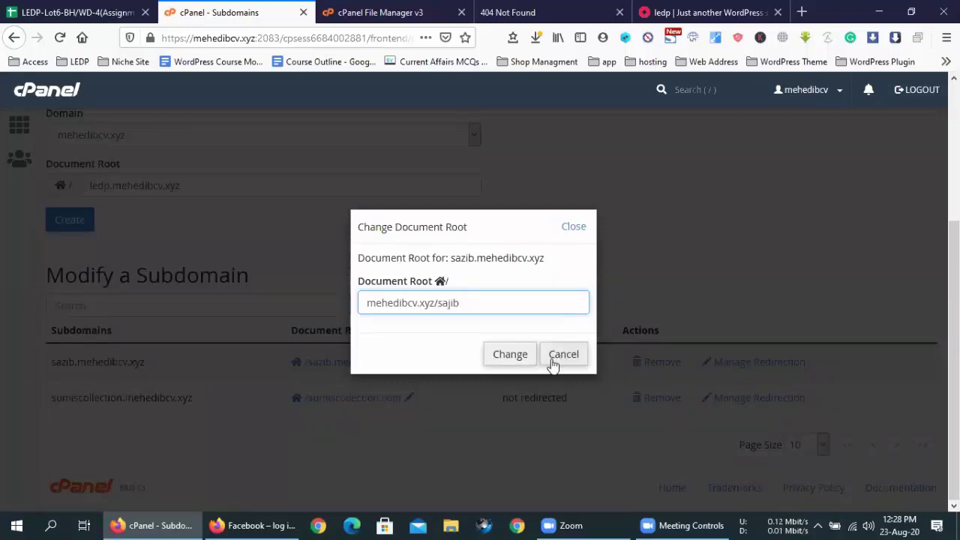
click(514, 357)
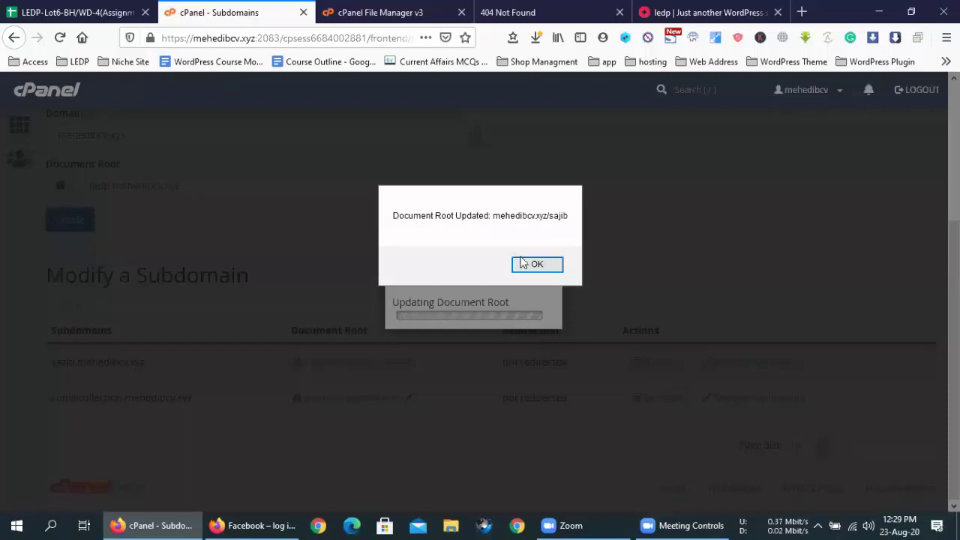
click(525, 266)
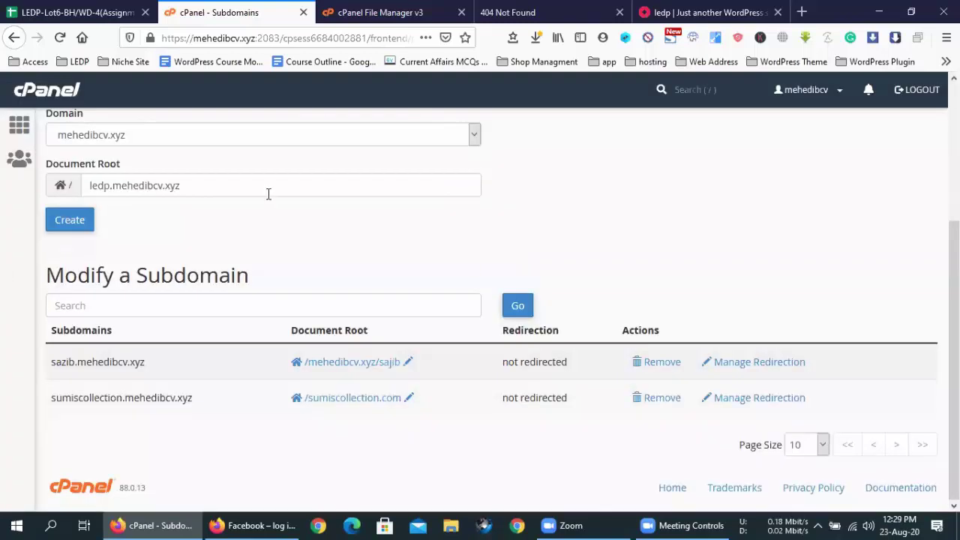
click(45, 90)
Load mehedibcv.xyz/sajib/wp-admin (still Not Found), then bring up cPanel's Databases section
click(525, 12)
right_click(193, 124)
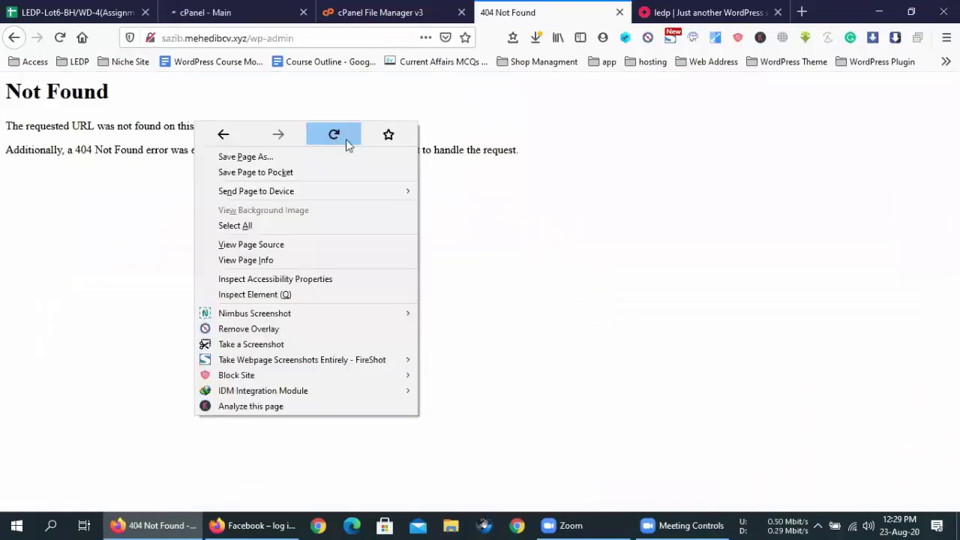
drag(186, 38, 109, 41)
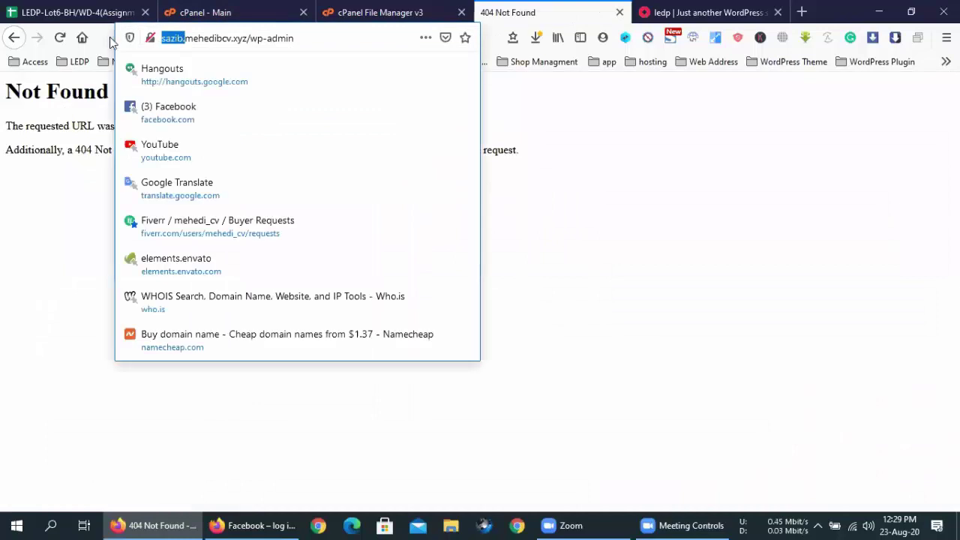
key(BackSpace)
click(208, 39)
text(sa)
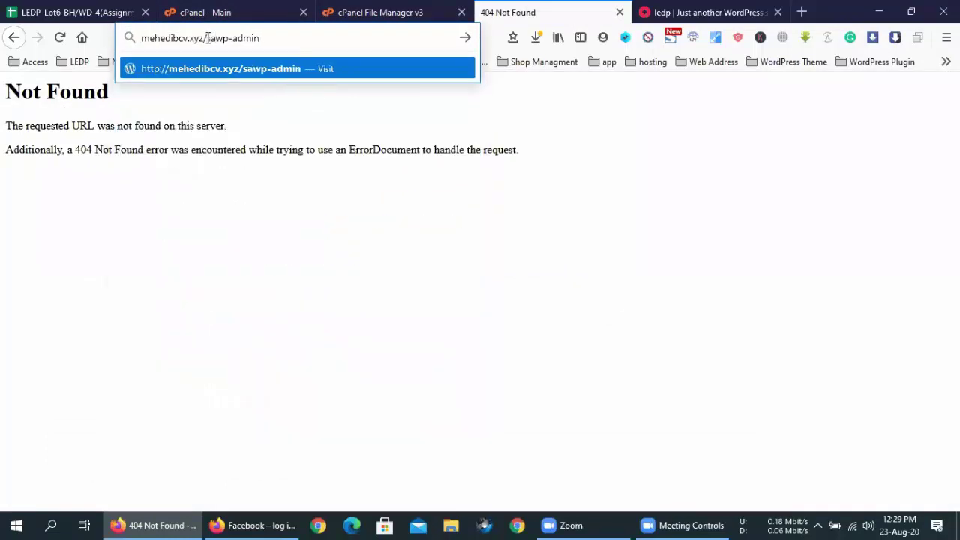
text(jib)
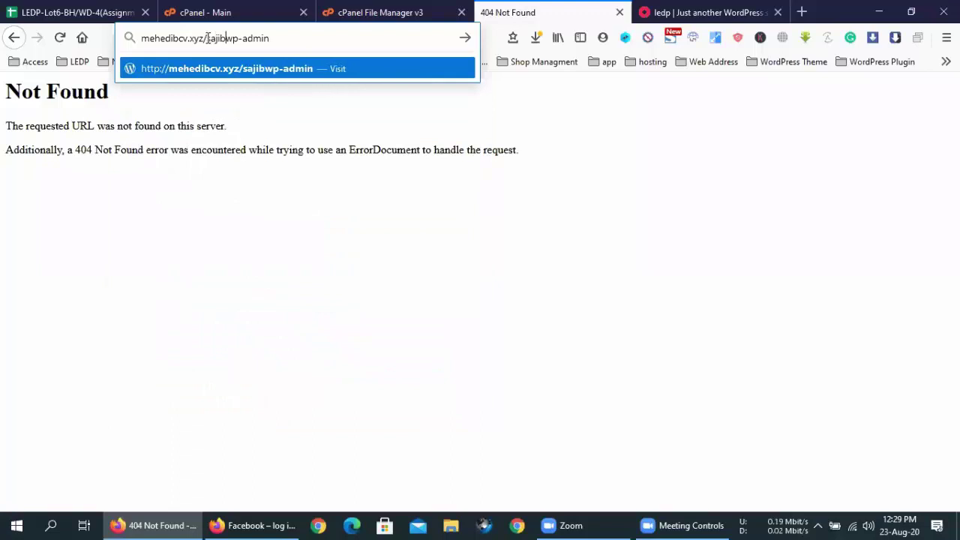
text(/)
key(Return)
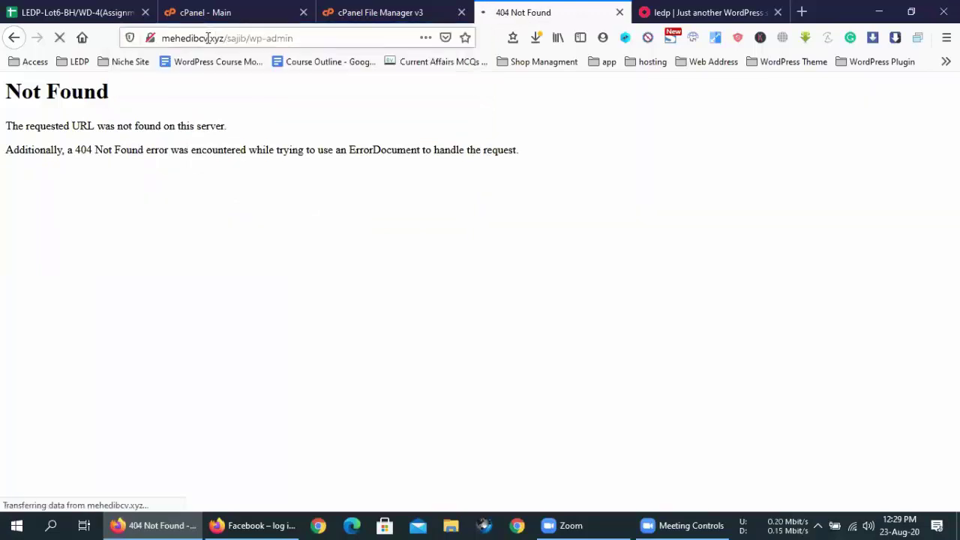
click(285, 12)
scroll(381, 343, down, 5)
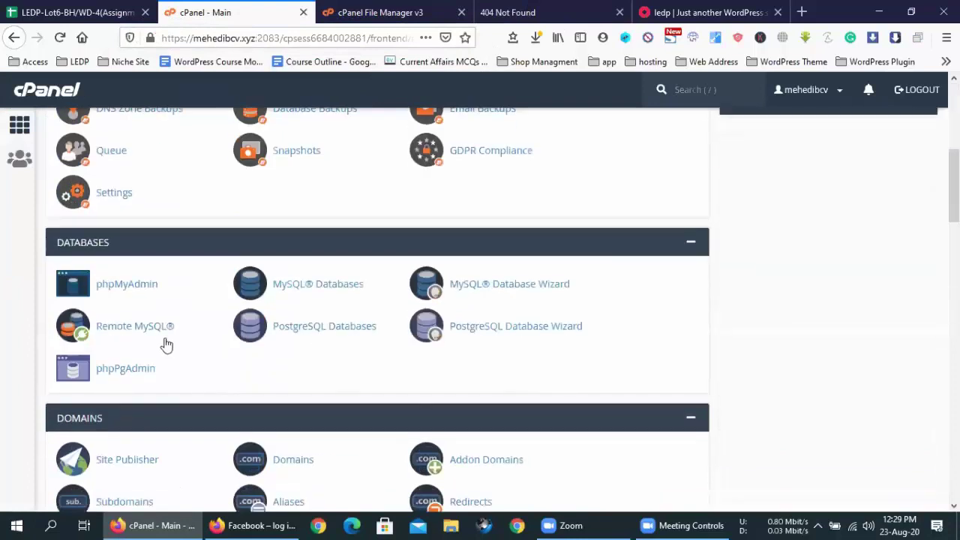
click(126, 284)
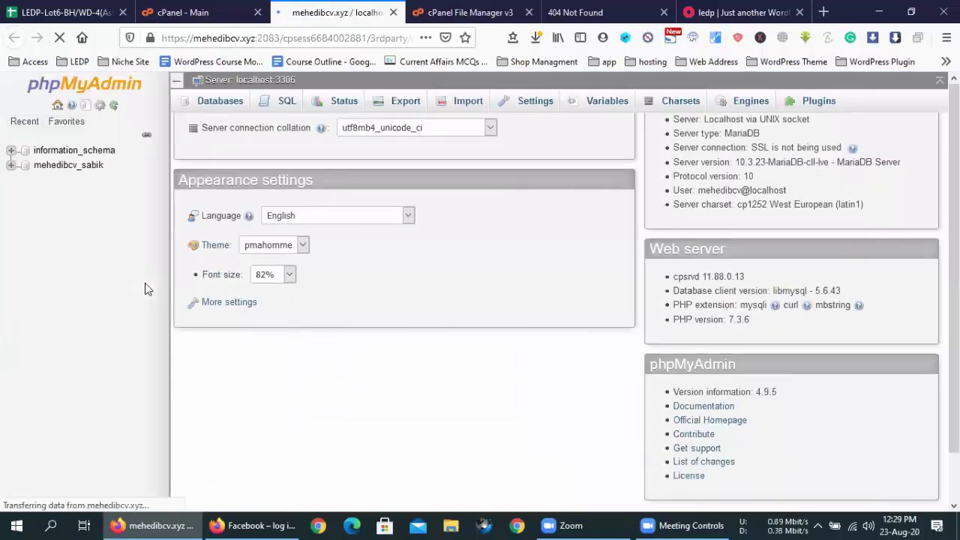
click(85, 167)
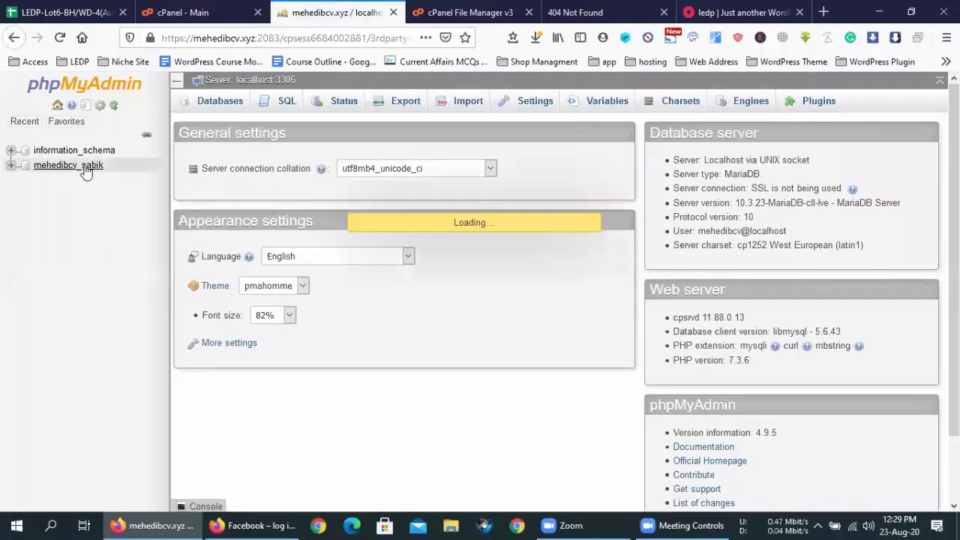
scroll(337, 326, down, 4)
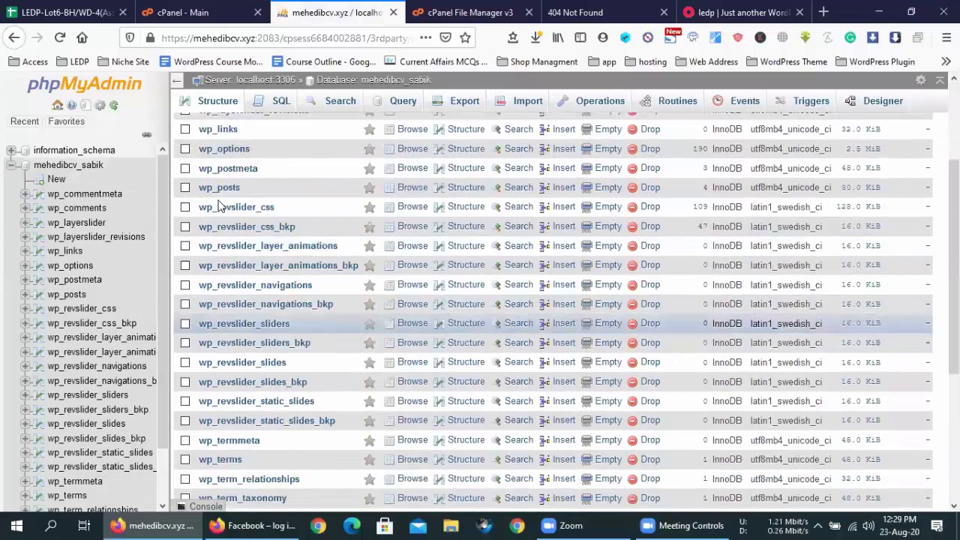
click(233, 148)
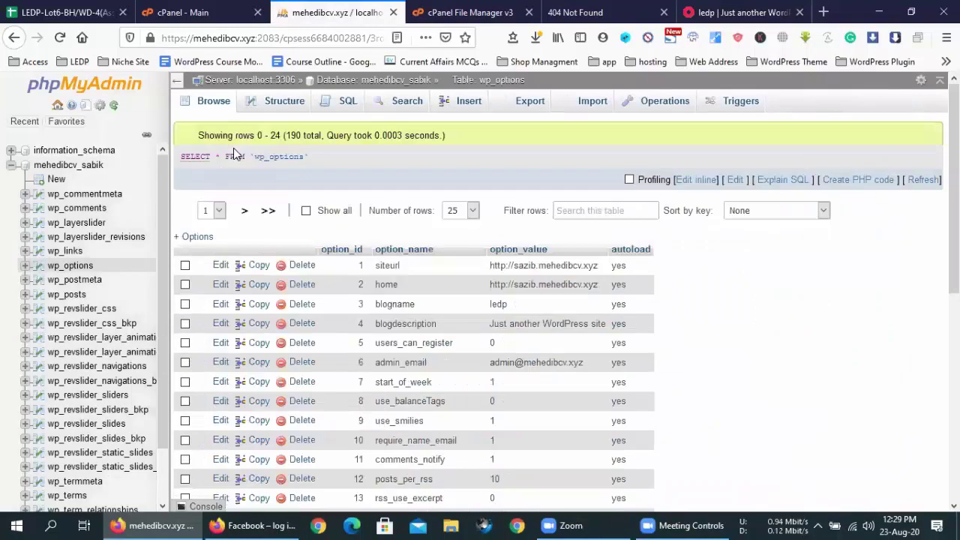
double_click(603, 271)
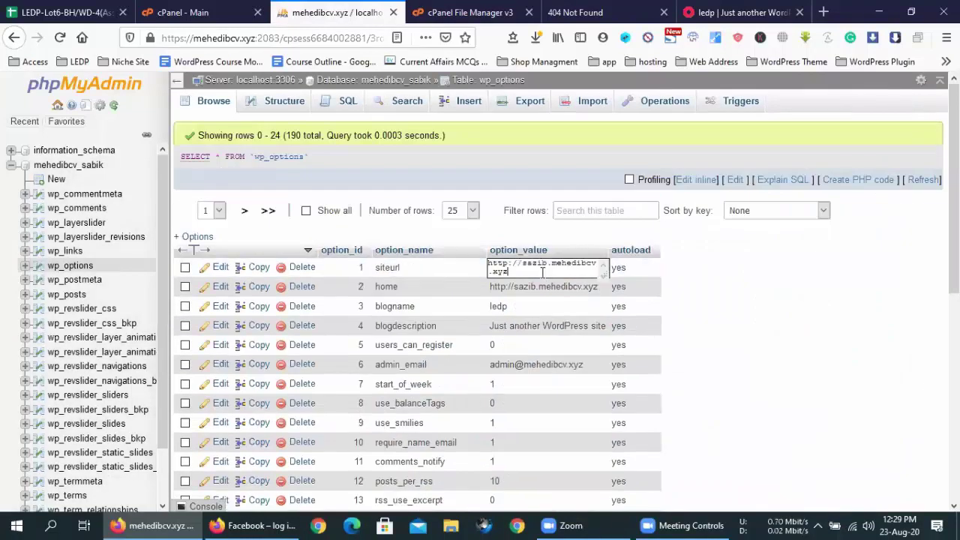
key(BackSpace)
key(BackSpace)
key(BackSpace)
key(BackSpace)
key(BackSpace)
key(BackSpace)
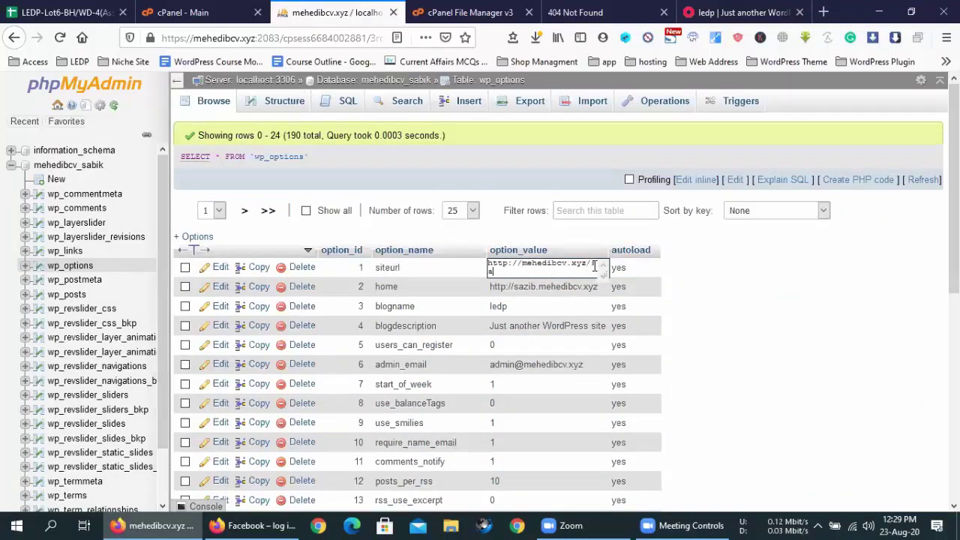
text(/sajib)
key(ctrl+a)
key(ctrl+c)
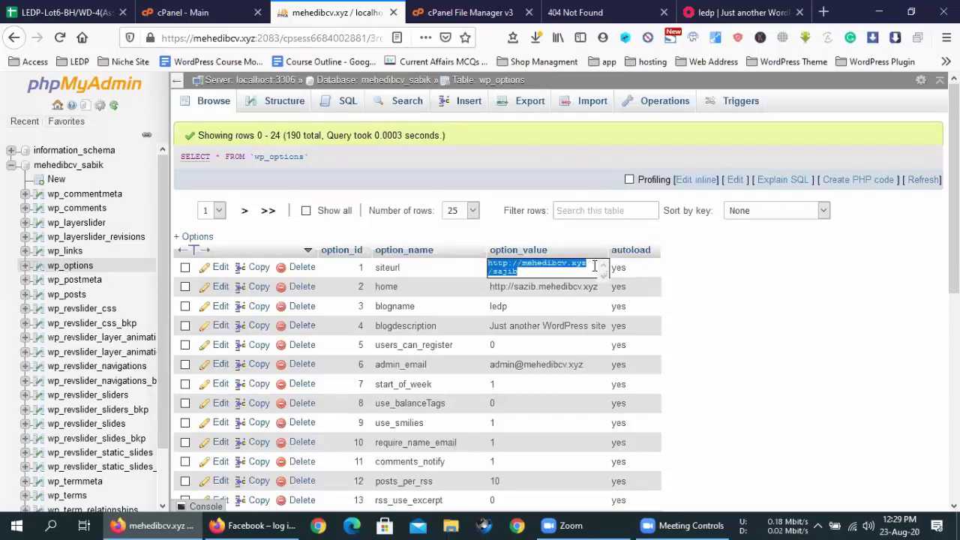
click(744, 307)
double_click(598, 331)
key(ctrl+a)
key(ctrl+v)
click(765, 338)
click(579, 10)
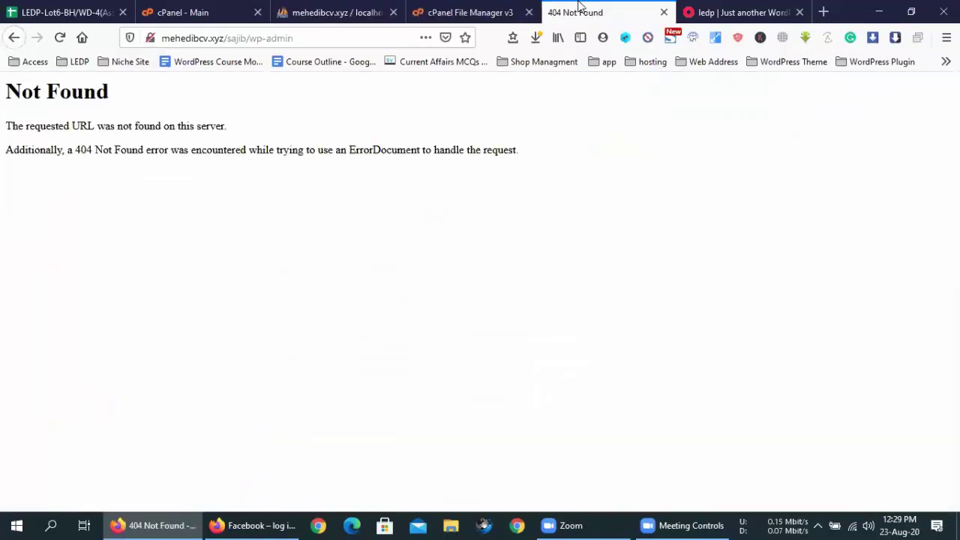
key(F5)
click(471, 12)
click(333, 172)
scroll(364, 420, down, 1)
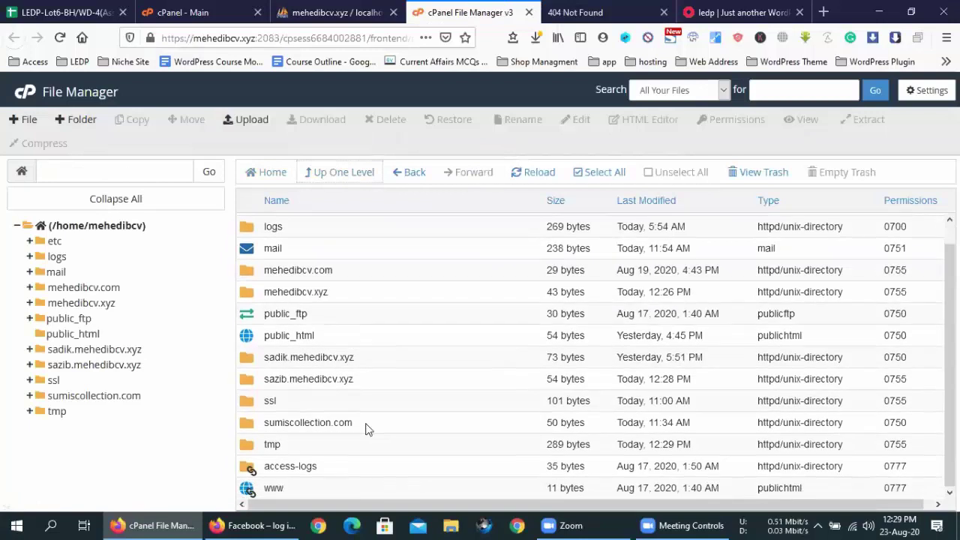
double_click(370, 343)
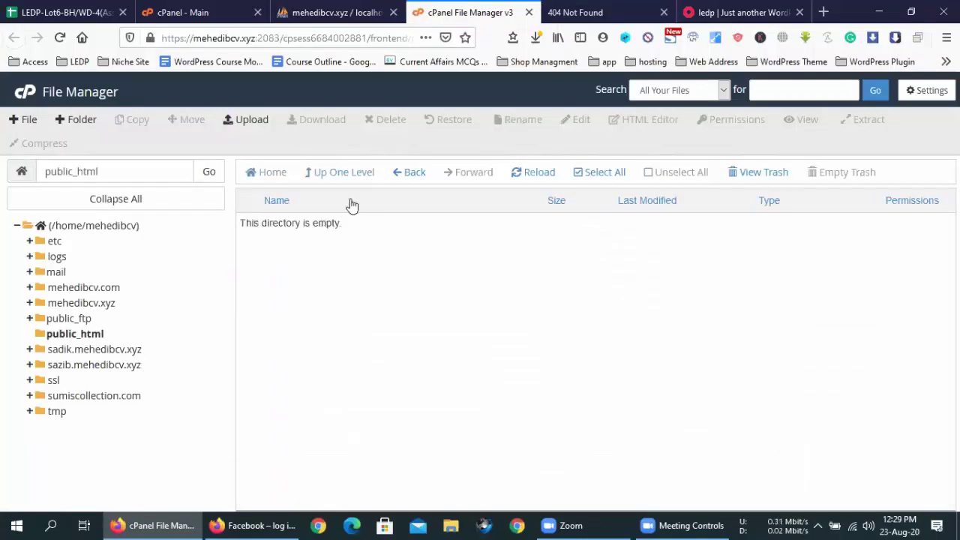
click(339, 172)
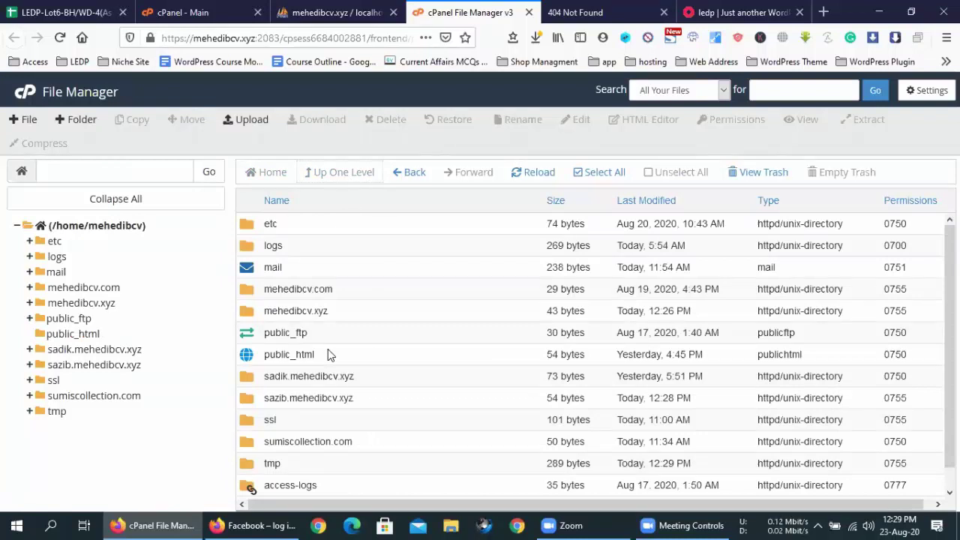
double_click(391, 403)
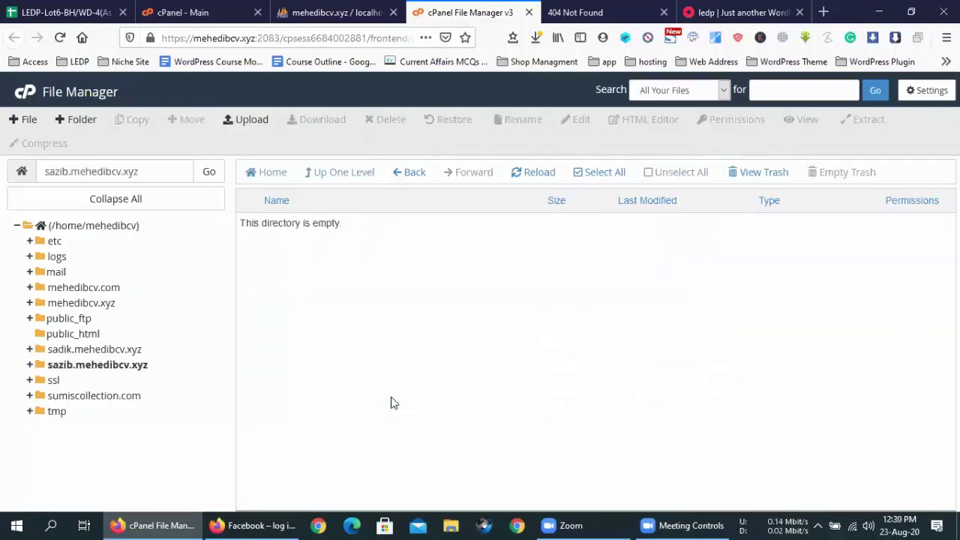
click(338, 174)
scroll(370, 375, down, 1)
click(647, 12)
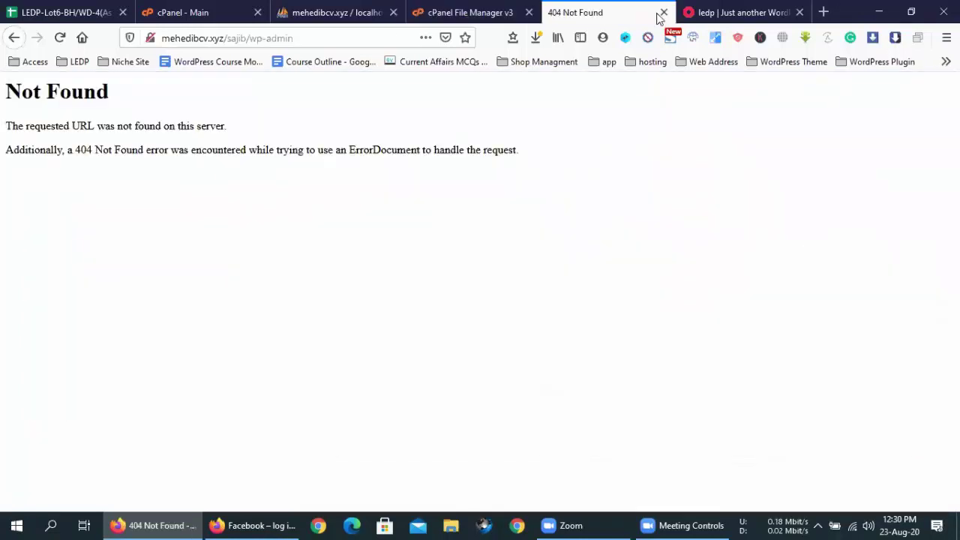